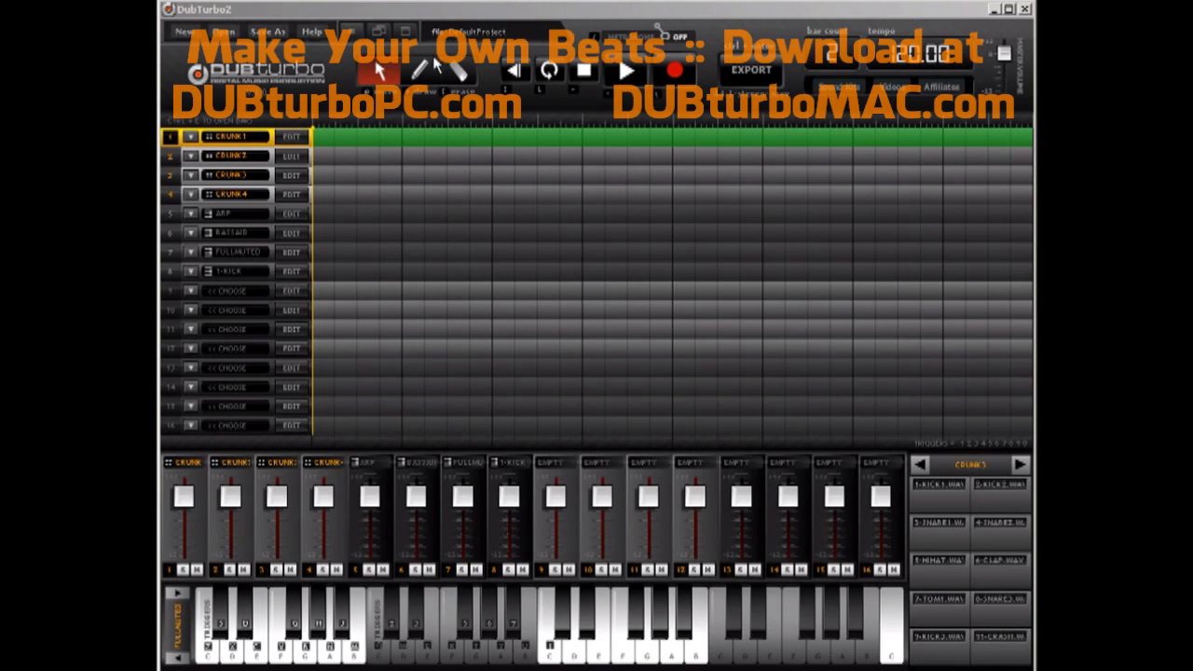
Turn on the metronome and play the empty project
{"action": "left_click", "coordinate": [177, 33]}
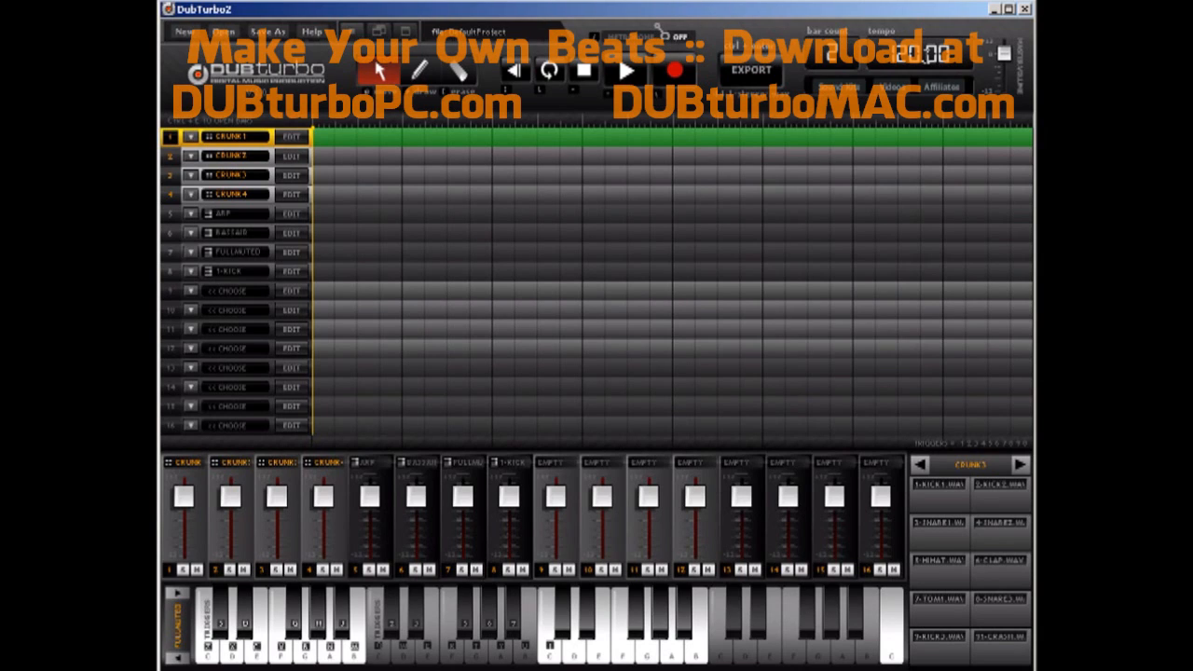
{"action": "left_click", "coordinate": [666, 37]}
{"action": "key", "text": "space"}
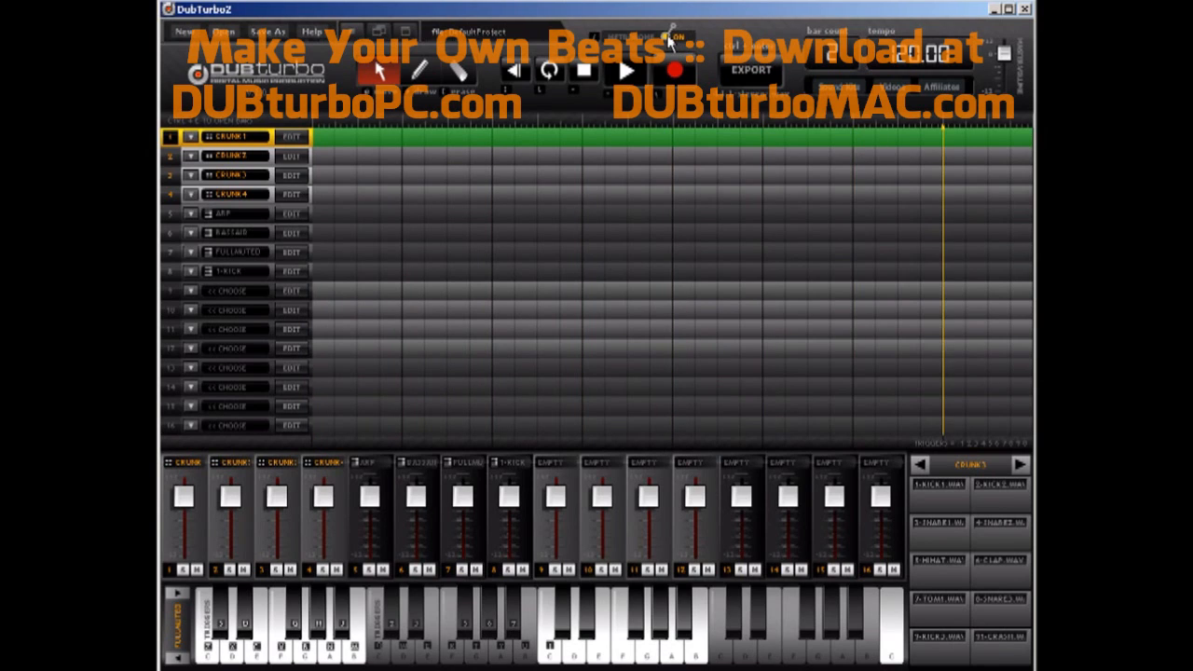
Set the project tempo to 101
{"action": "double_click", "coordinate": [892, 58]}
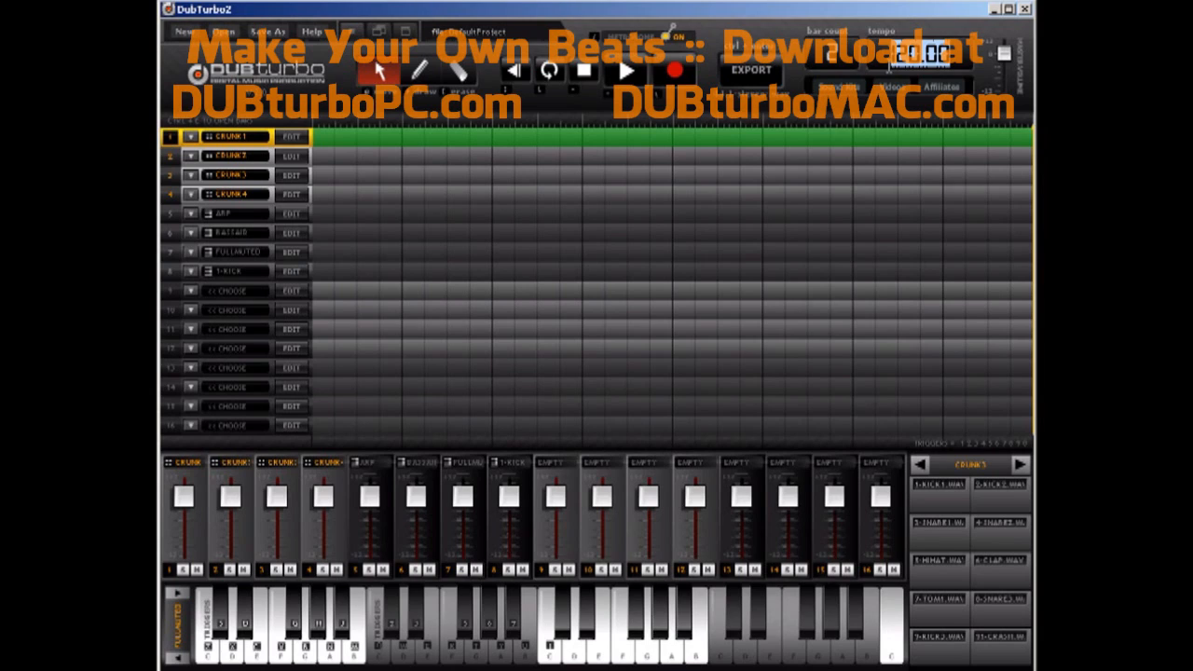
{"action": "type", "text": "90"}
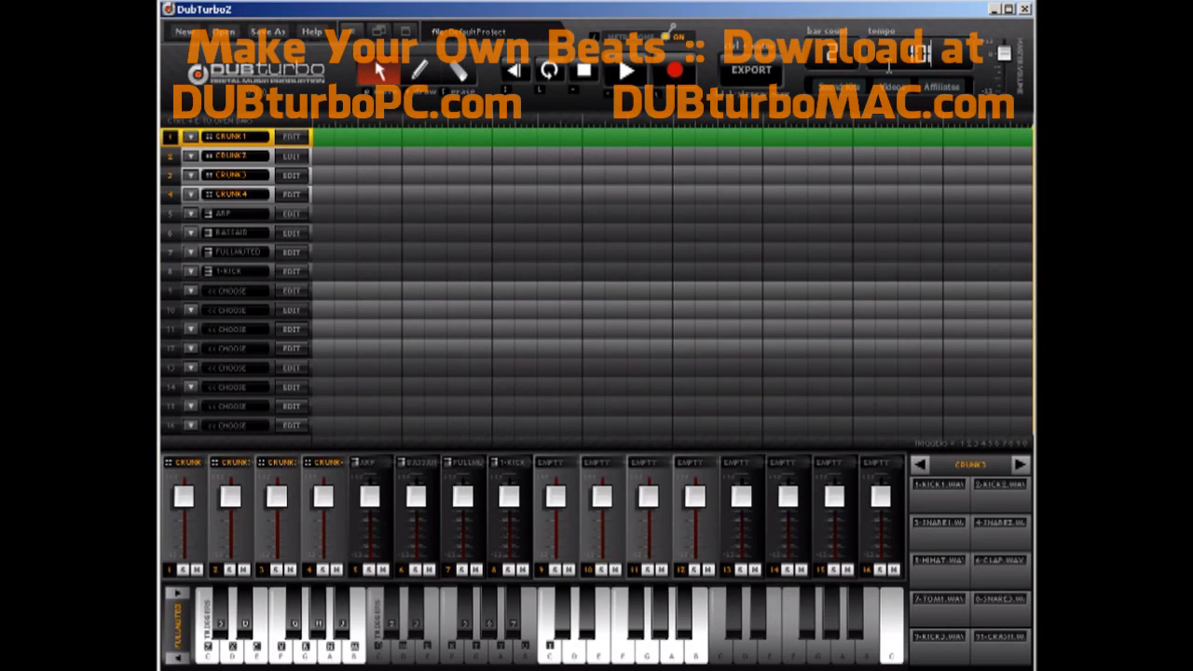
{"action": "key", "text": "Return"}
Try out several different bar counts for the project, finishing with 63 bars
{"action": "left_click_drag", "start_coordinate": [842, 52], "coordinate": [800, 52]}
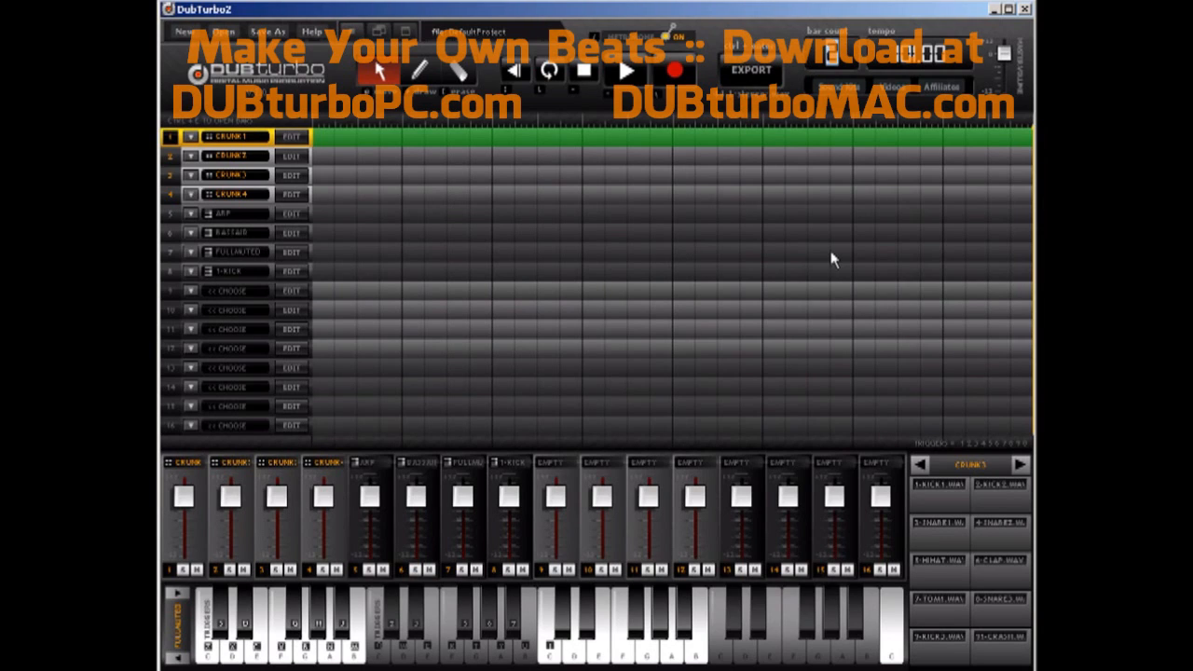
{"action": "type", "text": "16"}
{"action": "key", "text": "Return"}
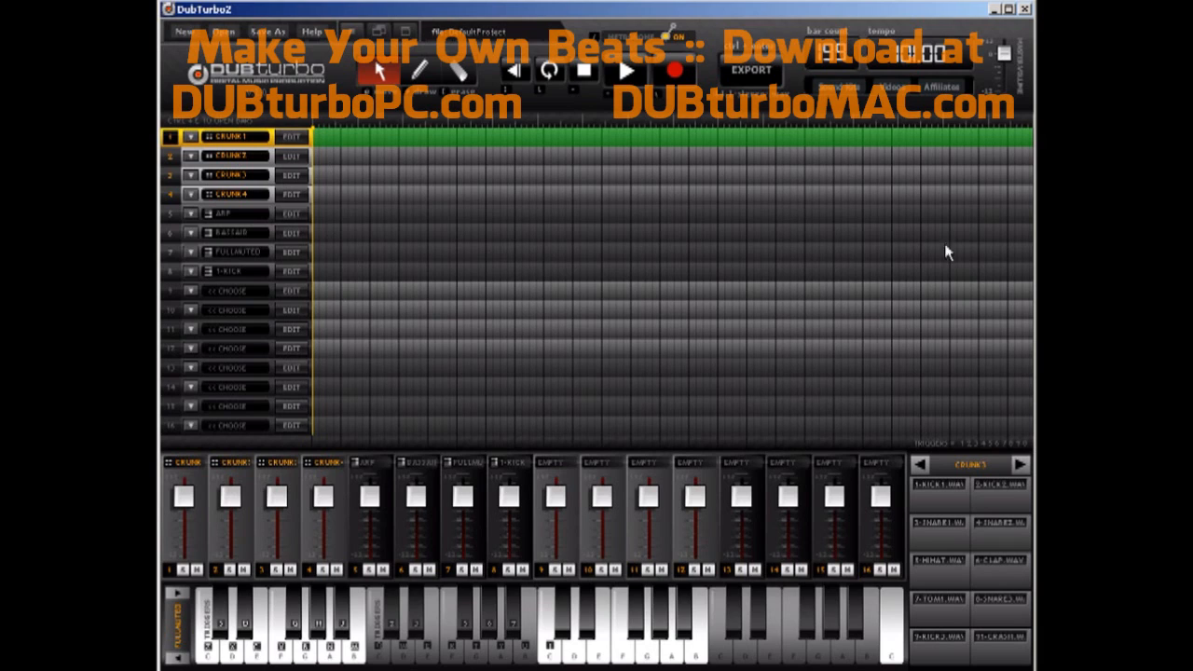
{"action": "double_click", "coordinate": [847, 61]}
{"action": "type", "text": "8"}
{"action": "key", "text": "Return"}
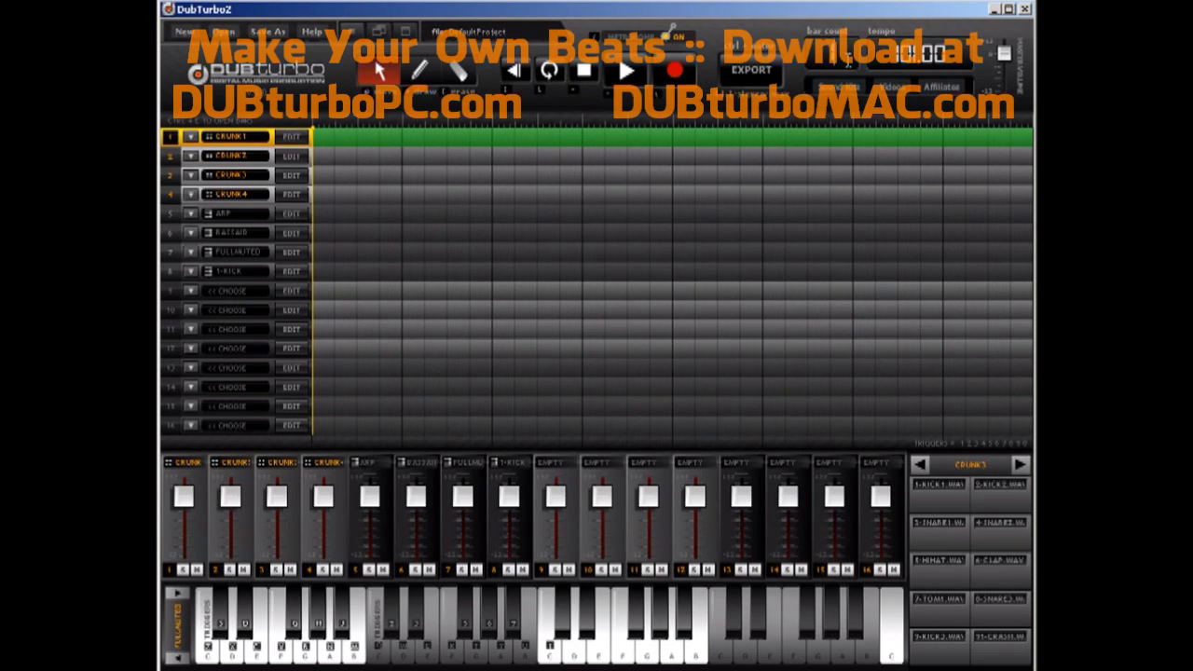
{"action": "type", "text": "100"}
{"action": "key", "text": "Return"}
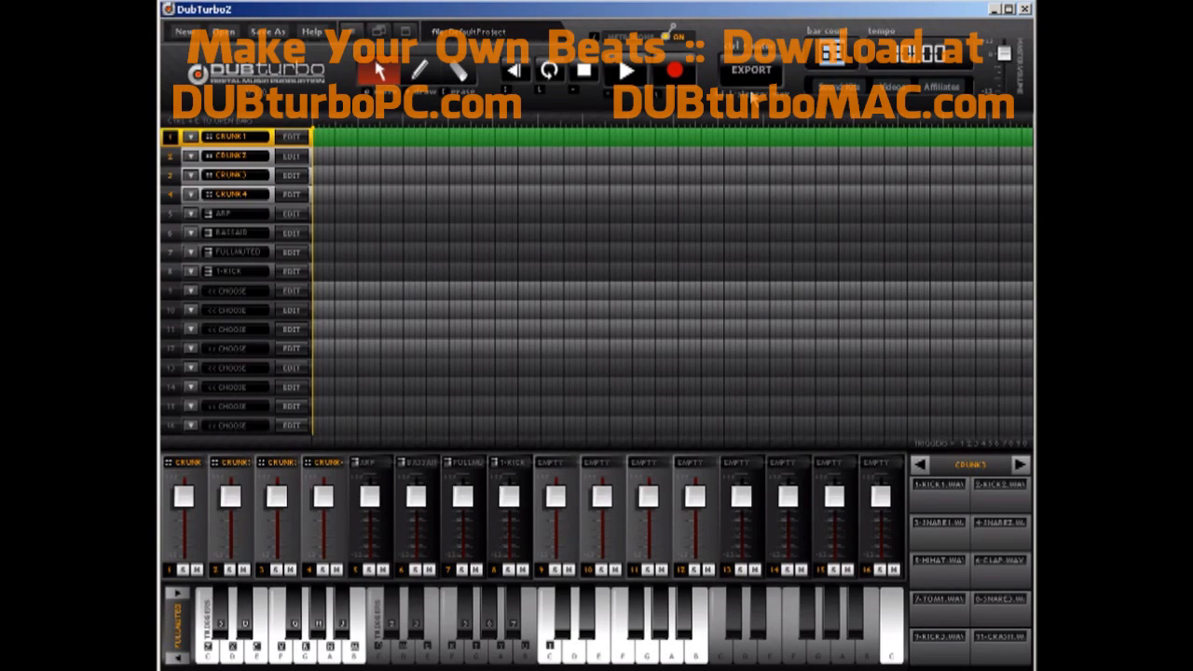
Select the CRUNK2 track and switch repeatedly between the select, draw and erase tools
{"action": "left_click", "coordinate": [773, 158]}
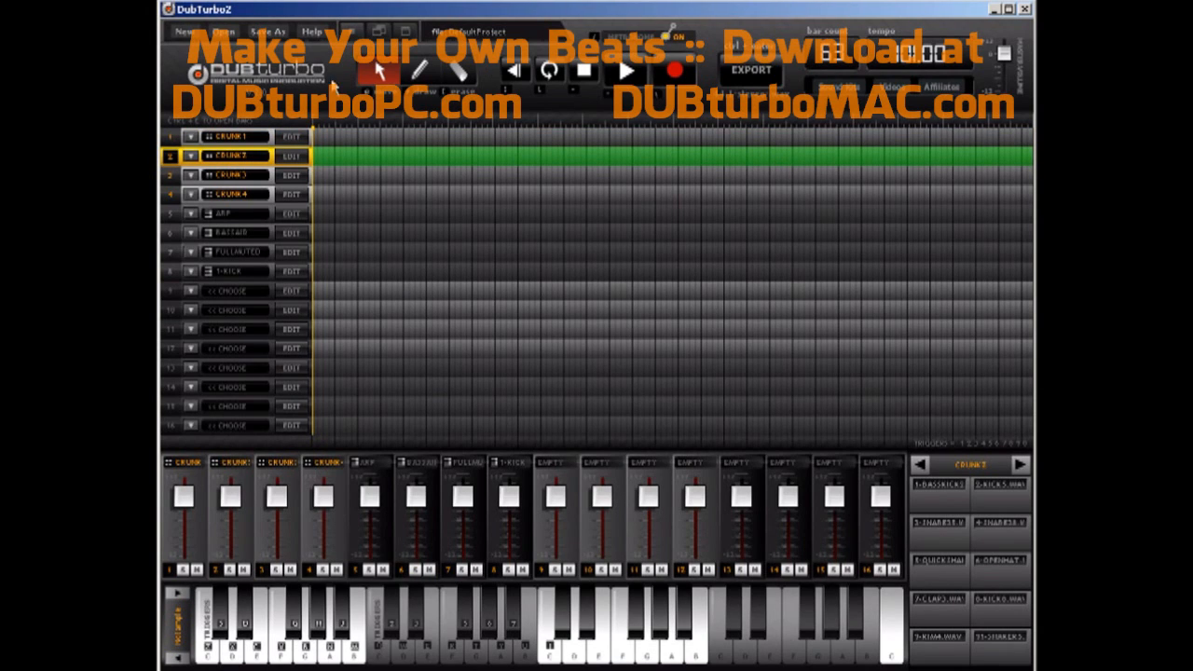
{"action": "left_click", "coordinate": [421, 74]}
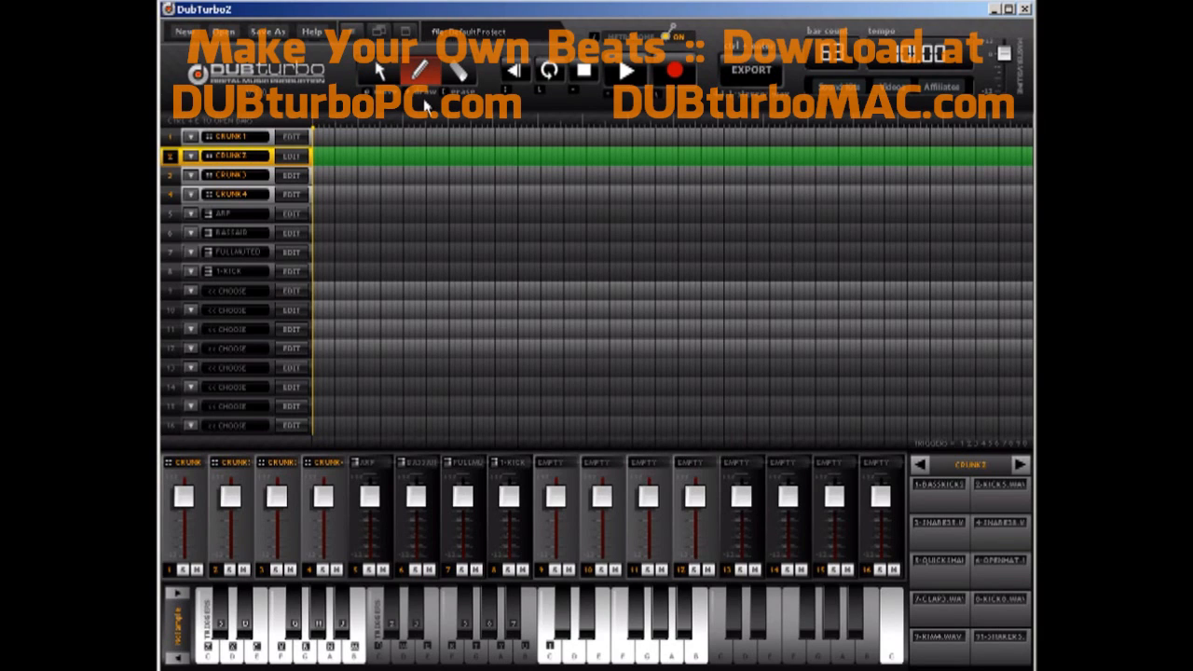
{"action": "key", "text": "o"}
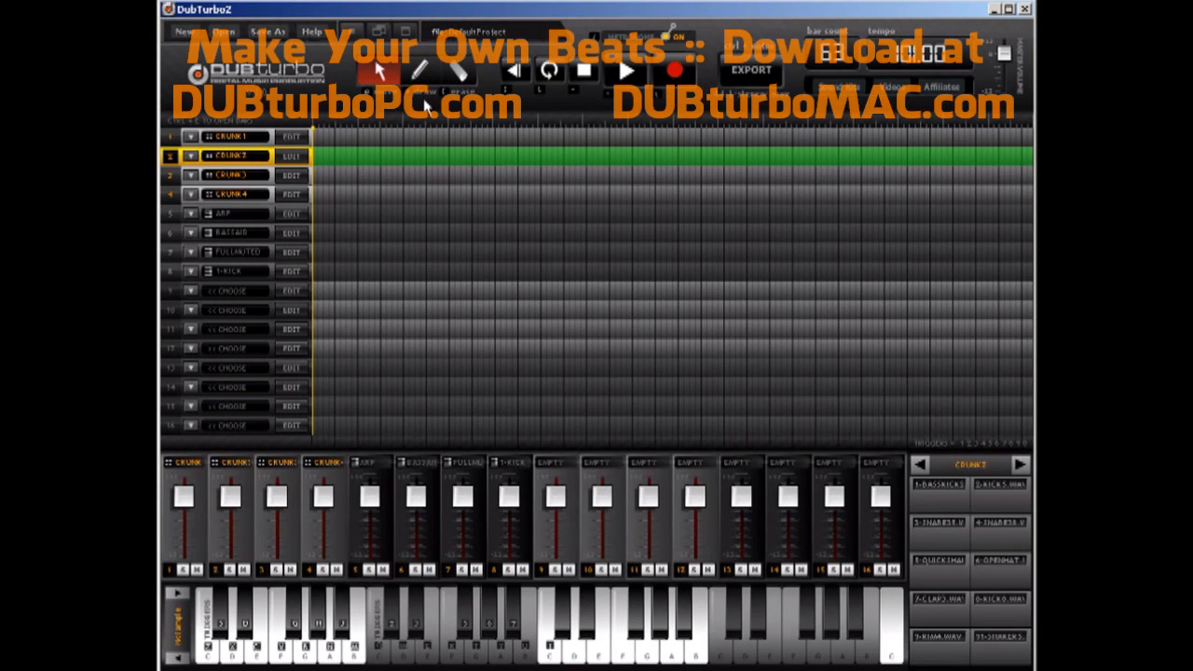
{"action": "key", "text": "e"}
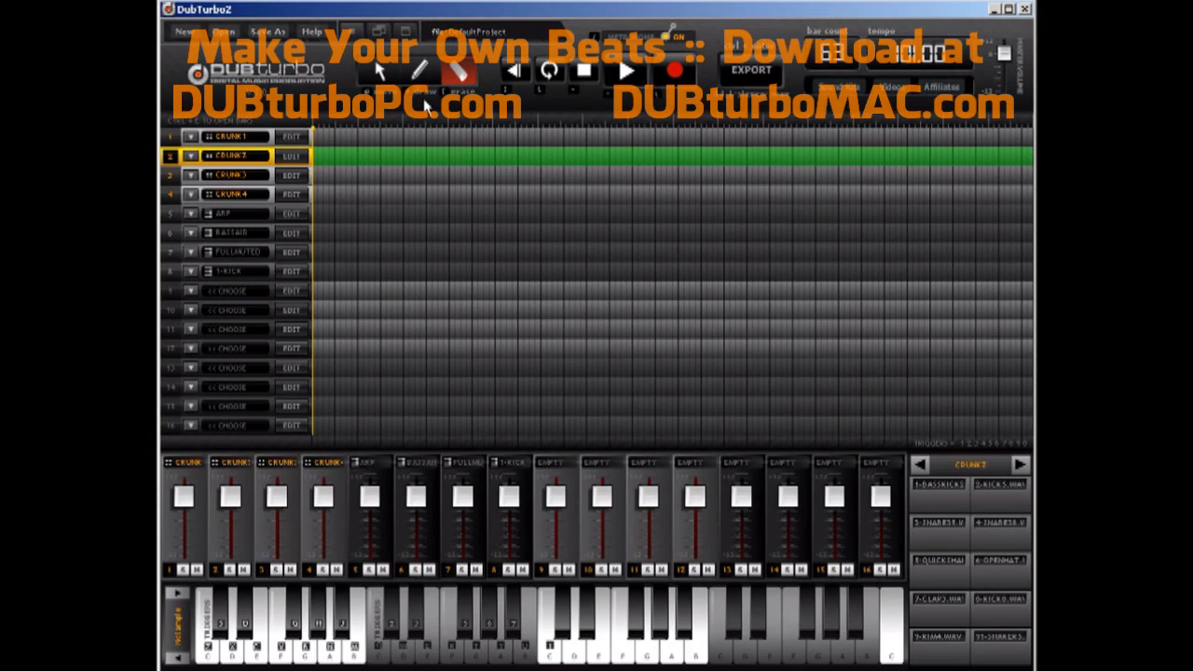
{"action": "key", "text": "o"}
{"action": "key", "text": "p"}
{"action": "key", "text": "["}
{"action": "key", "text": "o"}
{"action": "key", "text": "["}
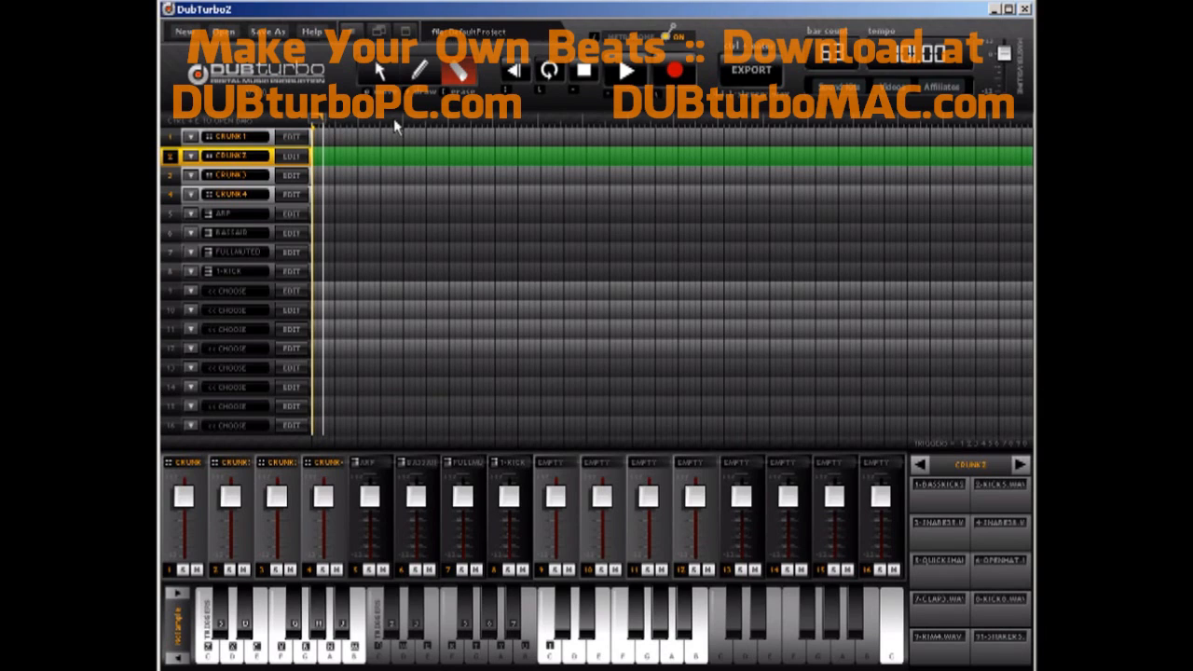
Extend the loop range over the opening bars and draw a one-bar block in bar 2 of the CRUNK1 track
{"action": "left_click_drag", "start_coordinate": [315, 125], "coordinate": [415, 123]}
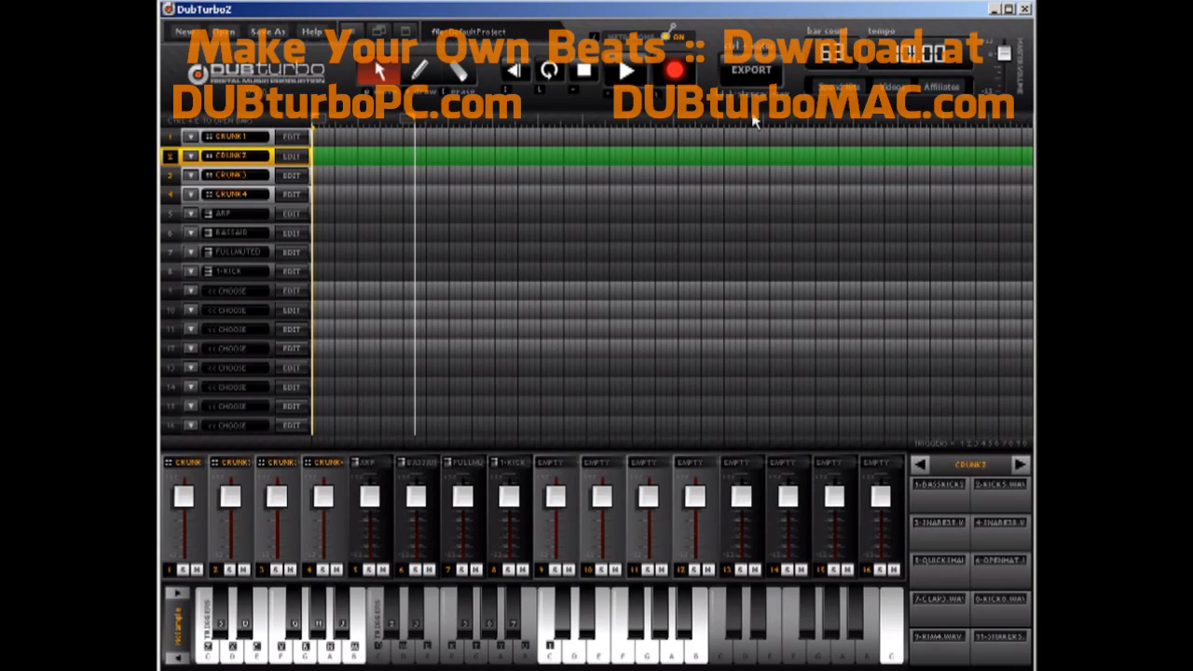
{"action": "left_click", "coordinate": [426, 82]}
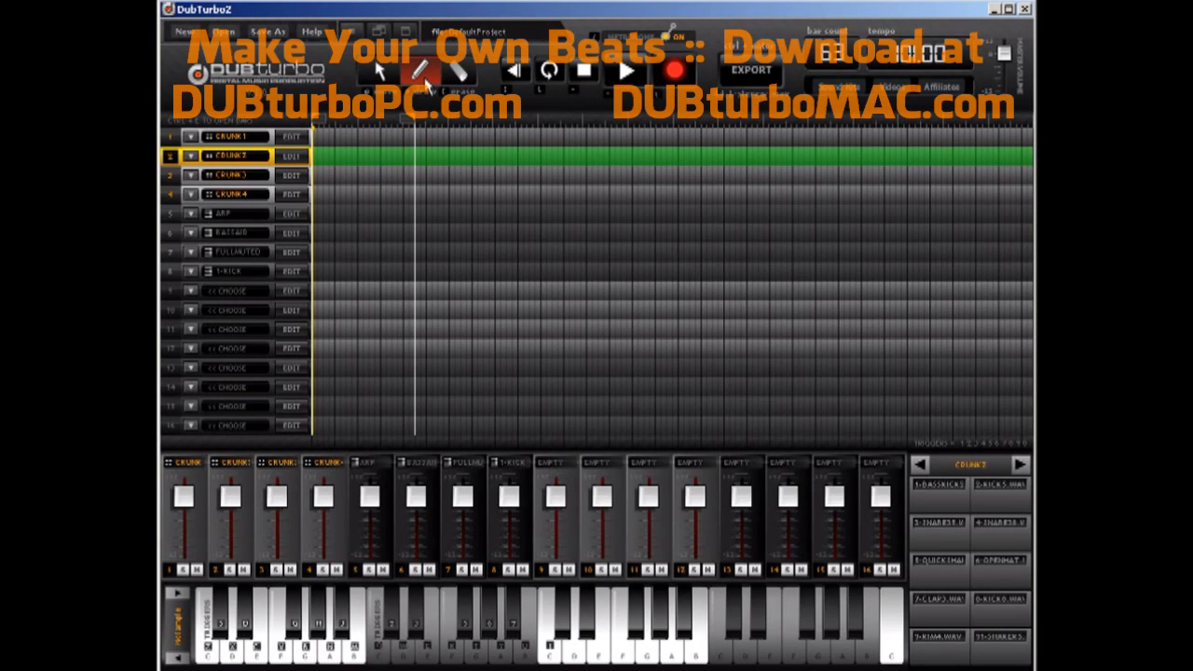
{"action": "left_click", "coordinate": [328, 138]}
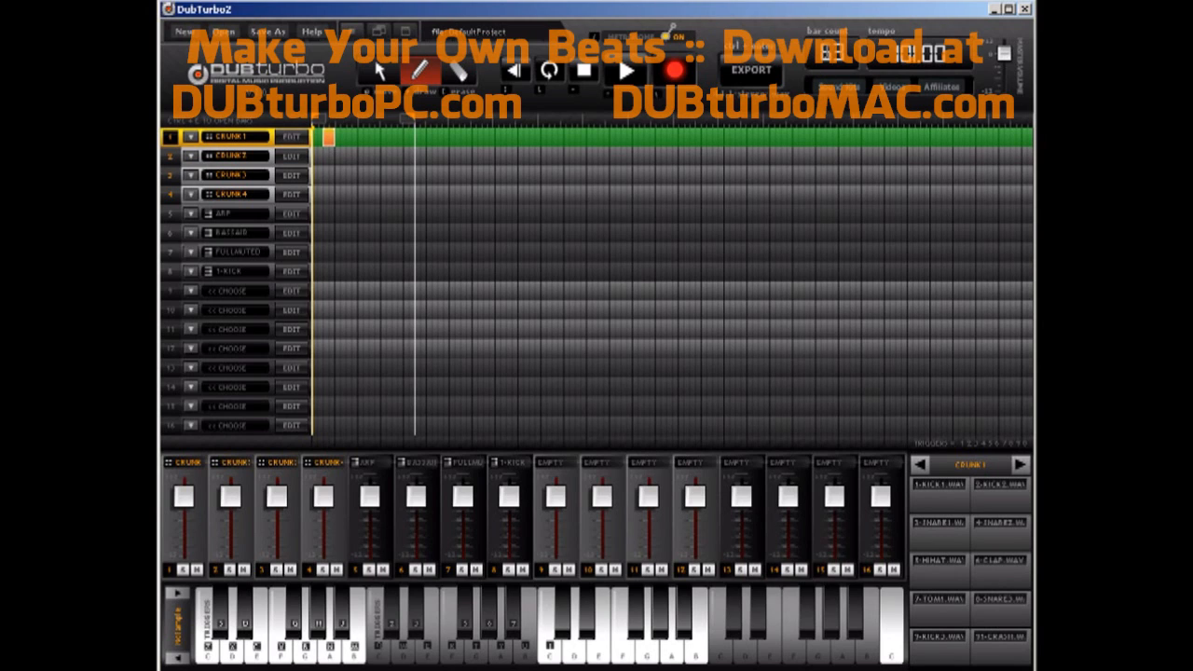
Set the bar count to 2 and erase the block in bar 2 of the CRUNK1 track
{"action": "left_click_drag", "start_coordinate": [845, 51], "coordinate": [776, 47]}
{"action": "type", "text": "2"}
{"action": "key", "text": "Return"}
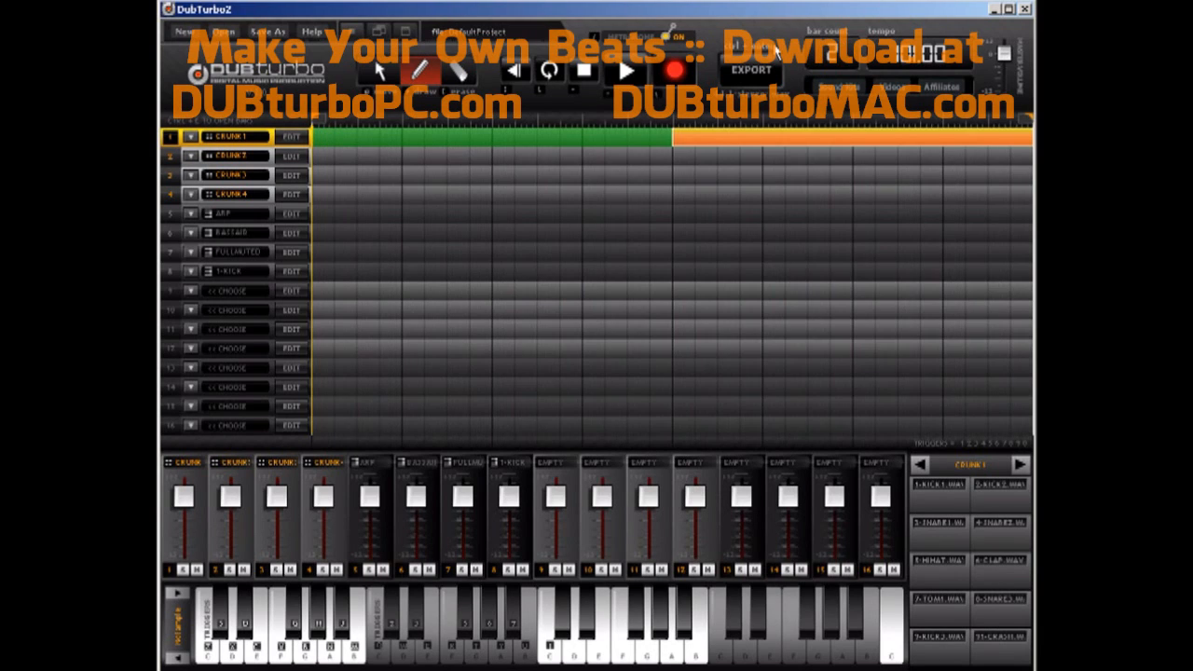
{"action": "left_click", "coordinate": [461, 77]}
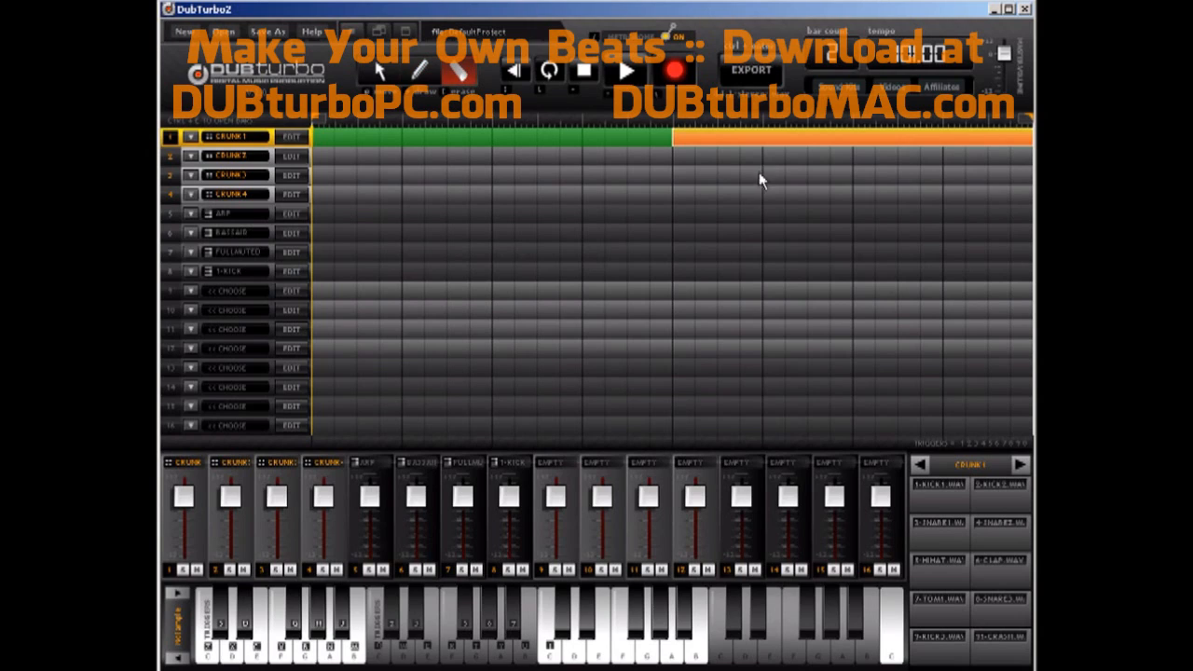
{"action": "left_click", "coordinate": [765, 138]}
Draw a block in bar 1 of the CRUNK1 track and blocks in both bars of the CRUNK2 track
{"action": "left_click", "coordinate": [419, 84]}
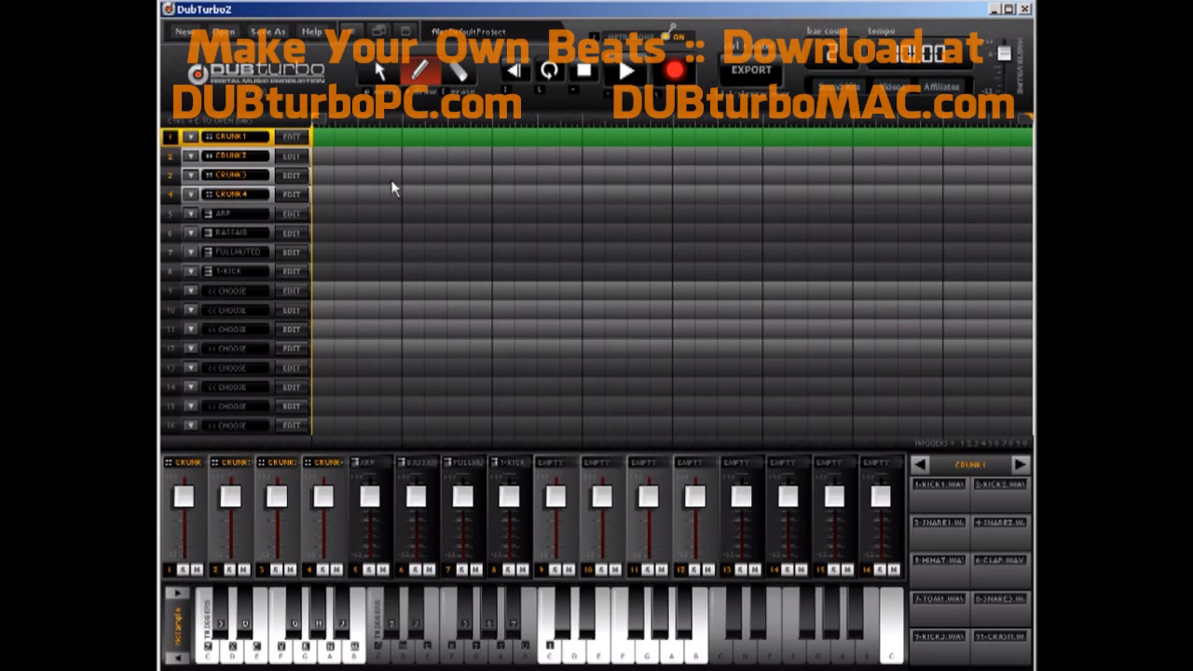
{"action": "left_click", "coordinate": [356, 145]}
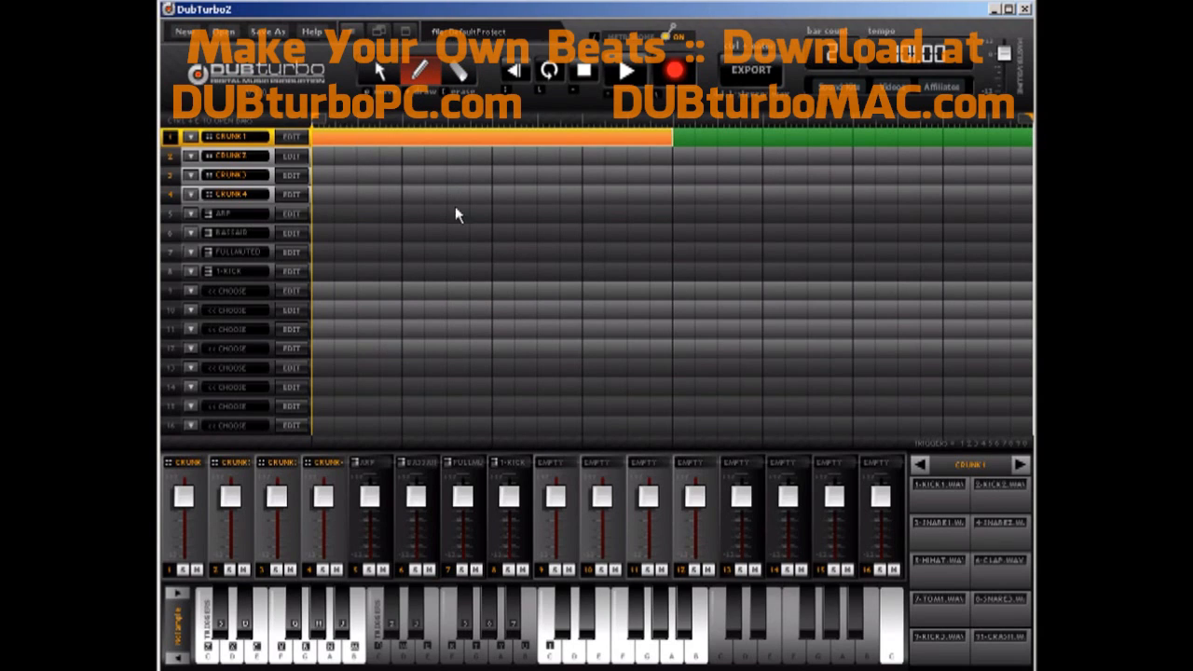
{"action": "left_click", "coordinate": [463, 158]}
{"action": "left_click", "coordinate": [993, 161]}
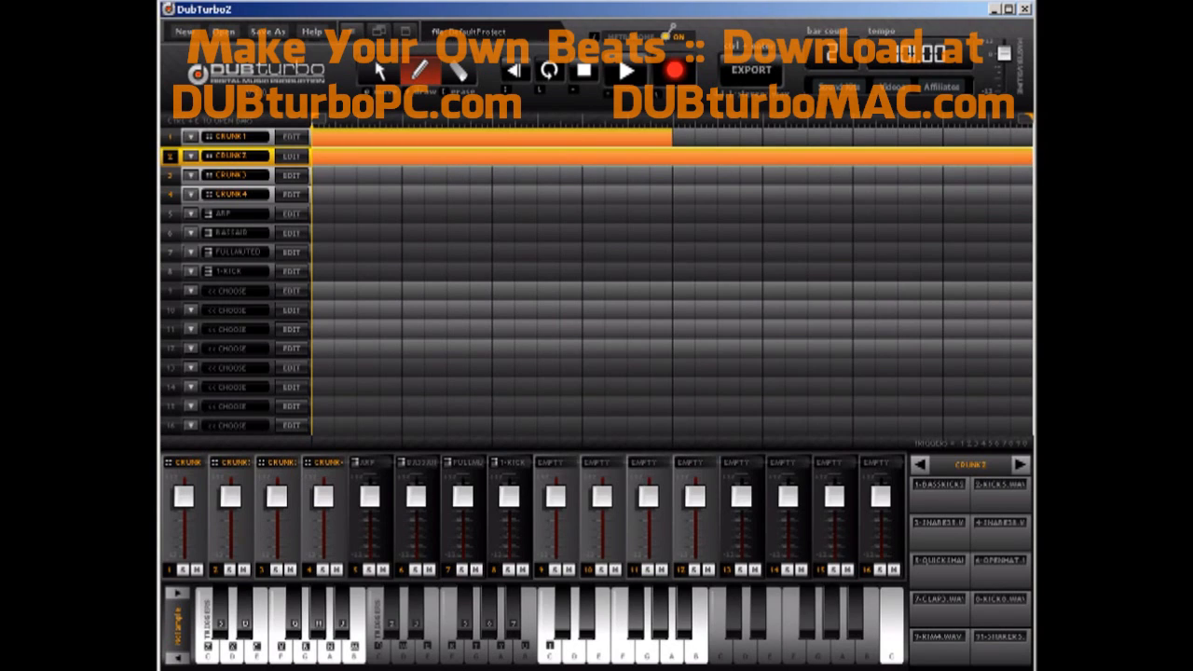
Remove and redraw the block in bar 1 of the CRUNK1 track, and draw another in its bar 2
{"action": "left_click", "coordinate": [410, 138]}
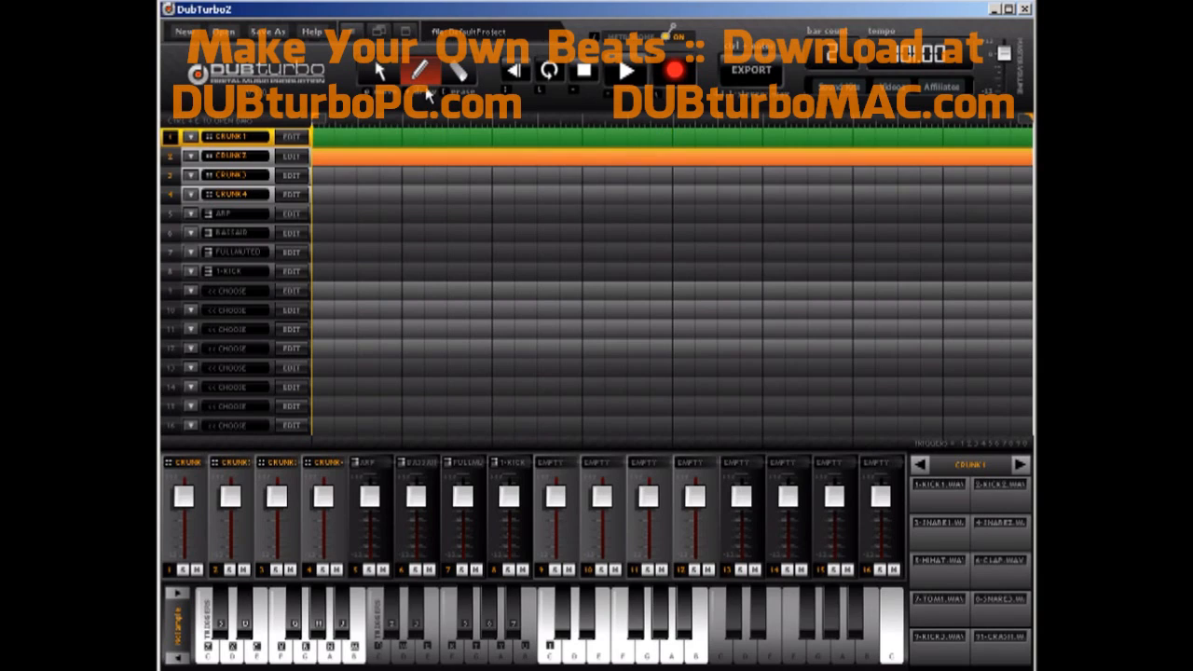
{"action": "left_click", "coordinate": [421, 139]}
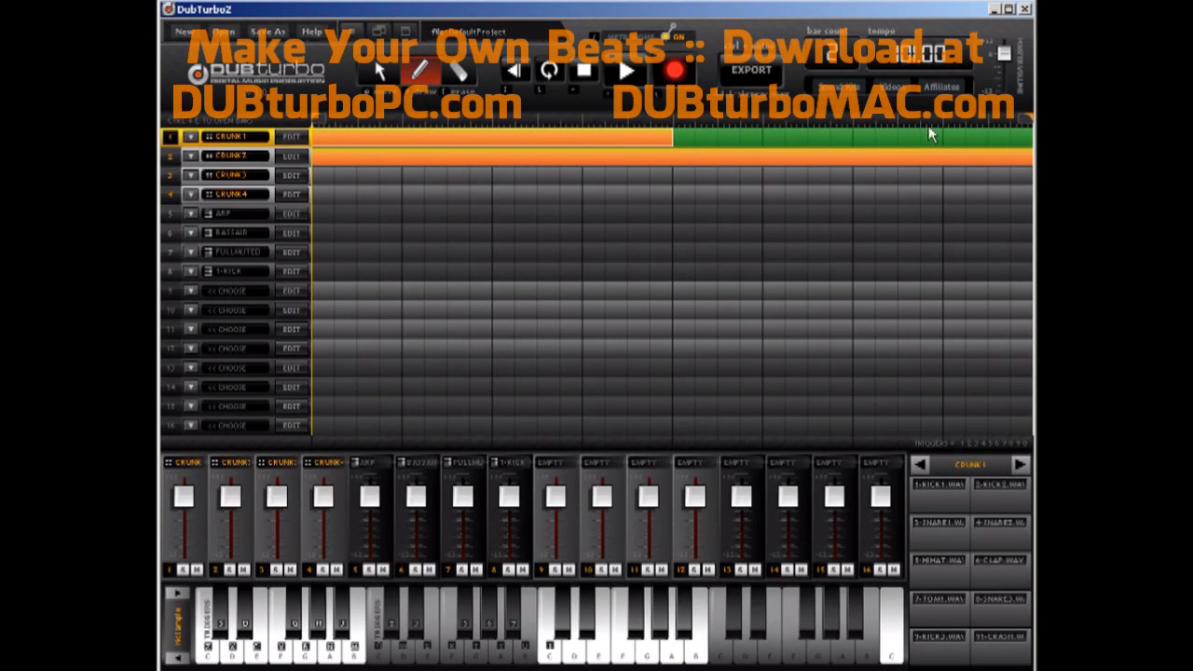
{"action": "left_click", "coordinate": [1012, 132]}
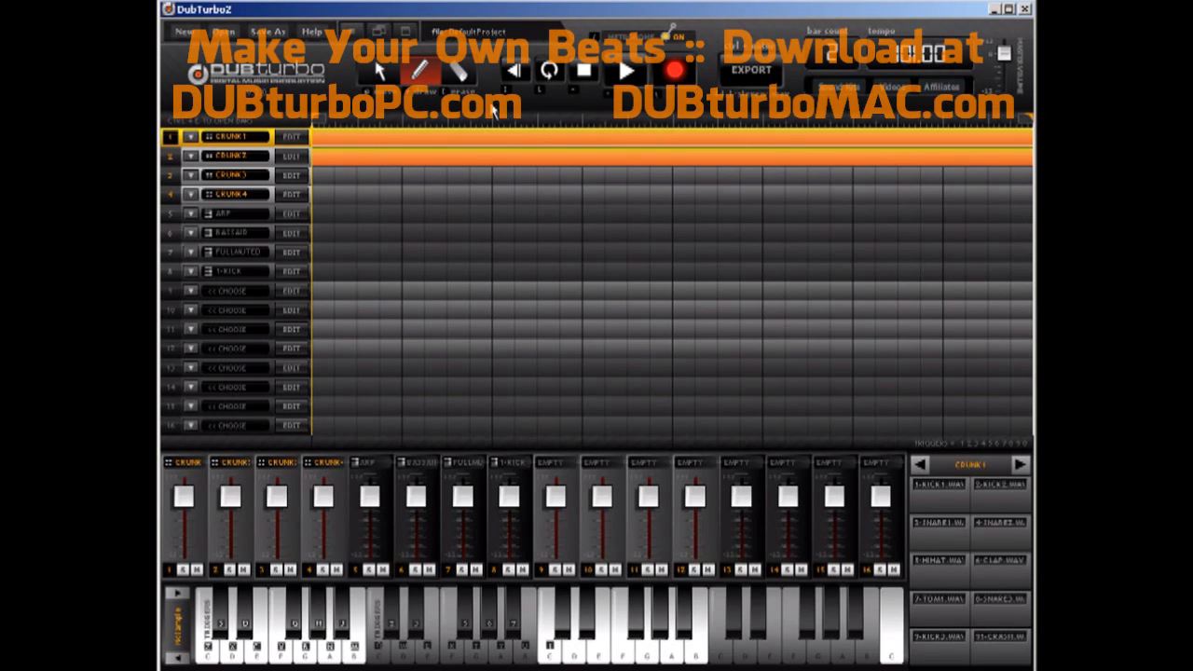
Open the CRUNK1 track in the drum editor and browse its A to M and N to Z kit lists
{"action": "left_click", "coordinate": [382, 78]}
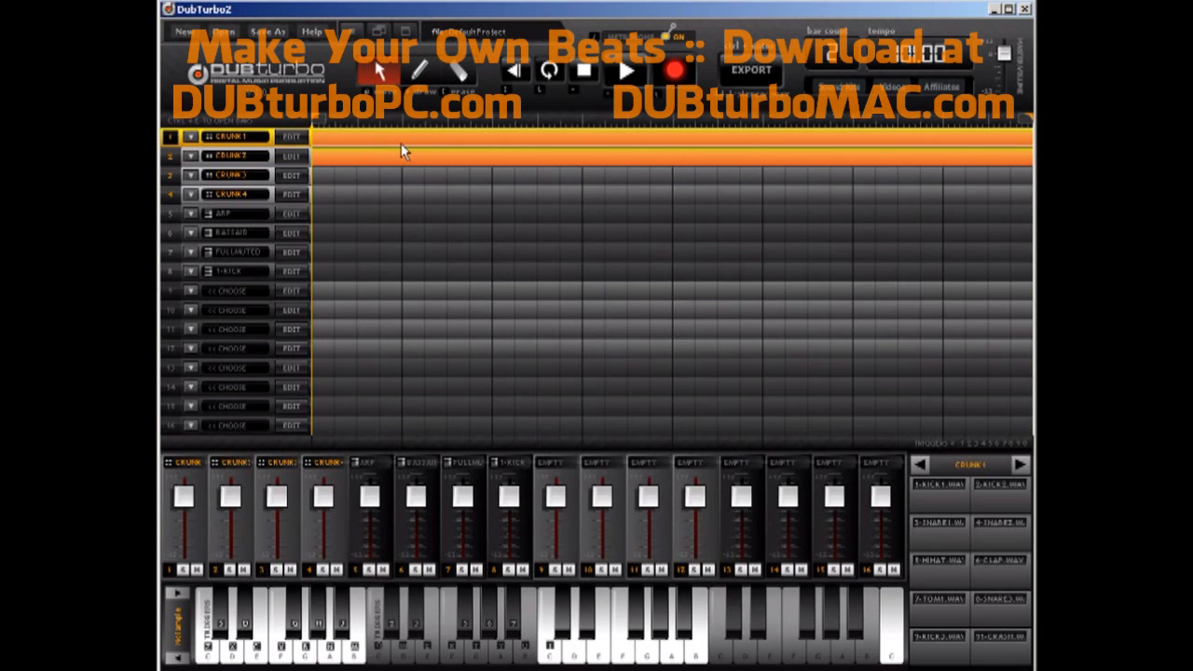
{"action": "double_click", "coordinate": [402, 151]}
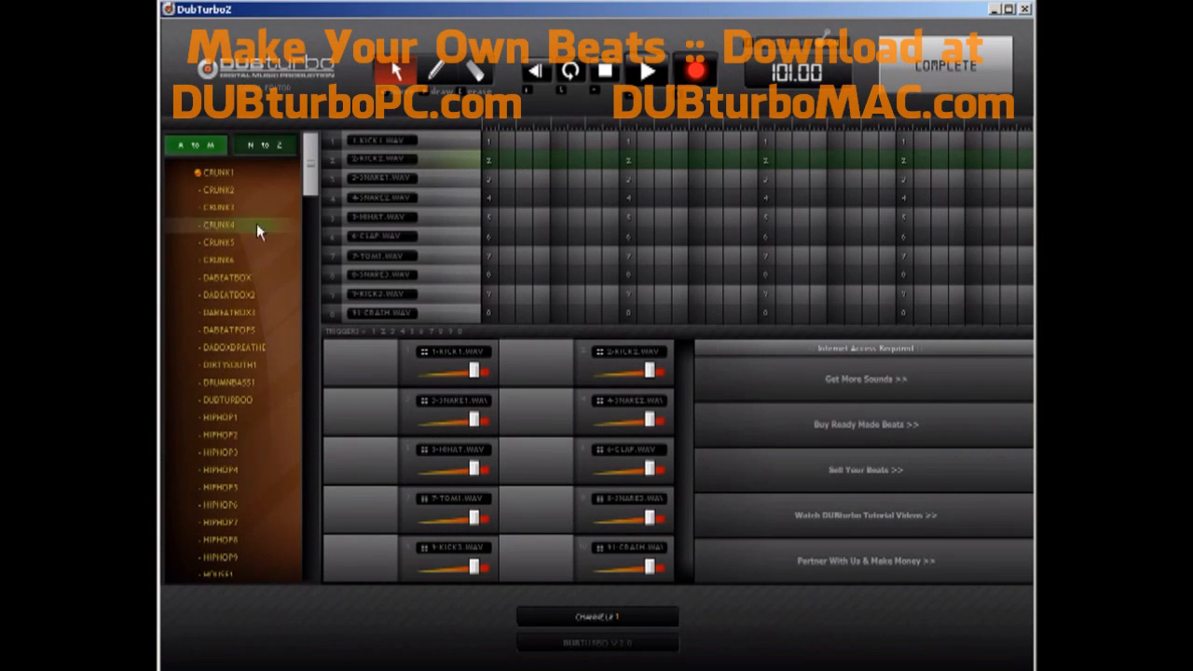
{"action": "left_click", "coordinate": [262, 148]}
{"action": "mouse_move", "coordinate": [305, 158]}
{"action": "left_mouse_down"}
{"action": "mouse_move", "coordinate": [307, 433]}
{"action": "mouse_move", "coordinate": [291, 141]}
{"action": "left_mouse_up"}
{"action": "left_click", "coordinate": [197, 145]}
{"action": "left_click", "coordinate": [255, 145]}
{"action": "left_click", "coordinate": [212, 146]}
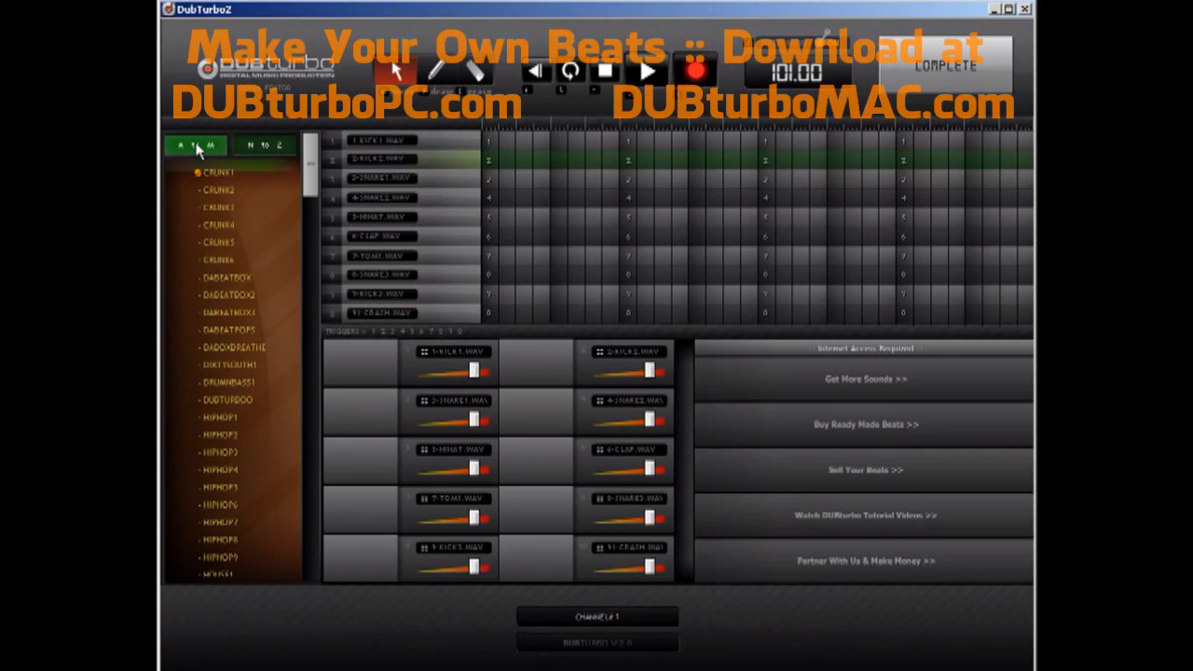
{"action": "mouse_move", "coordinate": [317, 164]}
{"action": "left_mouse_down"}
{"action": "mouse_move", "coordinate": [314, 448]}
{"action": "mouse_move", "coordinate": [311, 145]}
{"action": "left_mouse_up"}
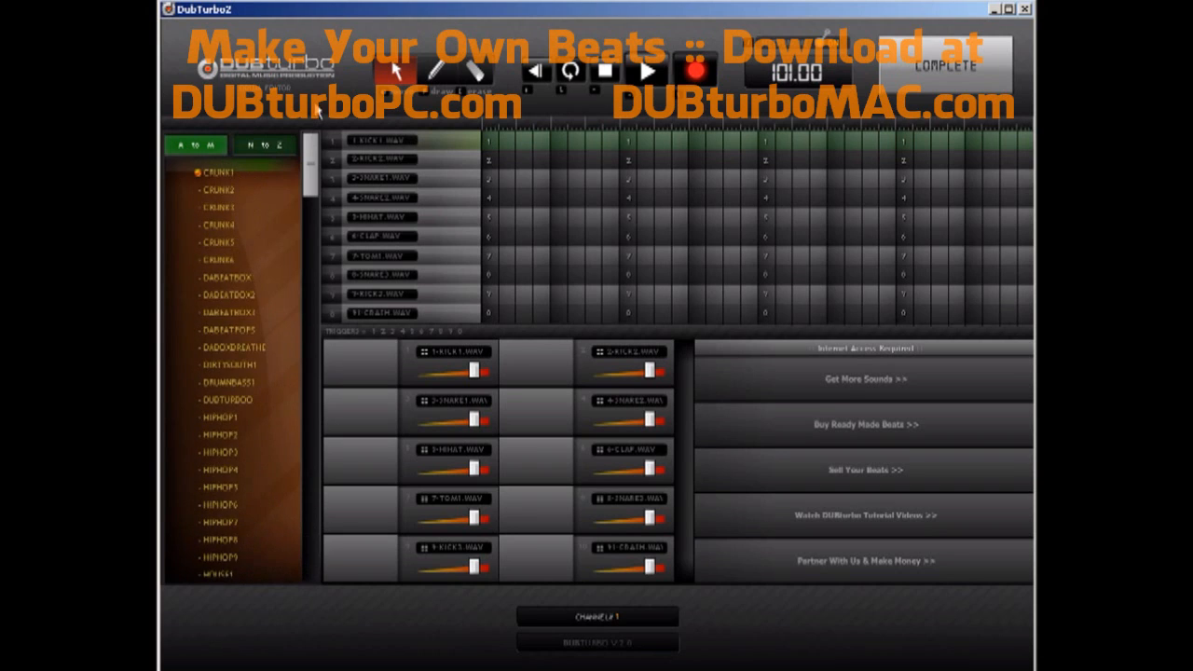
{"action": "left_click", "coordinate": [273, 143]}
{"action": "left_click", "coordinate": [196, 147]}
Load the HIPHOP4 kit for channel 1 and slightly lower the volume of its ninth sample, the tom
{"action": "left_click", "coordinate": [231, 468]}
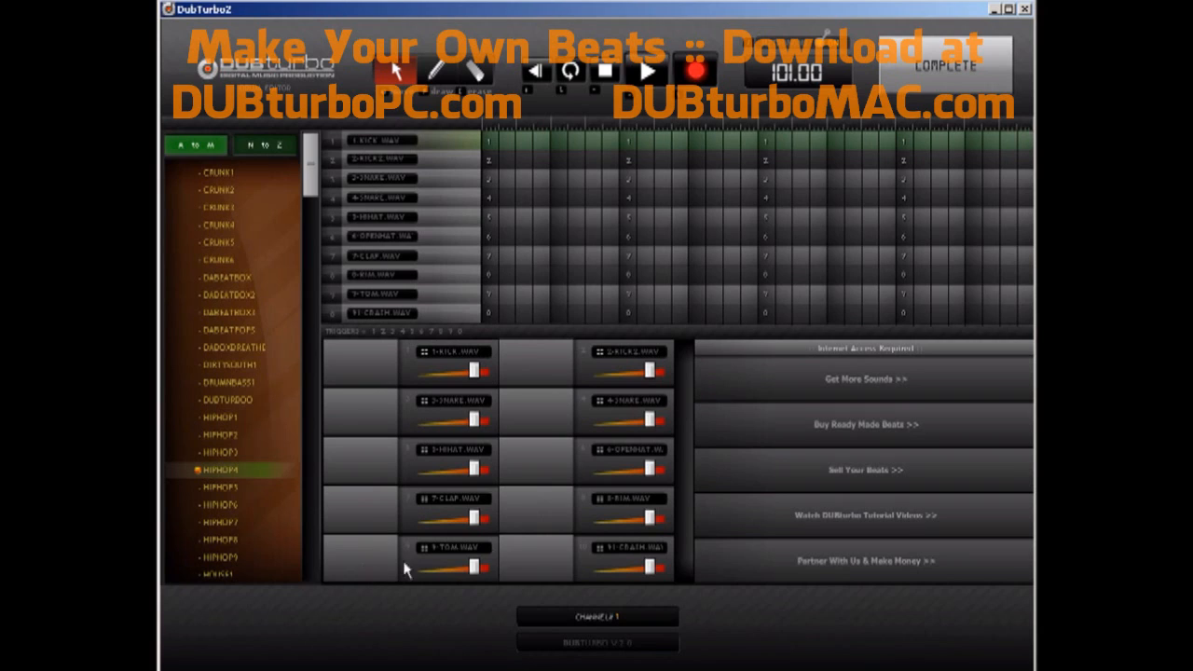
{"action": "left_click_drag", "start_coordinate": [474, 570], "coordinate": [463, 575]}
{"action": "left_click", "coordinate": [439, 315]}
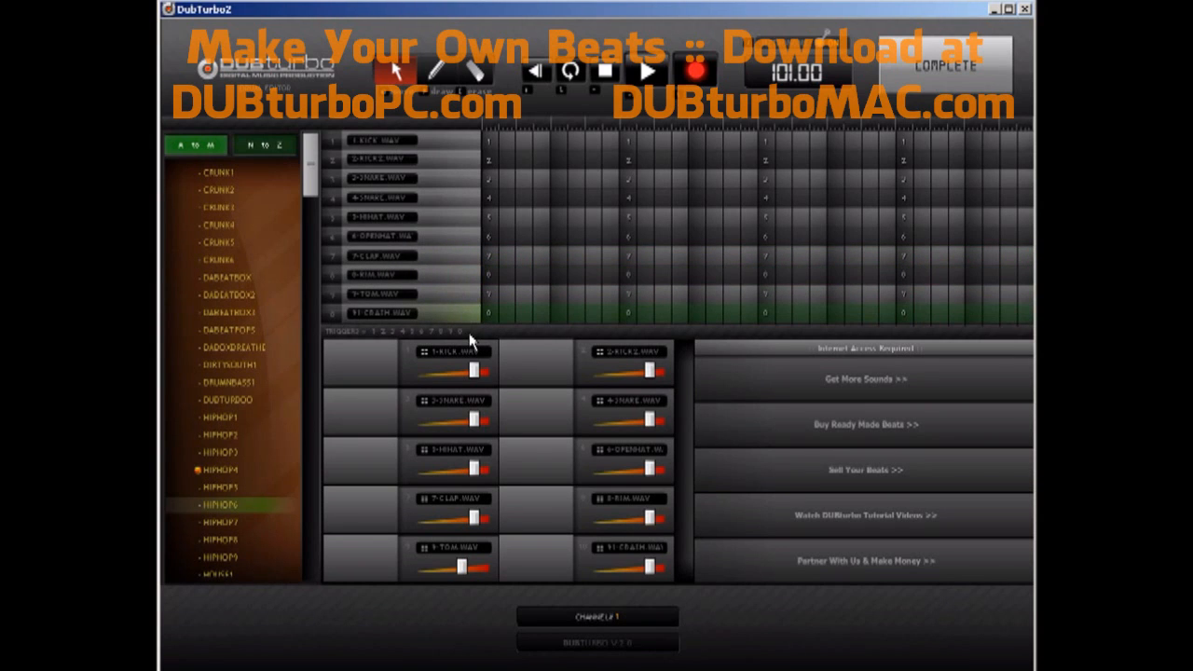
Draw a hit for the first kick on step 1 and hits for the third sample, the snare, on steps 5, 13, 21 and 29
{"action": "left_click", "coordinate": [436, 75]}
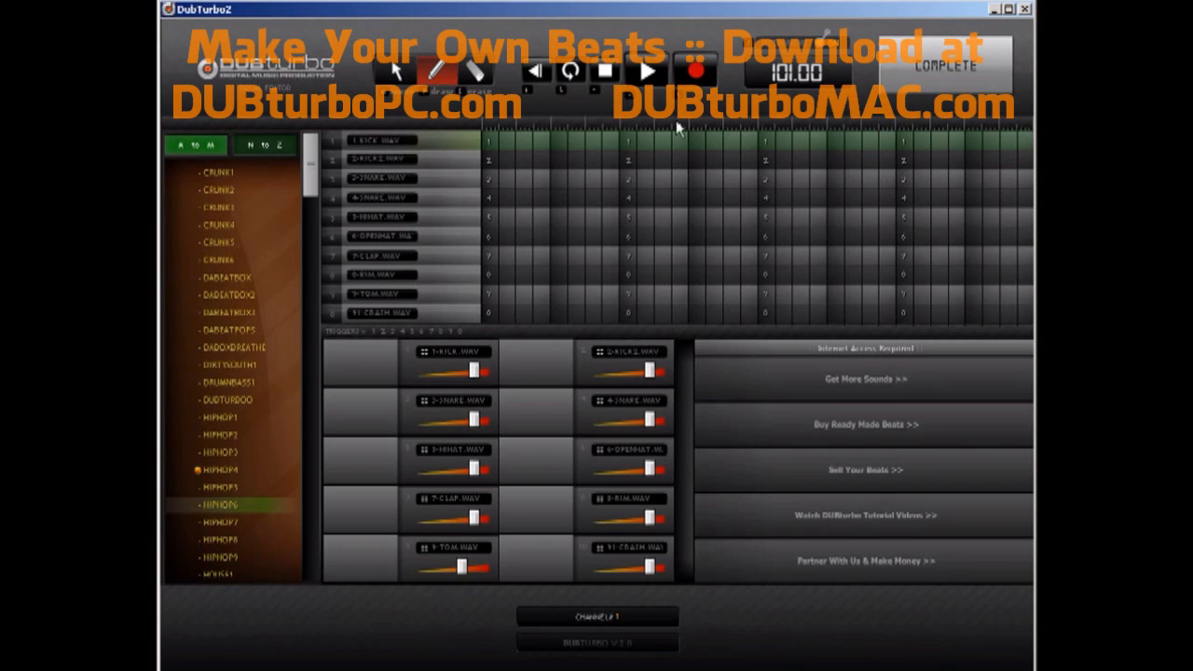
{"action": "left_click", "coordinate": [490, 143]}
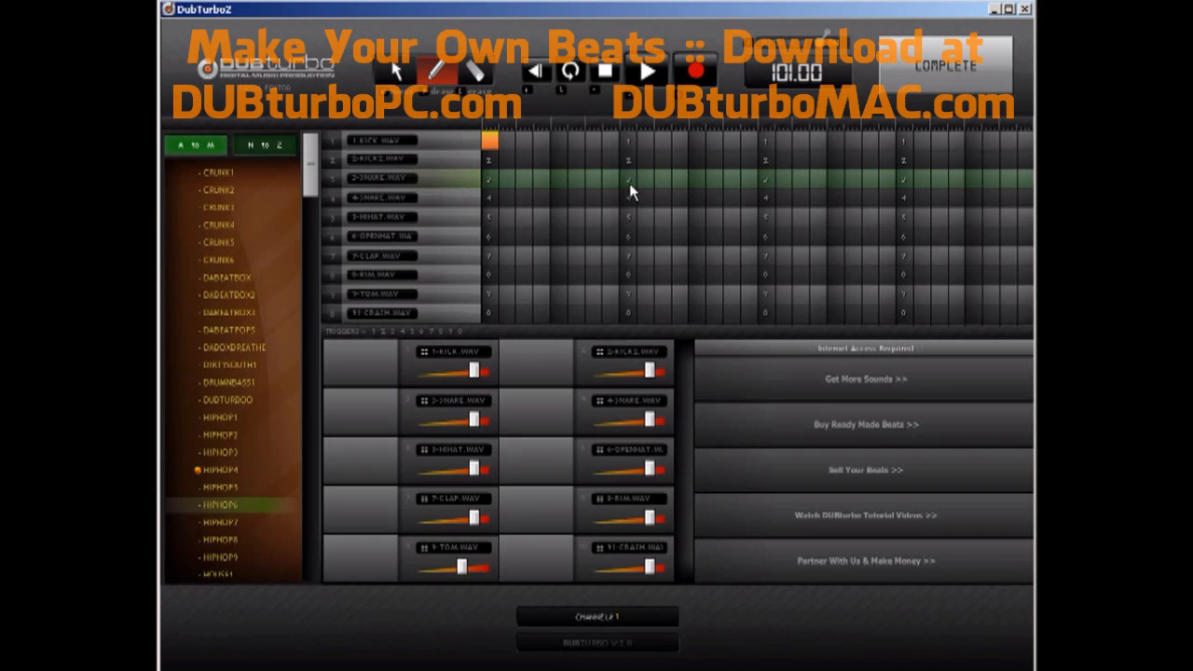
{"action": "left_click", "coordinate": [697, 179]}
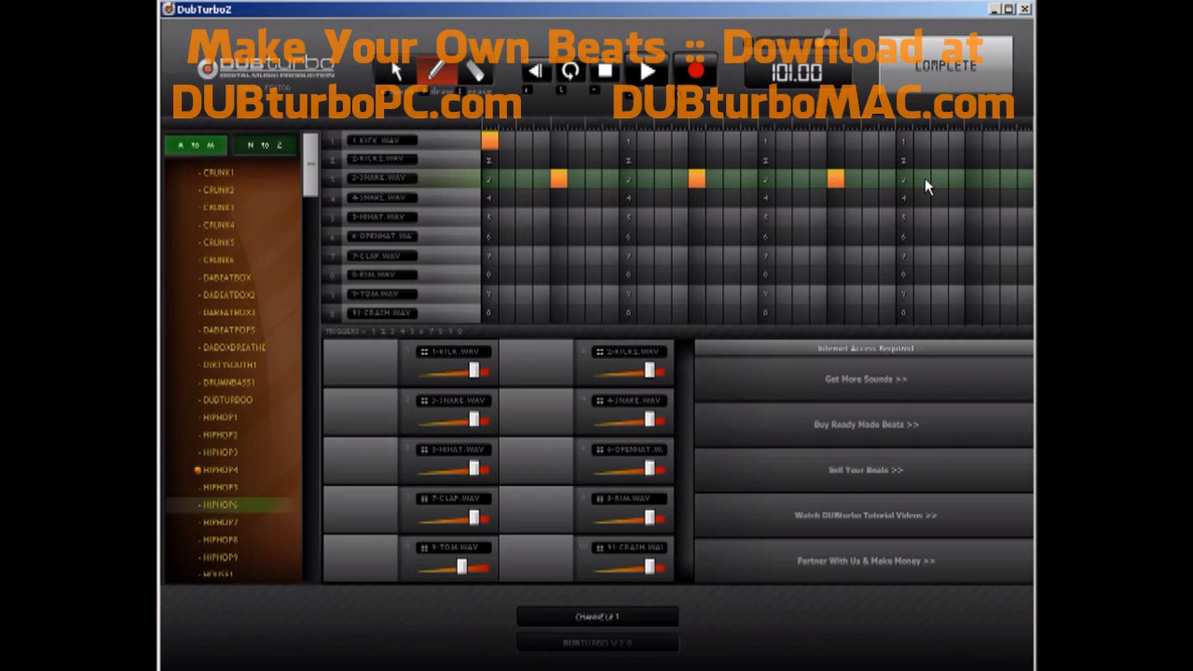
{"action": "left_click", "coordinate": [976, 179]}
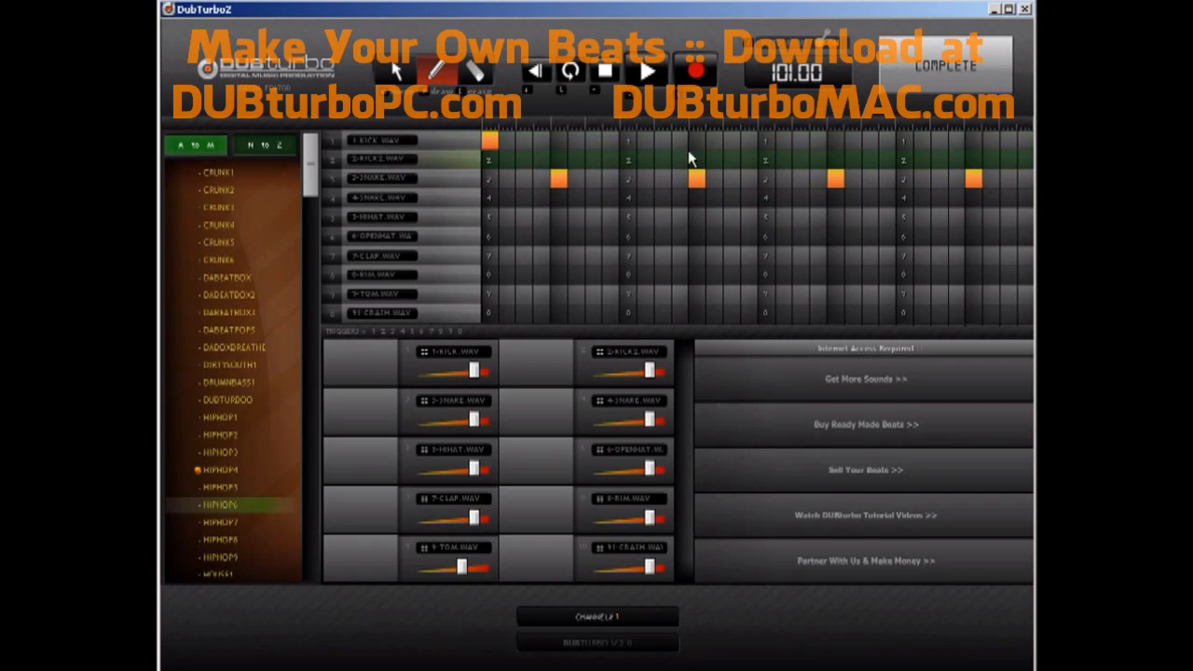
Add first-kick hits on steps 7, 16, 17 and 23, play the beat, and add one more on step 19
{"action": "left_click", "coordinate": [592, 141]}
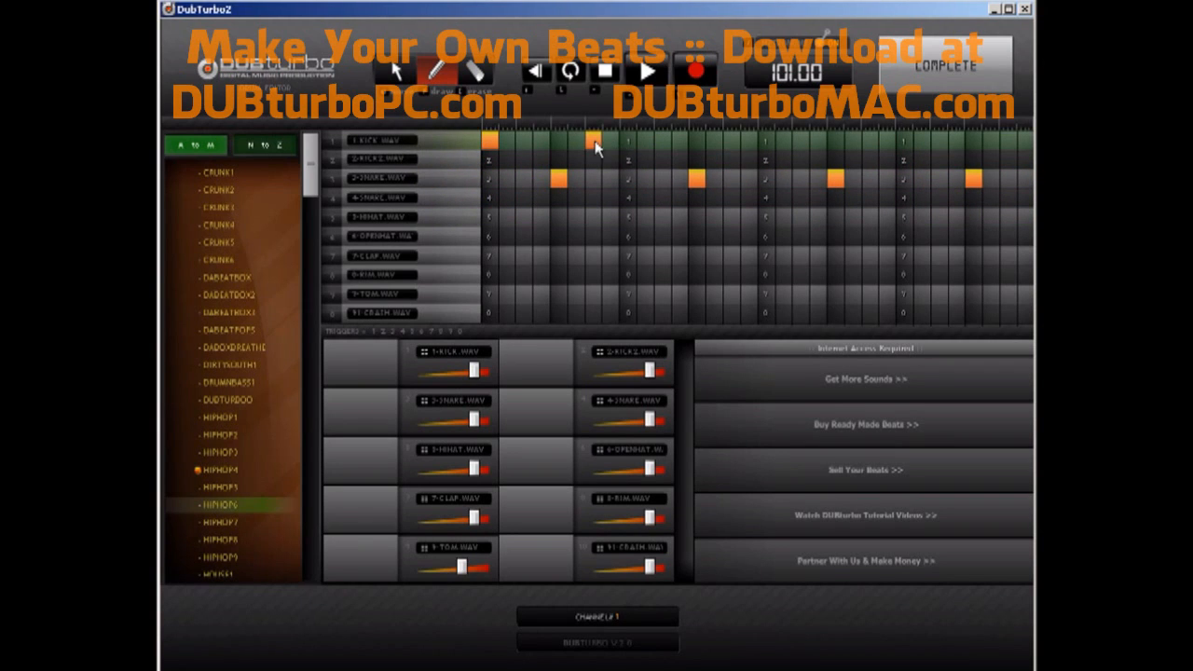
{"action": "left_click", "coordinate": [769, 141]}
{"action": "left_click", "coordinate": [751, 140]}
{"action": "left_click", "coordinate": [870, 140]}
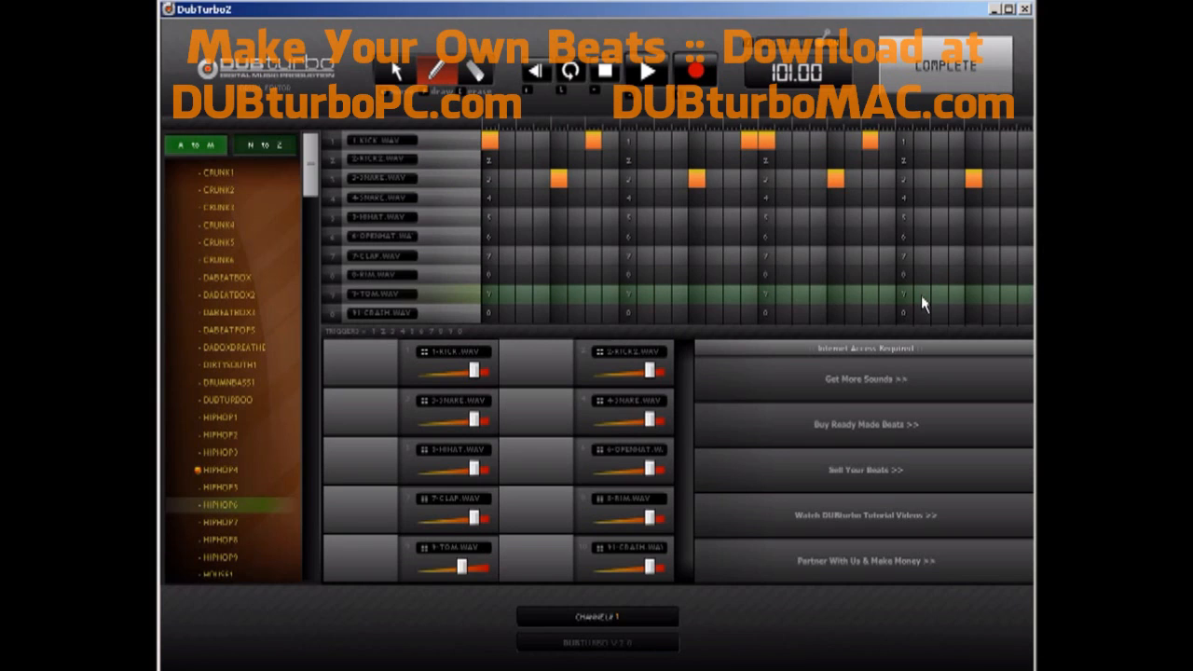
{"action": "left_click", "coordinate": [649, 75]}
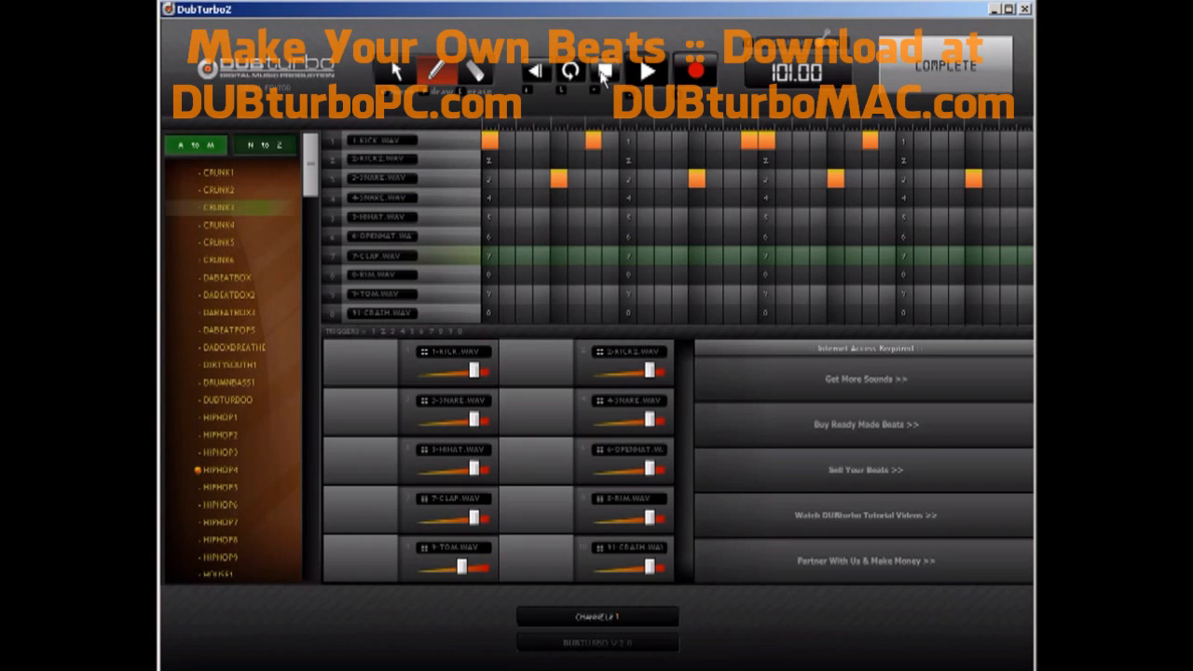
{"action": "left_click", "coordinate": [801, 139]}
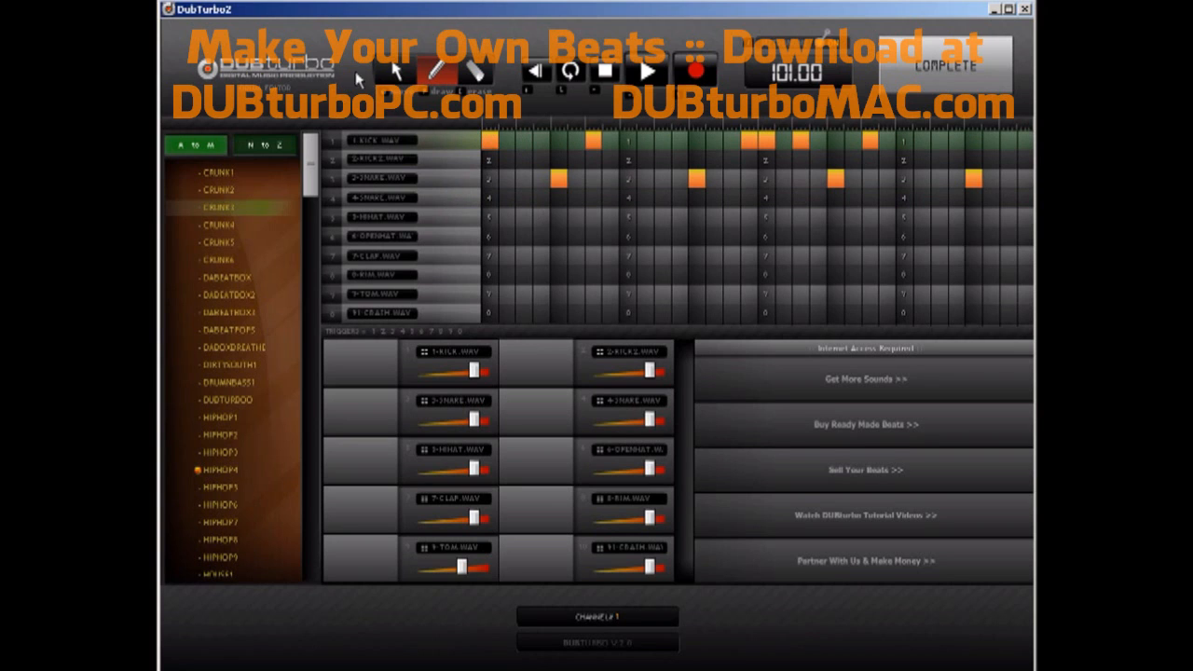
Open the project tempo value in the arrangement, and reopen the HIPHOP4 pattern in the drum editor
{"action": "left_click", "coordinate": [924, 70]}
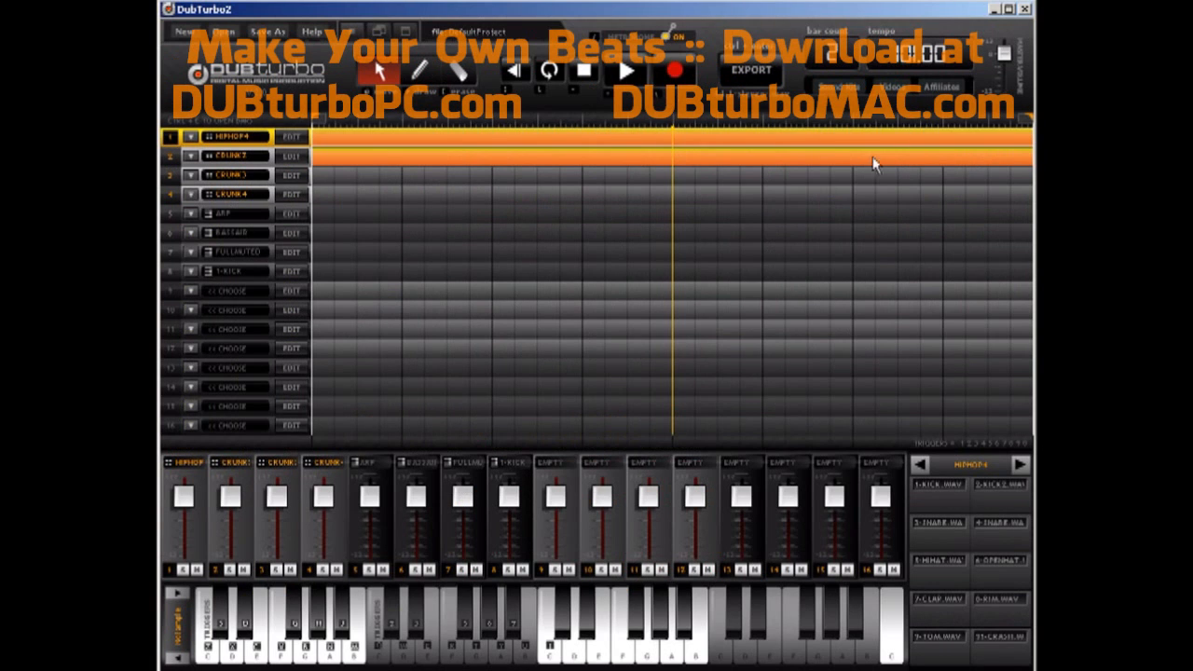
{"action": "double_click", "coordinate": [914, 65]}
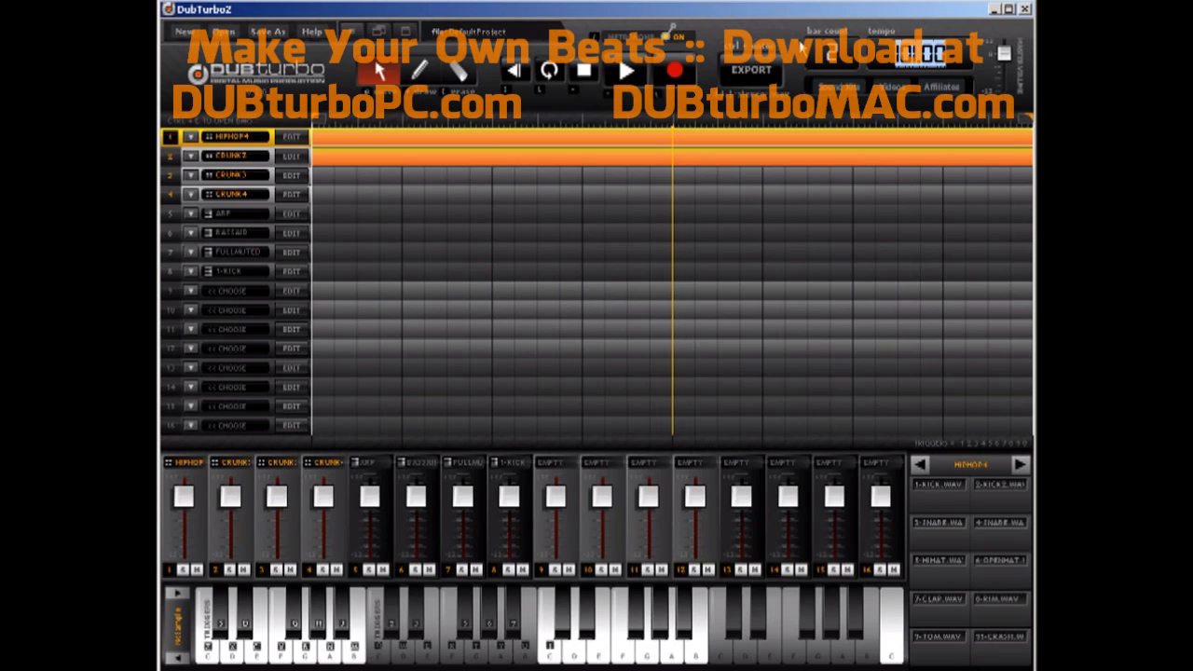
{"action": "double_click", "coordinate": [395, 132]}
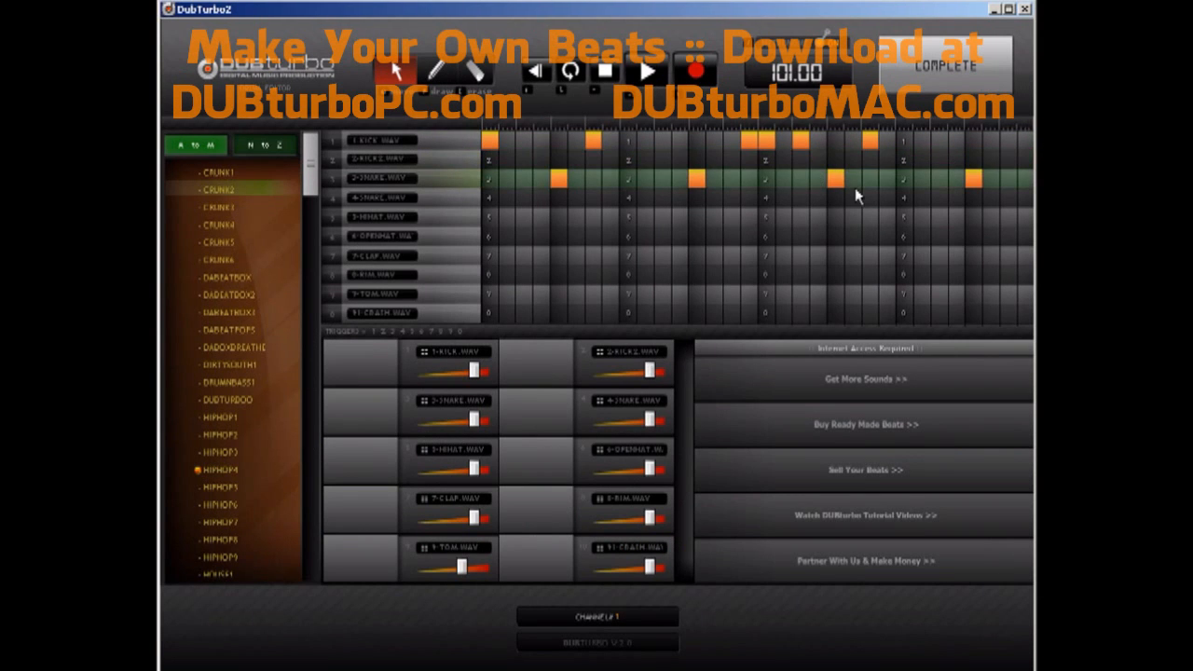
Browse the N to Z kit list, and draw hi-hat hits on steps 3, 7, 11, 15, 16, 17, 19, 23, 27 and 31
{"action": "left_click", "coordinate": [435, 71]}
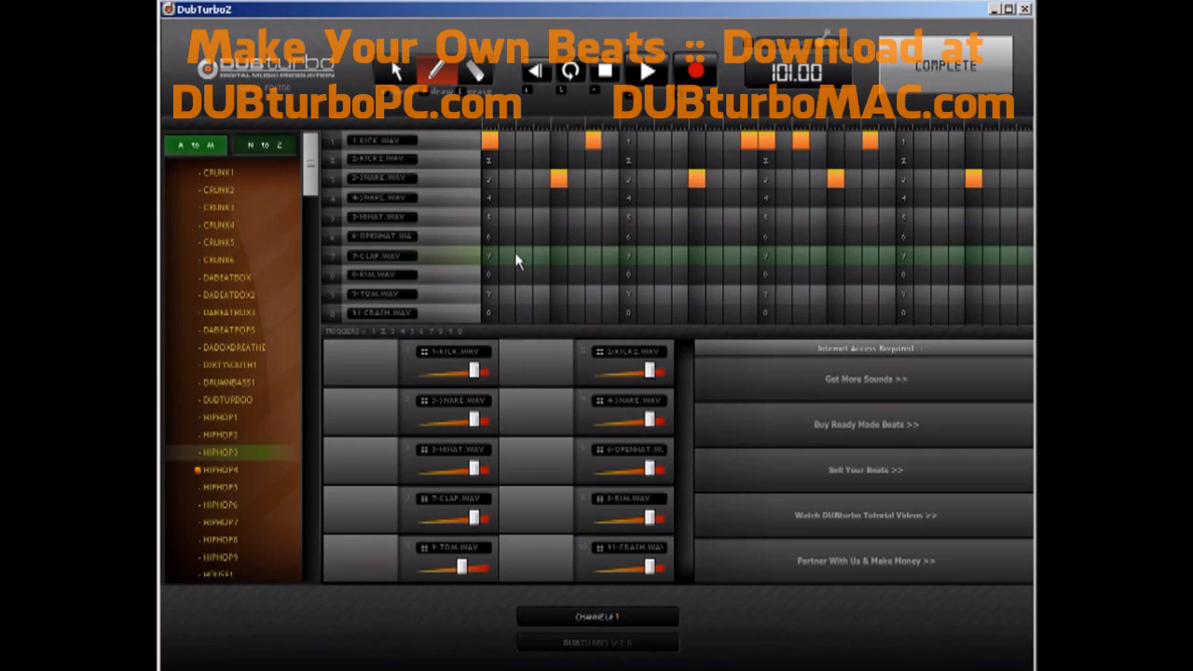
{"action": "left_click", "coordinate": [270, 149]}
{"action": "mouse_move", "coordinate": [306, 163]}
{"action": "left_mouse_down"}
{"action": "mouse_move", "coordinate": [305, 533]}
{"action": "mouse_move", "coordinate": [305, 167]}
{"action": "left_mouse_up"}
{"action": "left_click", "coordinate": [198, 146]}
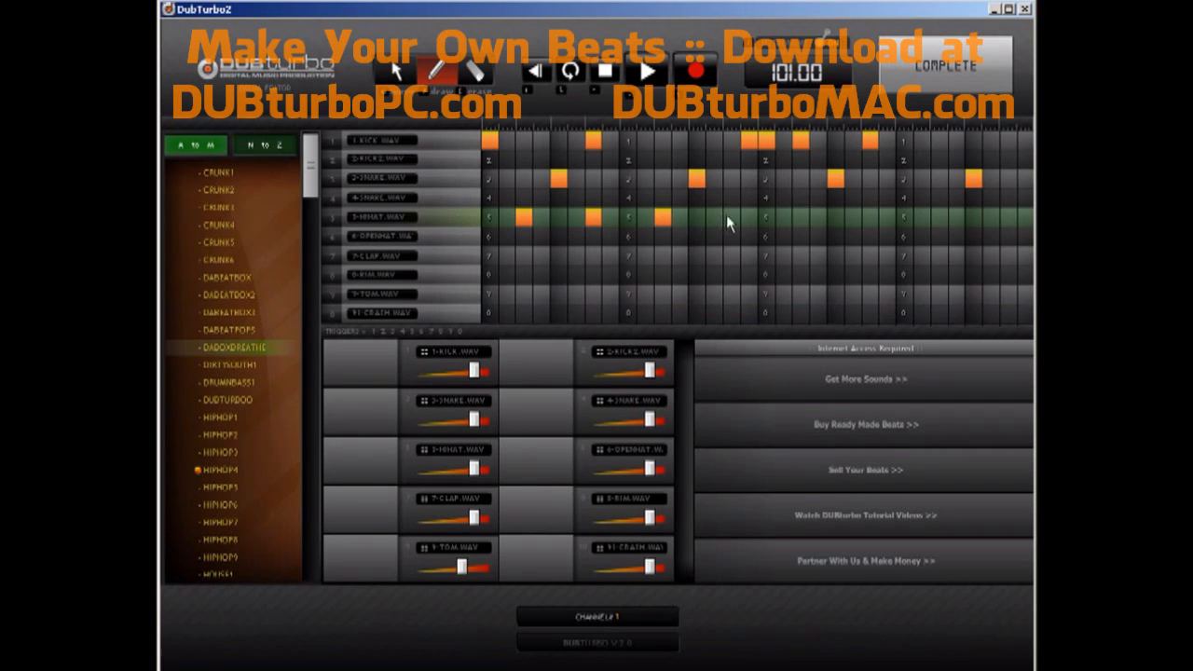
{"action": "left_click", "coordinate": [762, 222]}
{"action": "left_click", "coordinate": [805, 222]}
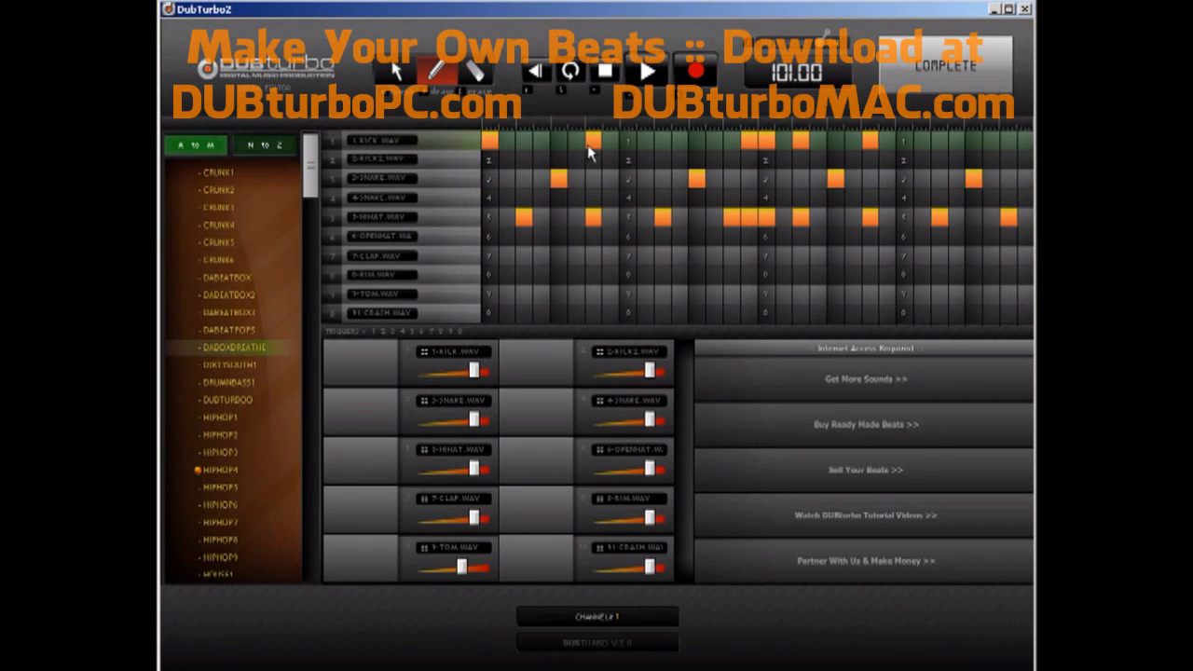
Return to the arrangement, stop playback and turn off the metronome
{"action": "left_click", "coordinate": [938, 75]}
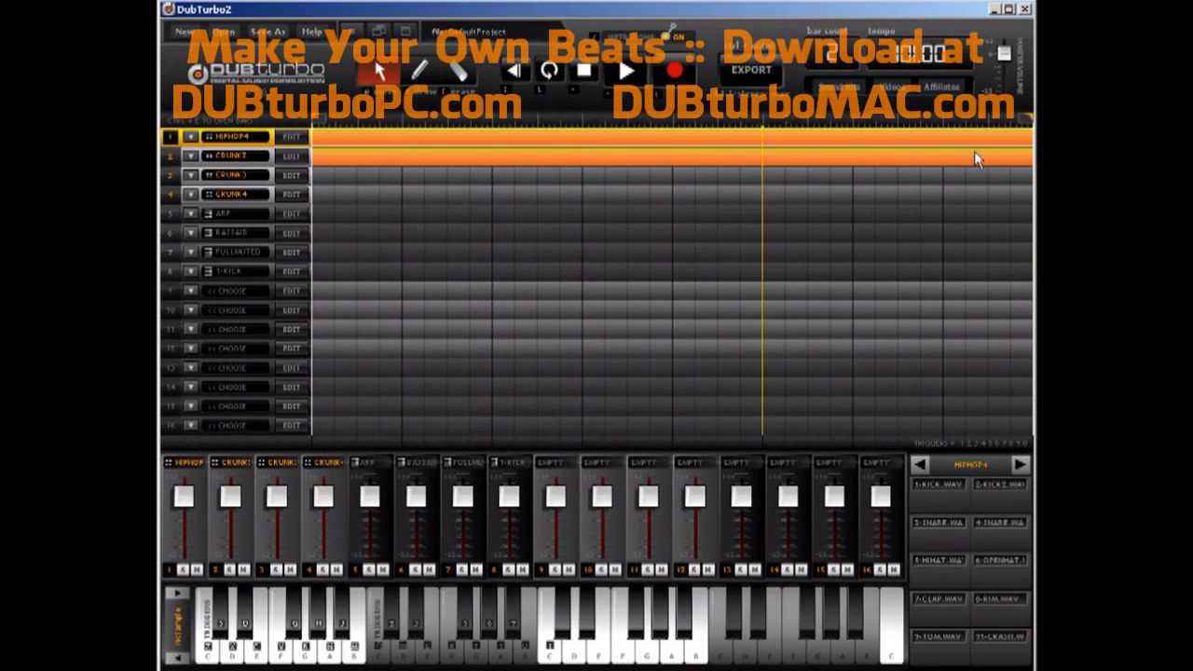
{"action": "left_click", "coordinate": [583, 70]}
{"action": "left_click", "coordinate": [673, 37]}
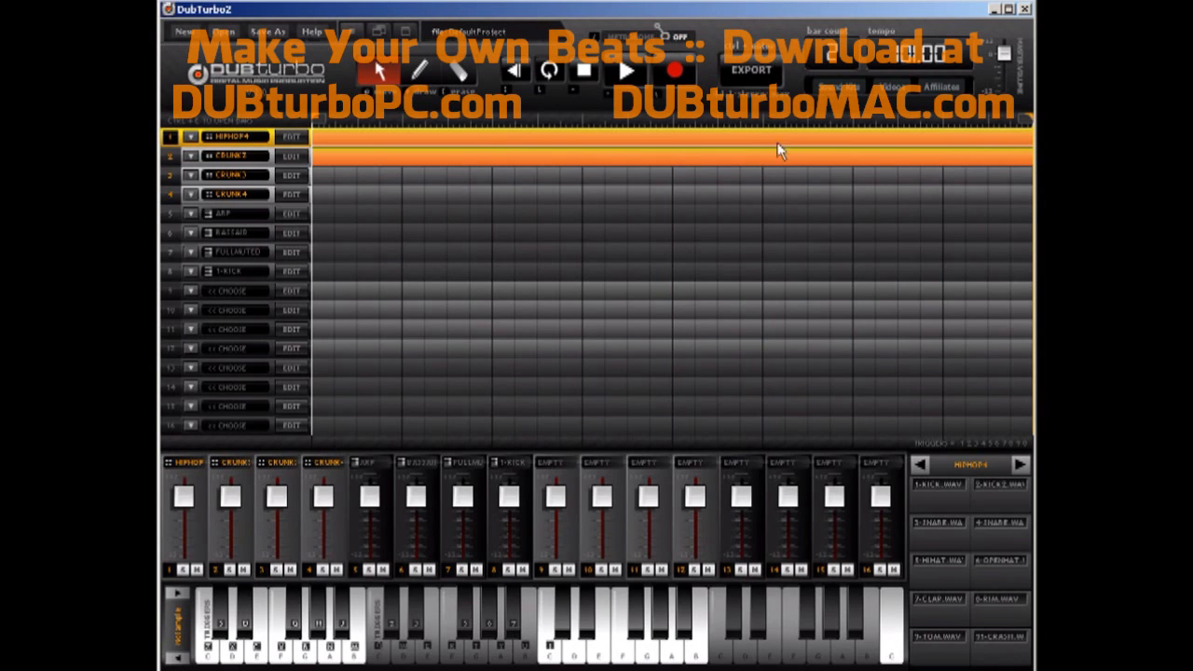
Erase the existing blocks from the CRUNK2 track
{"action": "left_click", "coordinate": [457, 71]}
{"action": "left_click", "coordinate": [451, 156]}
{"action": "left_click", "coordinate": [379, 71]}
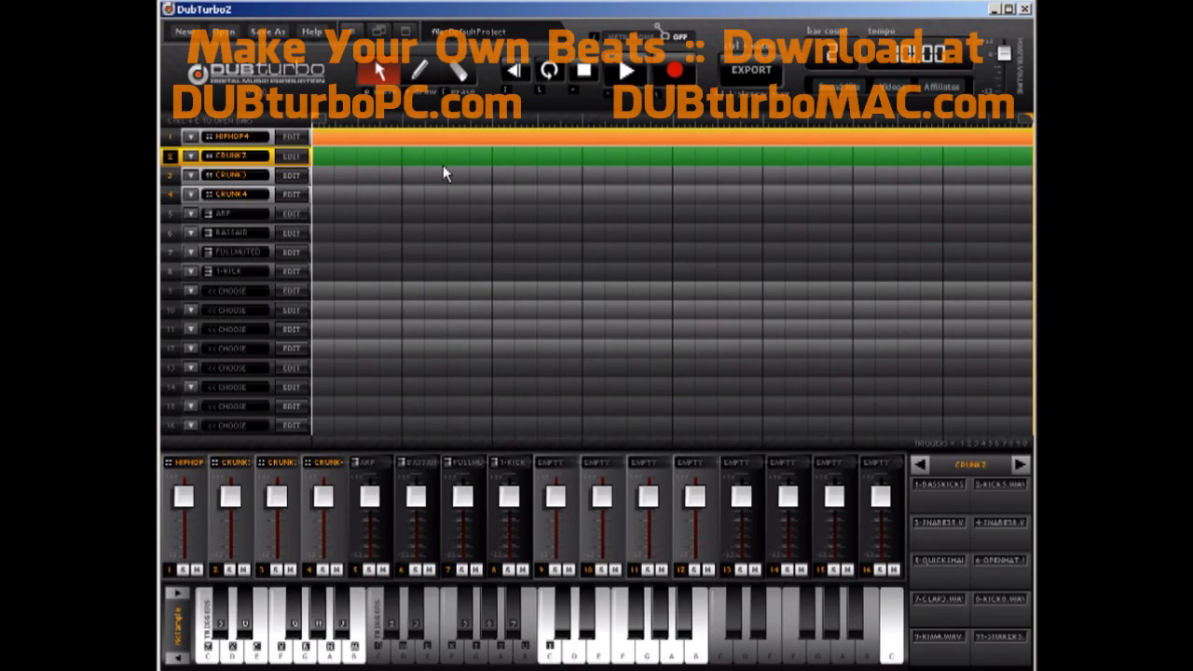
Copy the HIPHOP4 pattern onto the CRUNK2 track and check the copied hits in the drum editor
{"action": "left_click", "coordinate": [238, 140]}
{"action": "left_click", "coordinate": [246, 154]}
{"action": "left_click", "coordinate": [383, 141]}
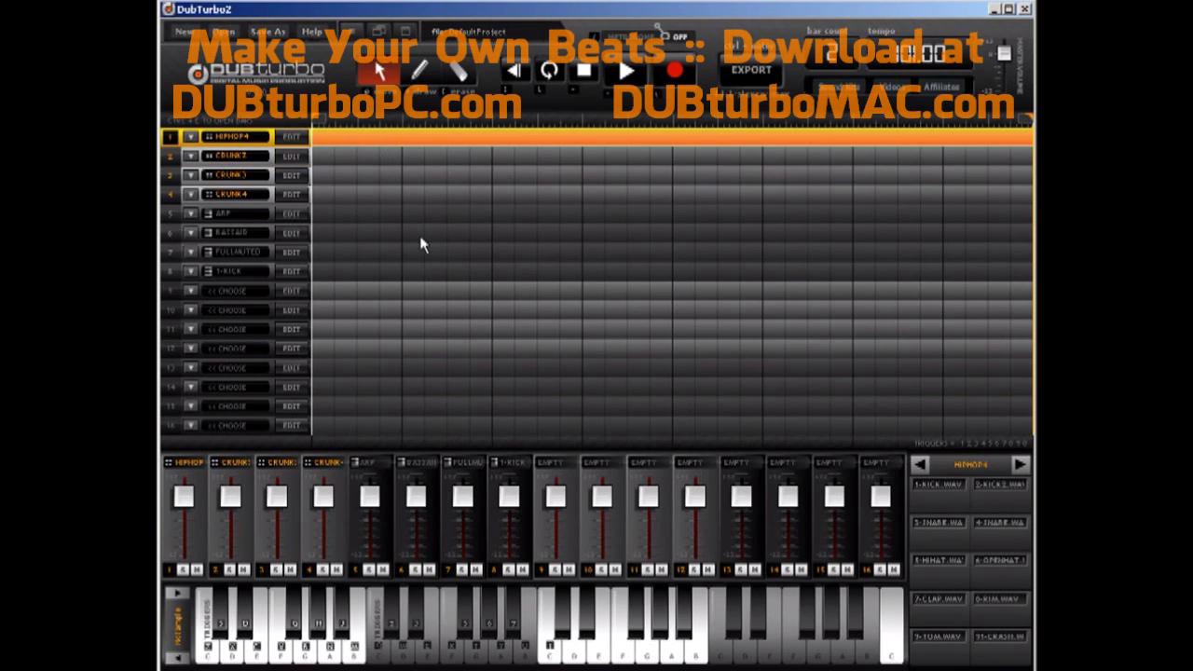
{"action": "left_click", "coordinate": [442, 157]}
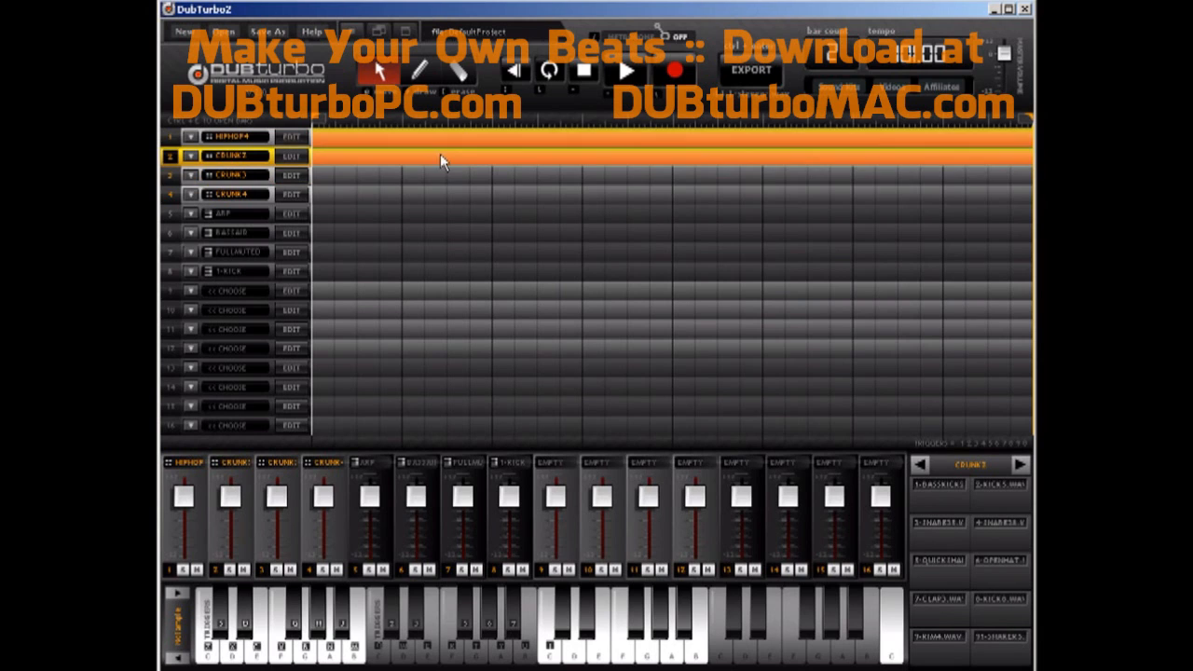
{"action": "double_click", "coordinate": [357, 156]}
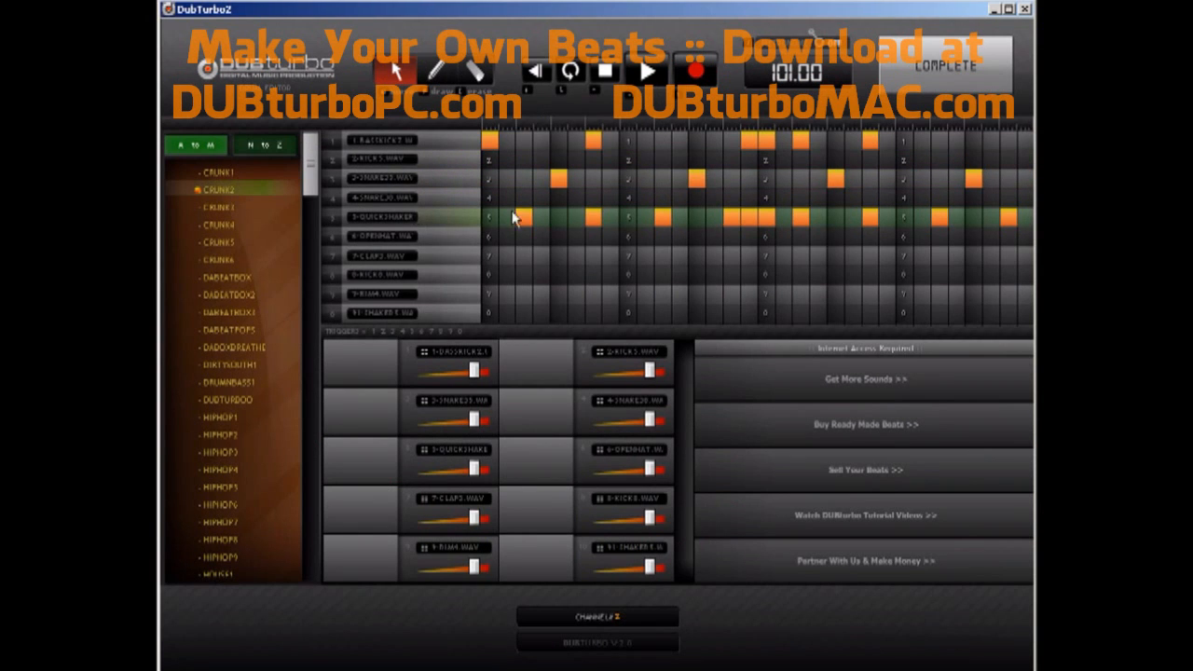
{"action": "left_click", "coordinate": [916, 60]}
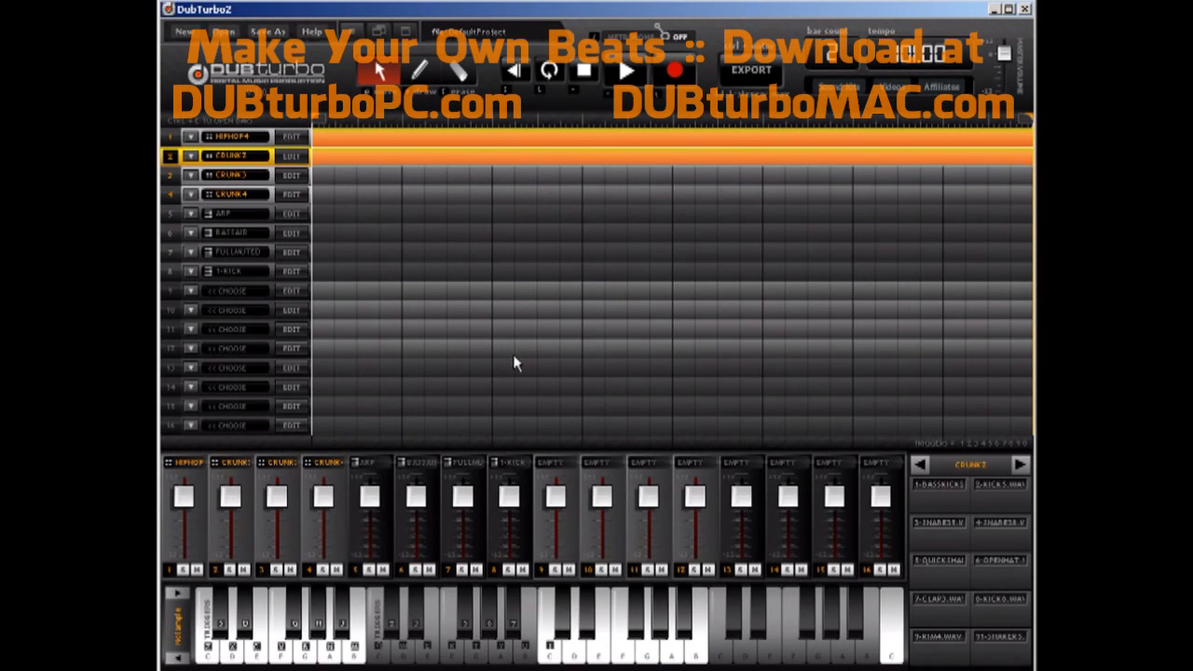
Lower the CRUNK2 channel's volume during playback, and lower its quick shaker and first bass kick samples in the drum editor
{"action": "key", "text": "space"}
{"action": "left_click_drag", "start_coordinate": [225, 504], "coordinate": [229, 525]}
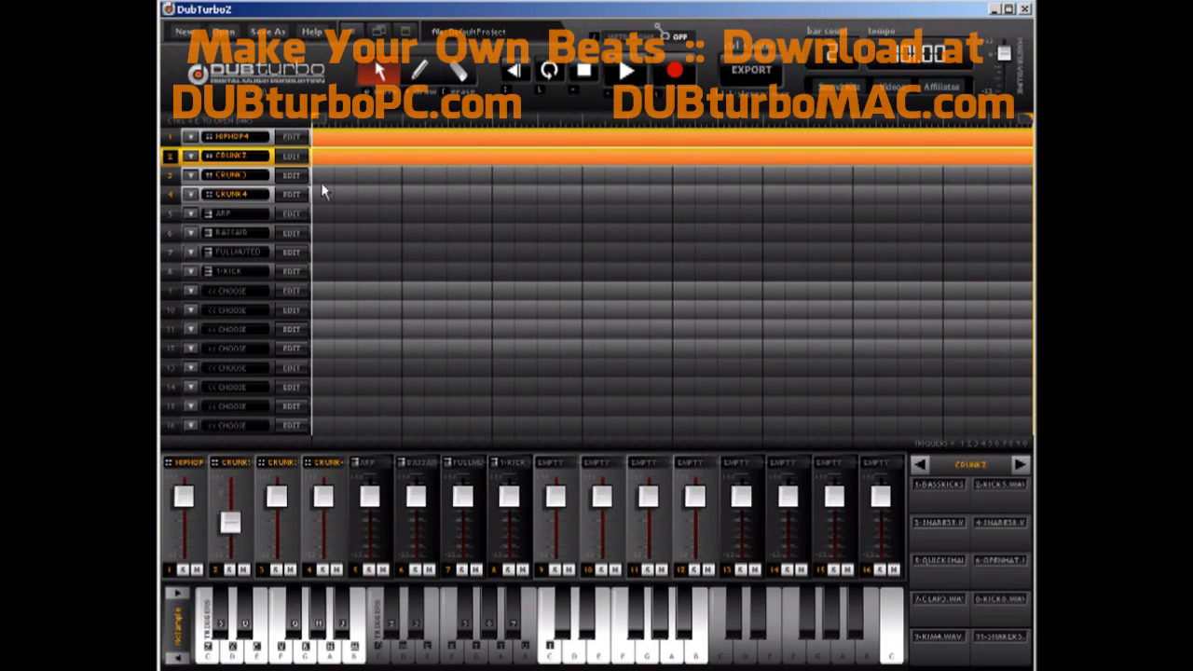
{"action": "double_click", "coordinate": [345, 154]}
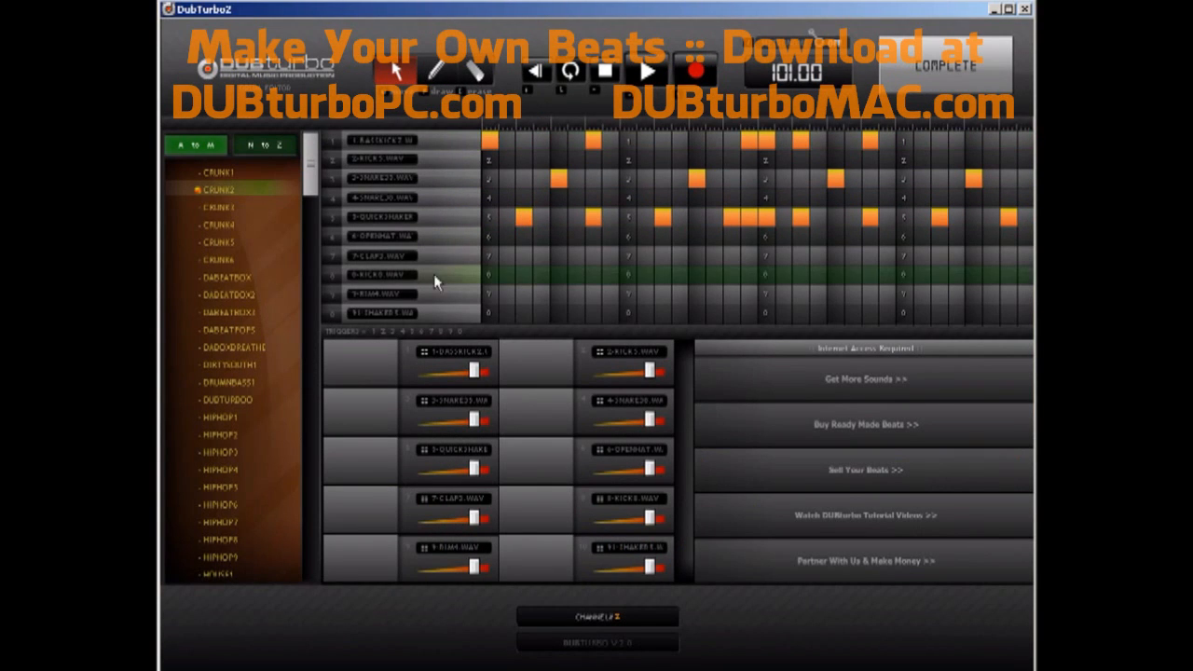
{"action": "left_click_drag", "start_coordinate": [474, 468], "coordinate": [431, 477]}
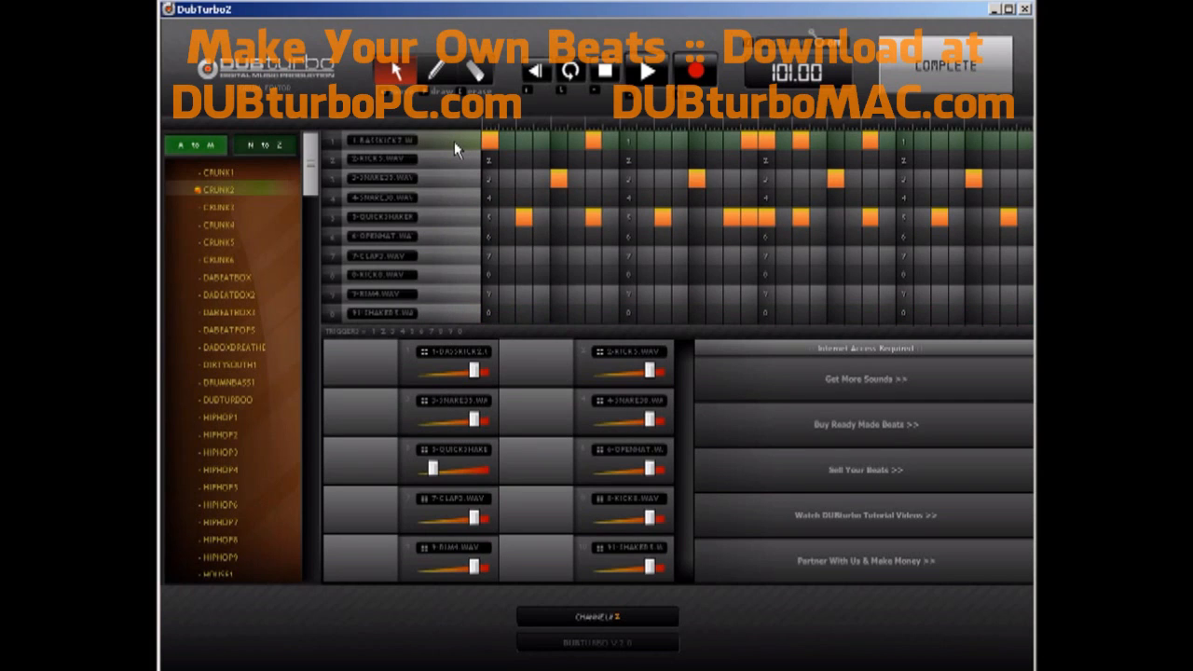
{"action": "left_click_drag", "start_coordinate": [457, 371], "coordinate": [442, 371]}
Move CRUNK2's bass kick hits from steps 1, 7, 16 and 23 to steps 3, 11, 15 and 29
{"action": "left_click_drag", "start_coordinate": [490, 140], "coordinate": [662, 140]}
{"action": "left_click", "coordinate": [728, 139]}
{"action": "left_click_drag", "start_coordinate": [869, 140], "coordinate": [977, 137]}
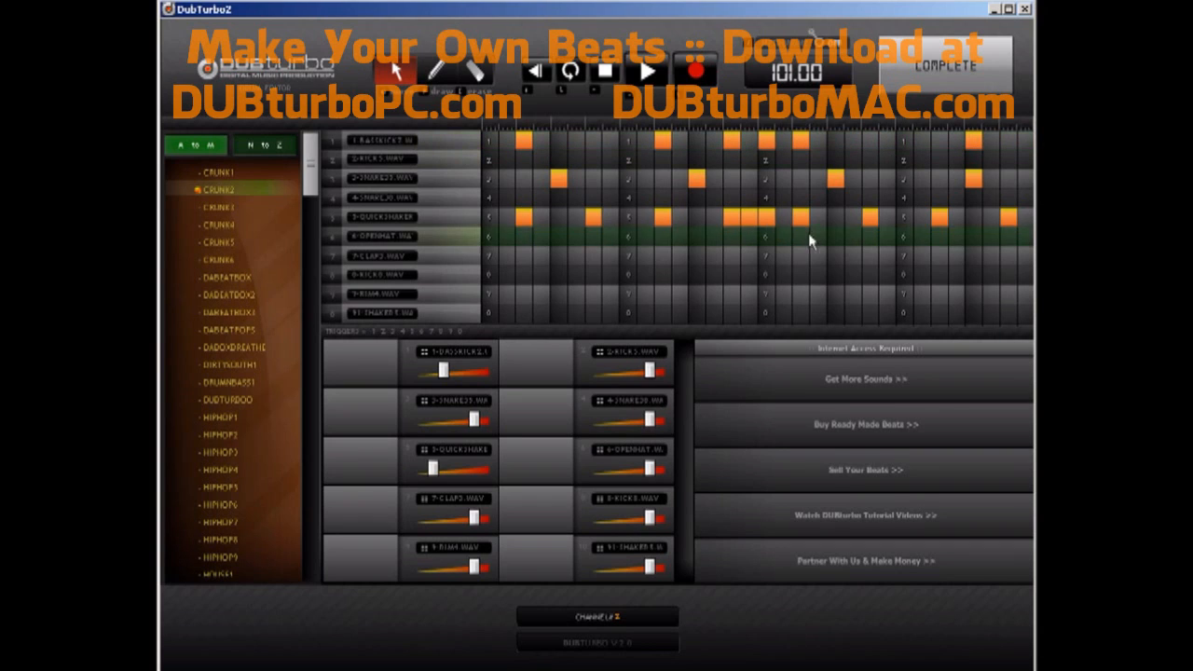
Move quick shaker hits to steps 5, 9, 13 and 24, add an open-hat hit on step 29, and close the CRUNK2 pattern
{"action": "left_click_drag", "start_coordinate": [735, 217], "coordinate": [559, 218]}
{"action": "mouse_move", "coordinate": [870, 217]}
{"action": "left_mouse_down"}
{"action": "mouse_move", "coordinate": [870, 245]}
{"action": "mouse_move", "coordinate": [871, 223]}
{"action": "mouse_move", "coordinate": [892, 222]}
{"action": "left_mouse_up"}
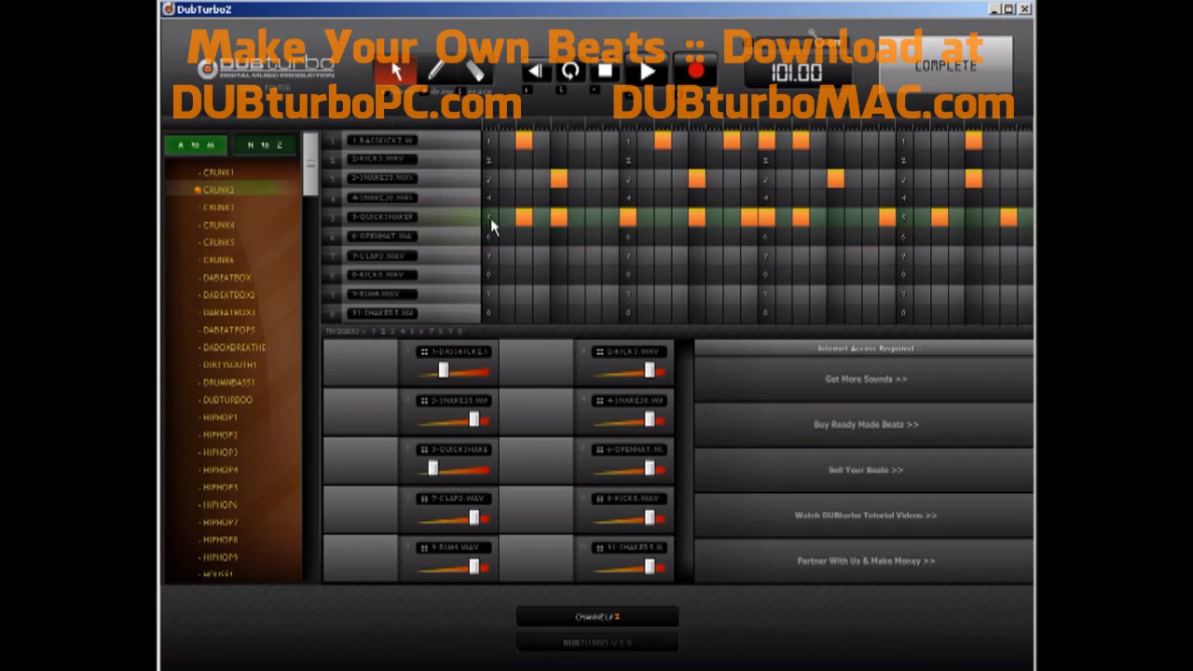
{"action": "key", "text": "d"}
{"action": "left_click", "coordinate": [973, 236]}
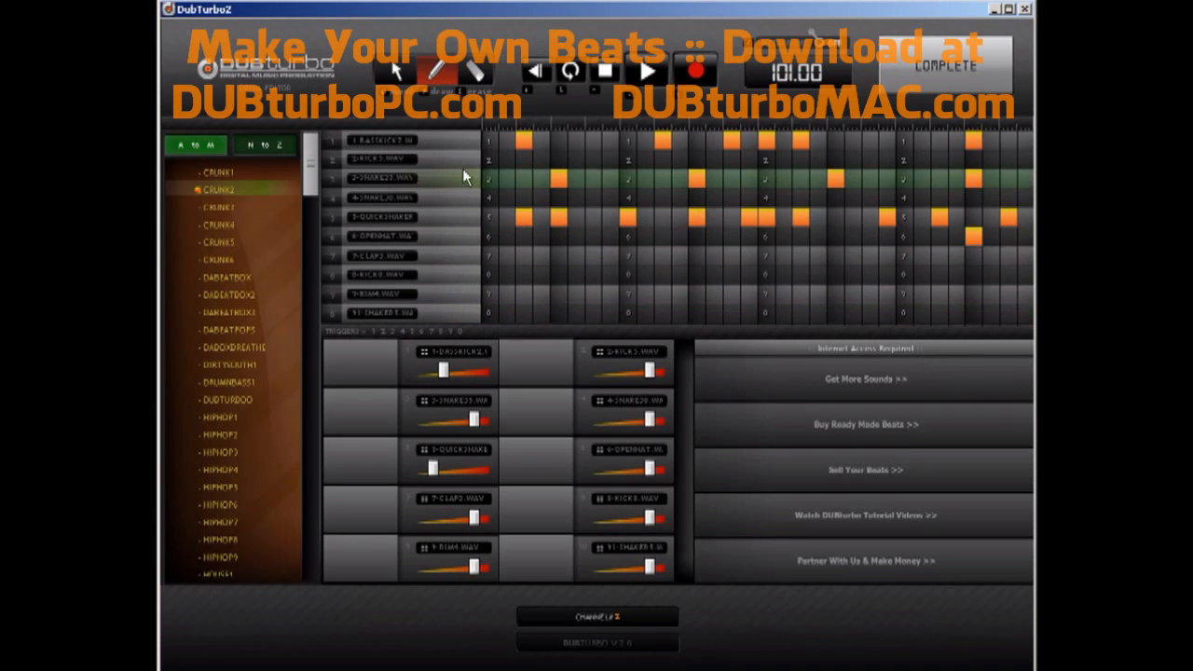
{"action": "left_click", "coordinate": [913, 74]}
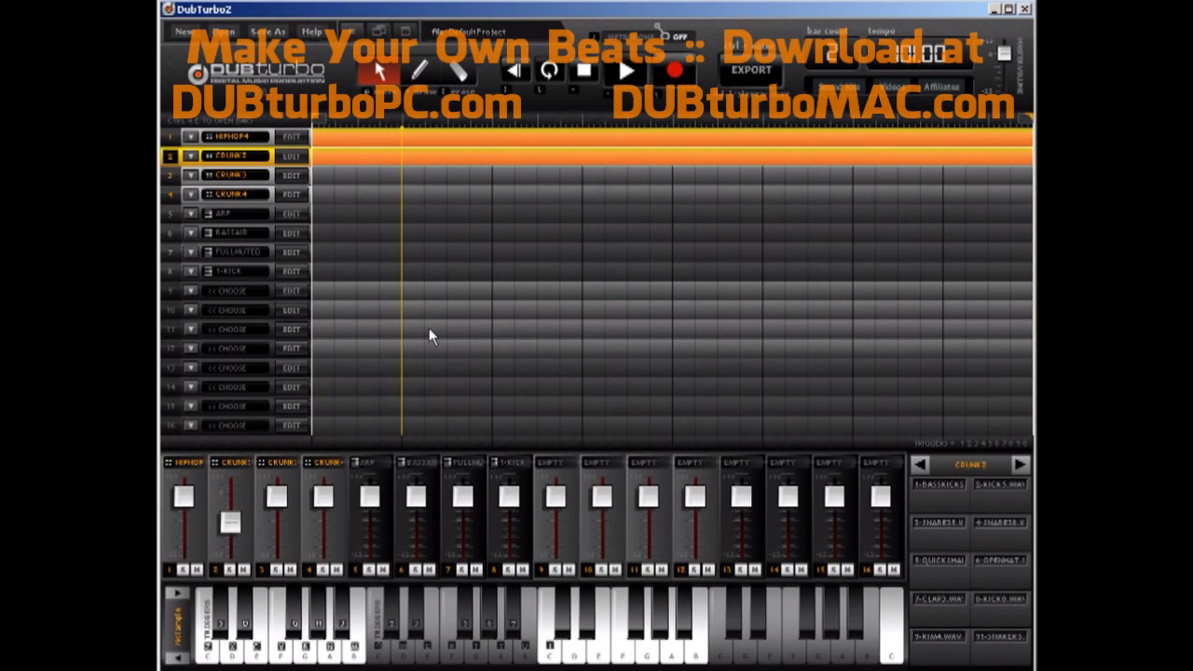
Set the CRUNK2 channel's volume slightly below the other channels, and lower its third sample, the snare, in the drum editor
{"action": "left_click_drag", "start_coordinate": [233, 524], "coordinate": [238, 503]}
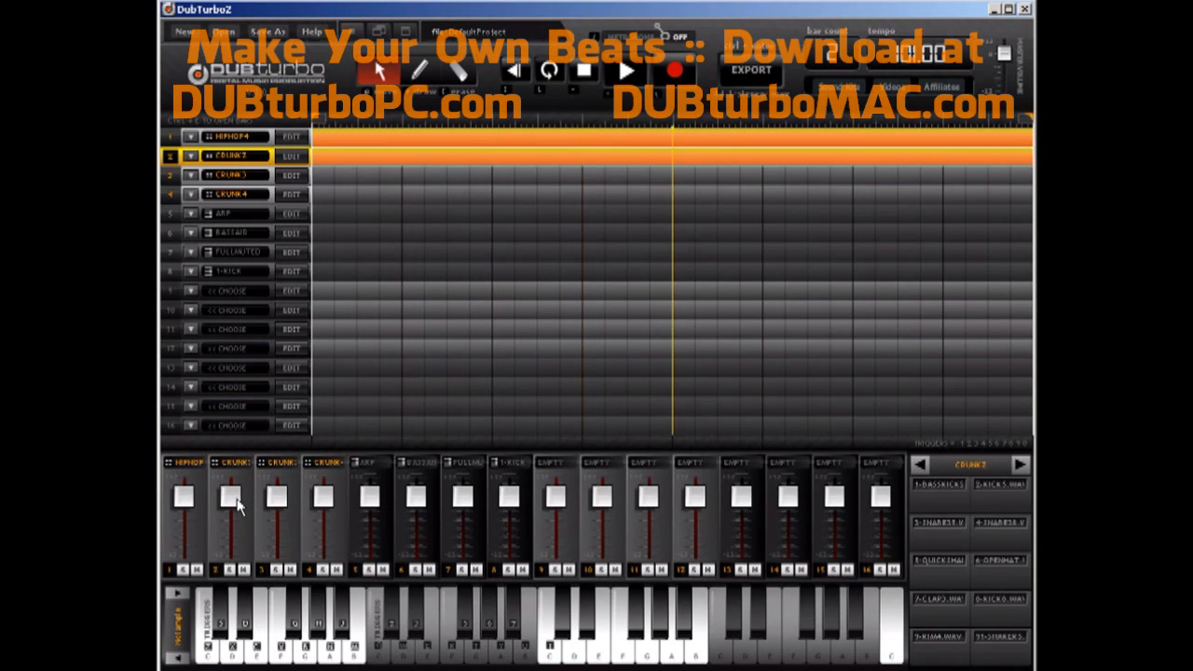
{"action": "left_click_drag", "start_coordinate": [238, 503], "coordinate": [235, 519]}
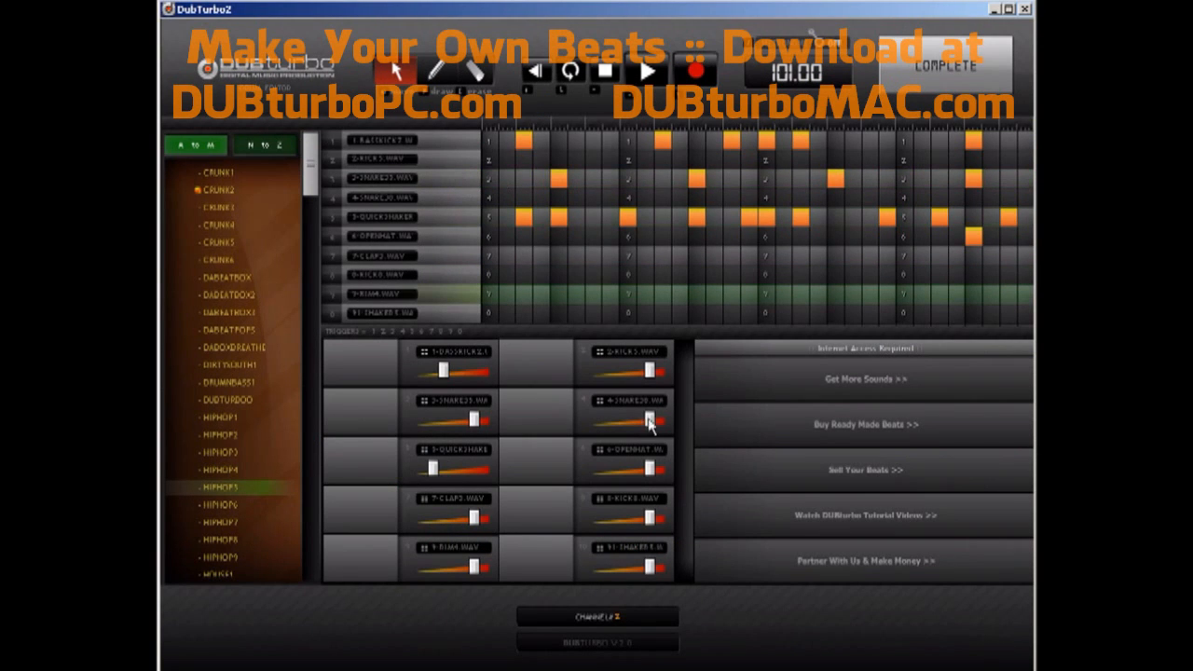
{"action": "left_click_drag", "start_coordinate": [473, 420], "coordinate": [443, 422]}
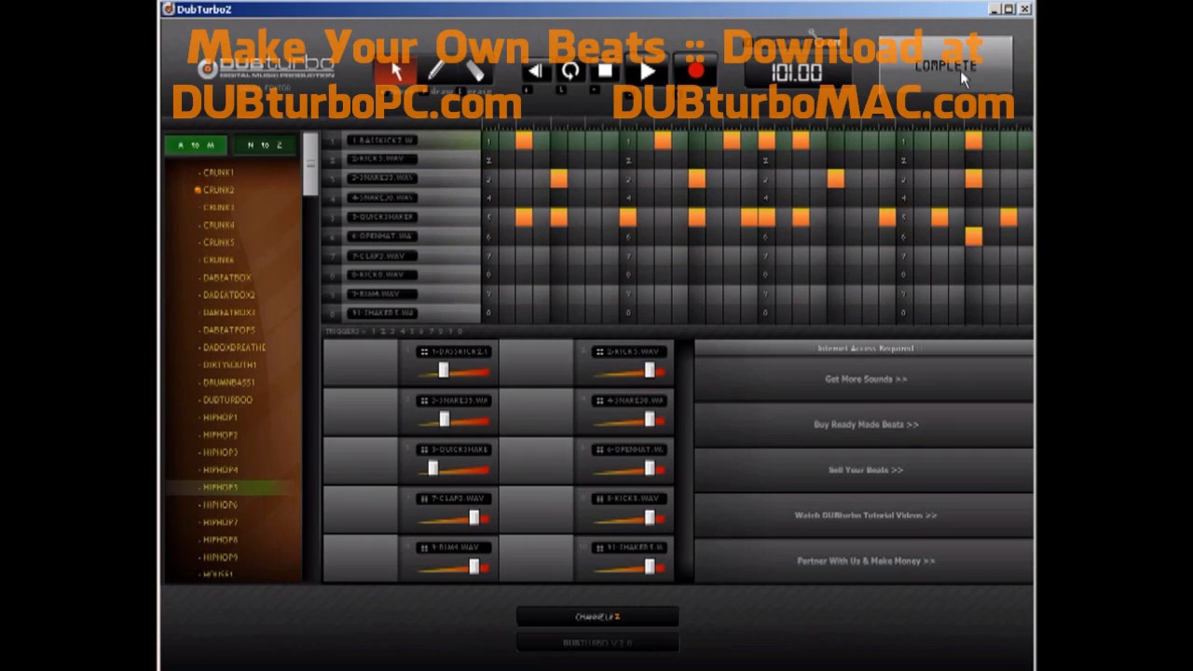
{"action": "left_click", "coordinate": [959, 70]}
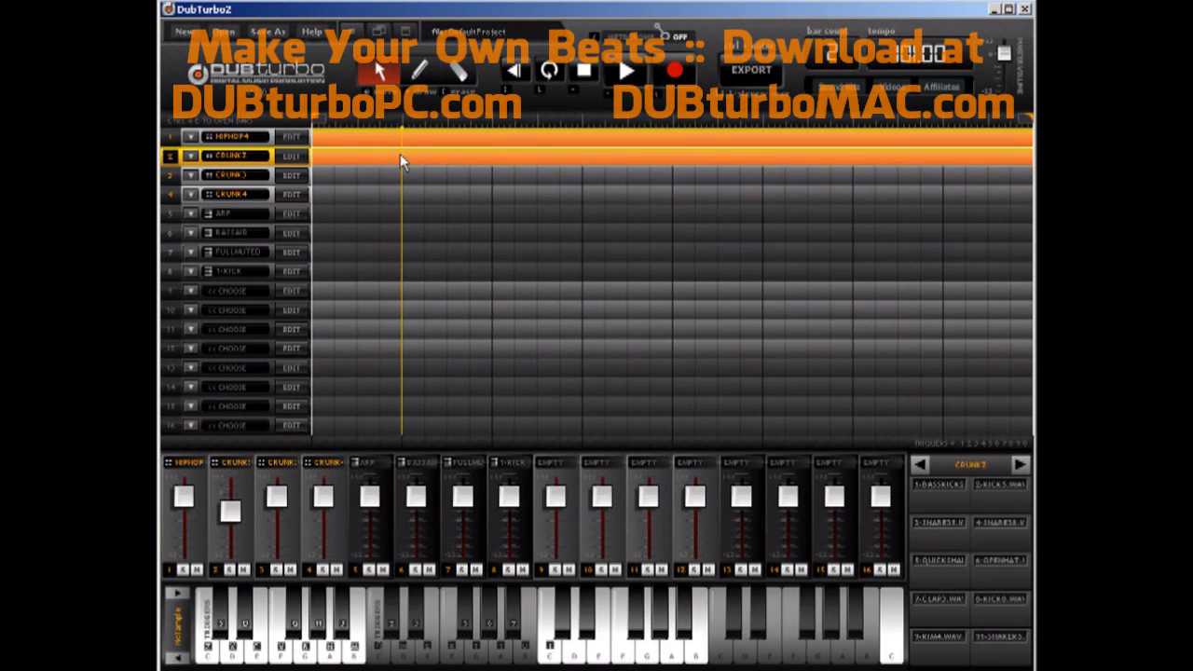
Play notes live over the beat in the arrangement with the CRUNK2 track selected
{"action": "key", "text": "p"}
{"action": "key", "text": "bracketleft"}
{"action": "key", "text": "p"}
{"action": "key", "text": "o"}
{"action": "key", "text": "p"}
{"action": "key", "text": "bracketleft"}
{"action": "key", "text": "p"}
{"action": "key", "text": "o"}
{"action": "key", "text": "p"}
{"action": "key", "text": "bracketleft"}
{"action": "key", "text": "o"}
{"action": "key", "text": "p"}
{"action": "key", "text": "bracketleft"}
{"action": "key", "text": "o"}
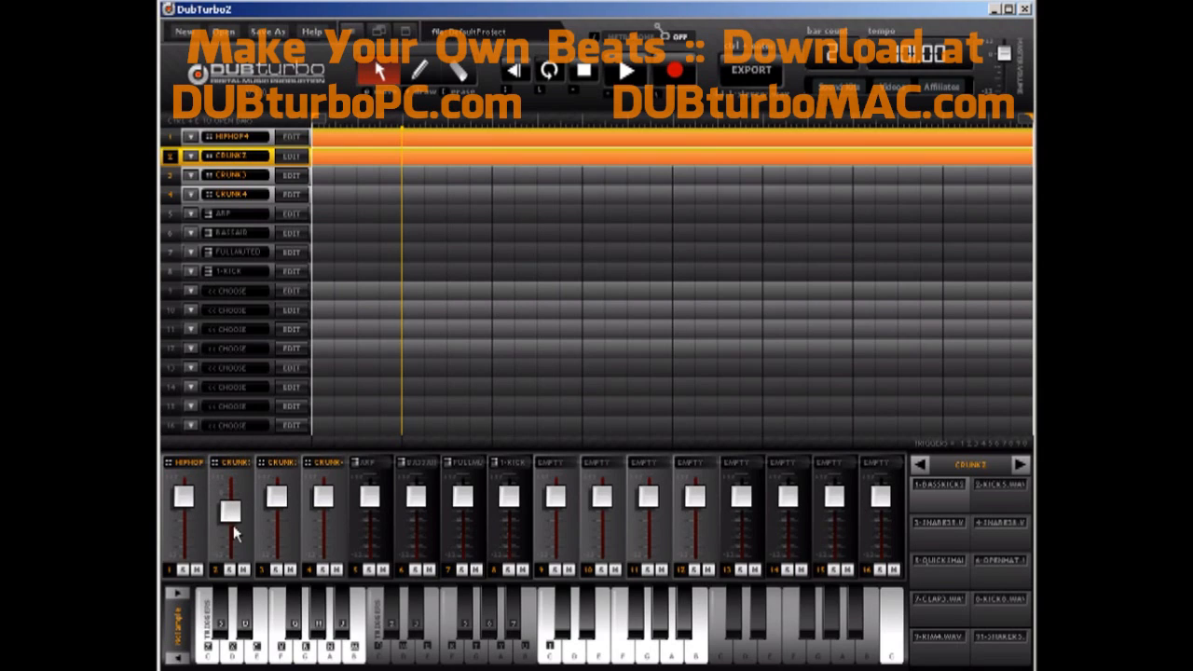
Solo the CRUNK2 channel to hear it alone, and turn its solo off
{"action": "left_click", "coordinate": [228, 571]}
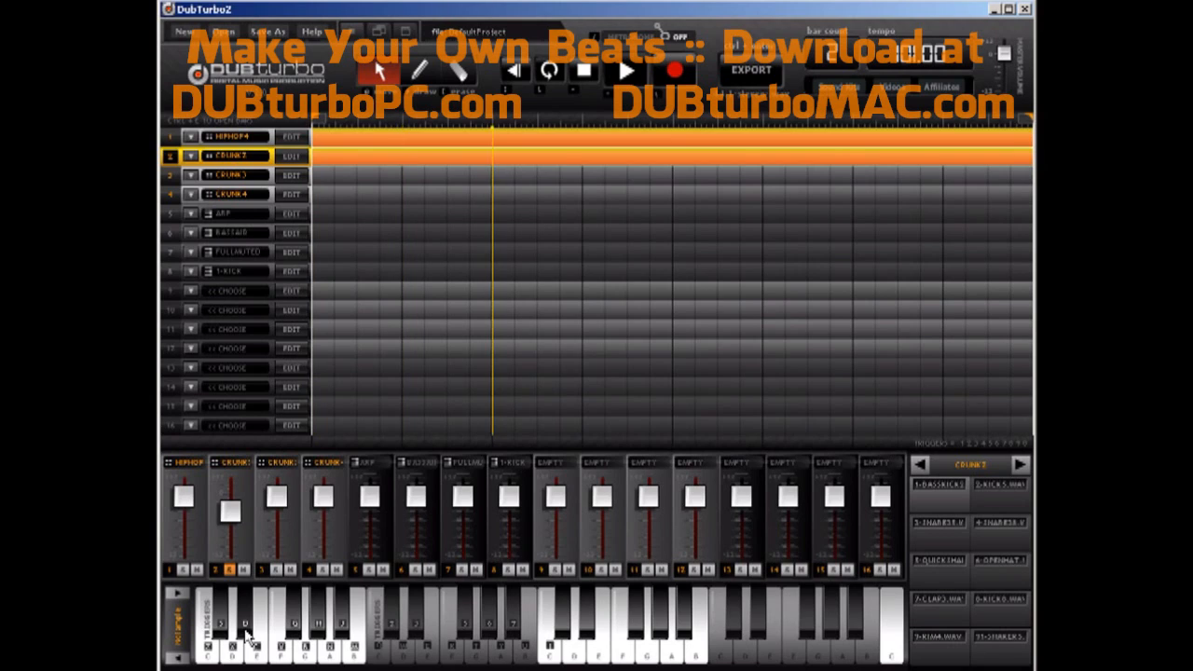
{"action": "left_click", "coordinate": [230, 570]}
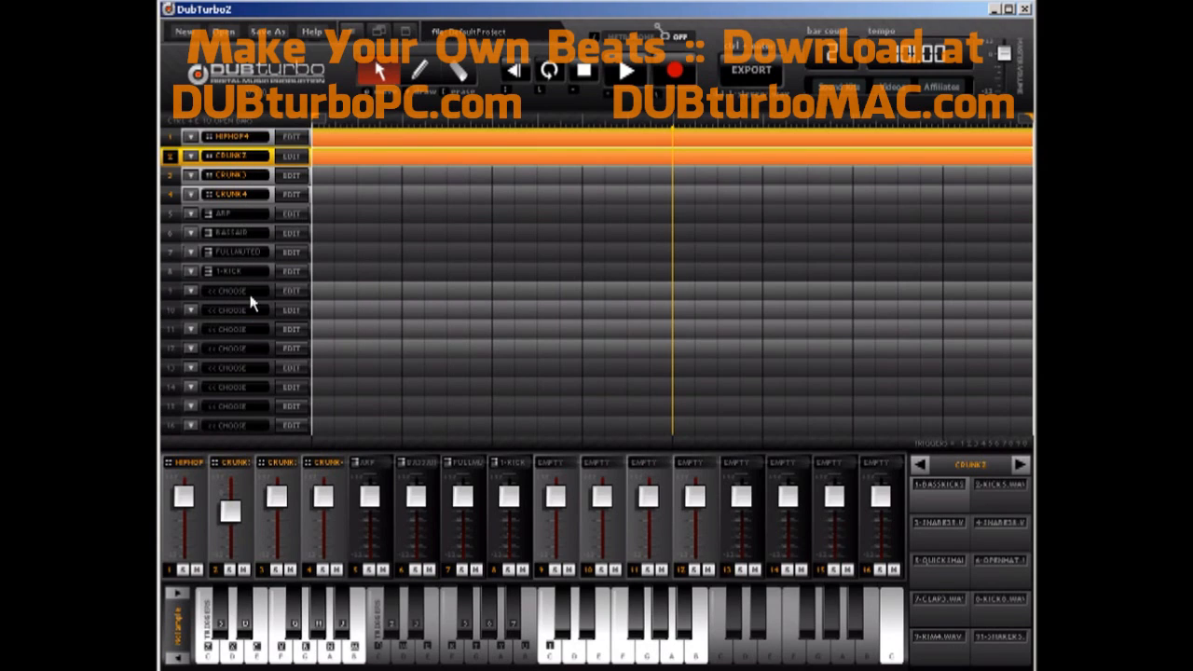
Make track 9 a keys track, draw a block across both bars of the ARP track 5, and open it in the keys editor
{"action": "left_click", "coordinate": [190, 293]}
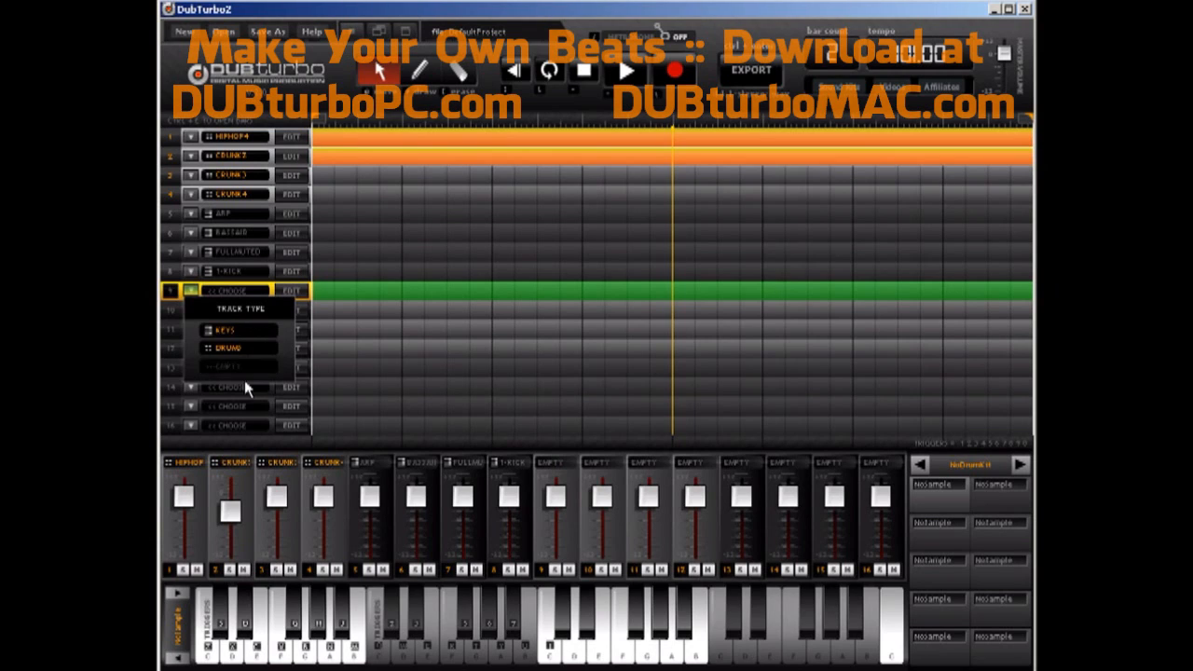
{"action": "left_click", "coordinate": [240, 330]}
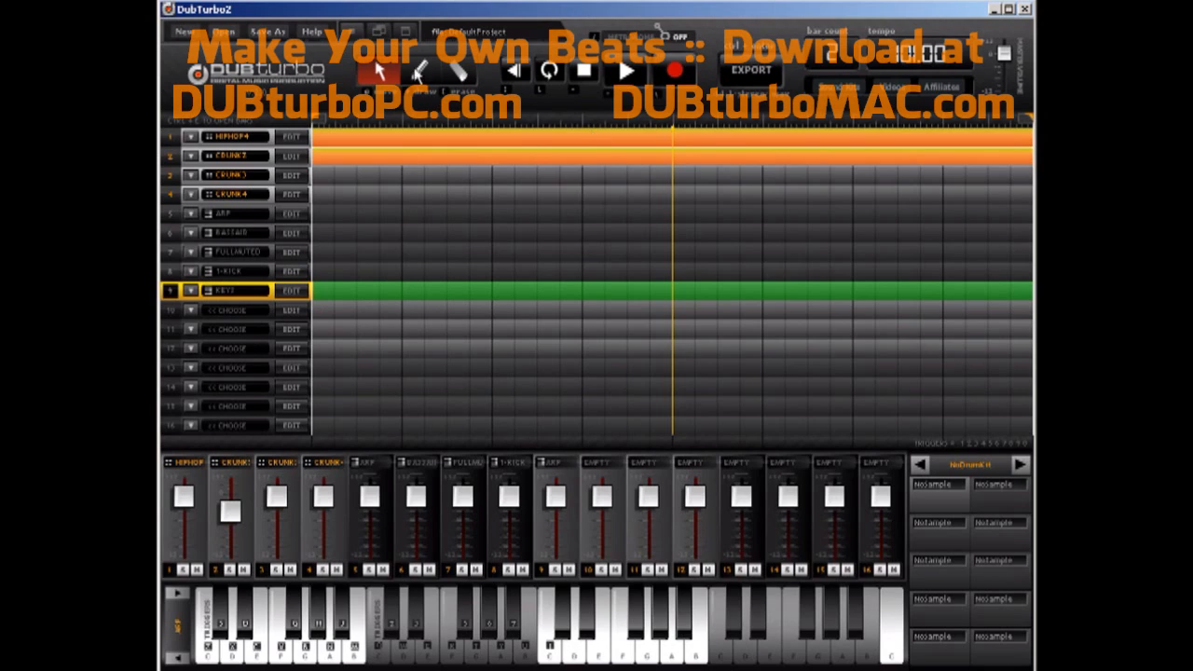
{"action": "left_click", "coordinate": [418, 75]}
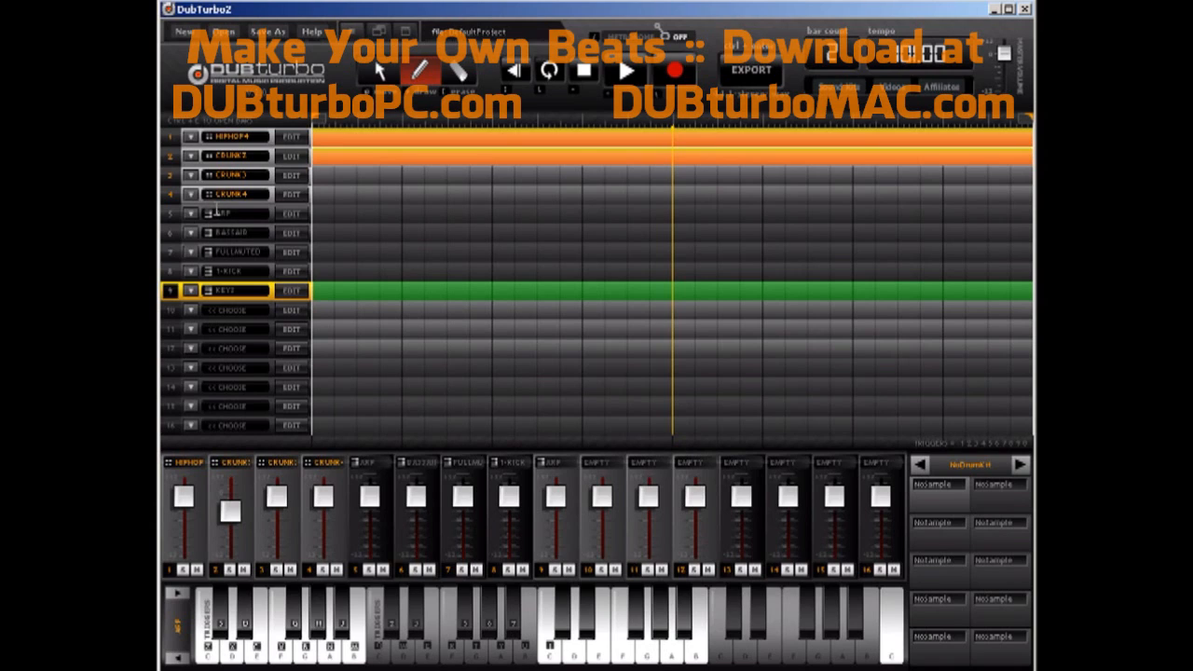
{"action": "left_click", "coordinate": [322, 213]}
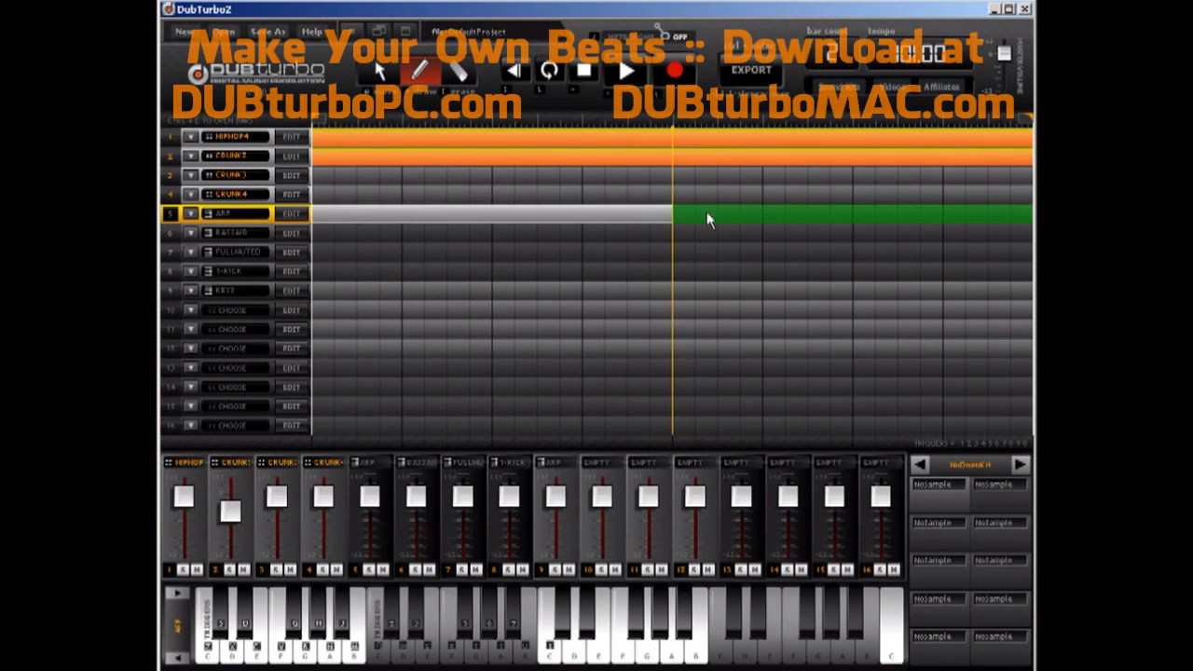
{"action": "left_click_drag", "start_coordinate": [1032, 215], "coordinate": [1031, 215]}
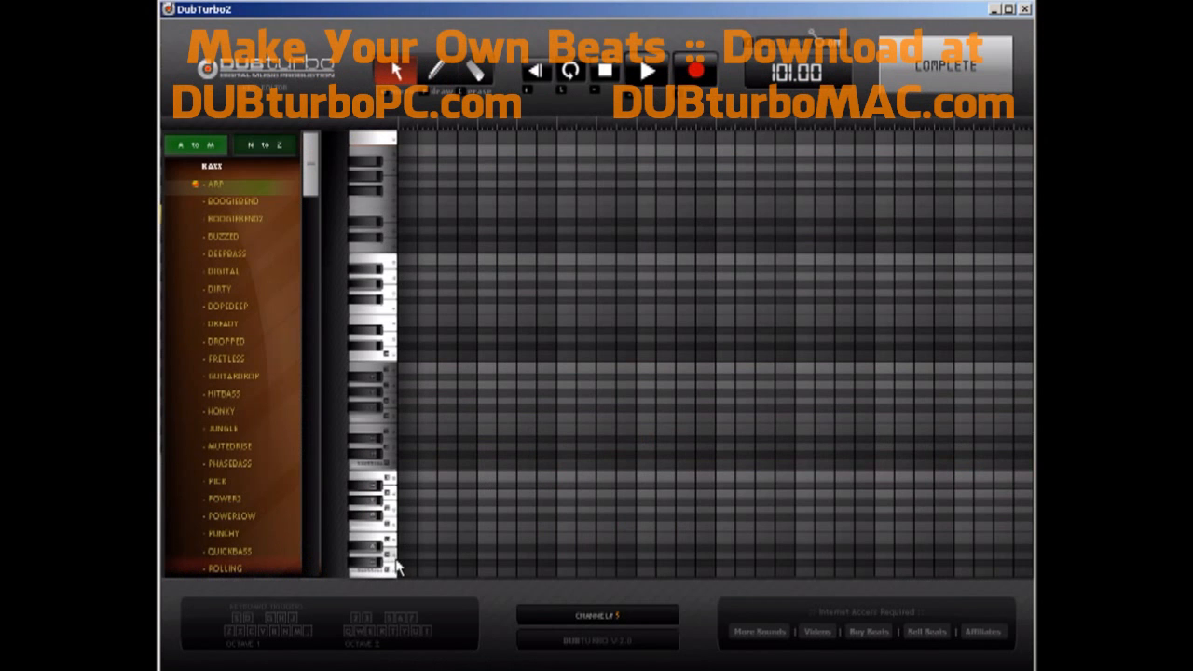
Browse the editor's A to M and N to Z sound lists, from the bass sounds to the drum kits
{"action": "left_click", "coordinate": [249, 146]}
{"action": "left_click", "coordinate": [213, 142]}
{"action": "left_click_drag", "start_coordinate": [312, 163], "coordinate": [310, 192]}
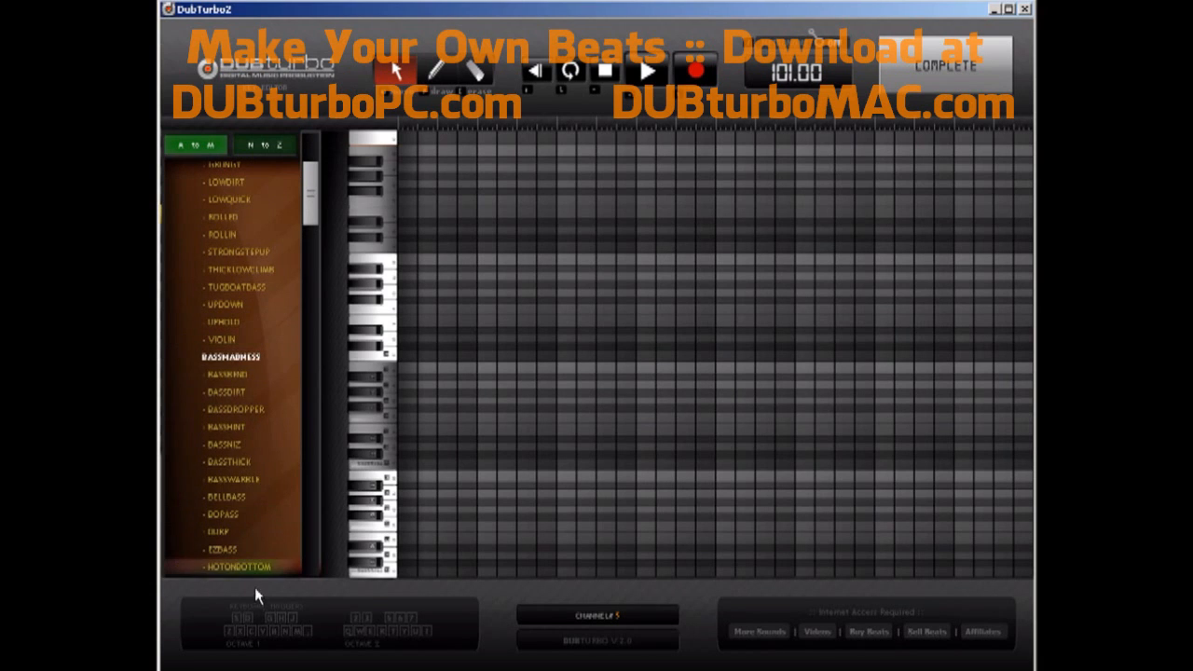
{"action": "left_click_drag", "start_coordinate": [309, 200], "coordinate": [322, 134]}
{"action": "left_click", "coordinate": [276, 147]}
{"action": "left_click_drag", "start_coordinate": [316, 176], "coordinate": [331, 536]}
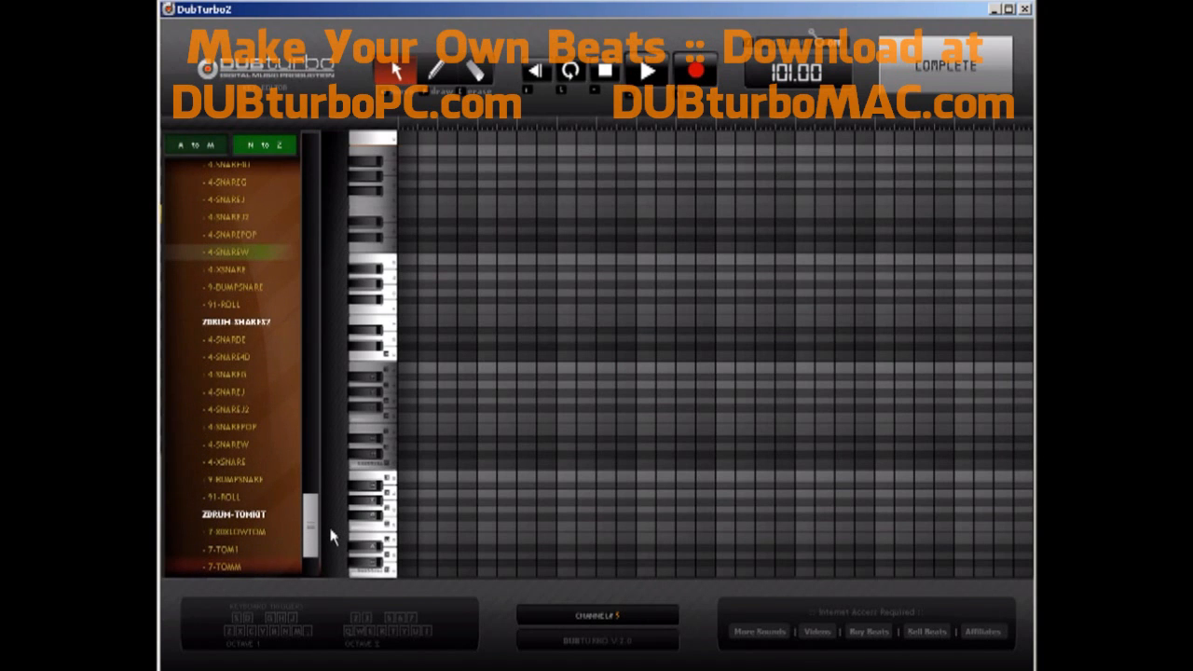
{"action": "left_click_drag", "start_coordinate": [315, 530], "coordinate": [310, 516]}
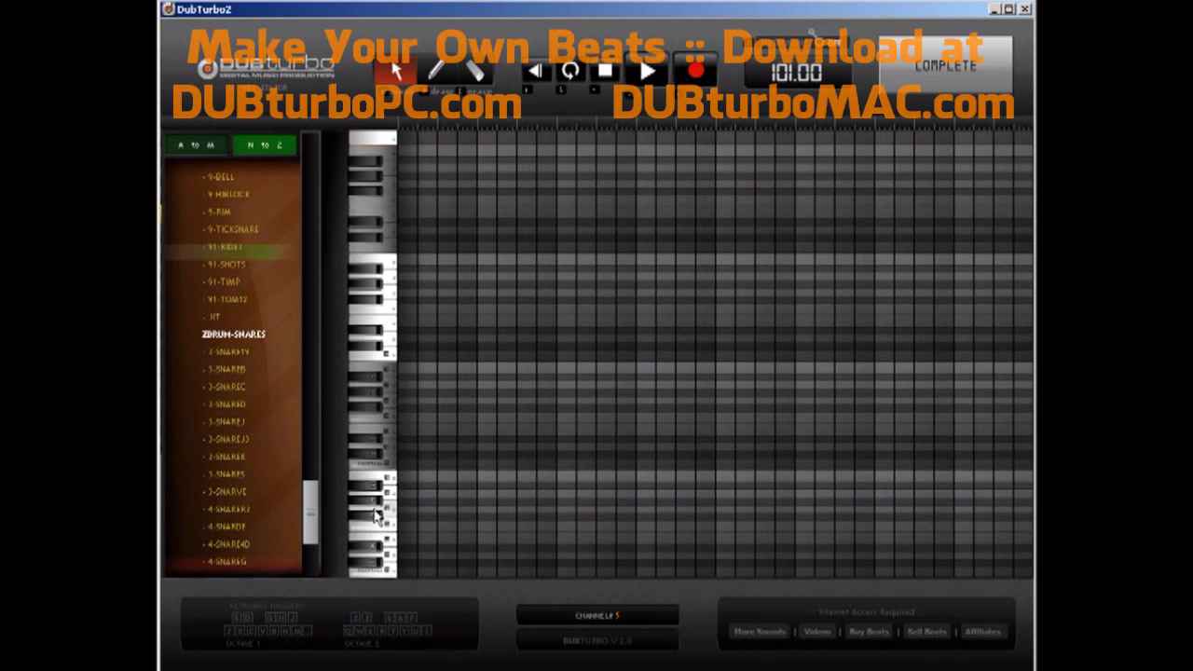
Audition the SNAREJ snare and the DANCE and BREAKIT vocal sounds on channel 5
{"action": "left_click", "coordinate": [203, 424]}
{"action": "left_click", "coordinate": [238, 439]}
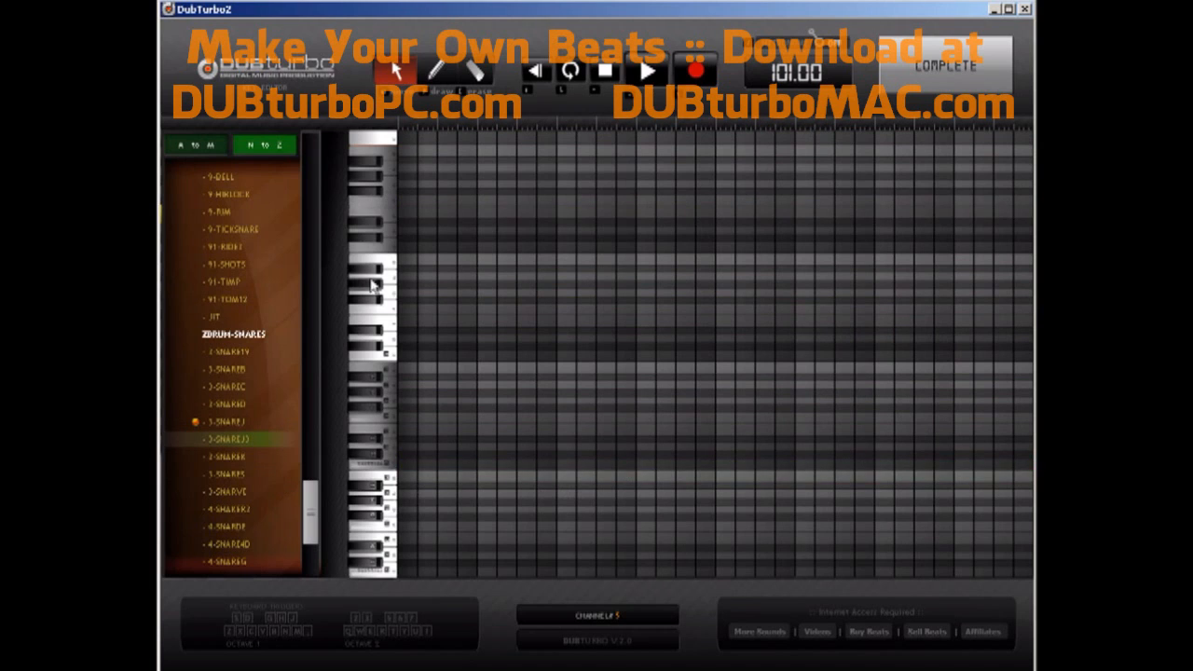
{"action": "left_click_drag", "start_coordinate": [311, 504], "coordinate": [308, 381]}
{"action": "left_click", "coordinate": [237, 482]}
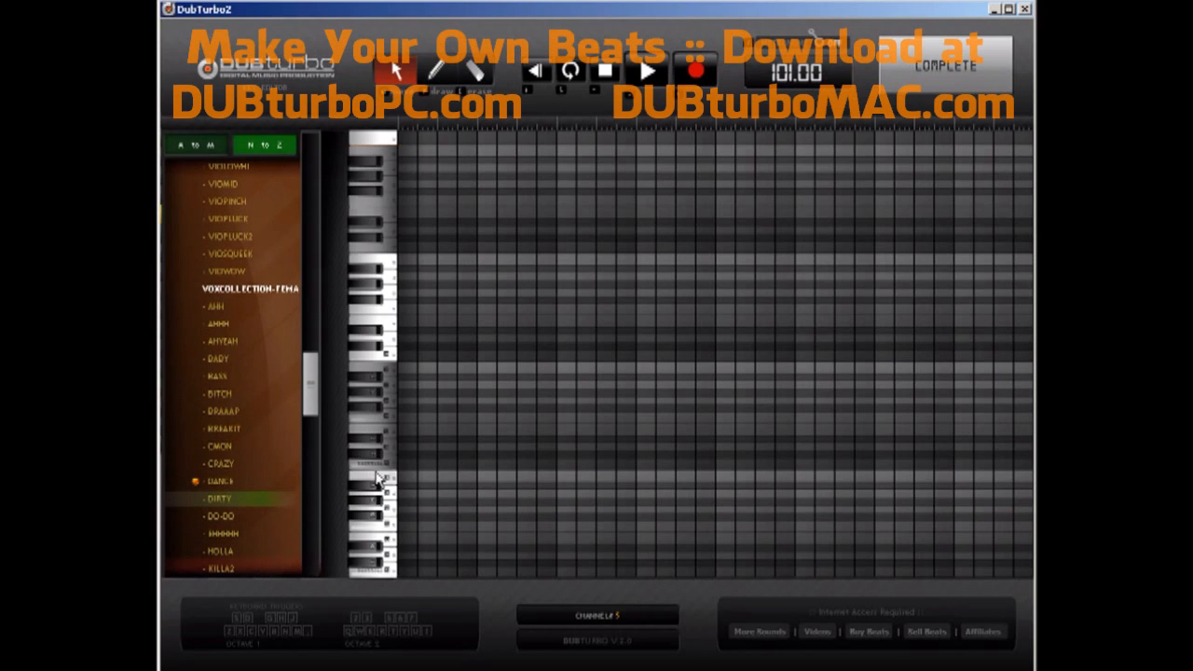
{"action": "left_click", "coordinate": [250, 433]}
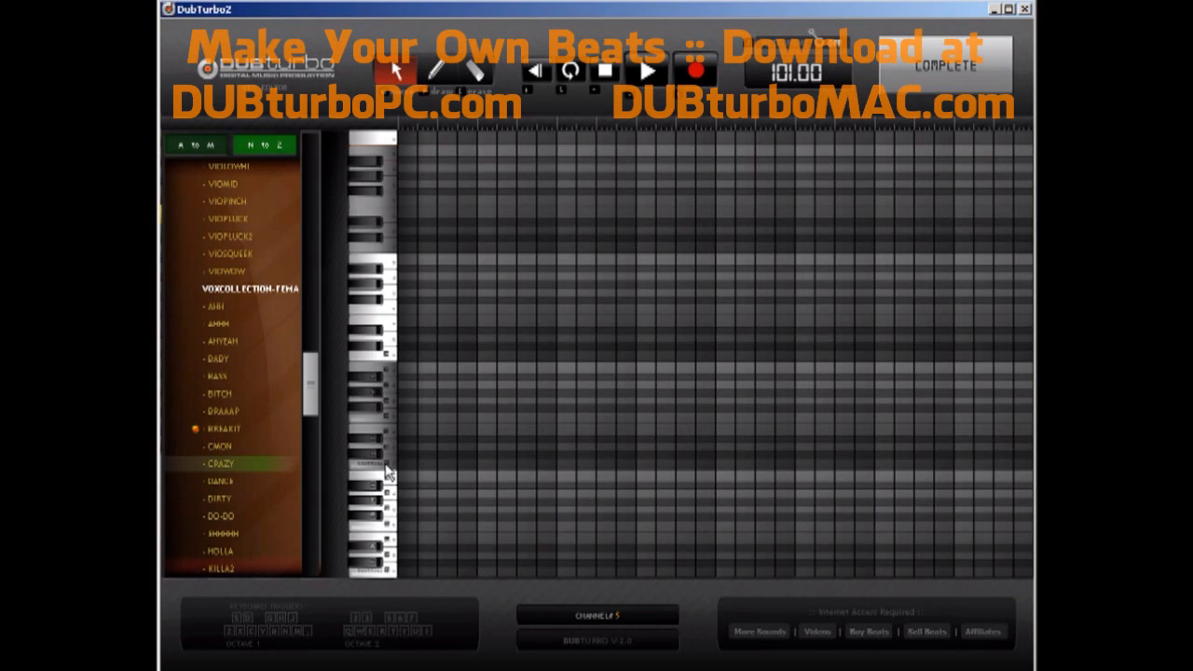
{"action": "key", "text": "e"}
{"action": "key", "text": "q"}
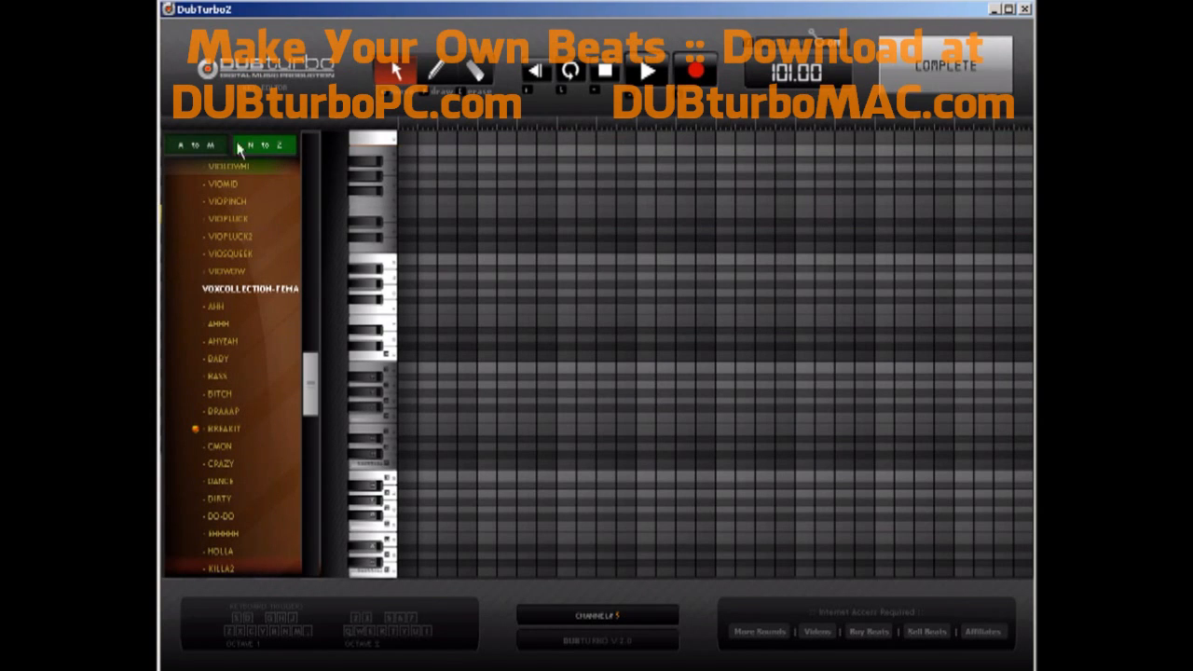
Load the HORN2 sound and draw same-pitch notes at steps 1, 11 and 17, with higher notes at steps 13, 14 and 15
{"action": "left_click", "coordinate": [196, 144]}
{"action": "left_click", "coordinate": [236, 438]}
{"action": "left_click", "coordinate": [433, 69]}
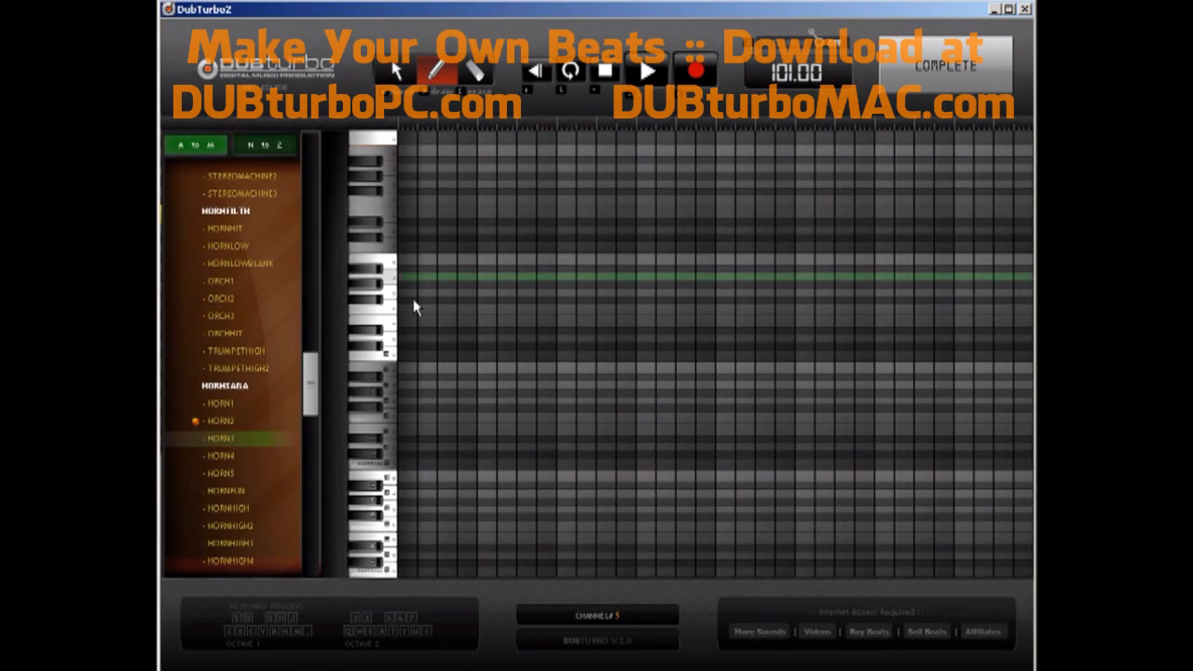
{"action": "left_click", "coordinate": [412, 463]}
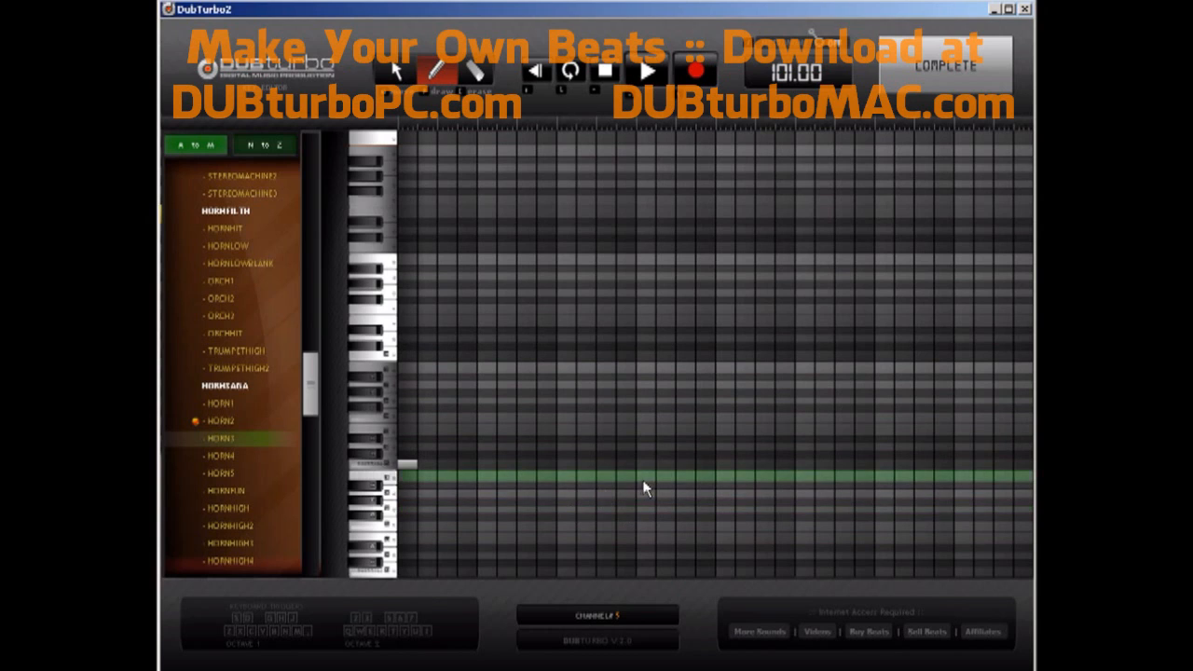
{"action": "left_click", "coordinate": [602, 464]}
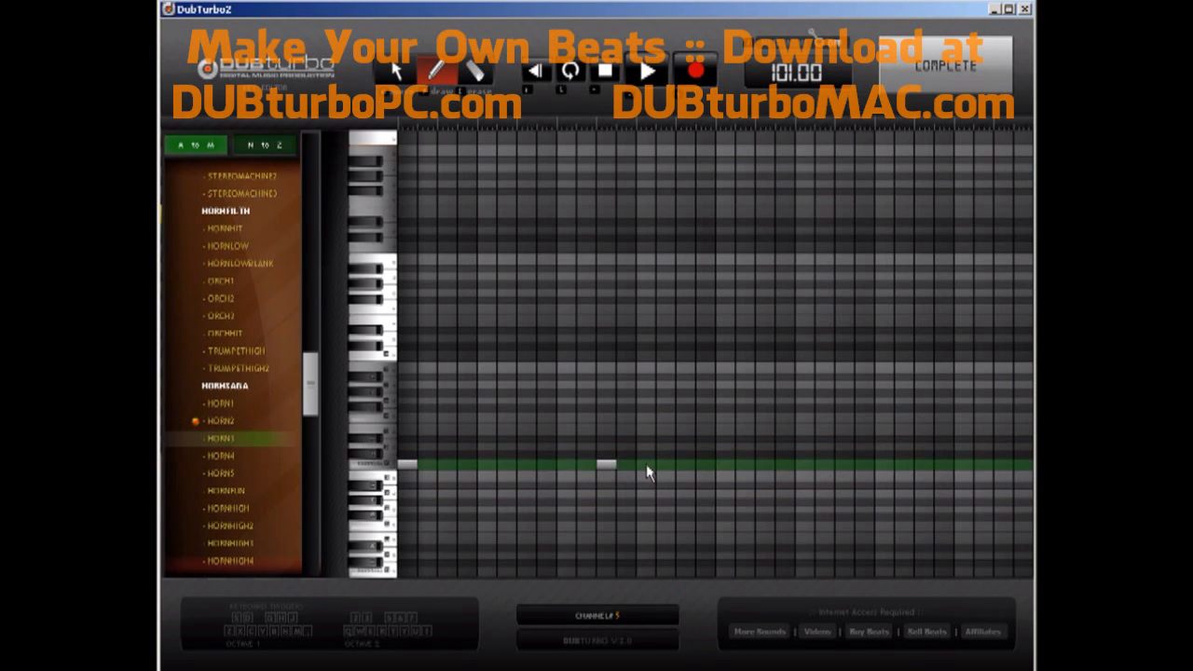
{"action": "left_click", "coordinate": [642, 440]}
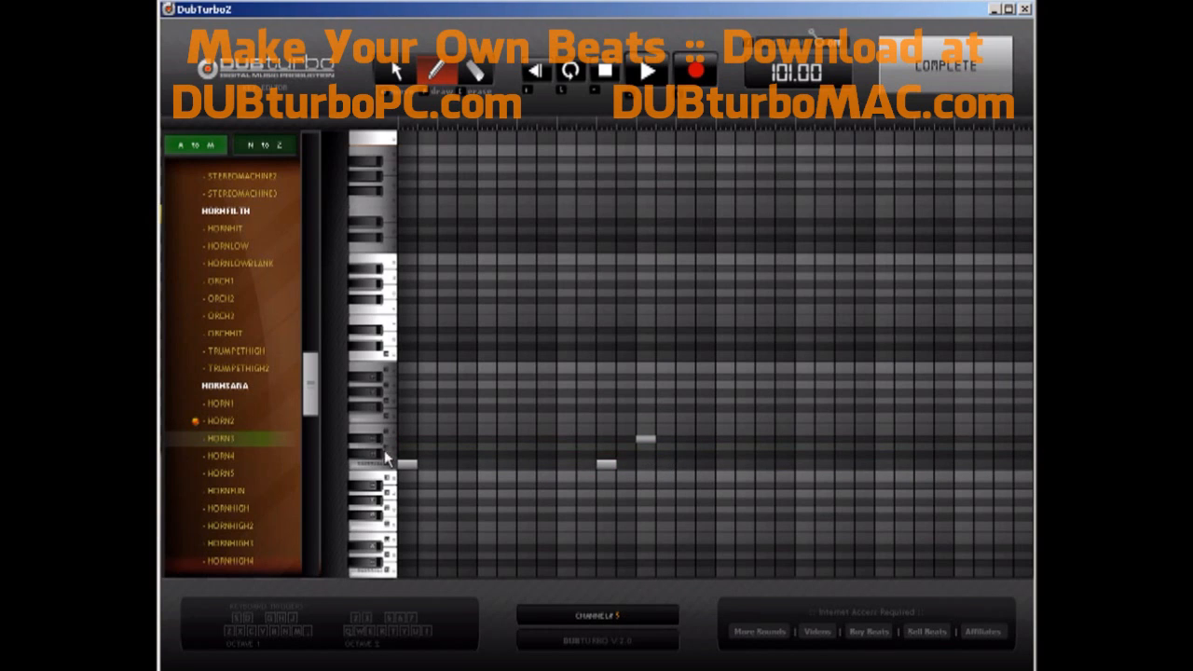
{"action": "left_click", "coordinate": [663, 447]}
{"action": "left_click", "coordinate": [685, 438]}
{"action": "left_click", "coordinate": [727, 463]}
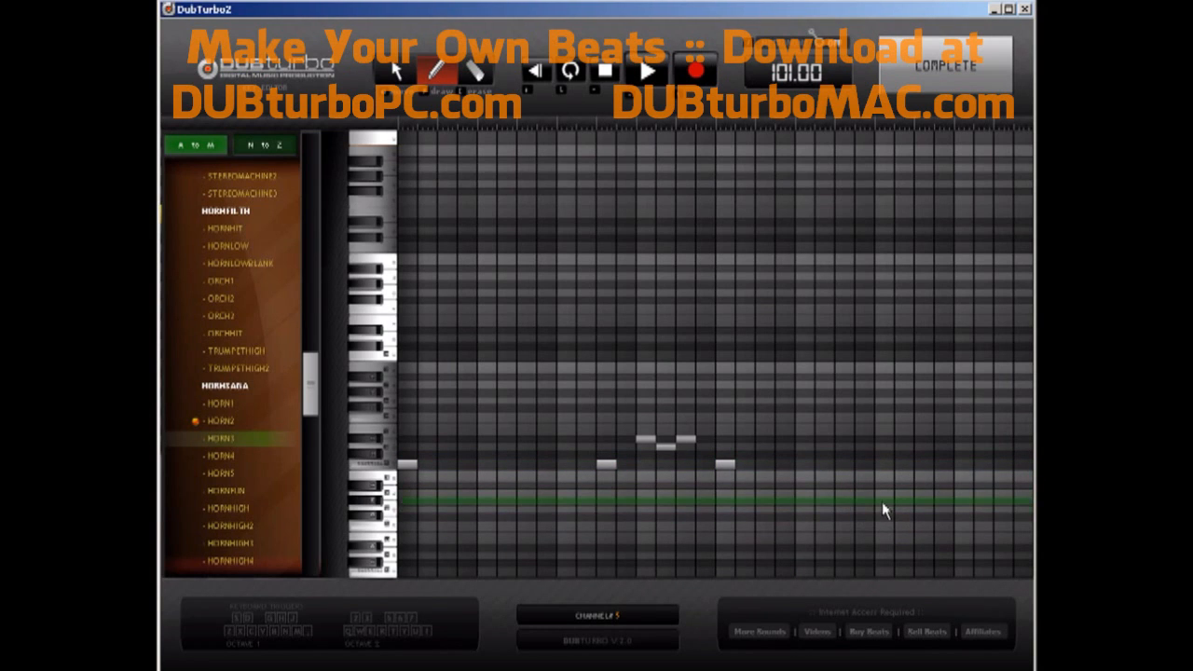
Draw lower horn notes at steps 21, 23, 25, 26, 28, 29 and 31, and complete the pattern
{"action": "left_click", "coordinate": [806, 502]}
{"action": "left_click", "coordinate": [841, 508]}
{"action": "left_click", "coordinate": [922, 509]}
{"action": "left_click", "coordinate": [961, 510]}
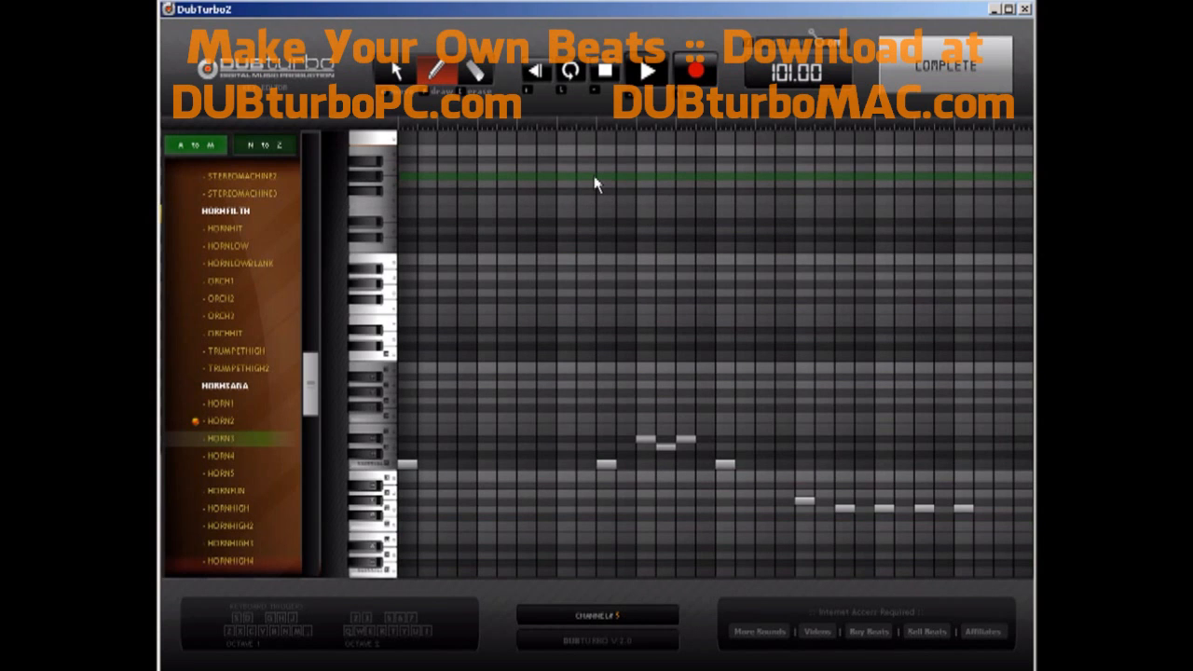
{"action": "left_click", "coordinate": [404, 73]}
{"action": "left_click", "coordinate": [938, 509]}
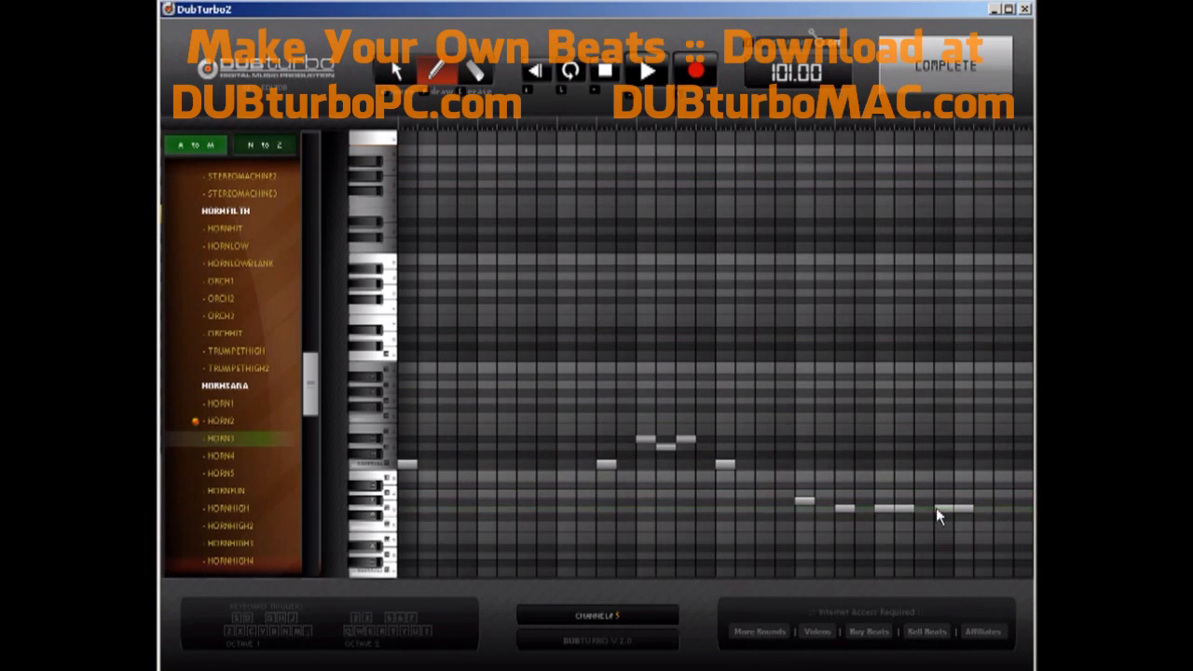
{"action": "left_click", "coordinate": [996, 508]}
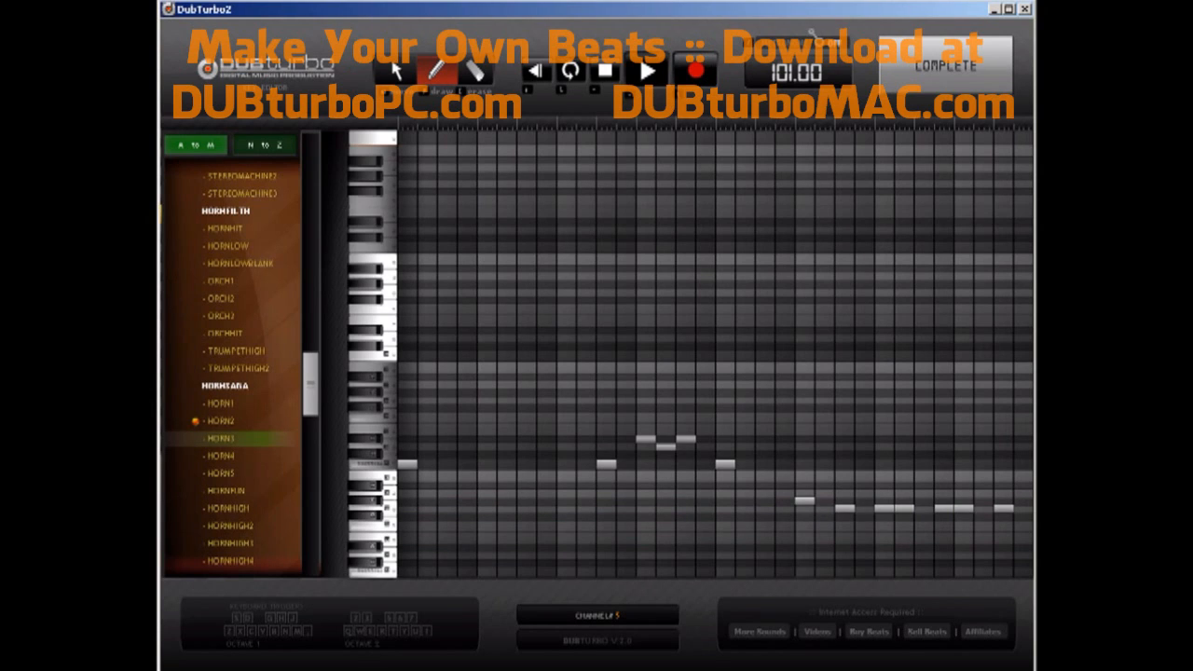
{"action": "left_click", "coordinate": [945, 67]}
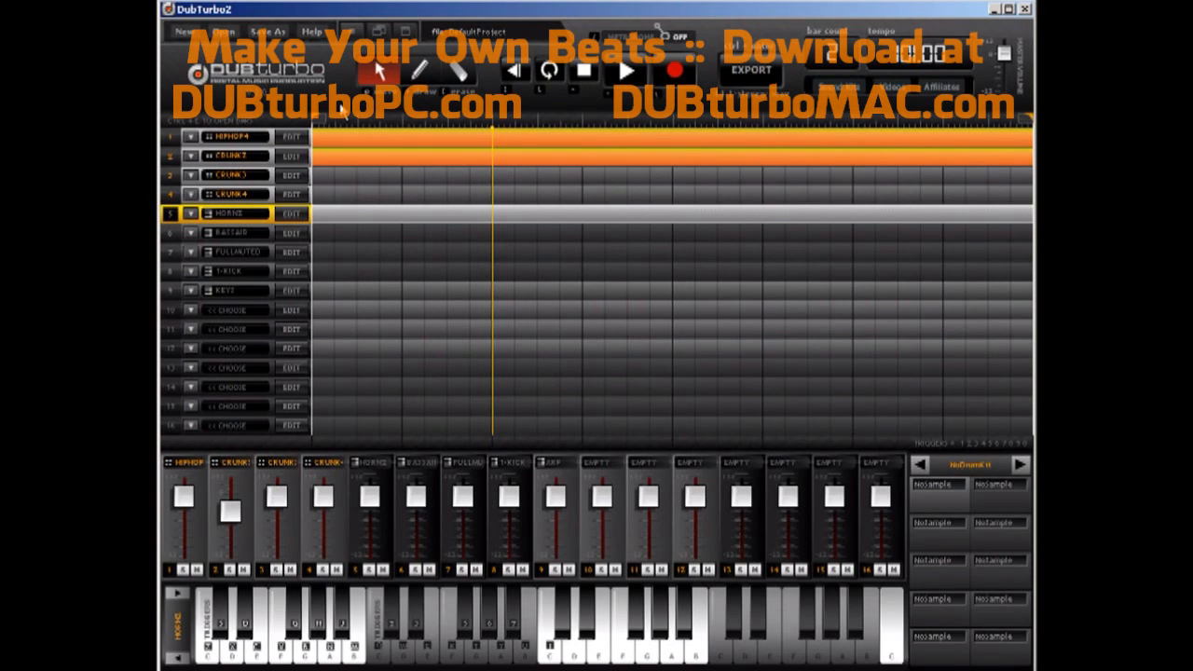
Reopen the horn pattern on track 5, audition HORN3 to HORN5, change its sound to HORNFUN, and complete it
{"action": "left_click", "coordinate": [325, 215]}
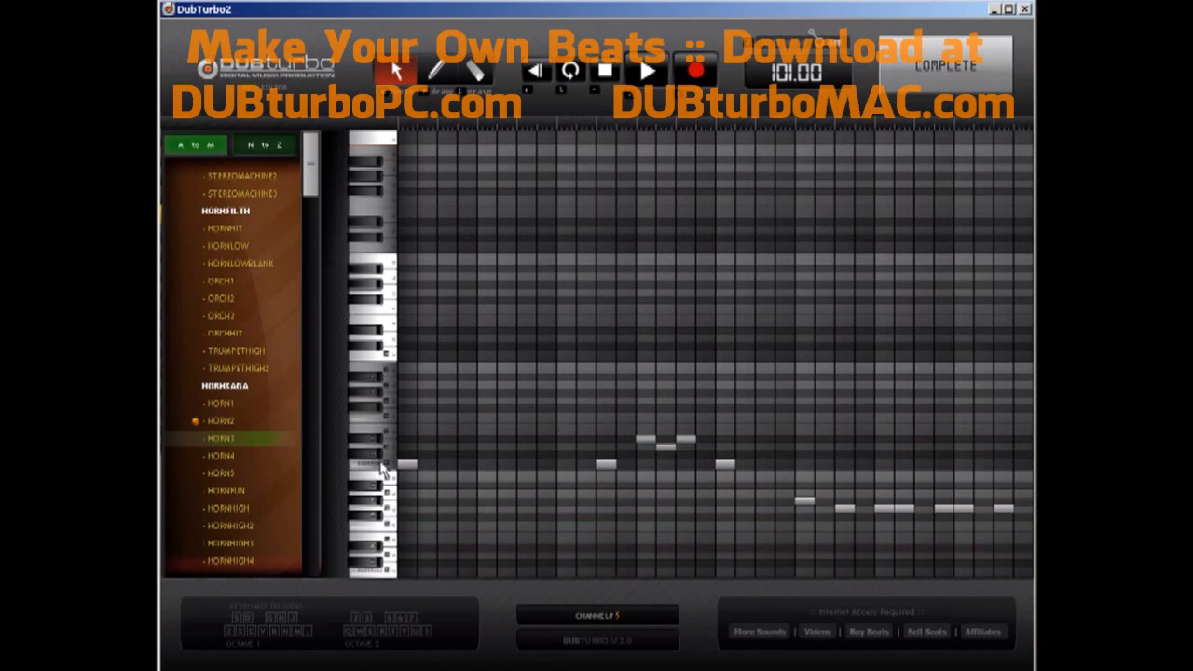
{"action": "left_click", "coordinate": [227, 439]}
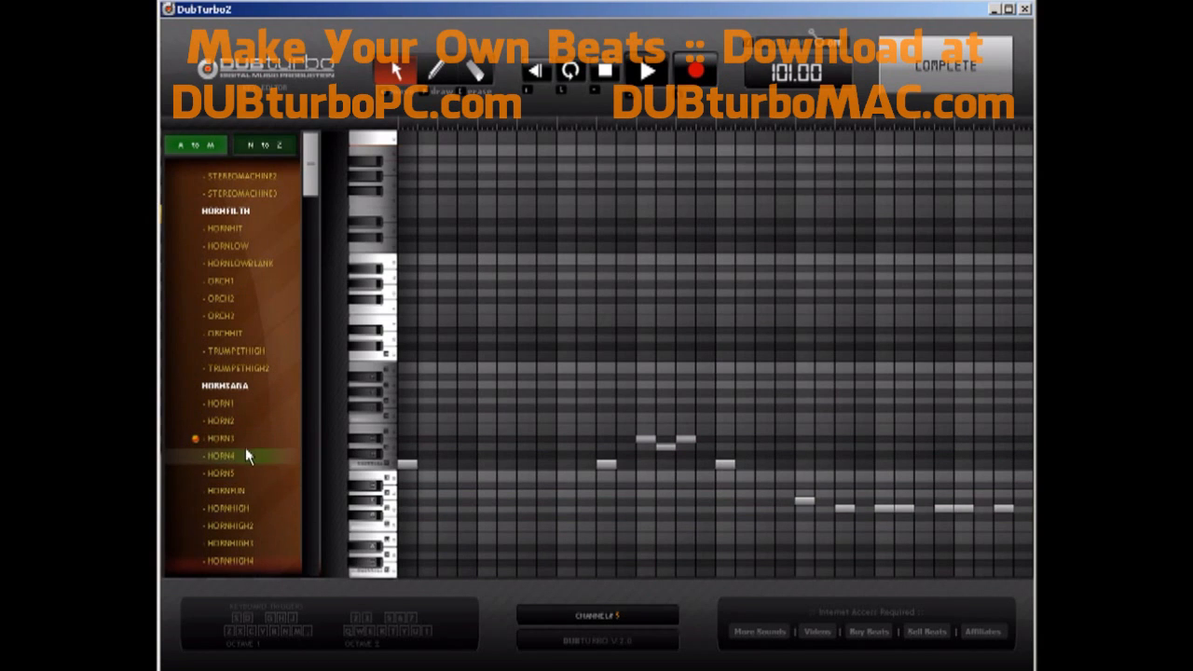
{"action": "left_click", "coordinate": [239, 459]}
{"action": "left_click", "coordinate": [234, 471]}
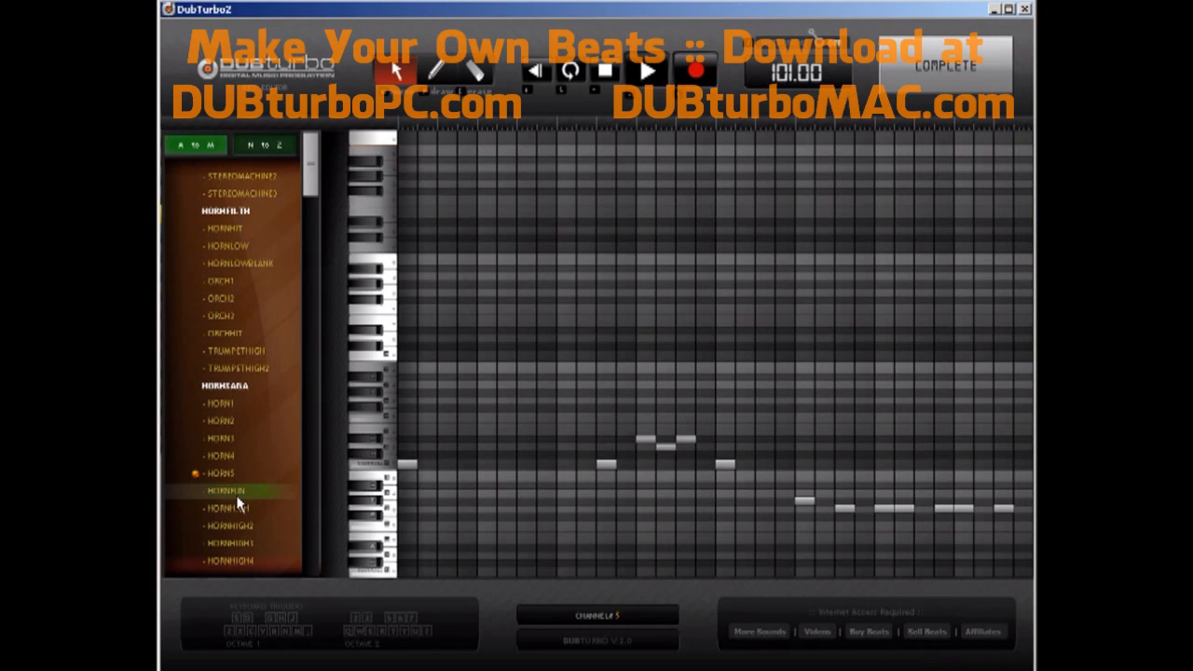
{"action": "left_click", "coordinate": [236, 494]}
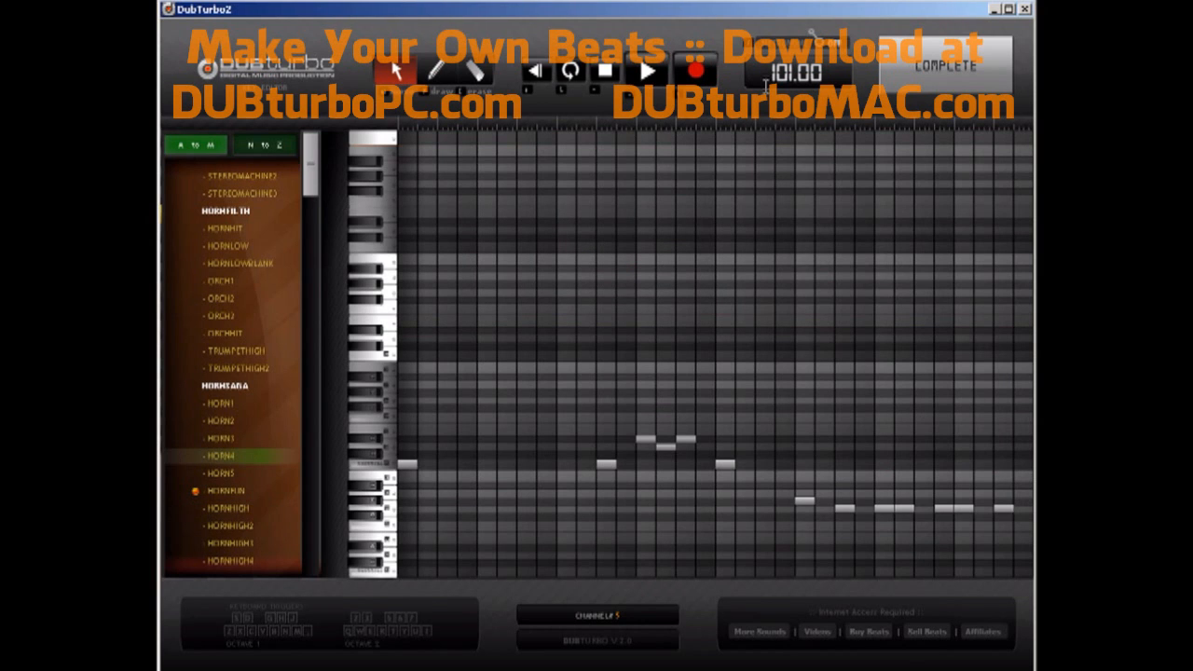
{"action": "left_click", "coordinate": [901, 69]}
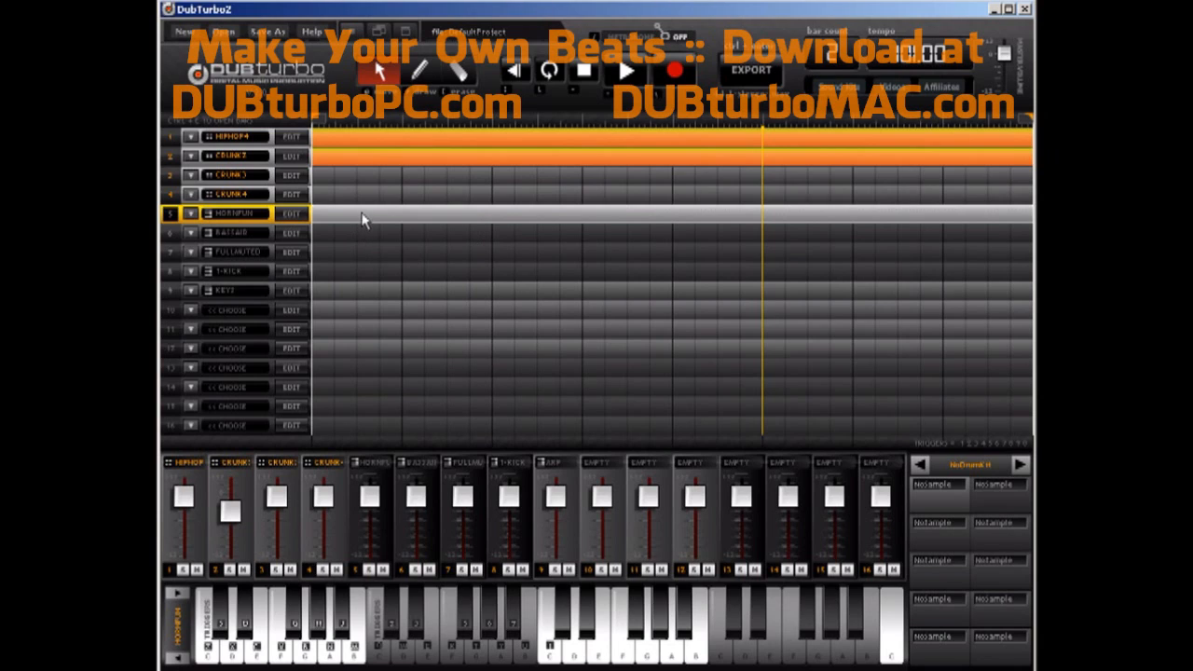
Copy the HORNFUN pattern onto the BASSAIR track 6 and open the copy in the editor at the bass sounds
{"action": "left_click", "coordinate": [361, 235]}
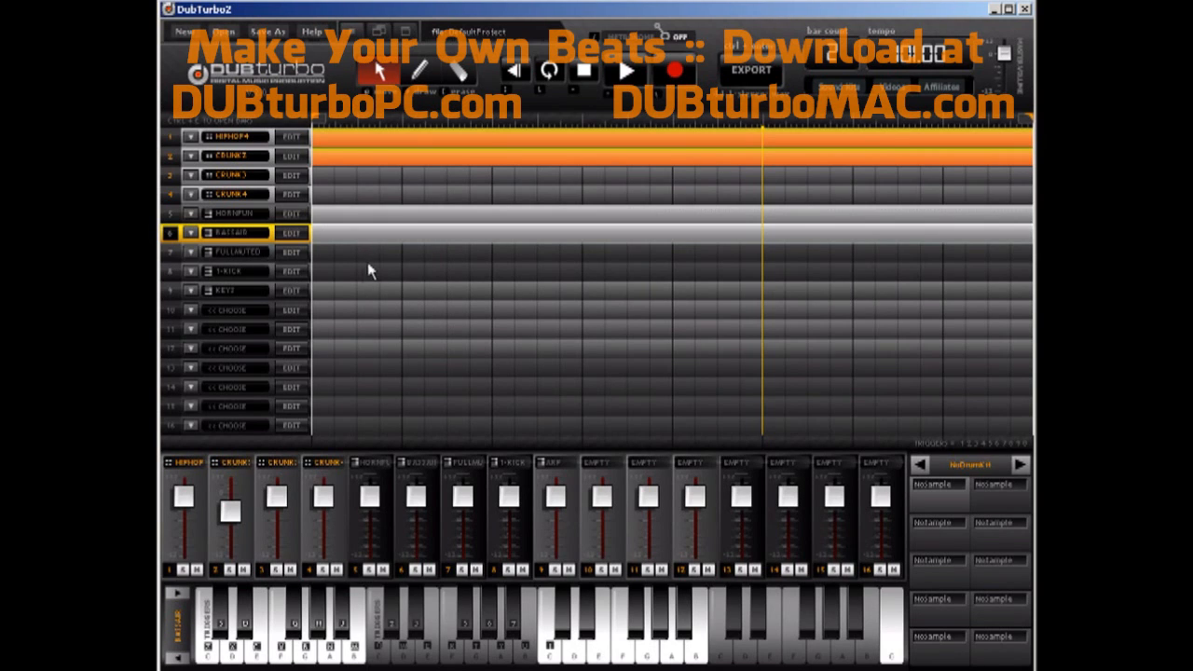
{"action": "left_click", "coordinate": [210, 248]}
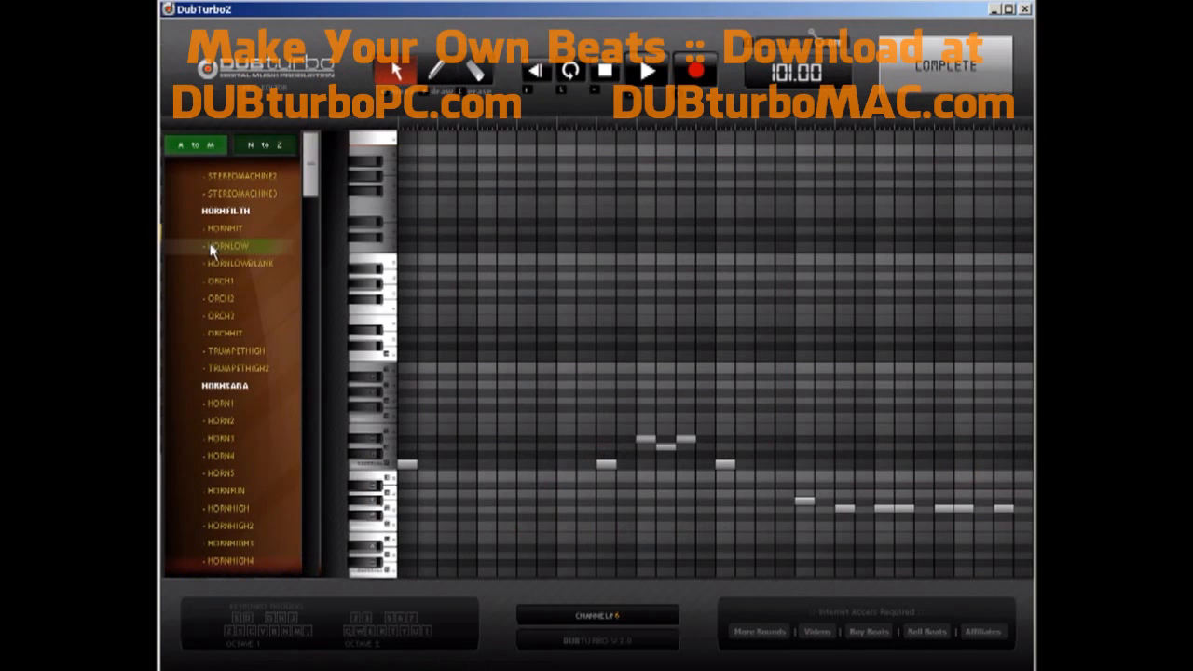
{"action": "left_click", "coordinate": [223, 333]}
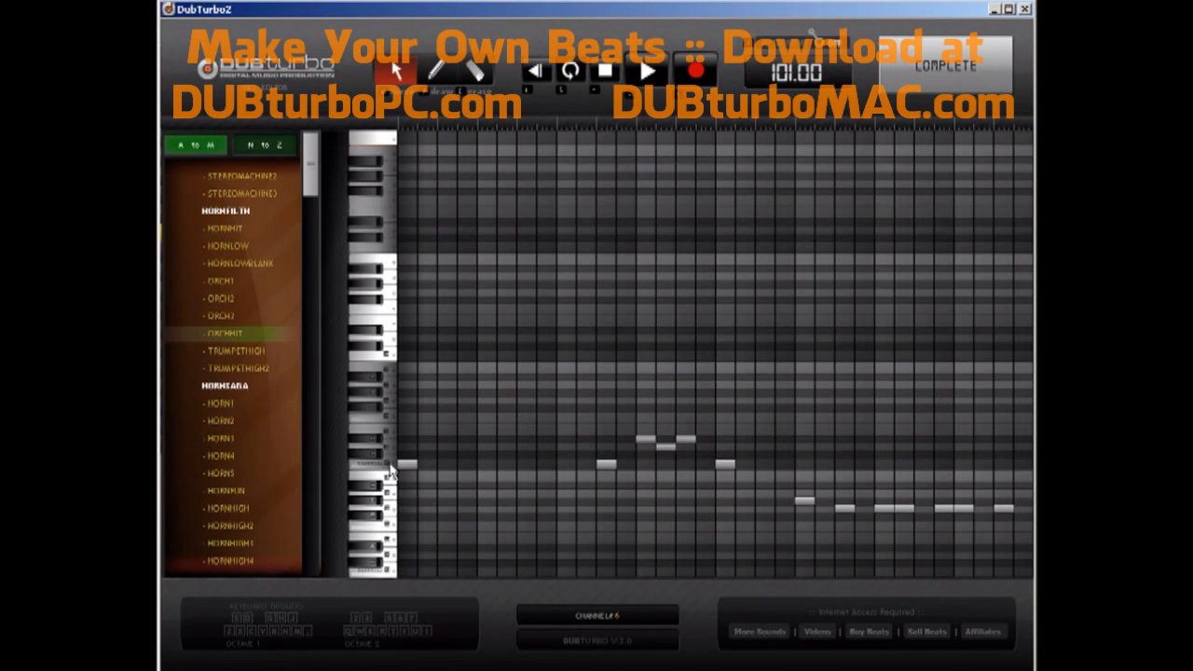
{"action": "left_click_drag", "start_coordinate": [312, 180], "coordinate": [312, 217]}
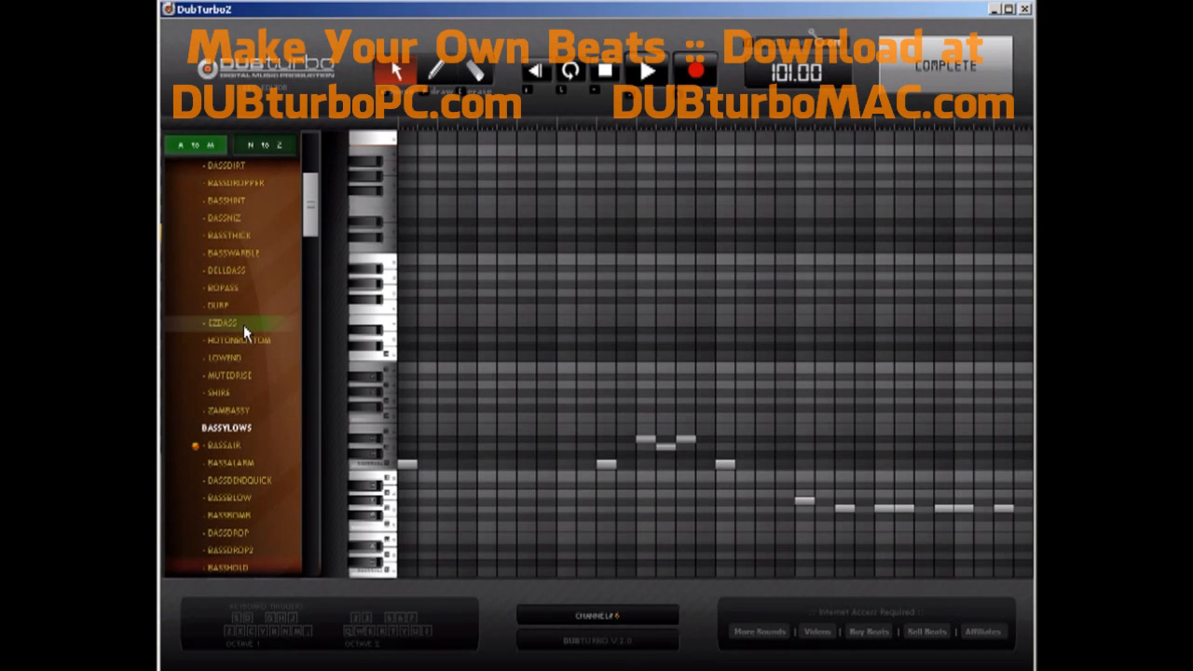
Thin out the copied pattern on channel 6 by erasing the notes at steps 14, 15, 23, 26, 28, 29 and 31
{"action": "left_click", "coordinate": [479, 73]}
{"action": "left_click", "coordinate": [666, 447]}
{"action": "left_click", "coordinate": [685, 438]}
{"action": "left_click", "coordinate": [844, 508]}
{"action": "left_click", "coordinate": [904, 507]}
{"action": "left_click", "coordinate": [953, 510]}
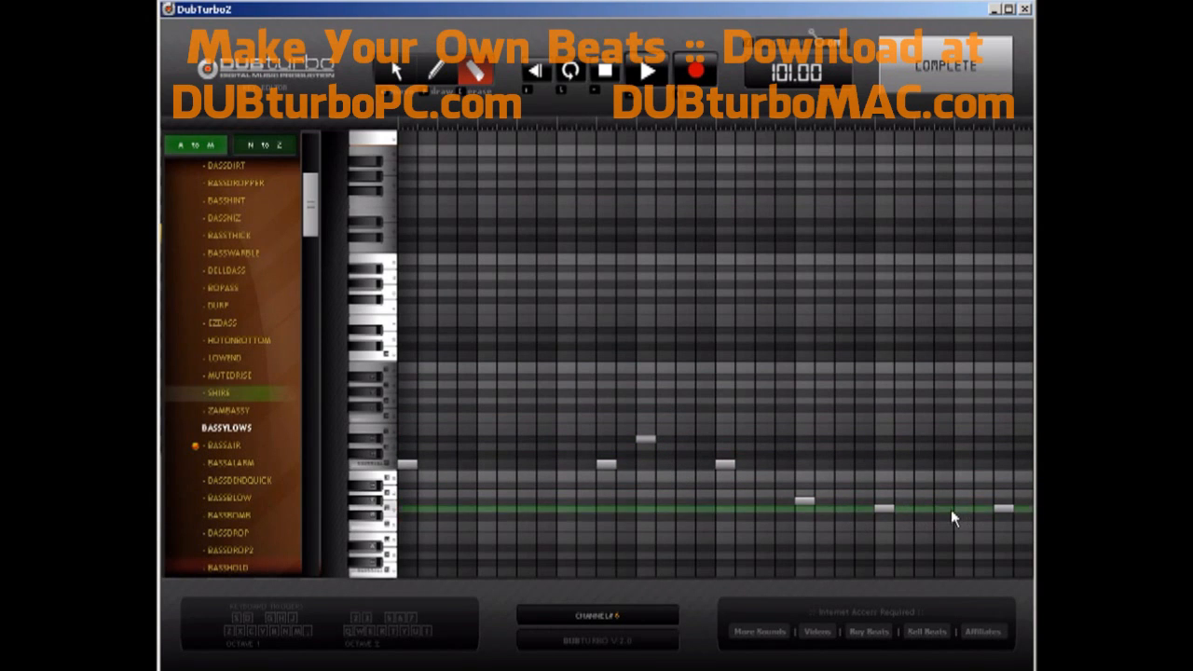
{"action": "left_click", "coordinate": [1006, 509]}
Audition BASSALARM and BASSBLOW, change the bass sound on channel 6 to LOWEND, and lower the completed track's volume
{"action": "left_click", "coordinate": [175, 463]}
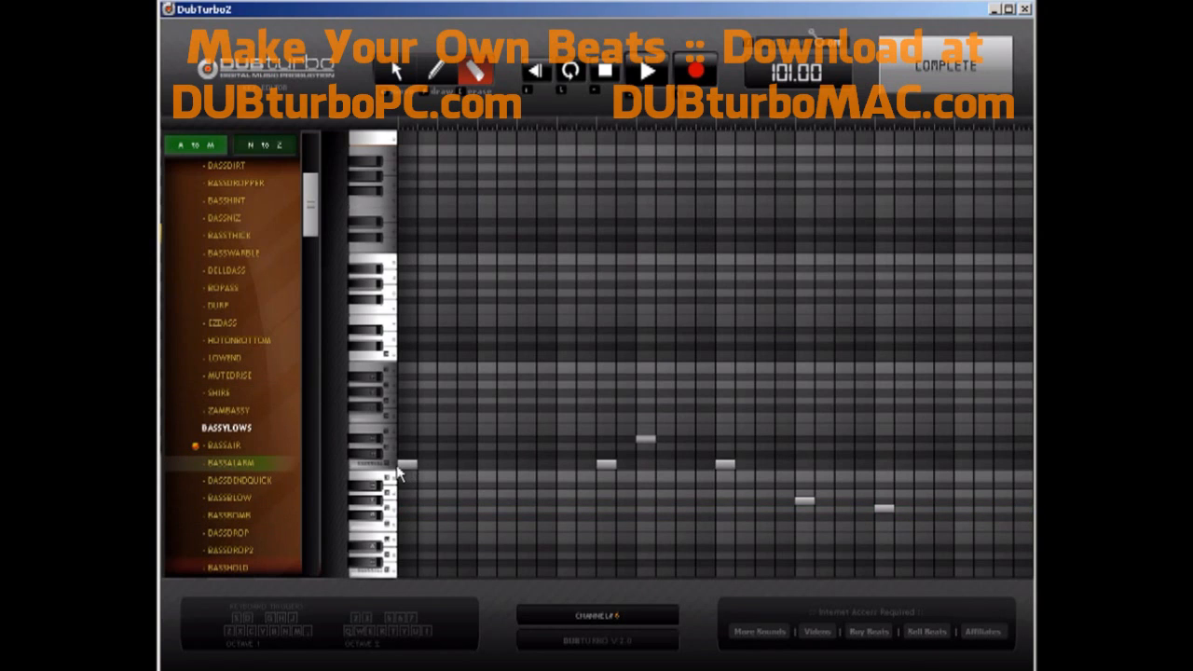
{"action": "double_click", "coordinate": [223, 464]}
{"action": "double_click", "coordinate": [218, 499]}
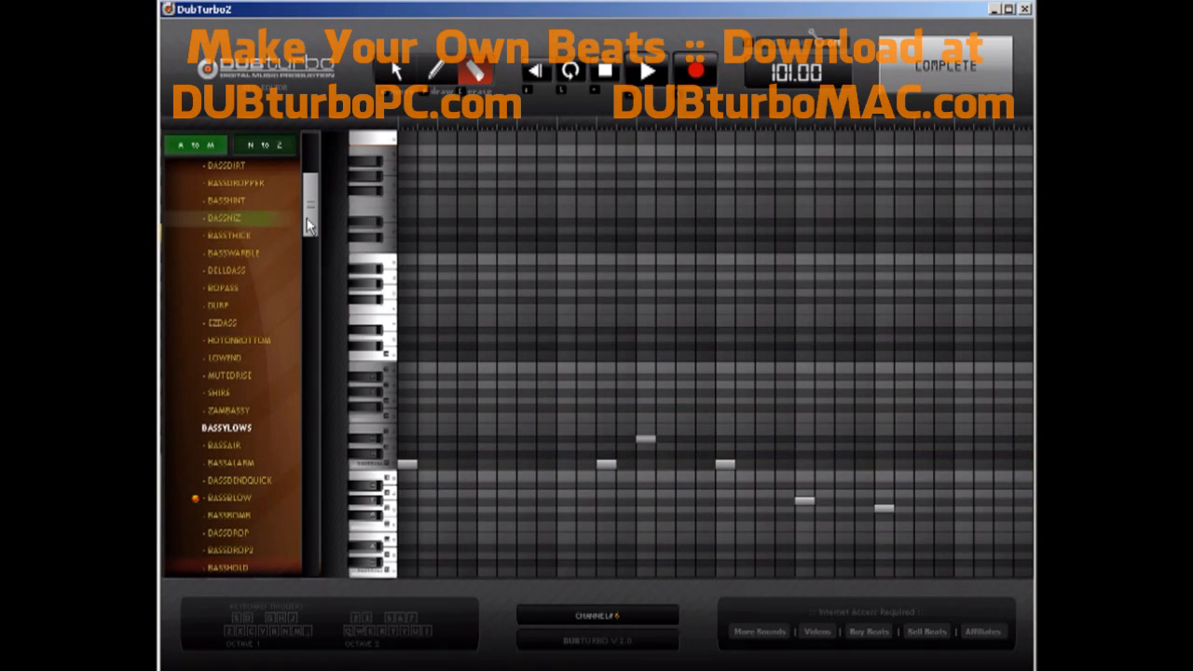
{"action": "left_click_drag", "start_coordinate": [312, 215], "coordinate": [312, 231]}
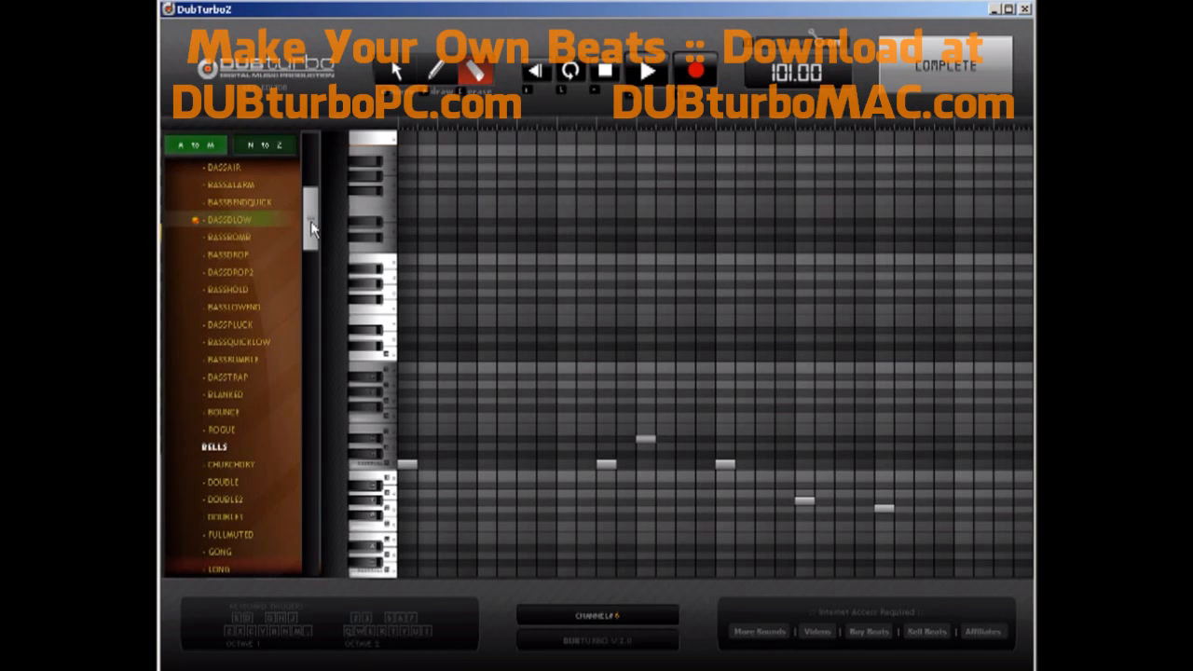
{"action": "left_click_drag", "start_coordinate": [311, 228], "coordinate": [309, 233]}
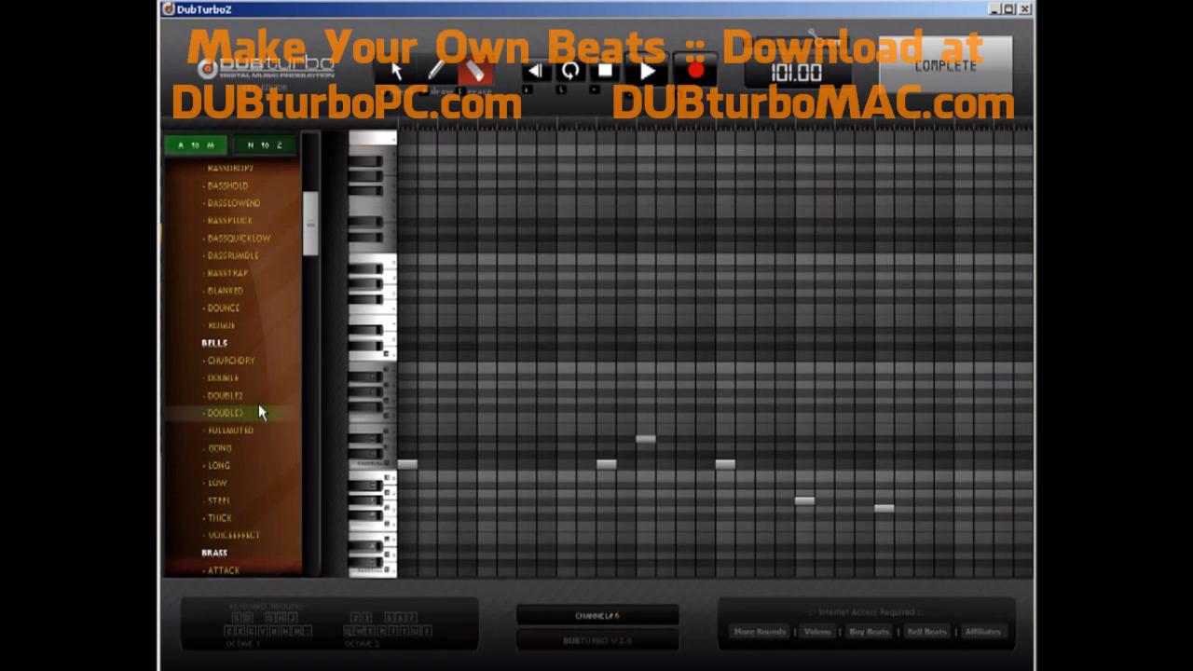
{"action": "left_click_drag", "start_coordinate": [313, 224], "coordinate": [315, 205]}
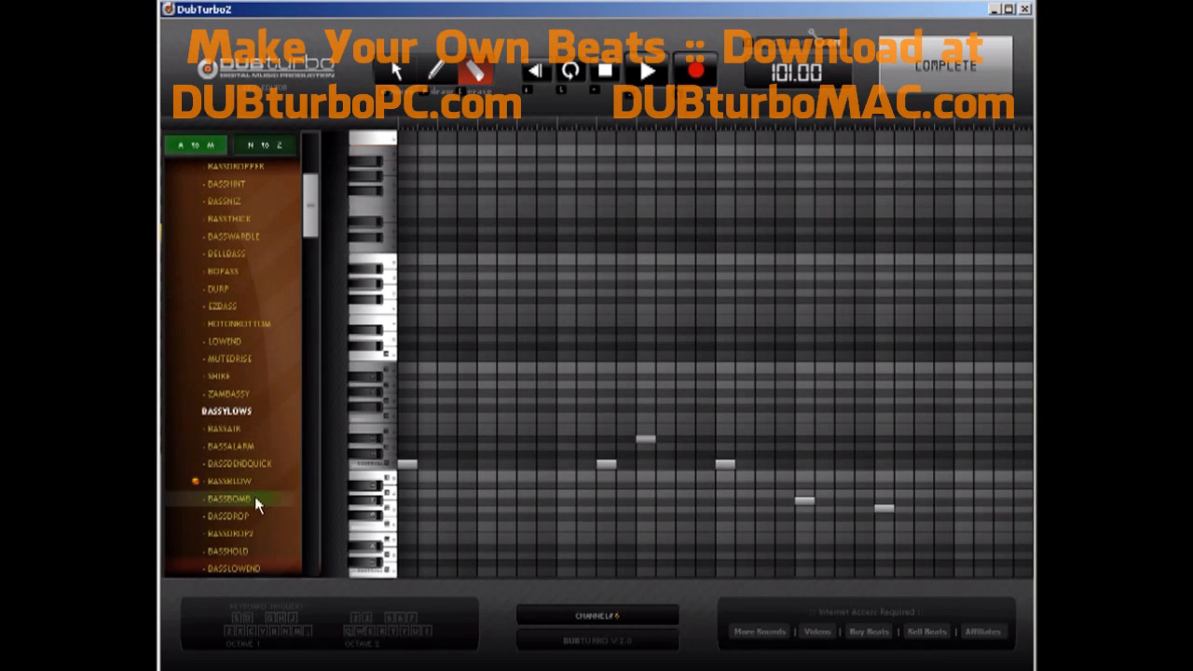
{"action": "left_click", "coordinate": [242, 519]}
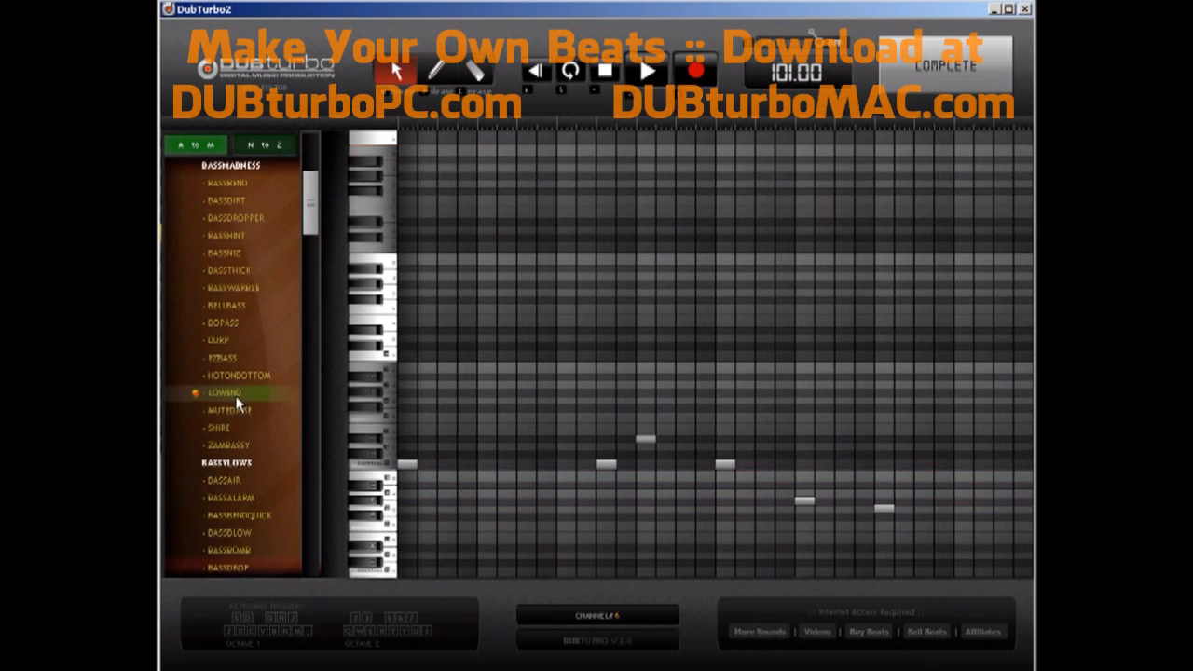
{"action": "left_click", "coordinate": [939, 67]}
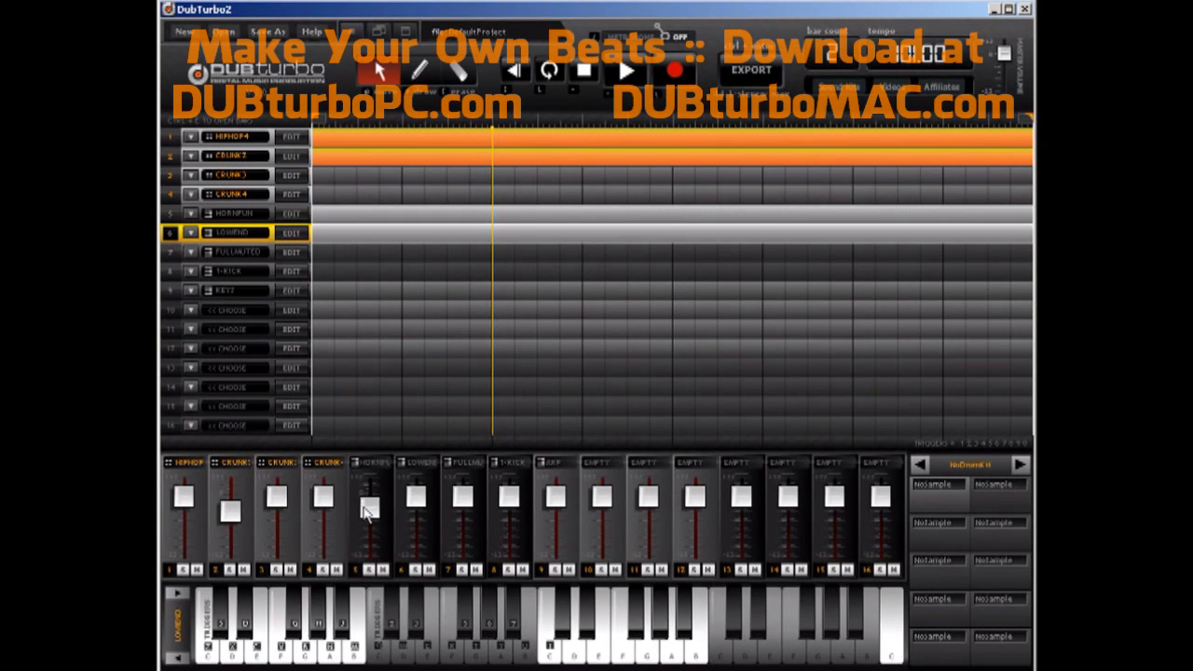
{"action": "left_click_drag", "start_coordinate": [417, 498], "coordinate": [416, 523]}
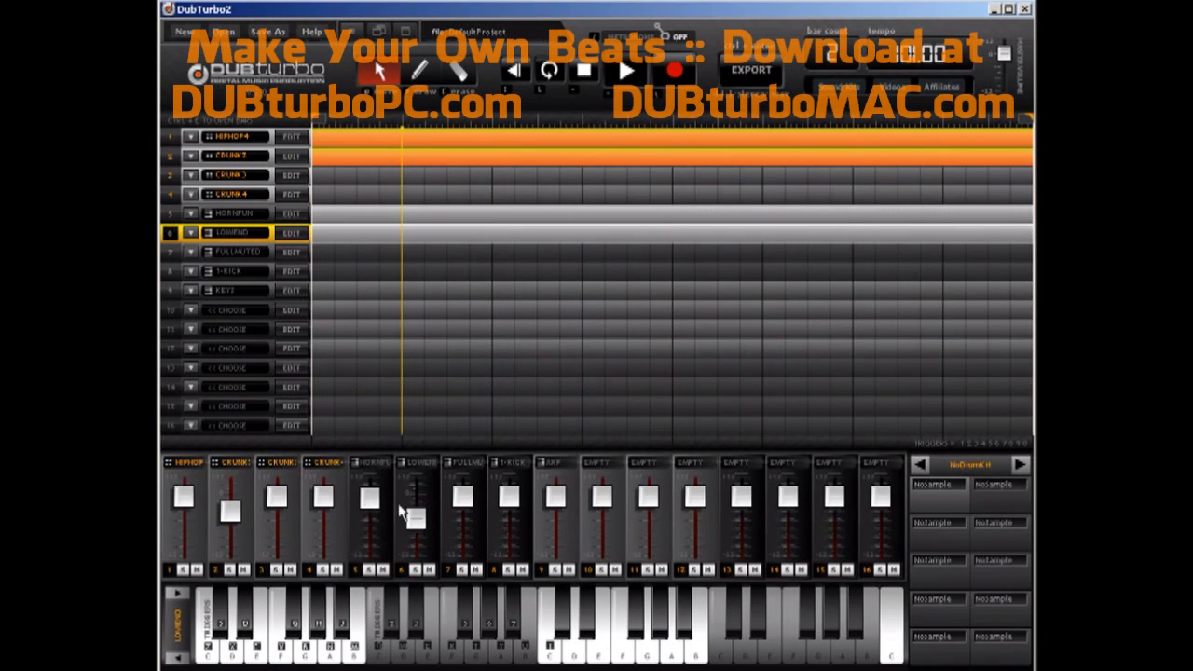
Draw a pattern block across both bars of track 7 and open it in the editor
{"action": "left_click", "coordinate": [426, 77]}
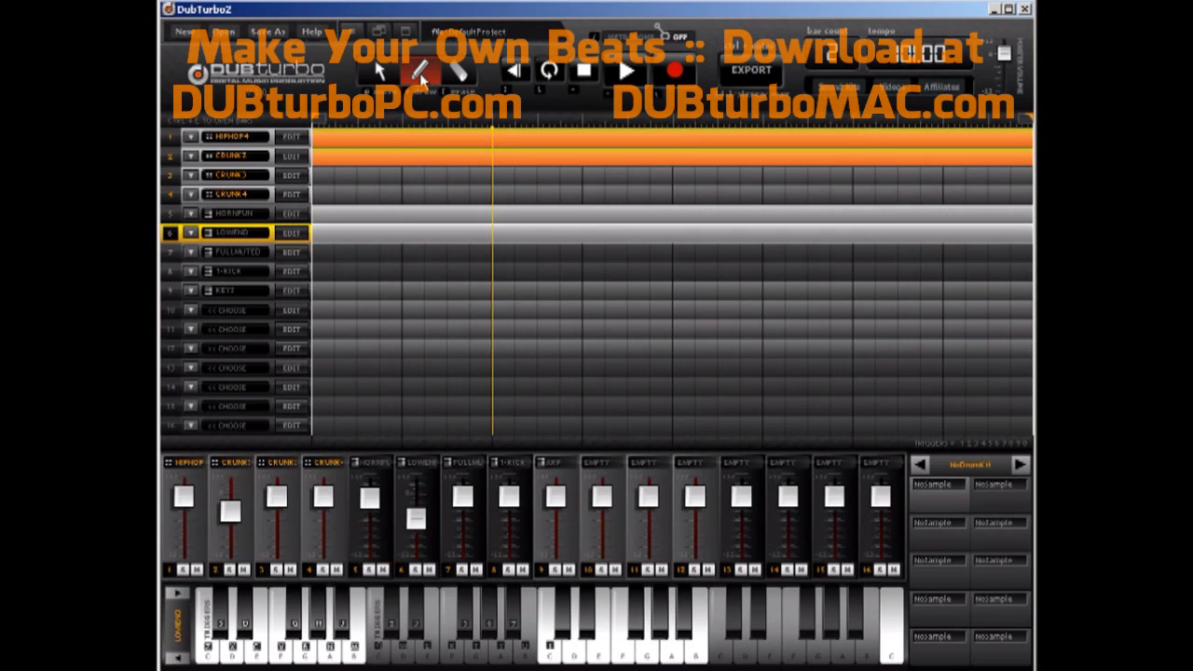
{"action": "left_click", "coordinate": [333, 254]}
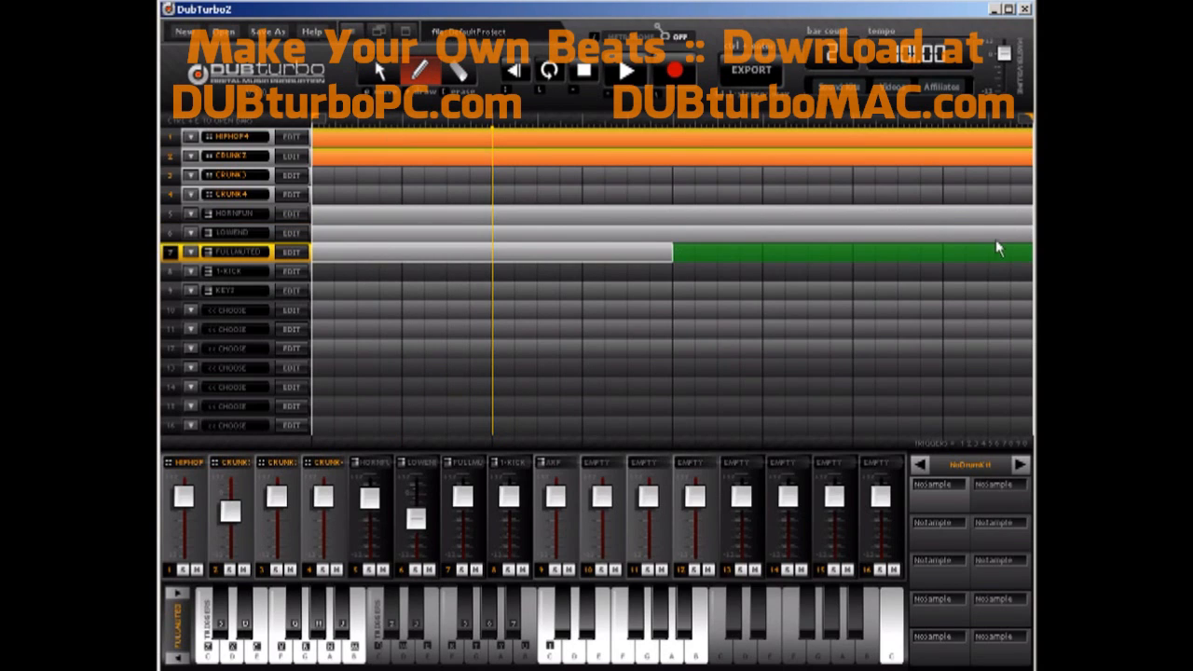
{"action": "left_click_drag", "start_coordinate": [995, 241], "coordinate": [995, 244]}
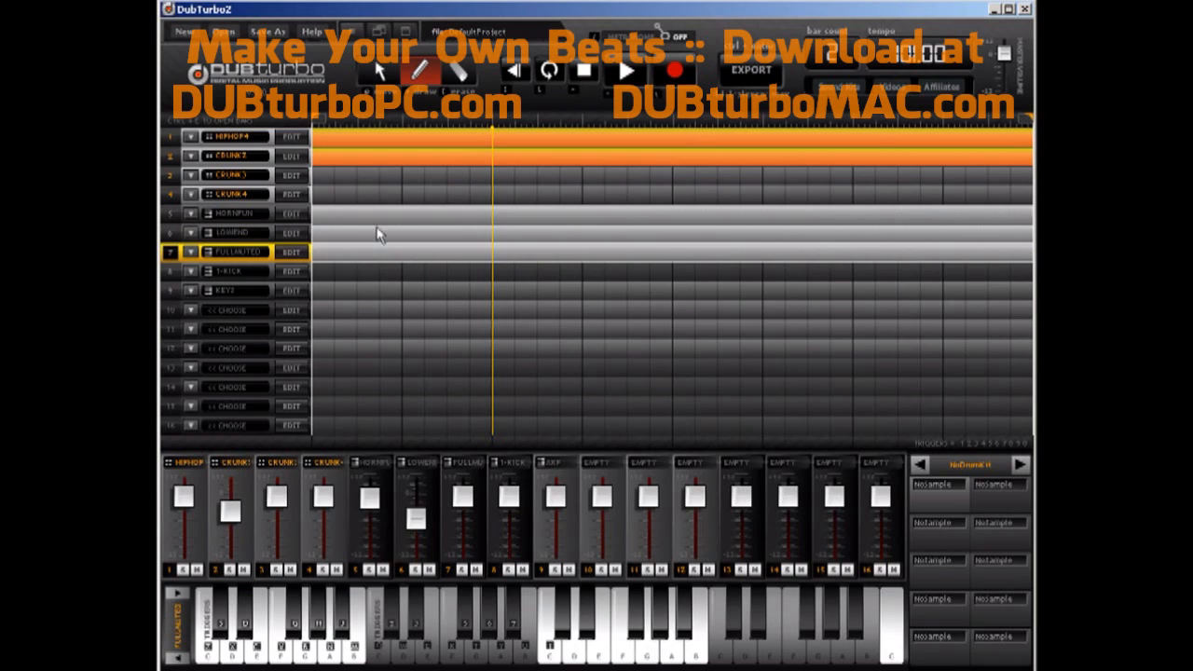
{"action": "left_click", "coordinate": [293, 252]}
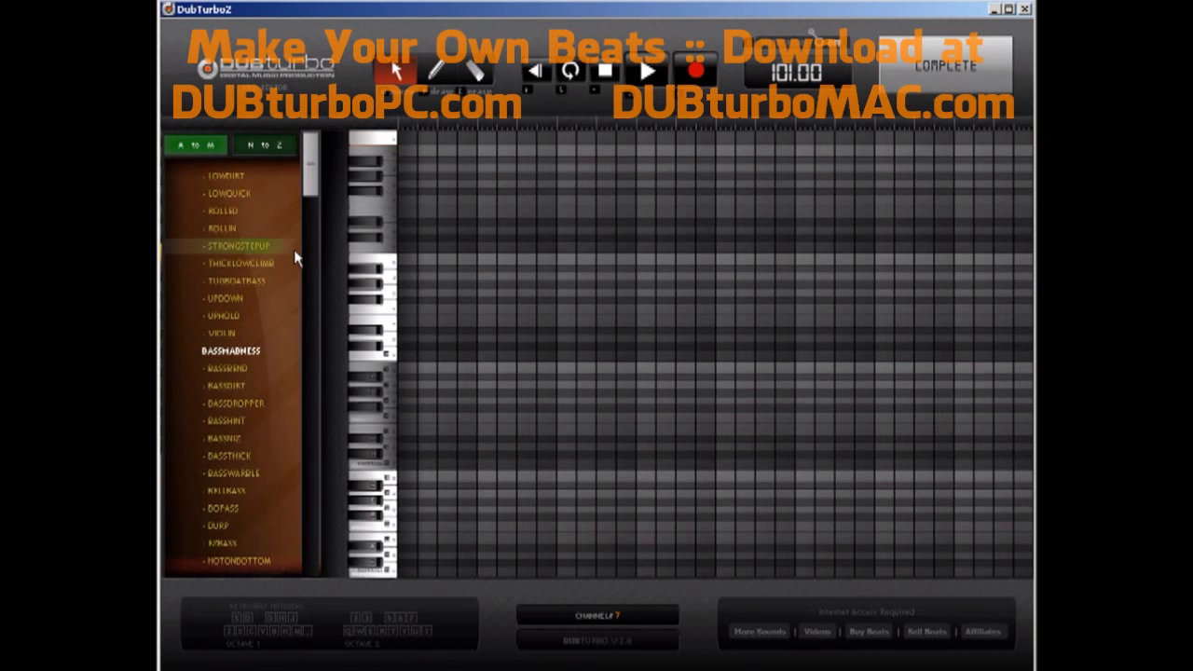
Audition TRUMPHIT and WAHWAH2 from the N to Z sounds, and choose VIOLATINA for channel 7
{"action": "left_click", "coordinate": [269, 147]}
{"action": "left_click_drag", "start_coordinate": [310, 161], "coordinate": [309, 338]}
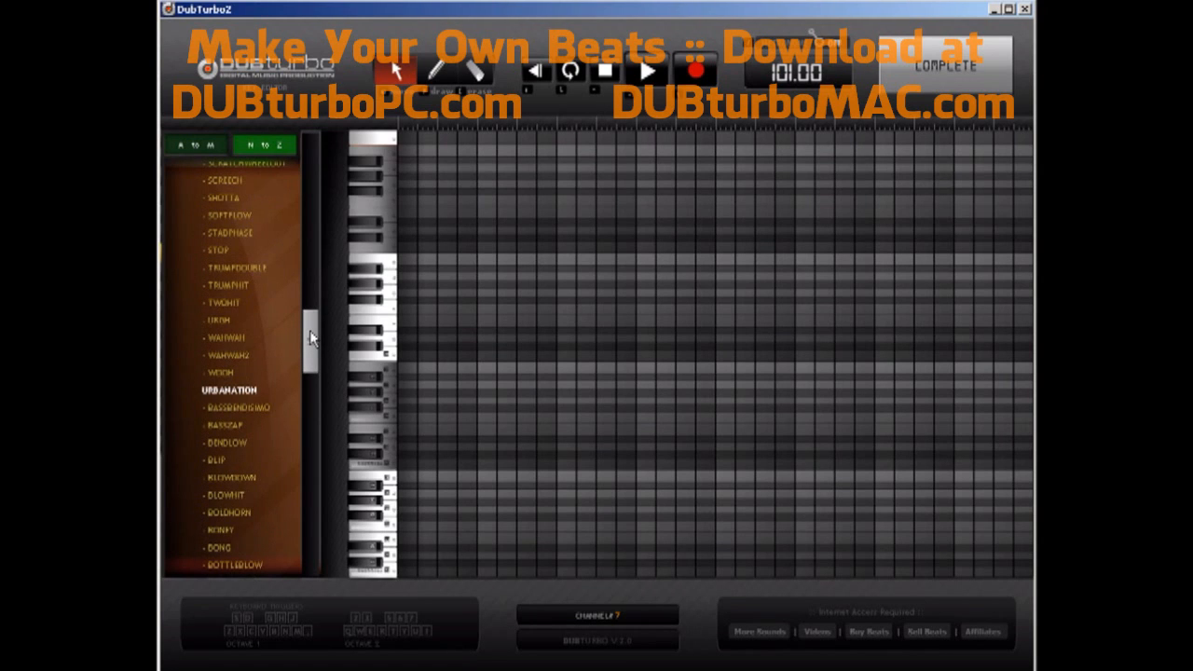
{"action": "left_click", "coordinate": [237, 285]}
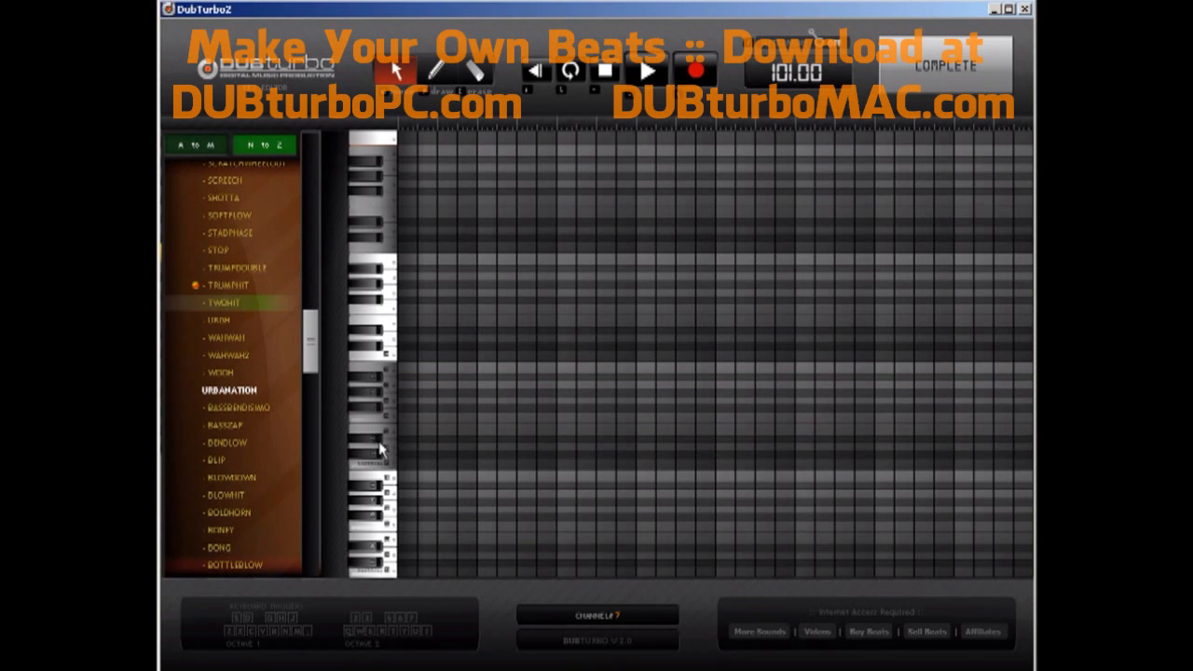
{"action": "left_click", "coordinate": [267, 355]}
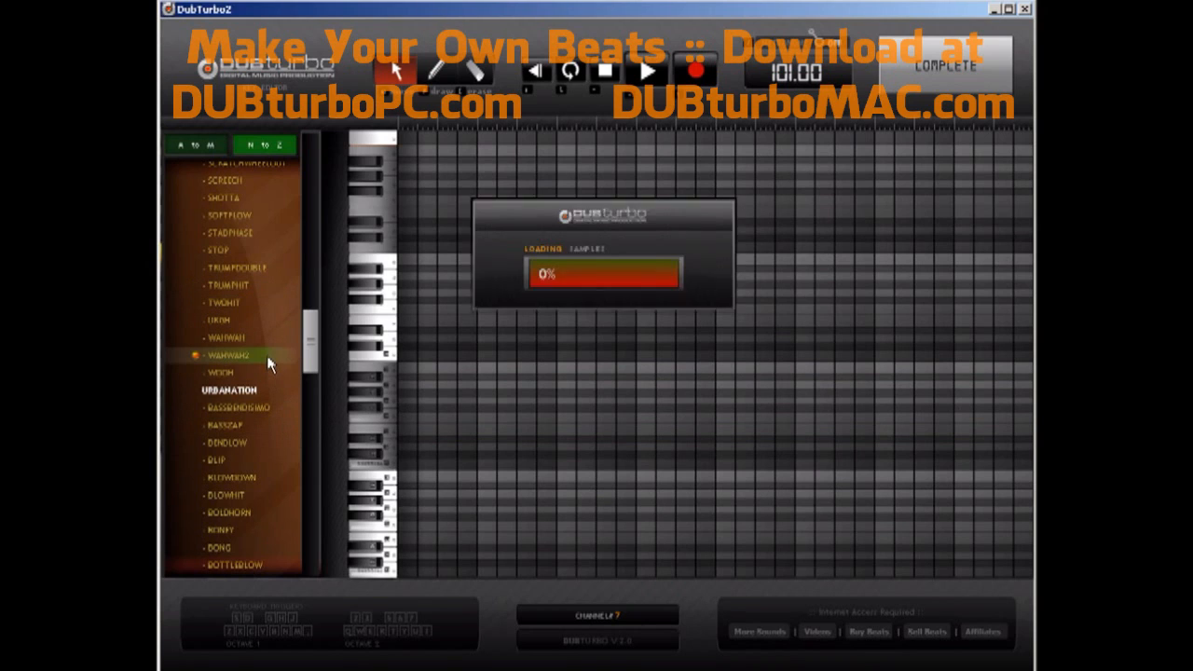
{"action": "left_click", "coordinate": [239, 444]}
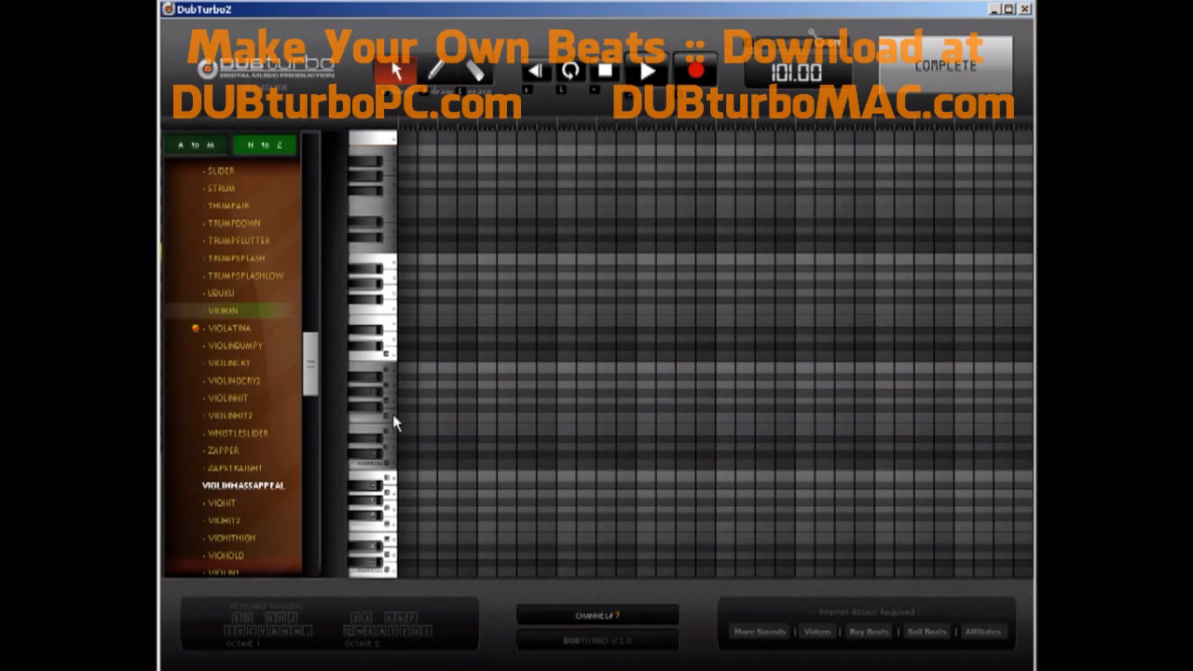
Draw violin notes at steps 11, 13, 15 and 17, alternating between two neighbouring pitches
{"action": "key", "text": "d"}
{"action": "left_click", "coordinate": [608, 397]}
{"action": "left_click", "coordinate": [647, 399]}
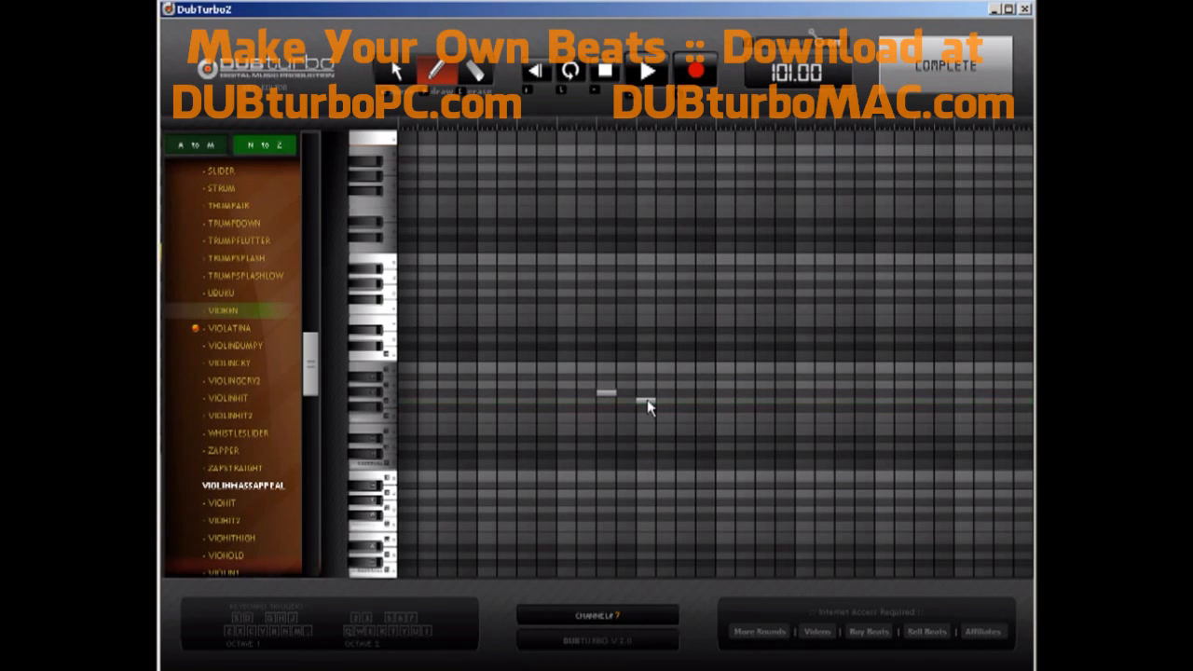
{"action": "left_click", "coordinate": [686, 393]}
{"action": "left_click", "coordinate": [726, 400]}
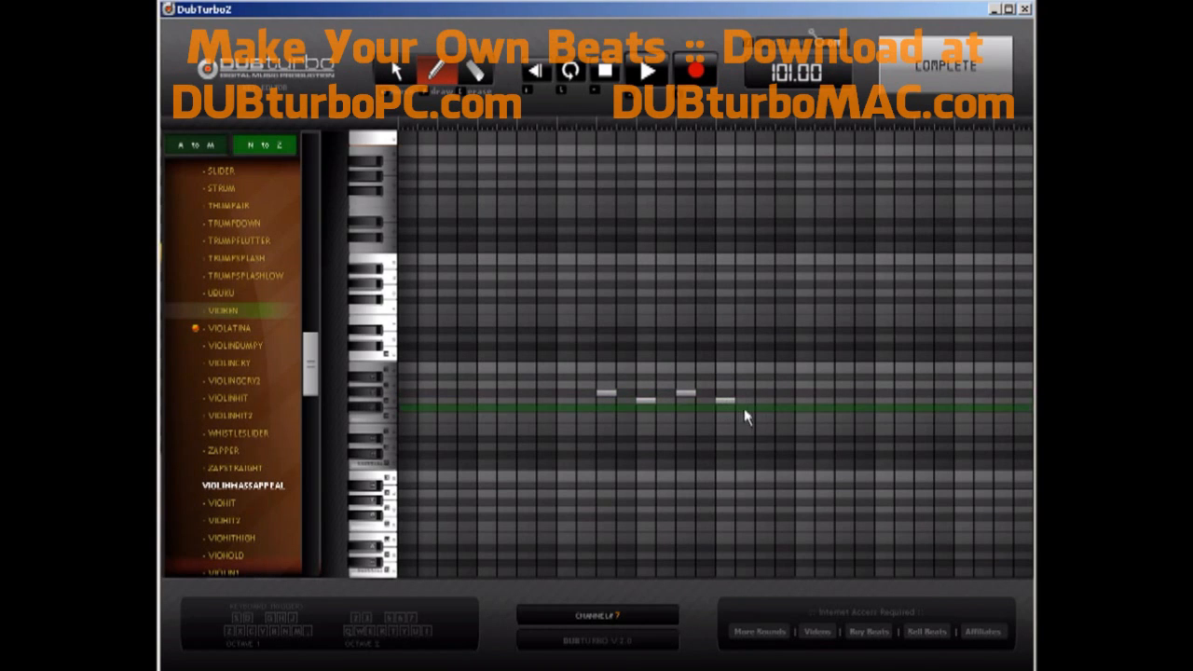
Draw a descending line of notes at steps 21, 25, 27, 29 and 31, plus extra notes at steps 20 and 24
{"action": "left_click", "coordinate": [804, 417]}
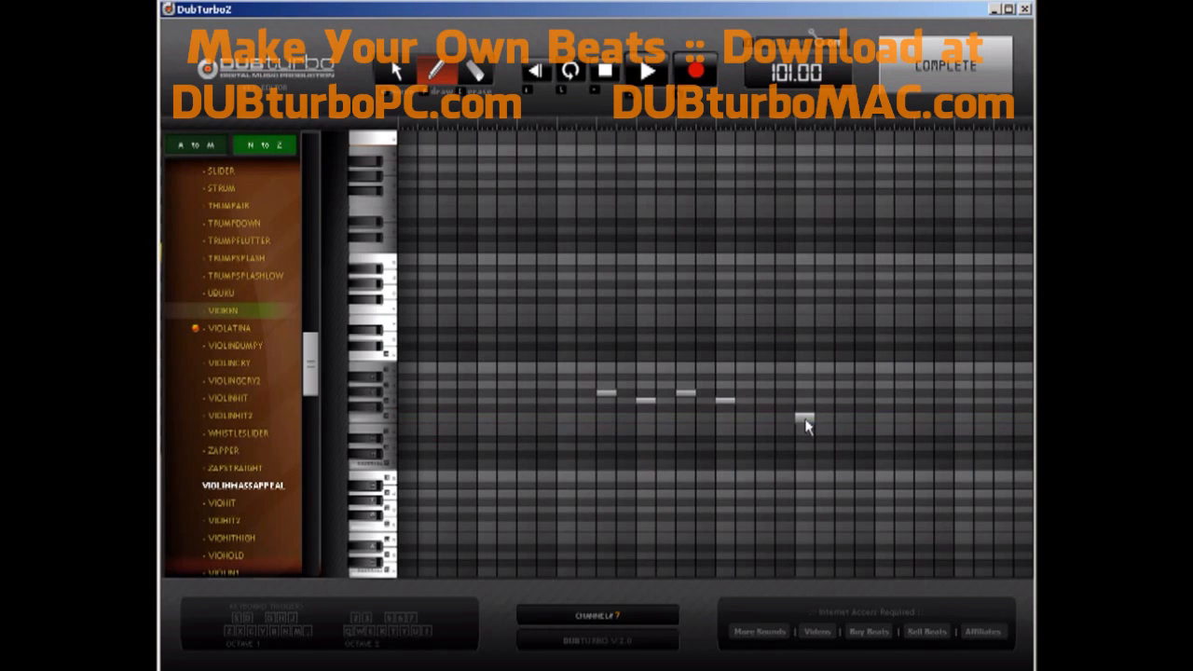
{"action": "left_click", "coordinate": [883, 439]}
{"action": "left_click", "coordinate": [923, 447]}
{"action": "left_click", "coordinate": [963, 463]}
{"action": "left_click", "coordinate": [1003, 464]}
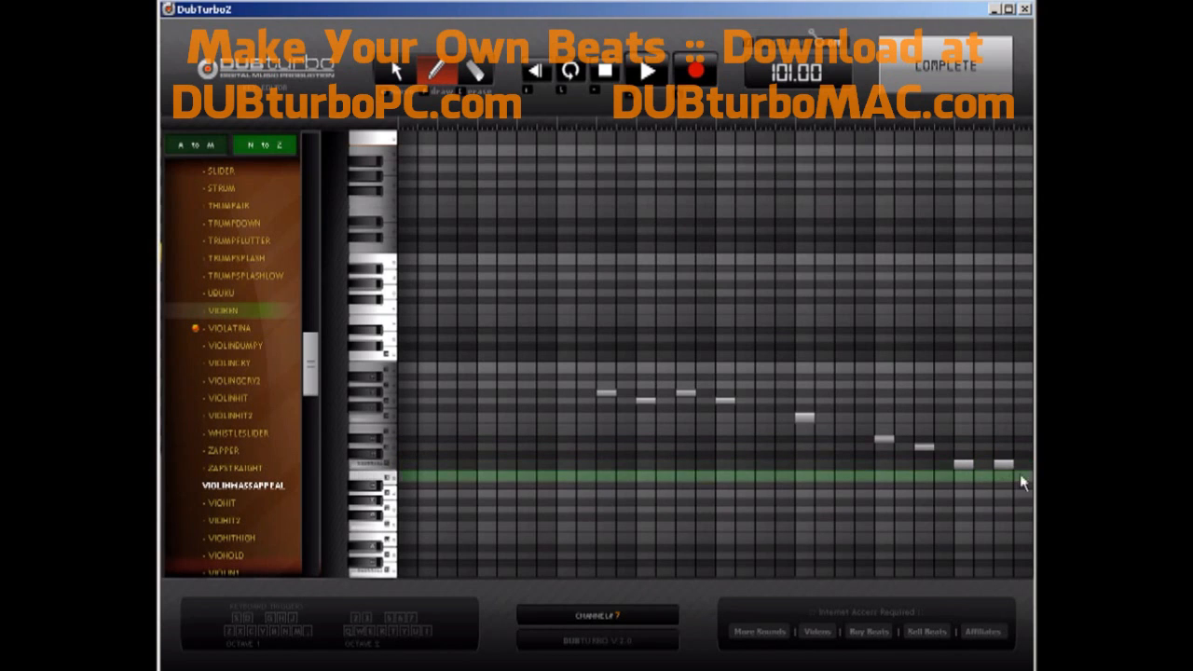
{"action": "left_click", "coordinate": [785, 416]}
{"action": "left_click", "coordinate": [864, 417]}
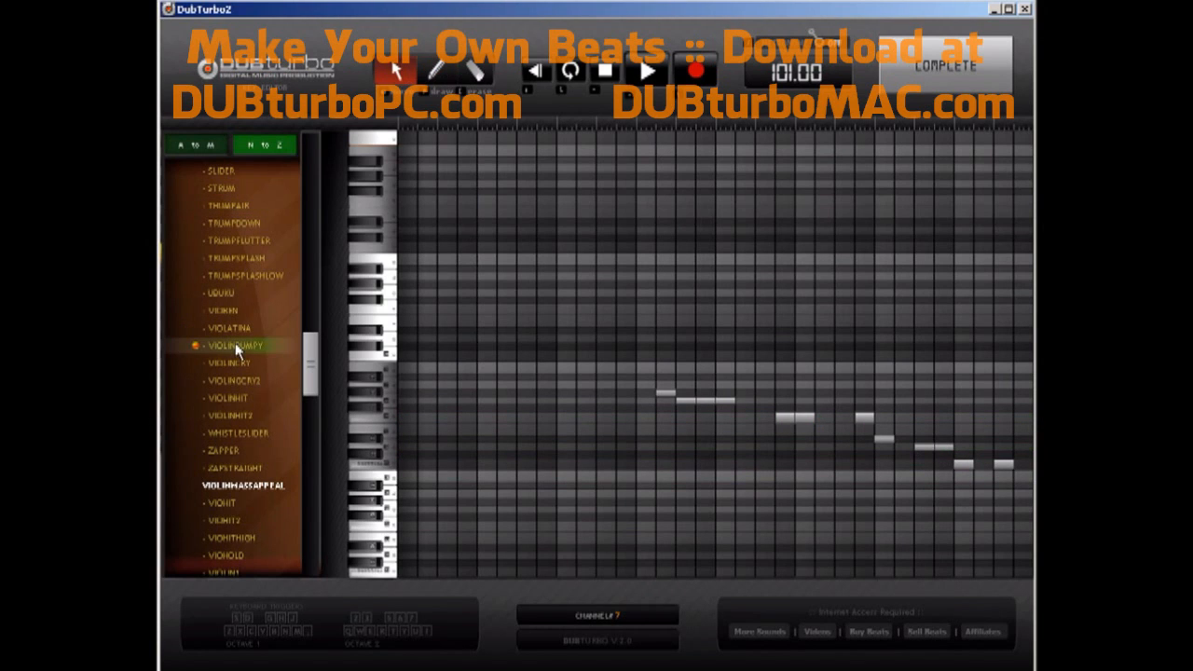
Audition VIOLINCRY, change channel 7's sound to VIOLINHIT, and complete the pattern with added notes at steps 1, 9 and 11
{"action": "left_click", "coordinate": [239, 363]}
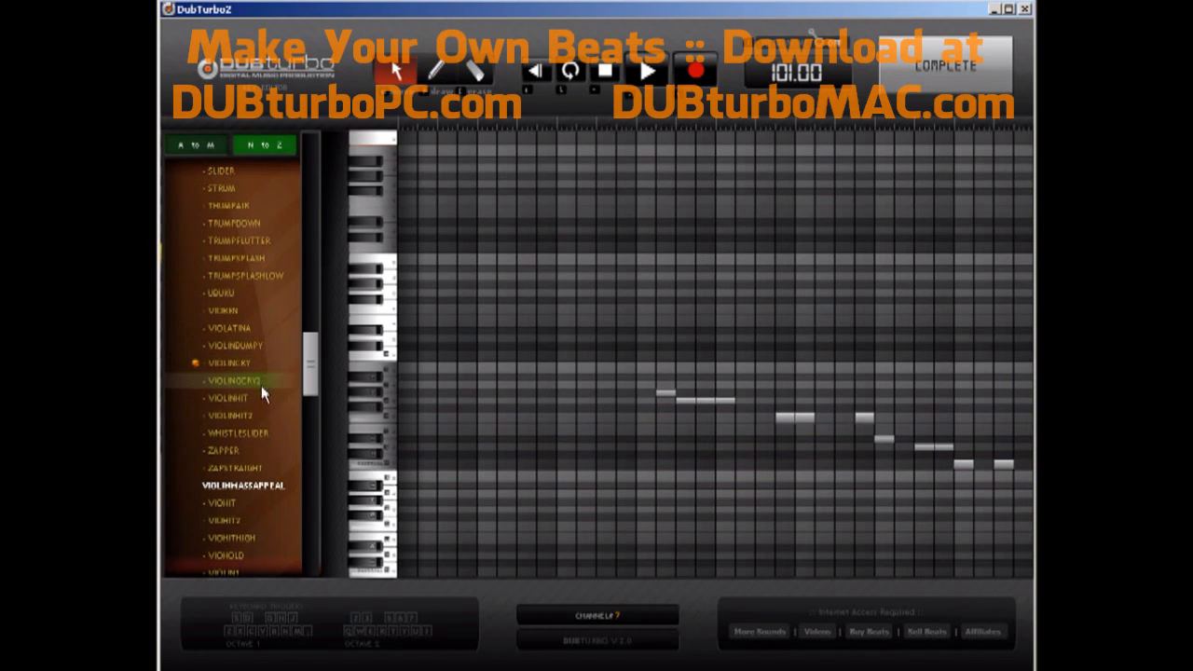
{"action": "left_click", "coordinate": [260, 396]}
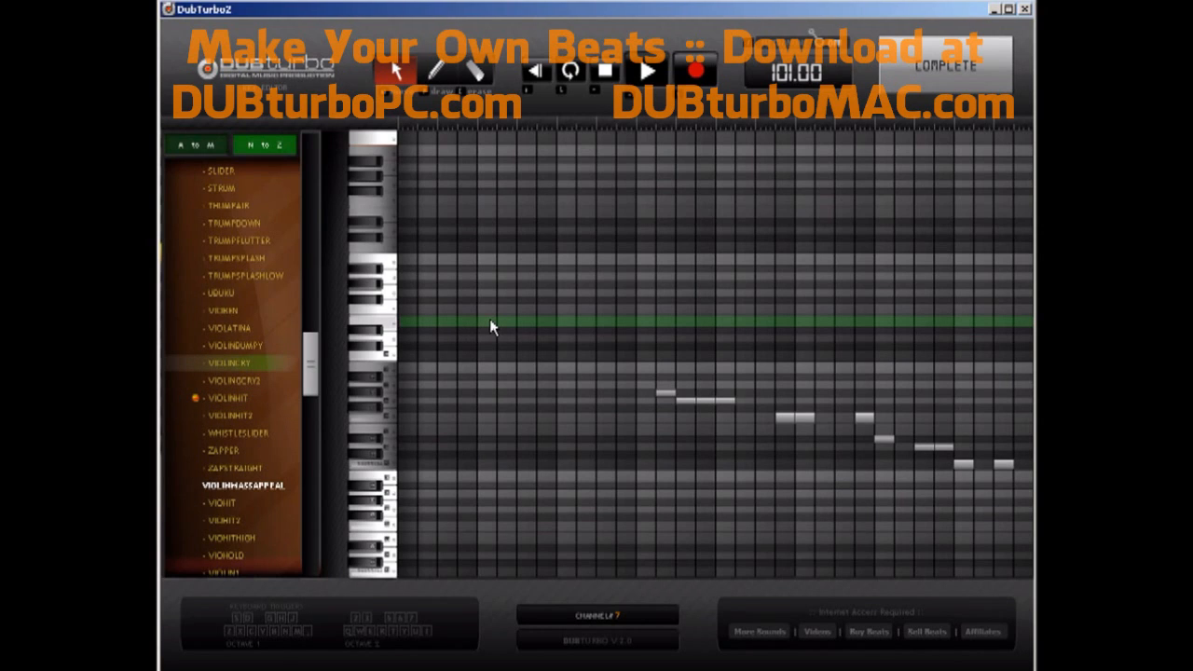
{"action": "left_click", "coordinate": [434, 72]}
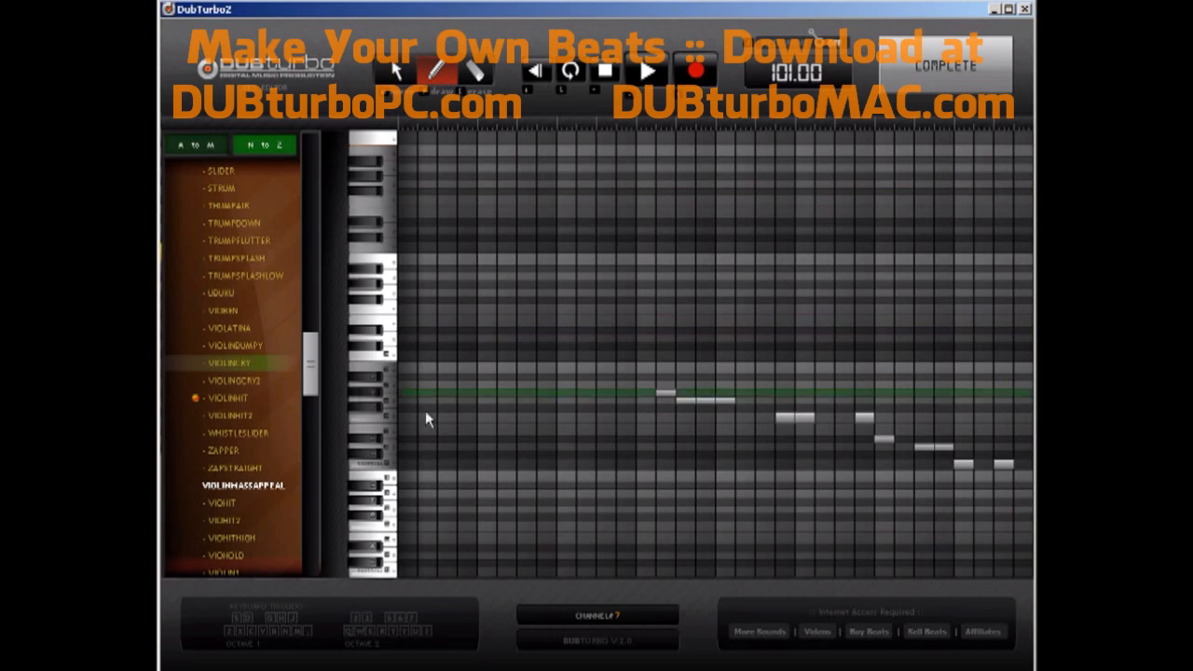
{"action": "left_click", "coordinate": [413, 466]}
{"action": "left_click", "coordinate": [604, 395]}
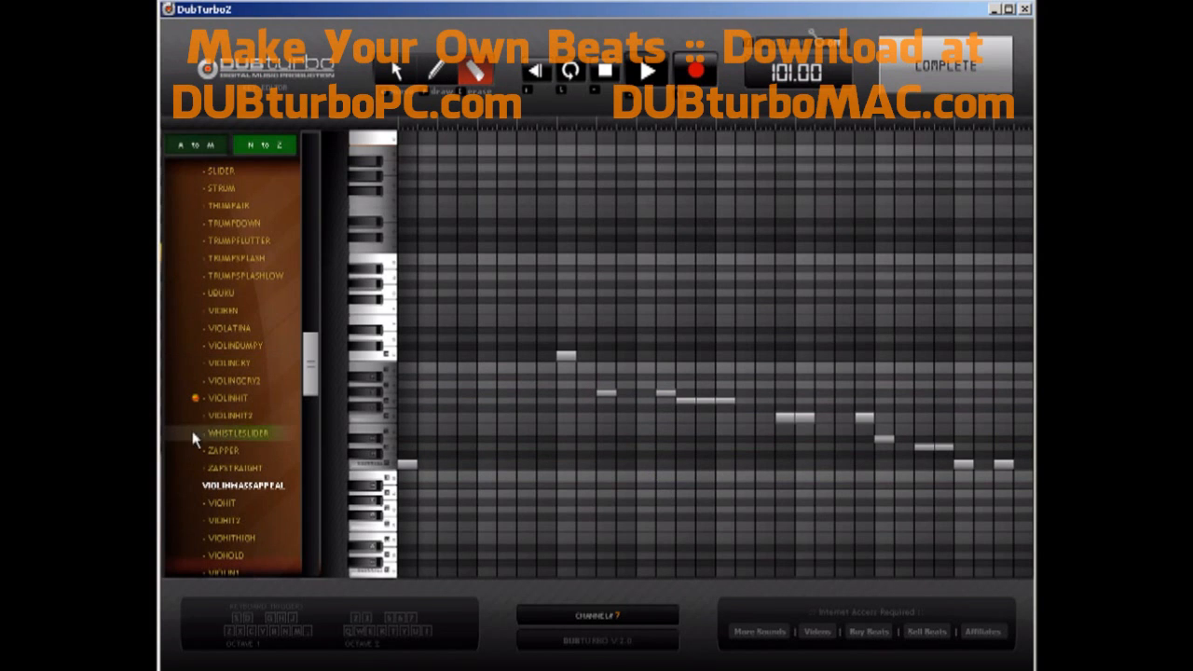
{"action": "left_click", "coordinate": [934, 69]}
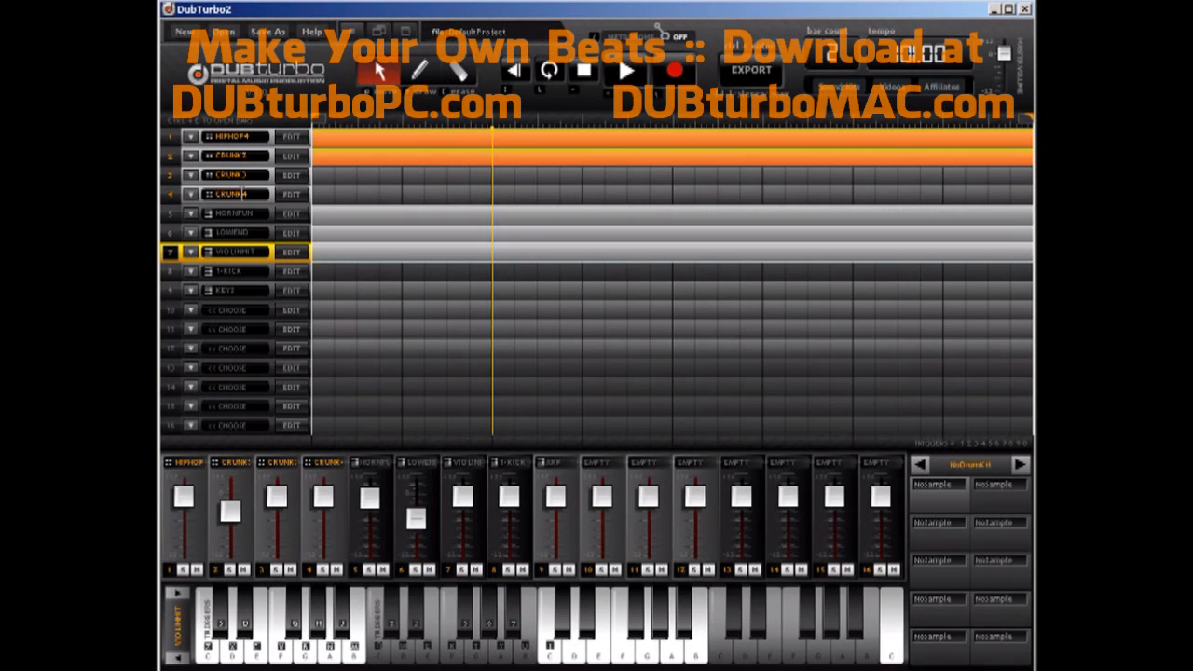
Review the VIOLINHIT pattern on track 7 and the CRUNK2 drum pattern on track 2 in the editor
{"action": "left_click", "coordinate": [292, 253]}
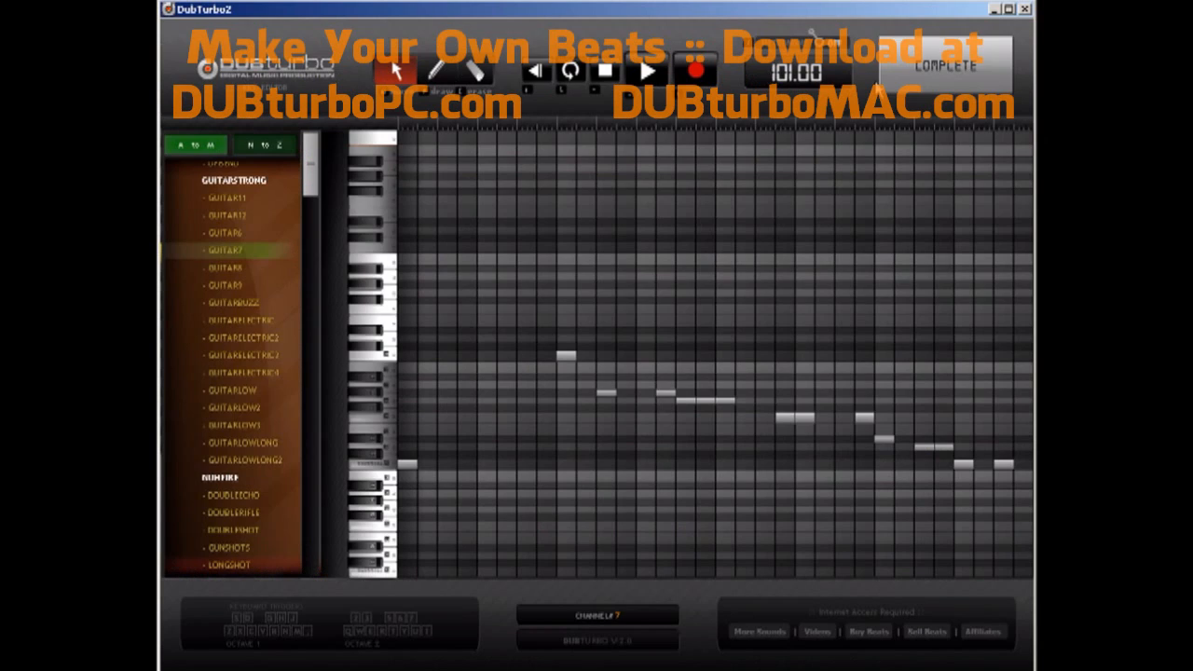
{"action": "left_click", "coordinate": [944, 65]}
{"action": "left_click", "coordinate": [297, 215]}
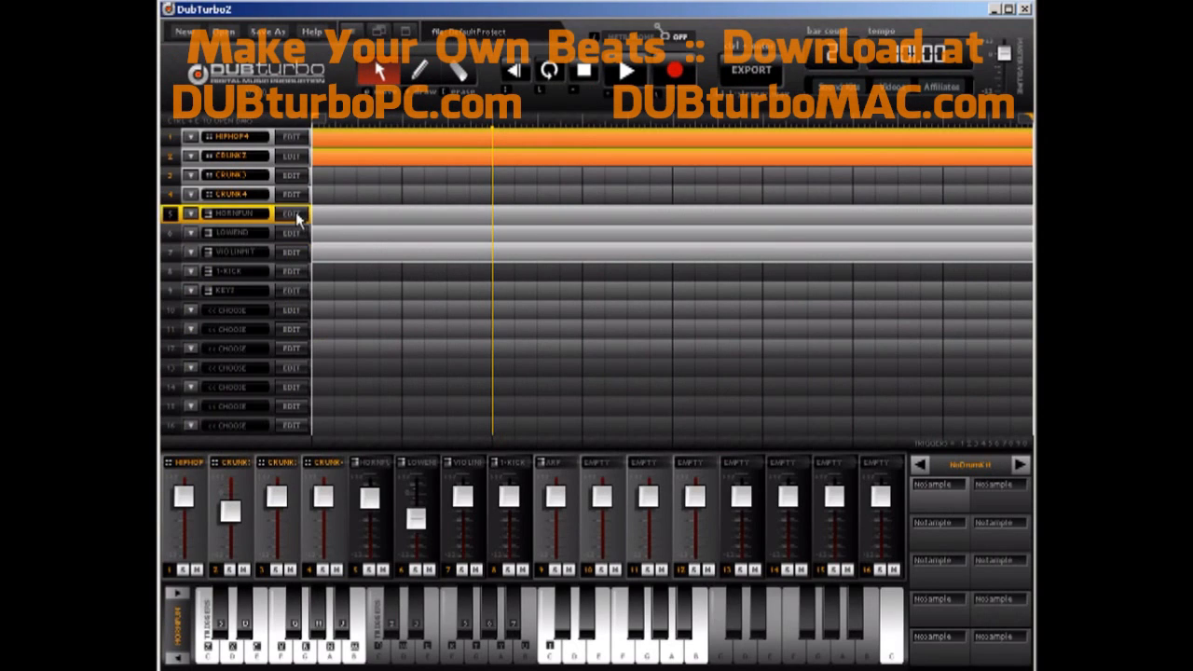
{"action": "left_click", "coordinate": [336, 160]}
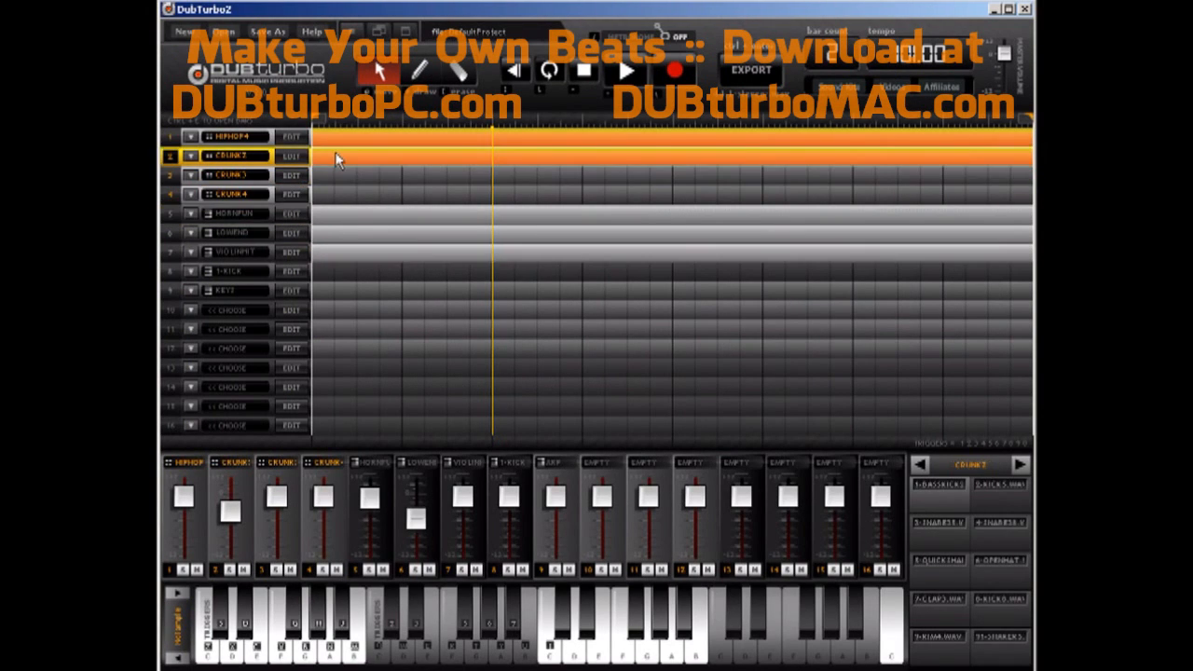
{"action": "left_click", "coordinate": [292, 155]}
{"action": "left_click", "coordinate": [945, 65]}
{"action": "double_click", "coordinate": [418, 255]}
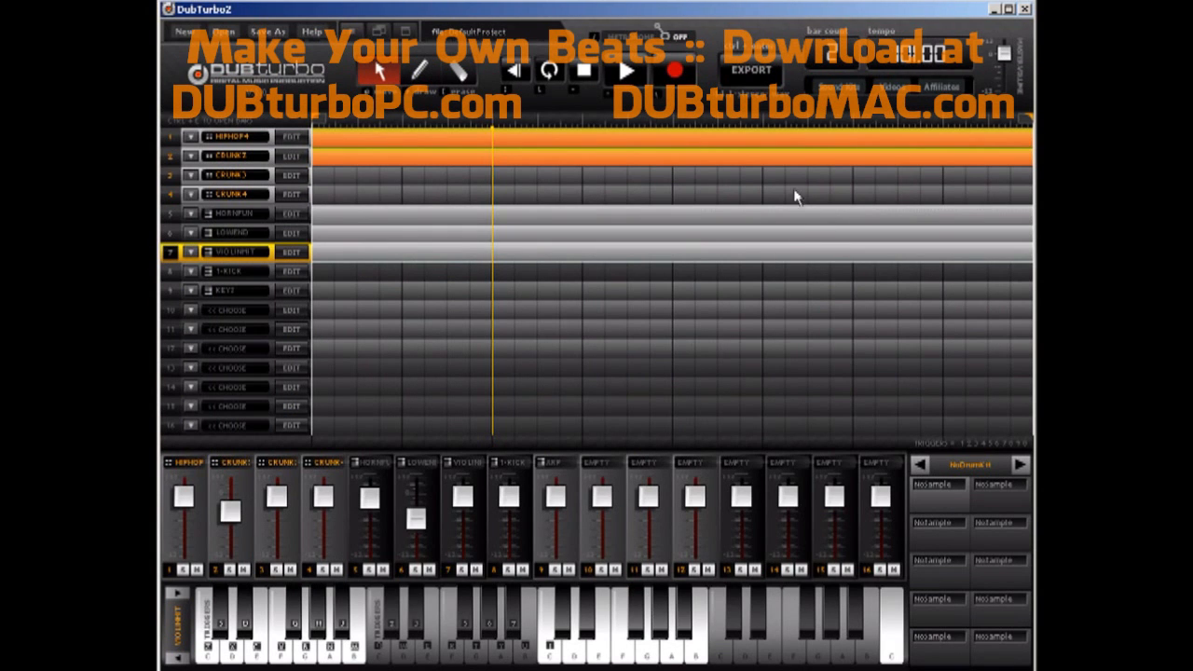
Narrow the loop range to run from beat 4 of bar 1 to beat 2 of bar 2
{"action": "left_click", "coordinate": [555, 73]}
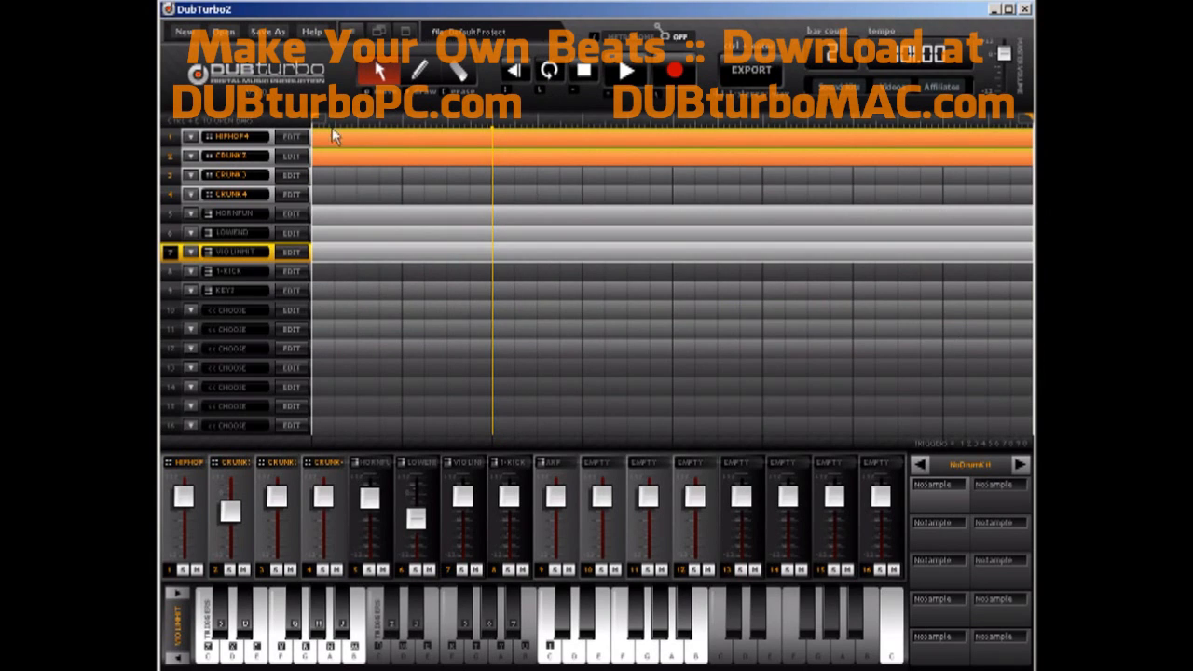
{"action": "left_click_drag", "start_coordinate": [314, 121], "coordinate": [585, 123]}
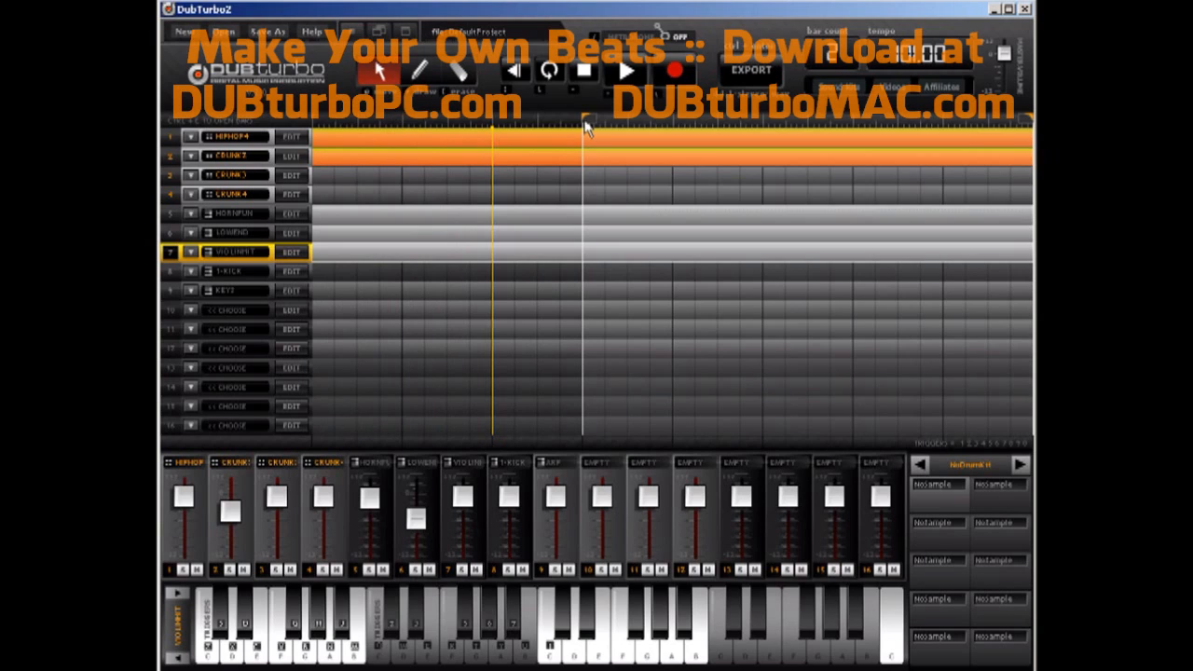
{"action": "left_click_drag", "start_coordinate": [1024, 122], "coordinate": [764, 123]}
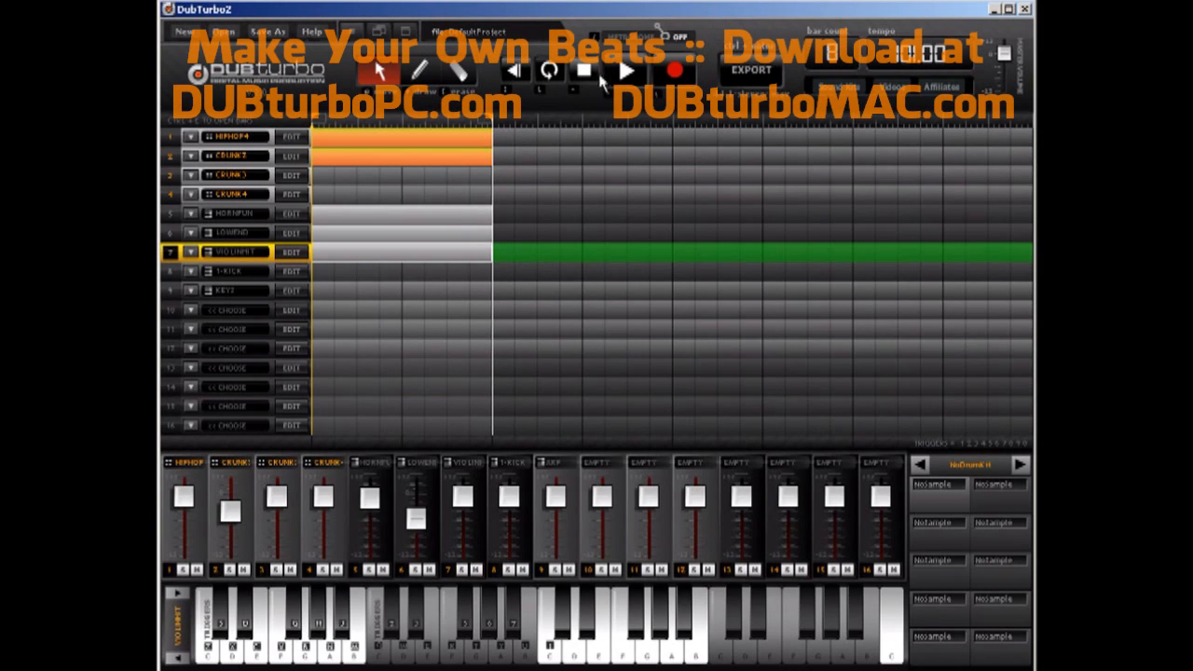
{"action": "left_click_drag", "start_coordinate": [494, 123], "coordinate": [1017, 108]}
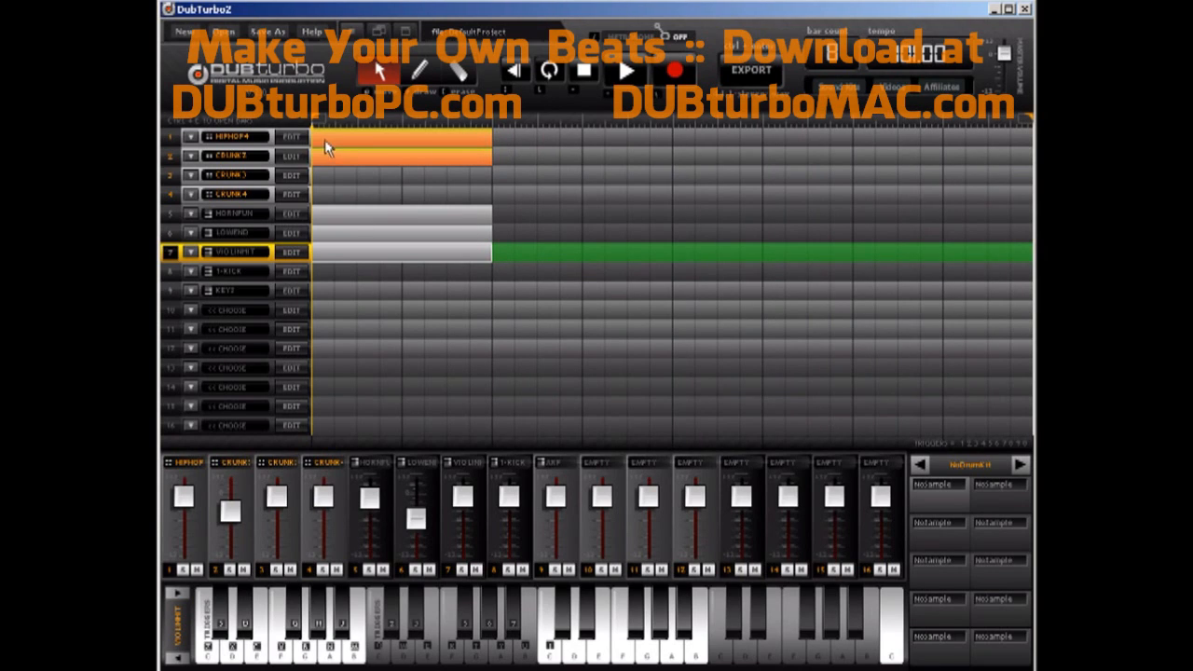
{"action": "left_click", "coordinate": [366, 138]}
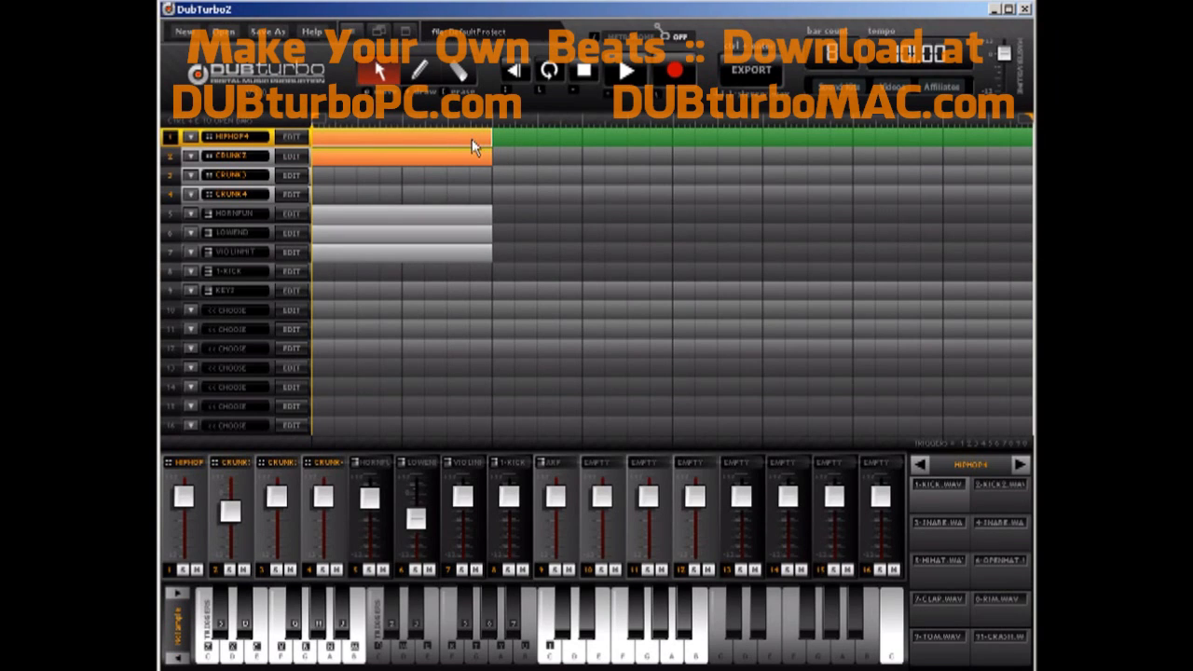
{"action": "left_click_drag", "start_coordinate": [424, 147], "coordinate": [636, 119]}
{"action": "left_click", "coordinate": [475, 72]}
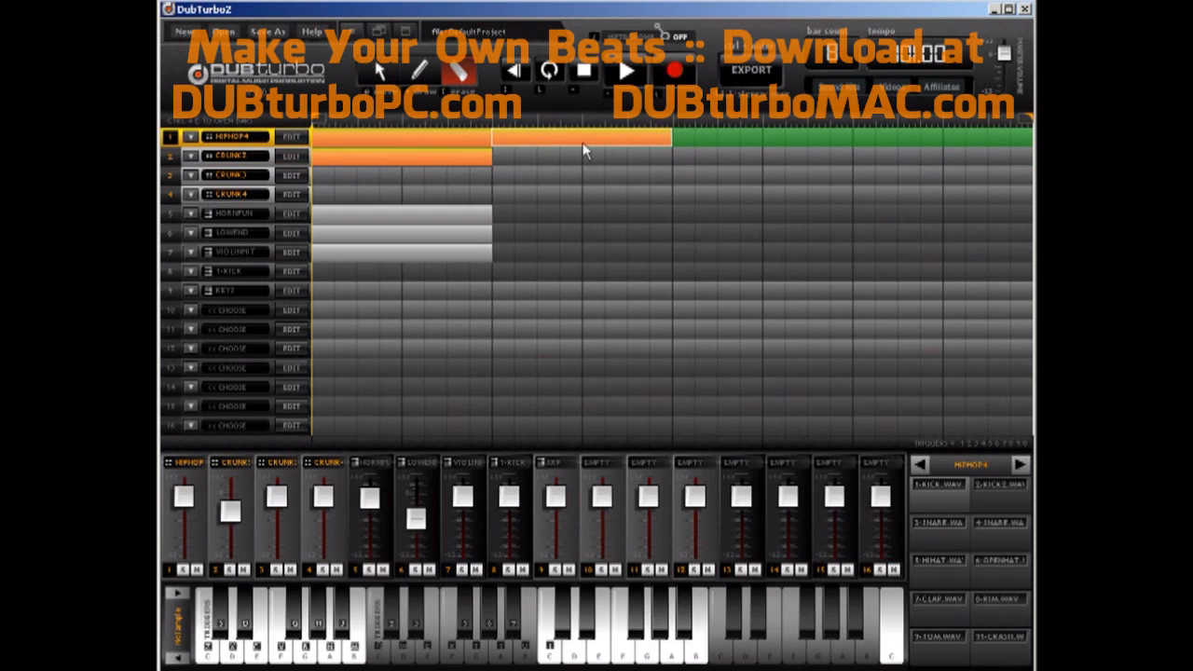
{"action": "left_click", "coordinate": [583, 149]}
{"action": "left_click", "coordinate": [379, 75]}
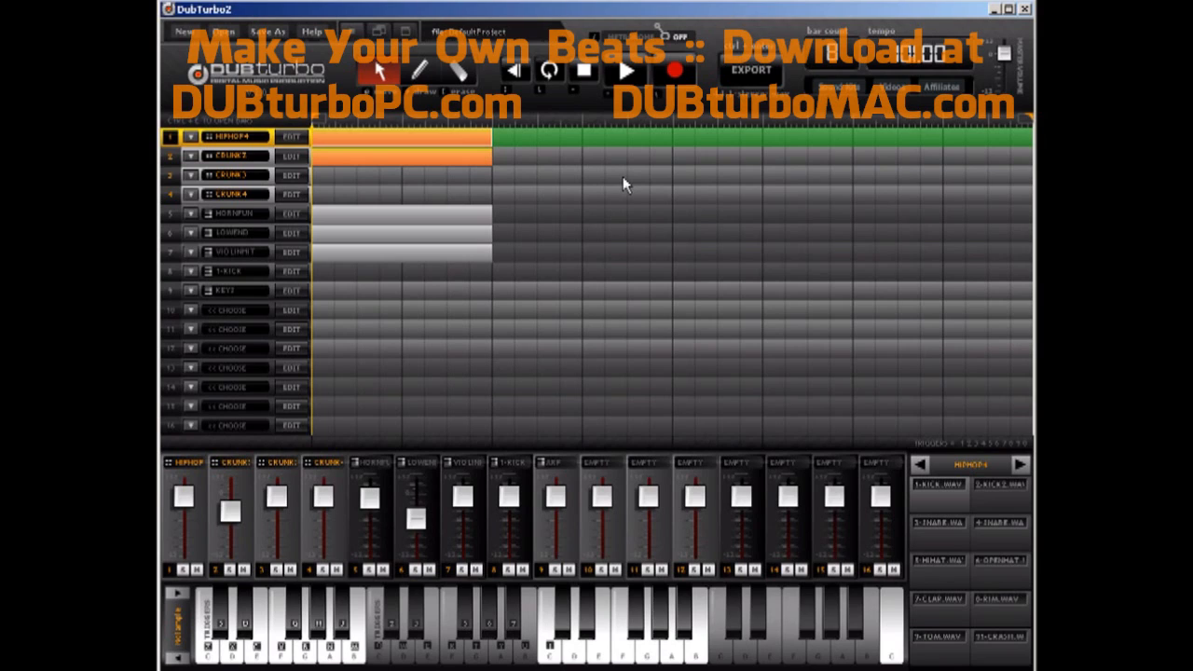
Duplicate the two-bar clips on tracks 1, 2, 5, 6 and 7 into bars 3–4, and end the loop range after bar 4
{"action": "left_click", "coordinate": [465, 158]}
{"action": "left_click", "coordinate": [454, 217]}
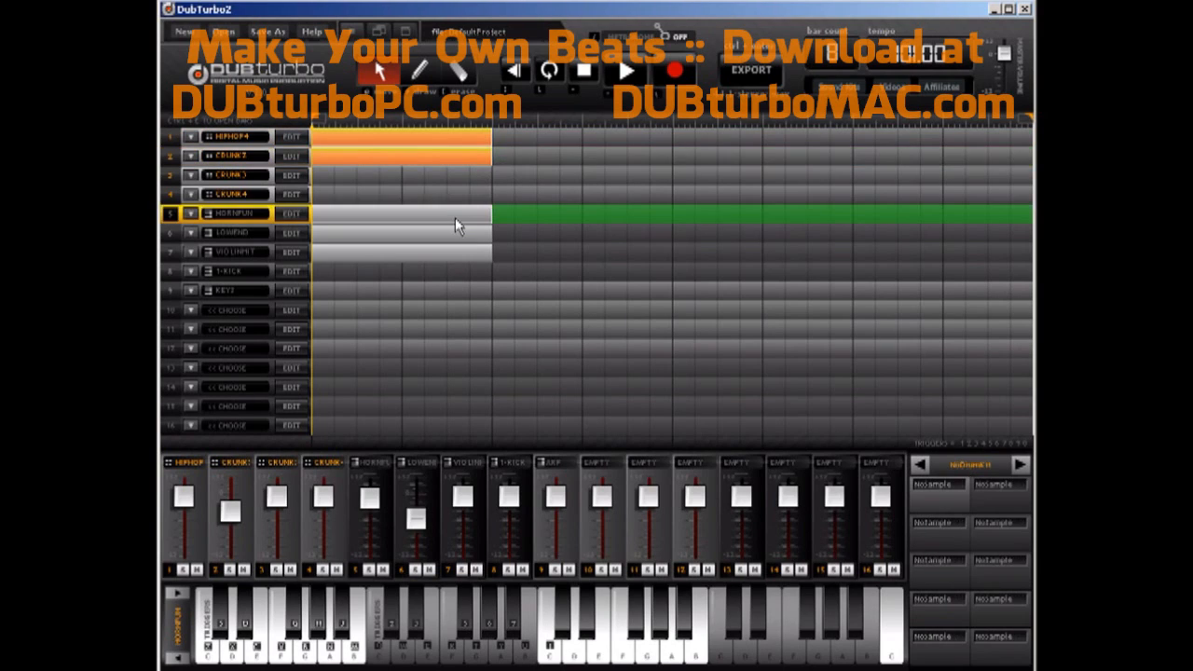
{"action": "left_click", "coordinate": [470, 241]}
{"action": "left_click", "coordinate": [488, 252]}
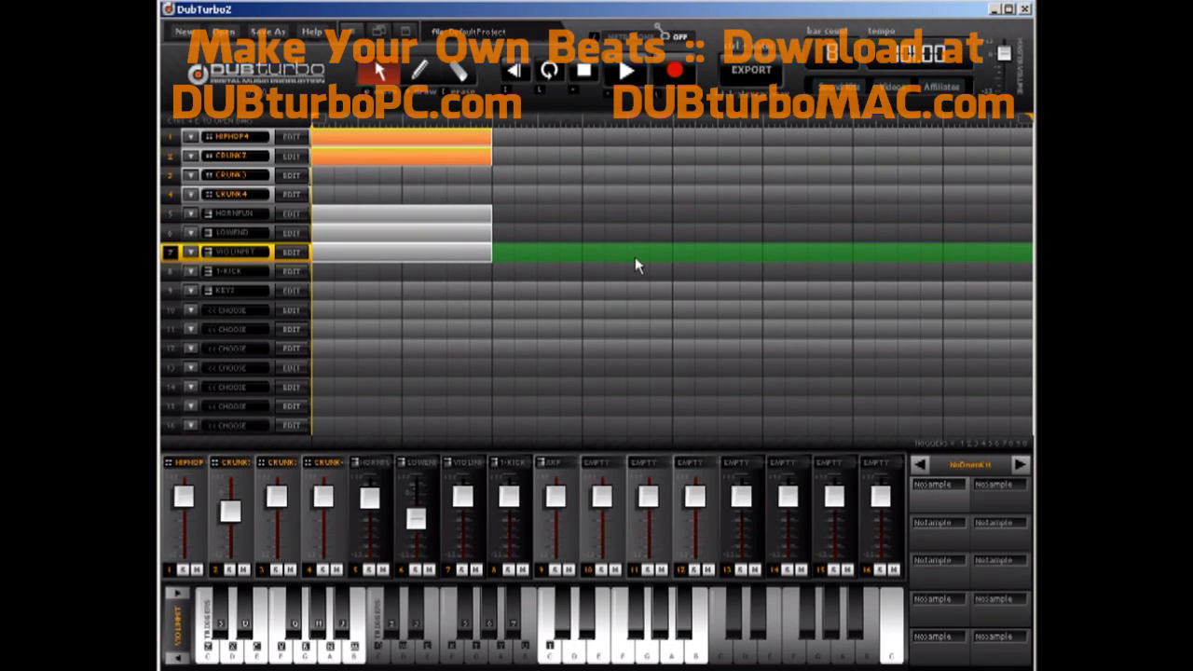
{"action": "left_click_drag", "start_coordinate": [465, 159], "coordinate": [635, 167]}
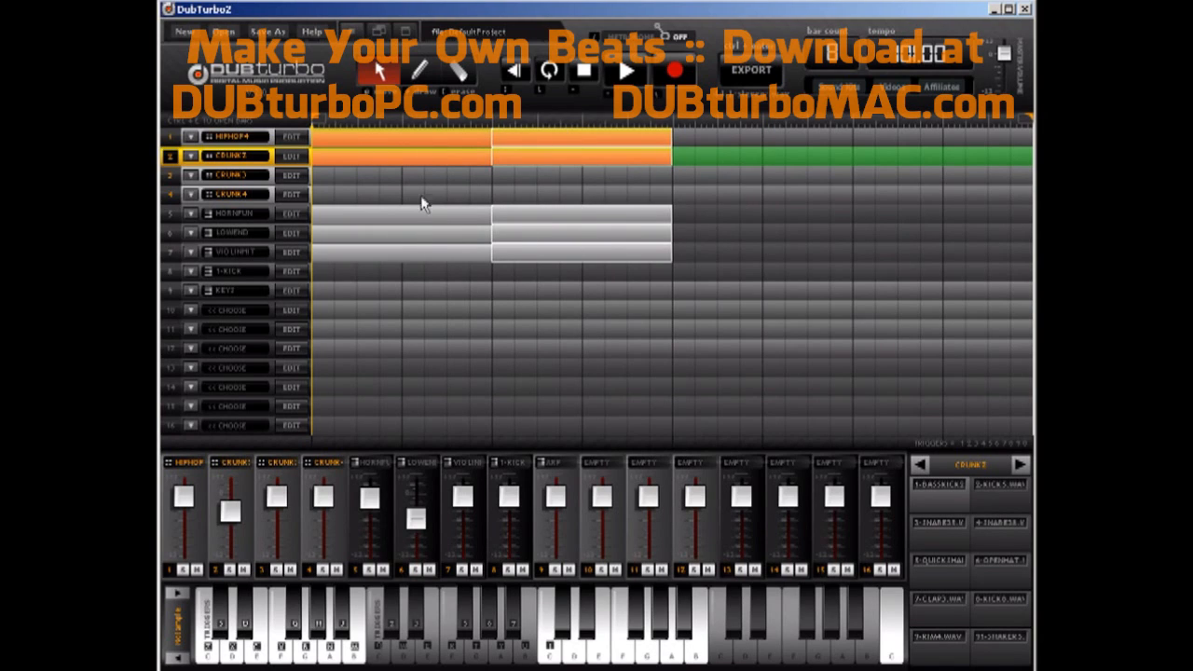
{"action": "left_click_drag", "start_coordinate": [1019, 113], "coordinate": [657, 141]}
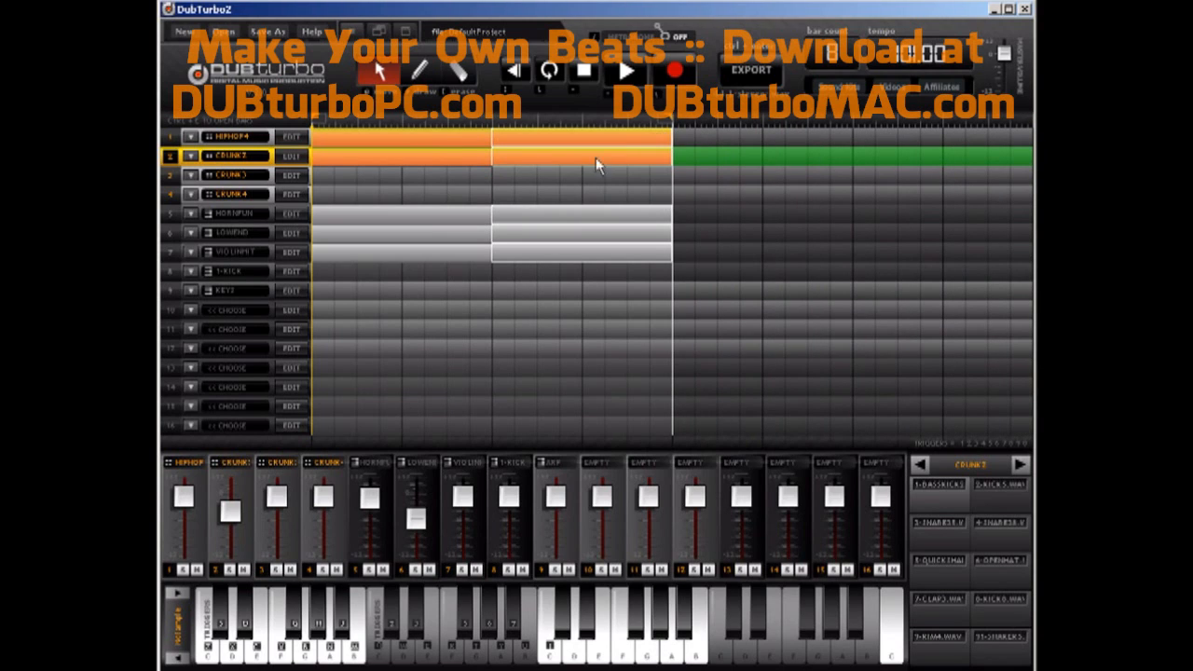
In the bars 3–4 HIPHOP4 clip, add kicks at steps 29–32 and snares at 19, 25 and 31, and erase hi-hats at 23, 27 and 31
{"action": "left_click", "coordinate": [574, 177]}
{"action": "left_click", "coordinate": [572, 136]}
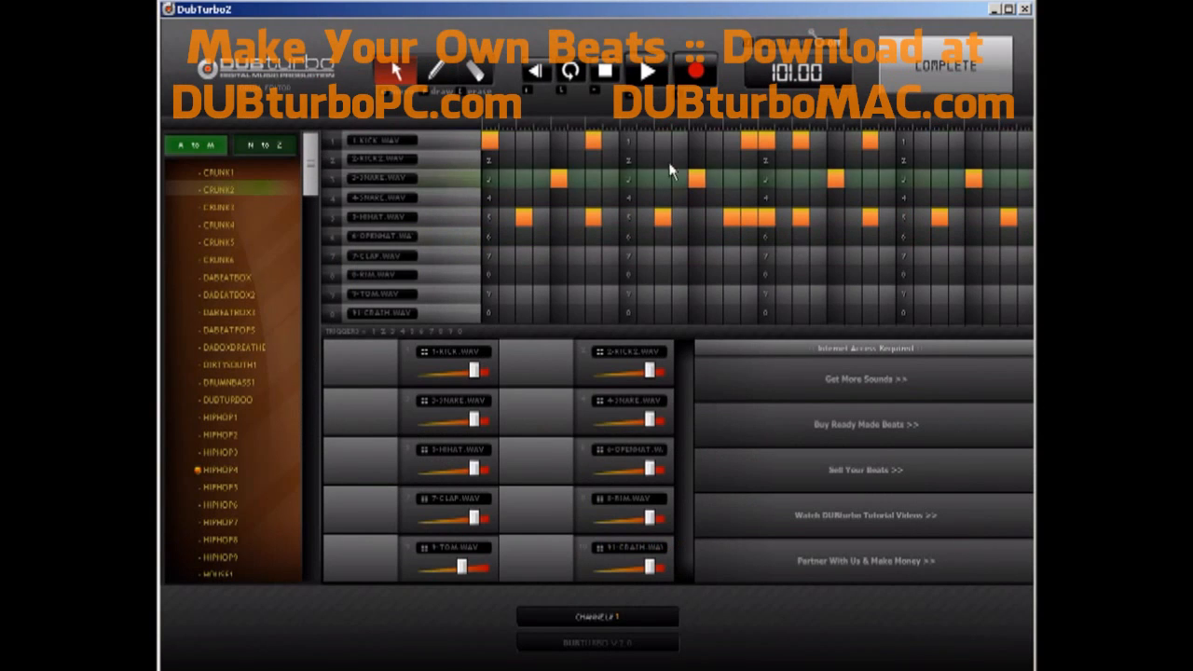
{"action": "left_click", "coordinate": [975, 146]}
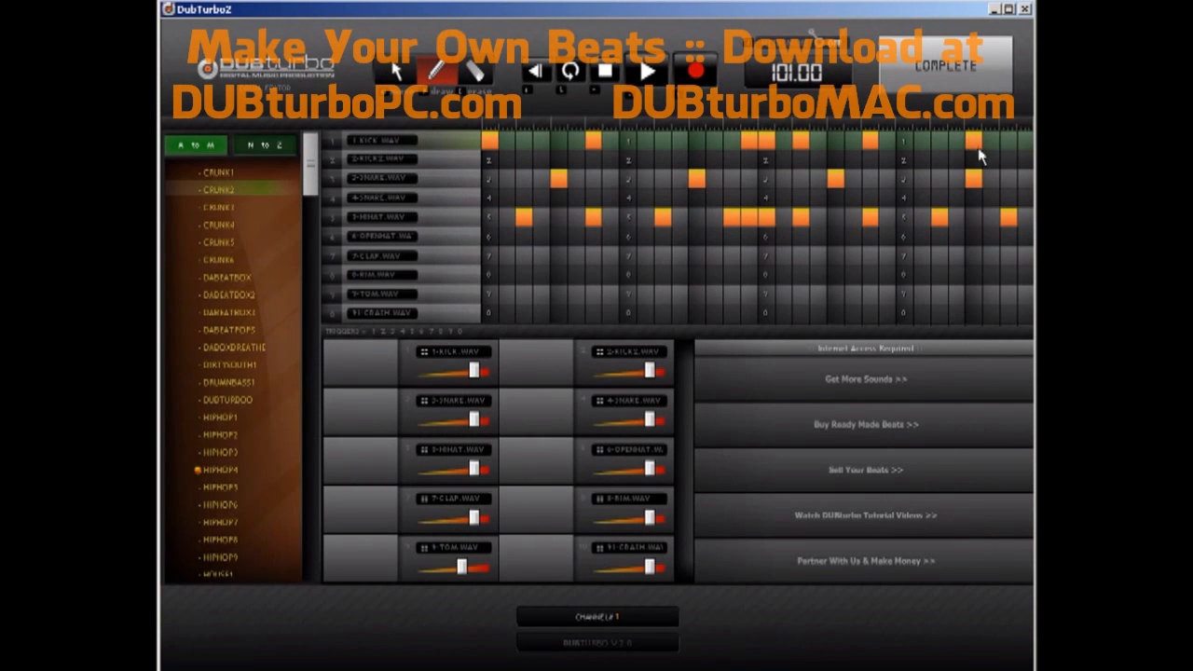
{"action": "left_click", "coordinate": [993, 141]}
{"action": "left_click", "coordinate": [905, 178]}
{"action": "left_click", "coordinate": [1009, 178]}
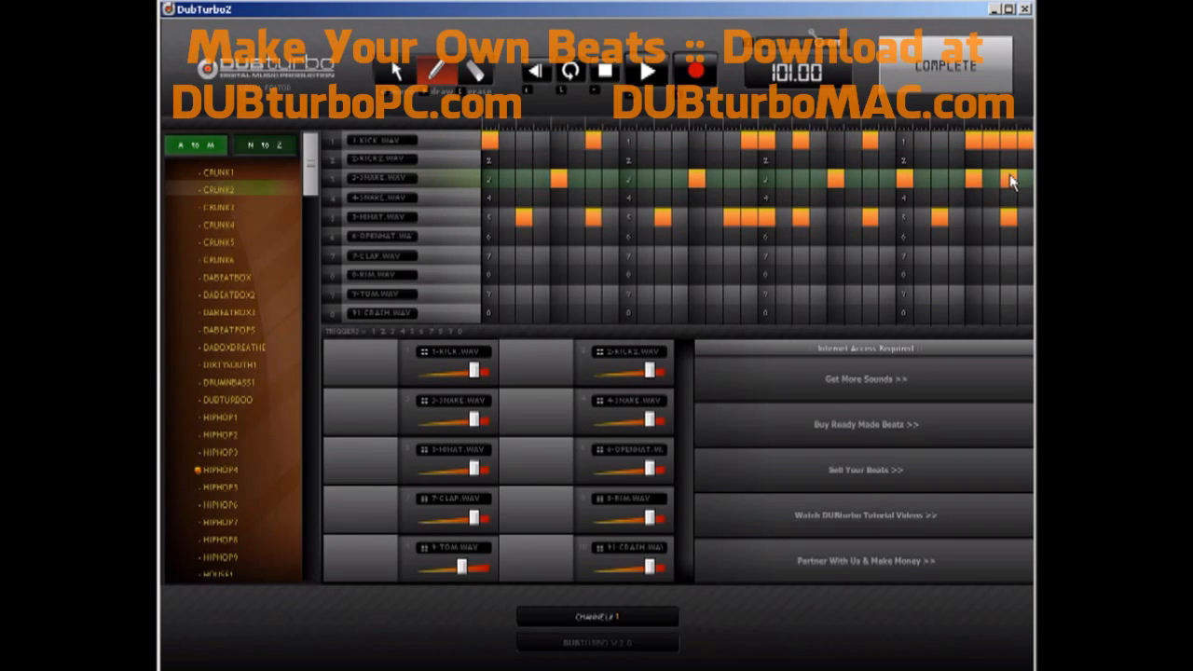
{"action": "left_click", "coordinate": [794, 182]}
{"action": "key", "text": "e"}
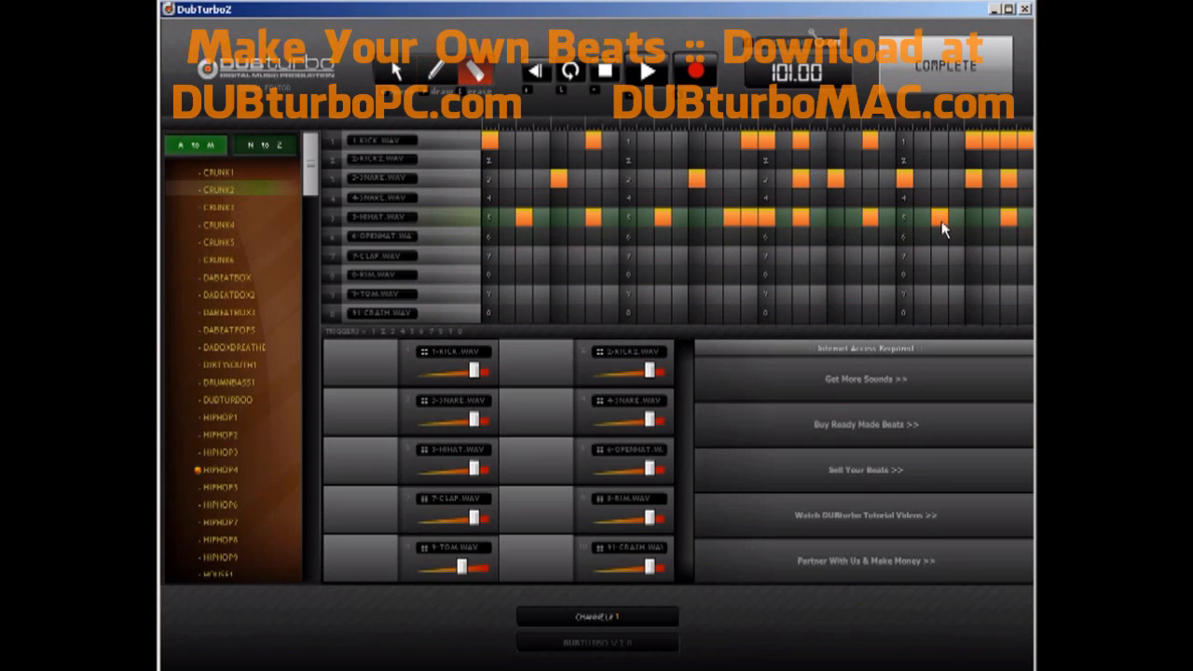
{"action": "left_click", "coordinate": [945, 65]}
In the bars 3–4 CRUNK2 clip, erase the quick shaker hits at steps 24, 27 and 31 and the open hat at step 29
{"action": "left_click", "coordinate": [618, 152]}
{"action": "double_click", "coordinate": [618, 154]}
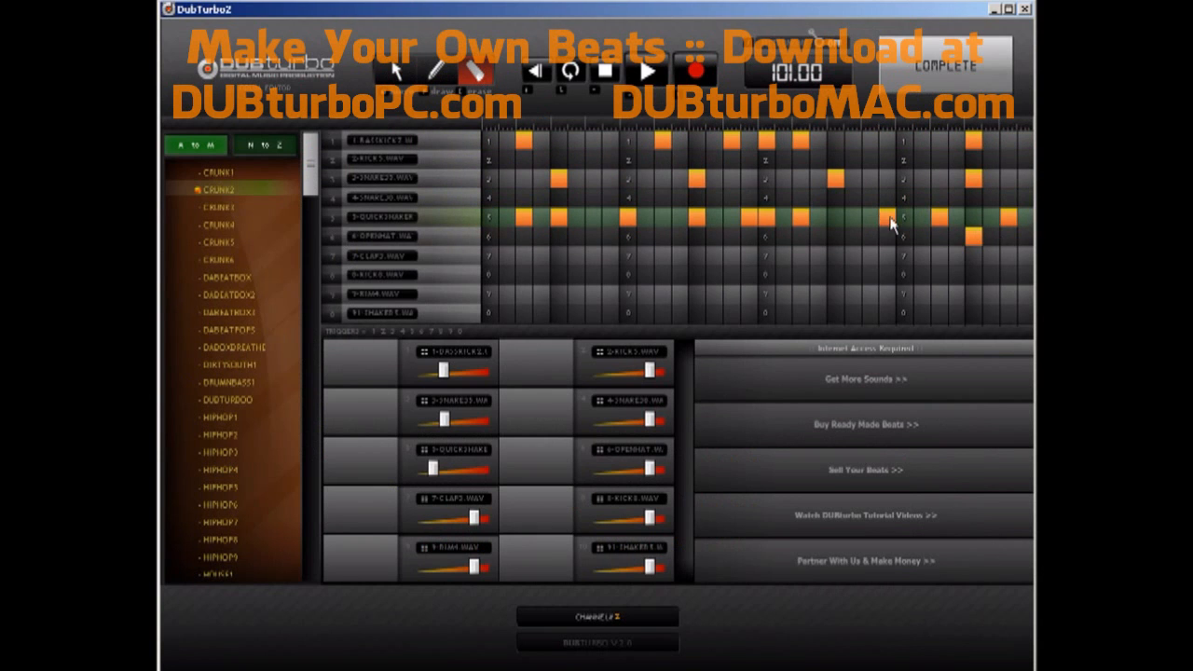
{"action": "left_click", "coordinate": [974, 236]}
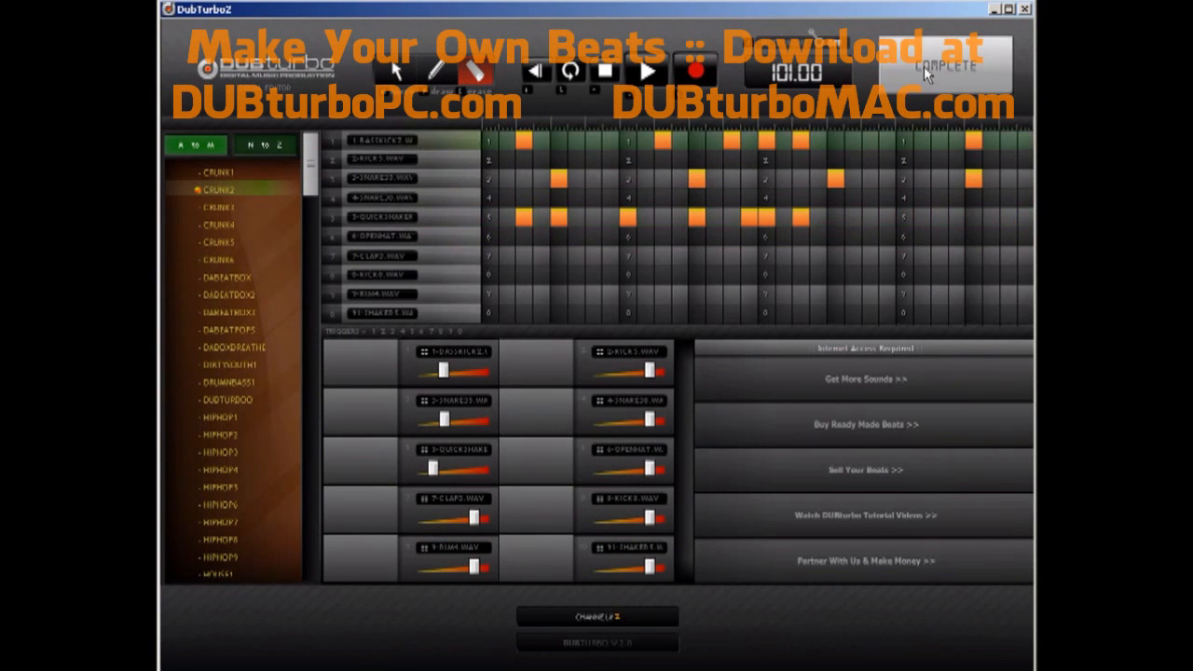
{"action": "left_click", "coordinate": [923, 66]}
In the bars 3–4 clips, raise the pitch of the HORNFUN note at step 31 and the LOWEND note at step 25
{"action": "left_click", "coordinate": [637, 216]}
{"action": "double_click", "coordinate": [637, 216]}
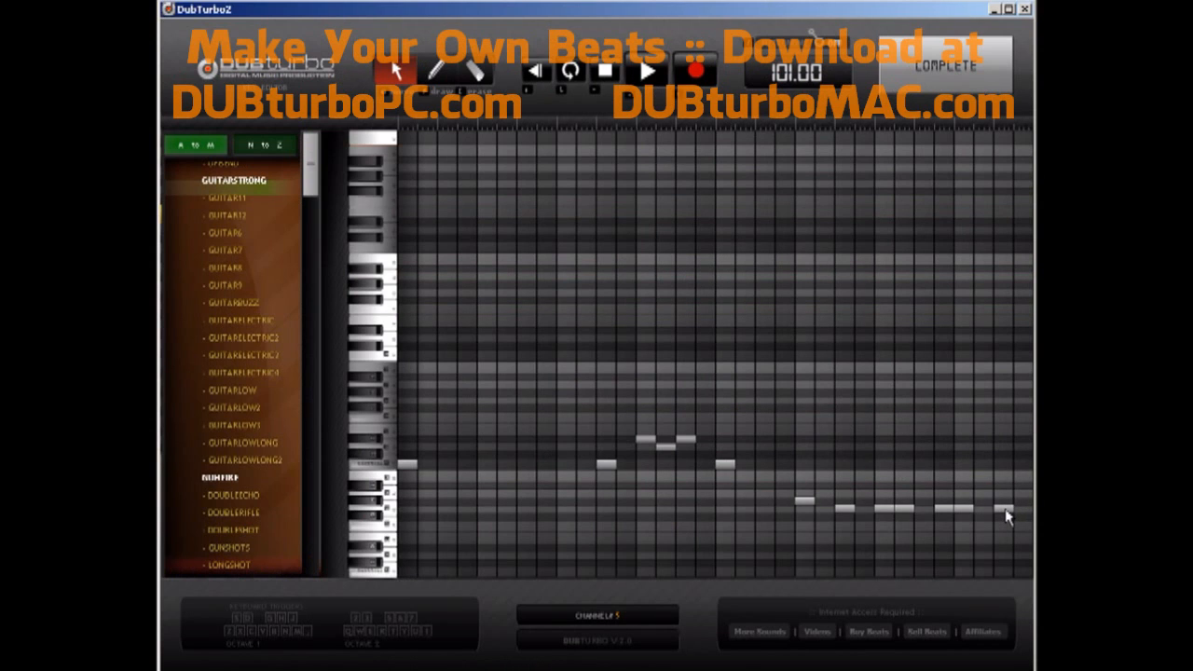
{"action": "left_click_drag", "start_coordinate": [1006, 517], "coordinate": [1005, 467]}
{"action": "left_click", "coordinate": [945, 65]}
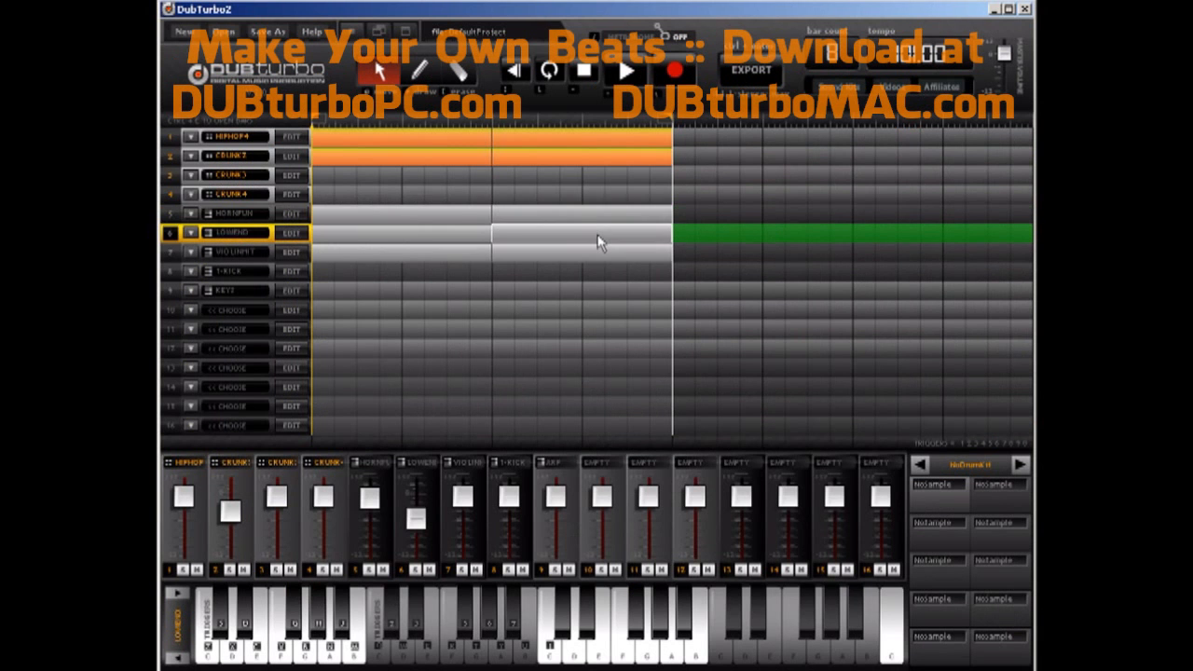
{"action": "double_click", "coordinate": [599, 242]}
{"action": "left_click_drag", "start_coordinate": [882, 513], "coordinate": [884, 465]}
{"action": "left_click", "coordinate": [945, 66]}
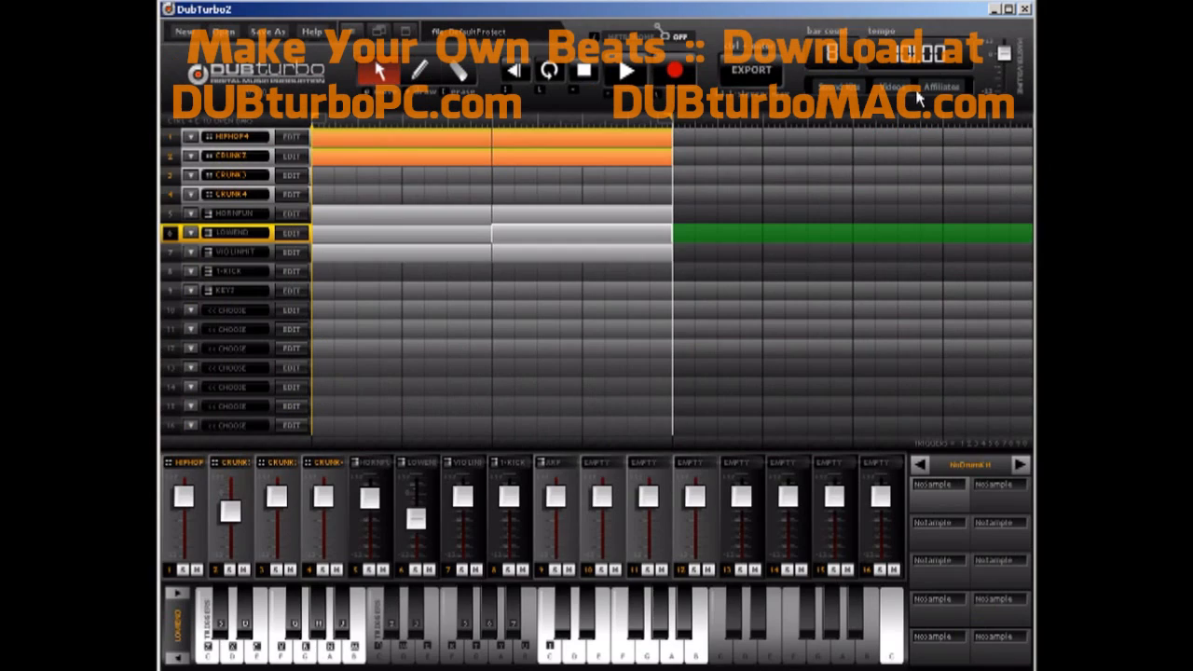
Raise the VIOLINHIT notes at steps 29 and 31 to the same pitch in the bars 3–4 clip, and play back the loop
{"action": "double_click", "coordinate": [600, 257]}
{"action": "left_click_drag", "start_coordinate": [963, 466], "coordinate": [965, 411]}
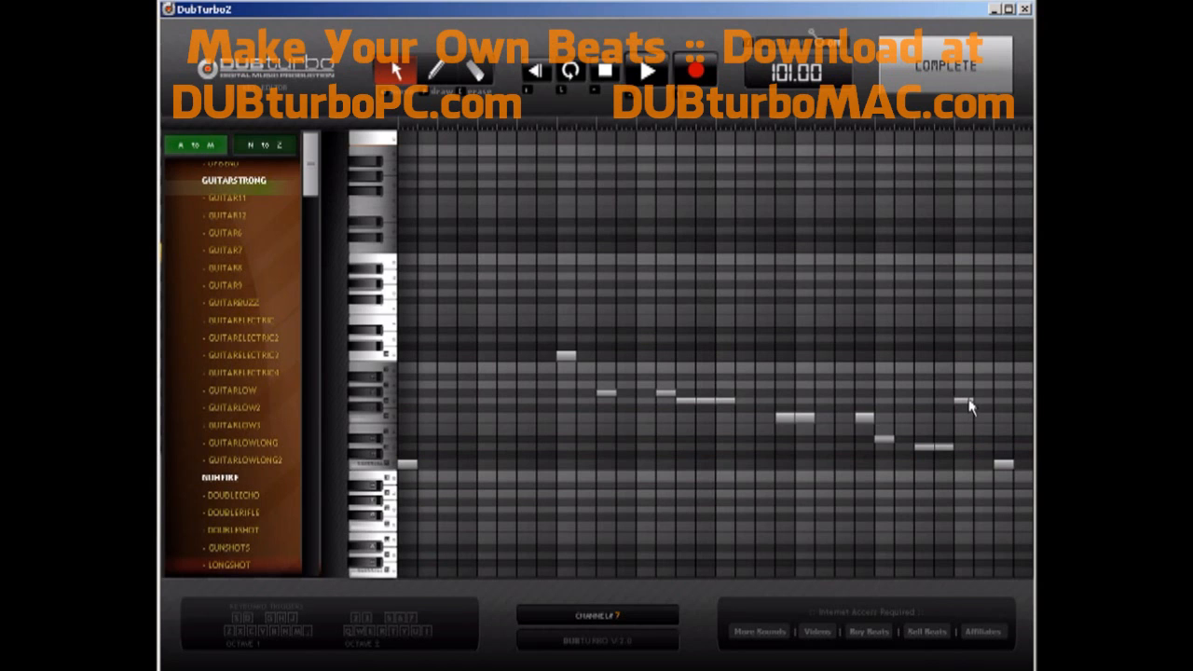
{"action": "left_click_drag", "start_coordinate": [995, 463], "coordinate": [1007, 401]}
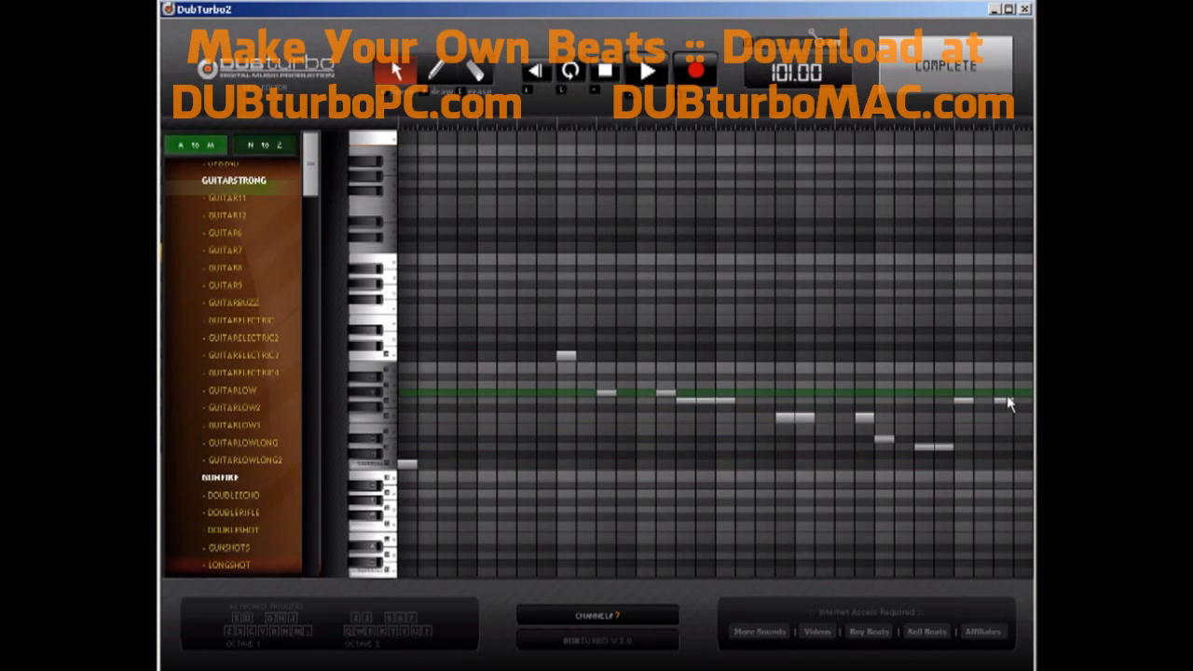
{"action": "left_click", "coordinate": [909, 67]}
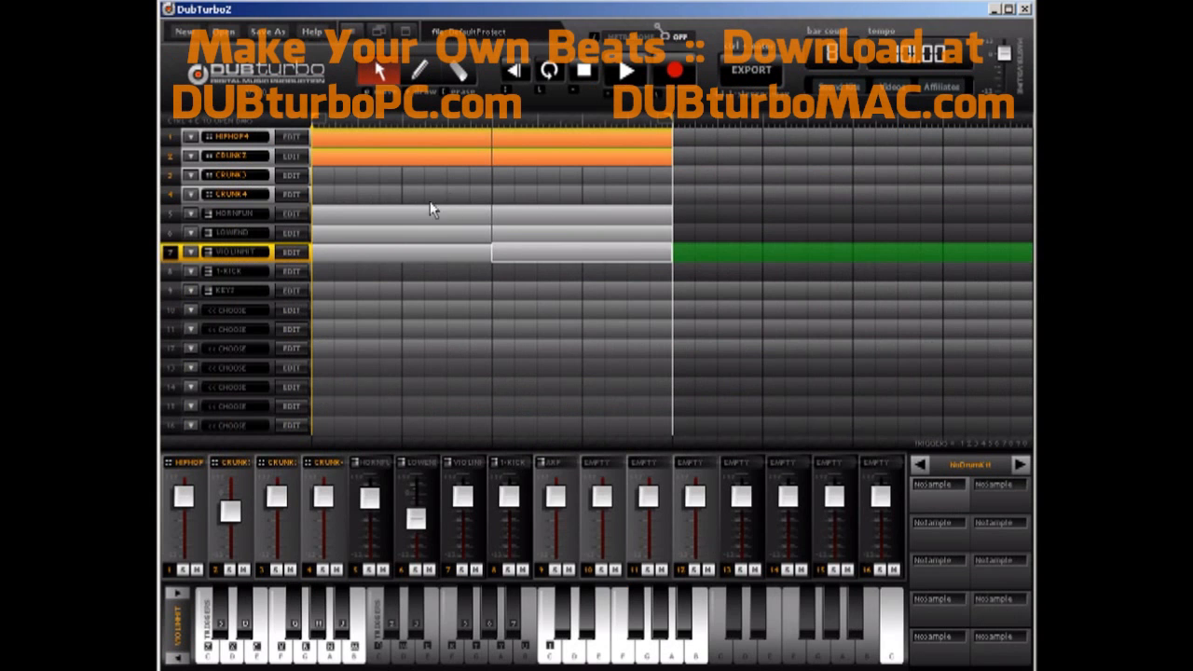
{"action": "left_click", "coordinate": [546, 368]}
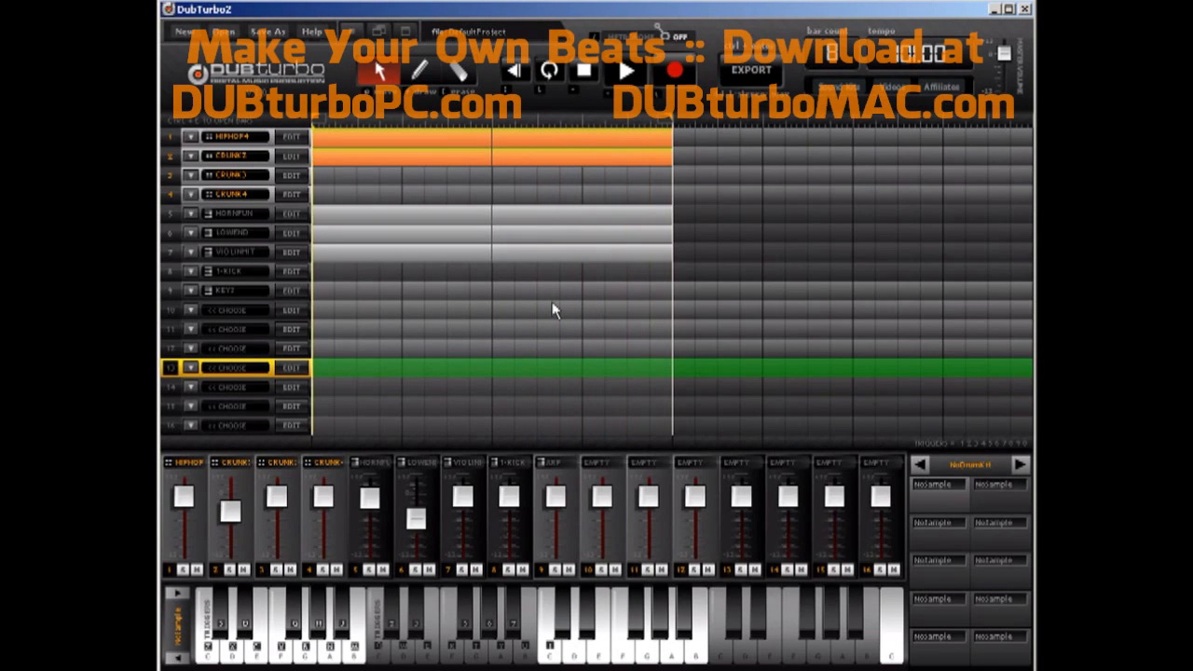
{"action": "key", "text": "space"}
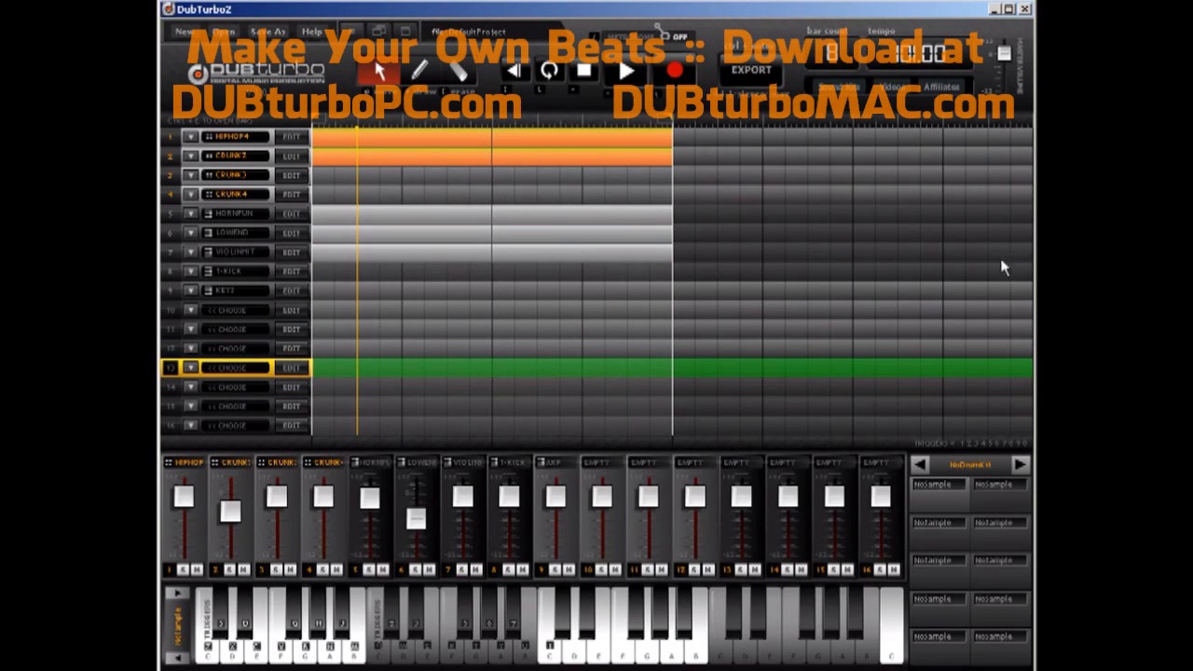
Duplicate all clips of bars 1–4 on tracks 1, 2, 5, 6 and 7 into bars 5–8, and extend the loop range through bar 8
{"action": "left_click", "coordinate": [403, 137]}
{"action": "left_click", "coordinate": [430, 161]}
{"action": "left_click", "coordinate": [550, 137]}
{"action": "left_click", "coordinate": [550, 152]}
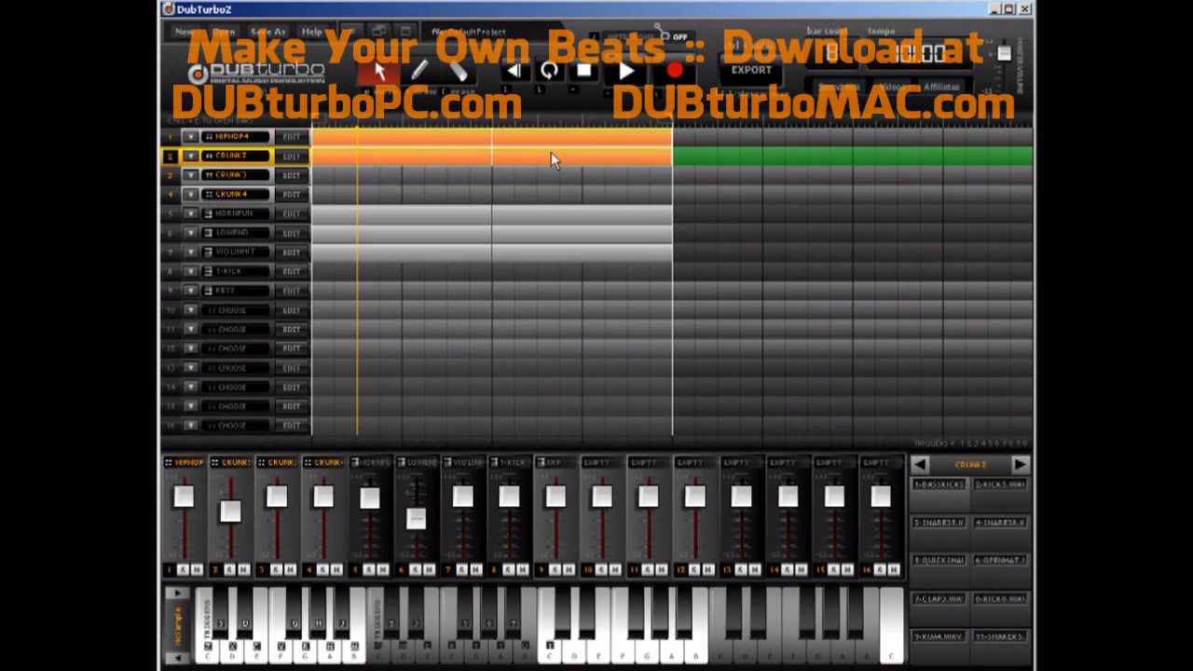
{"action": "left_click", "coordinate": [541, 232]}
{"action": "left_click", "coordinate": [527, 253]}
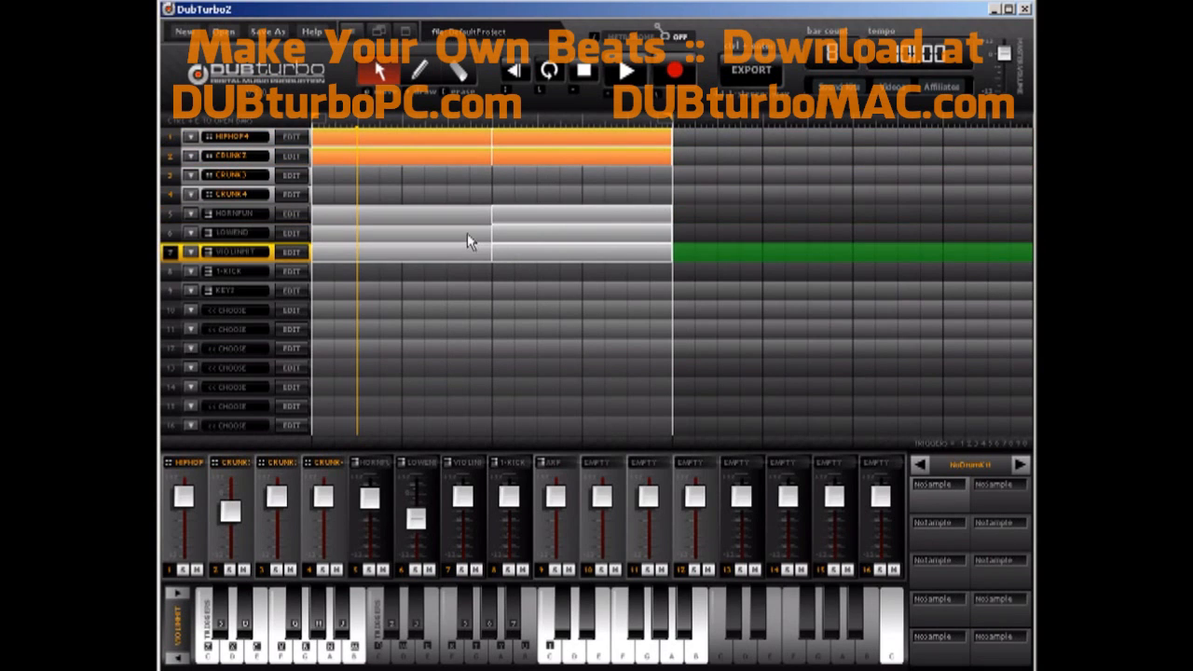
{"action": "left_click", "coordinate": [466, 233]}
{"action": "left_click", "coordinate": [473, 213]}
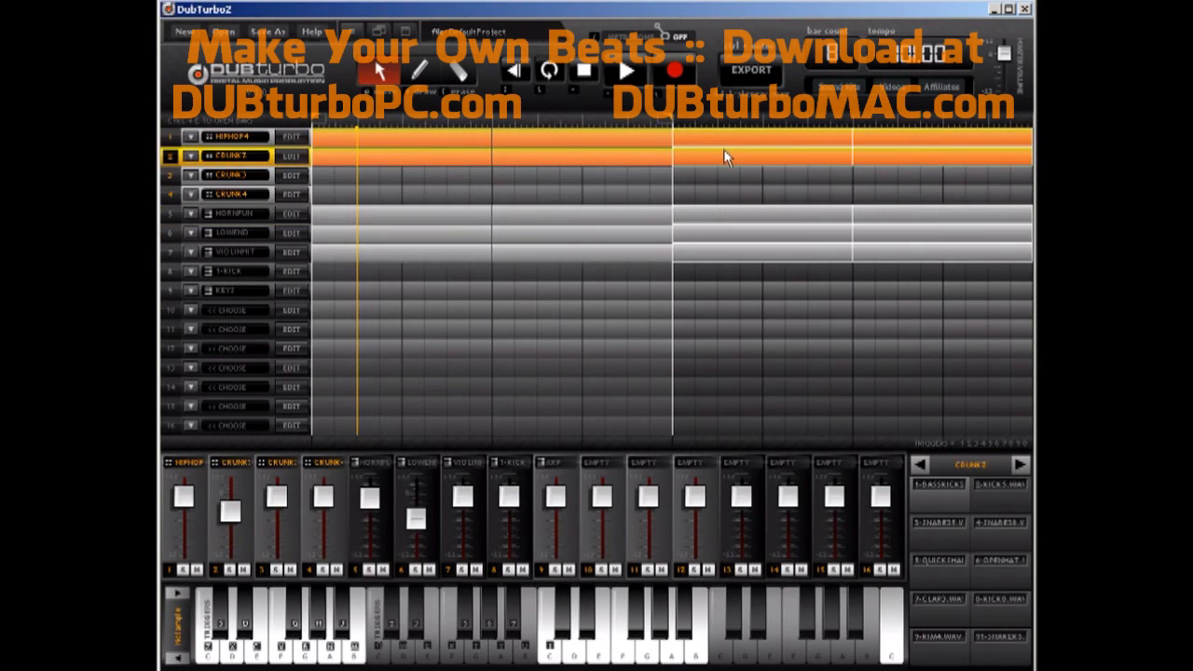
{"action": "left_click_drag", "start_coordinate": [664, 128], "coordinate": [1020, 122]}
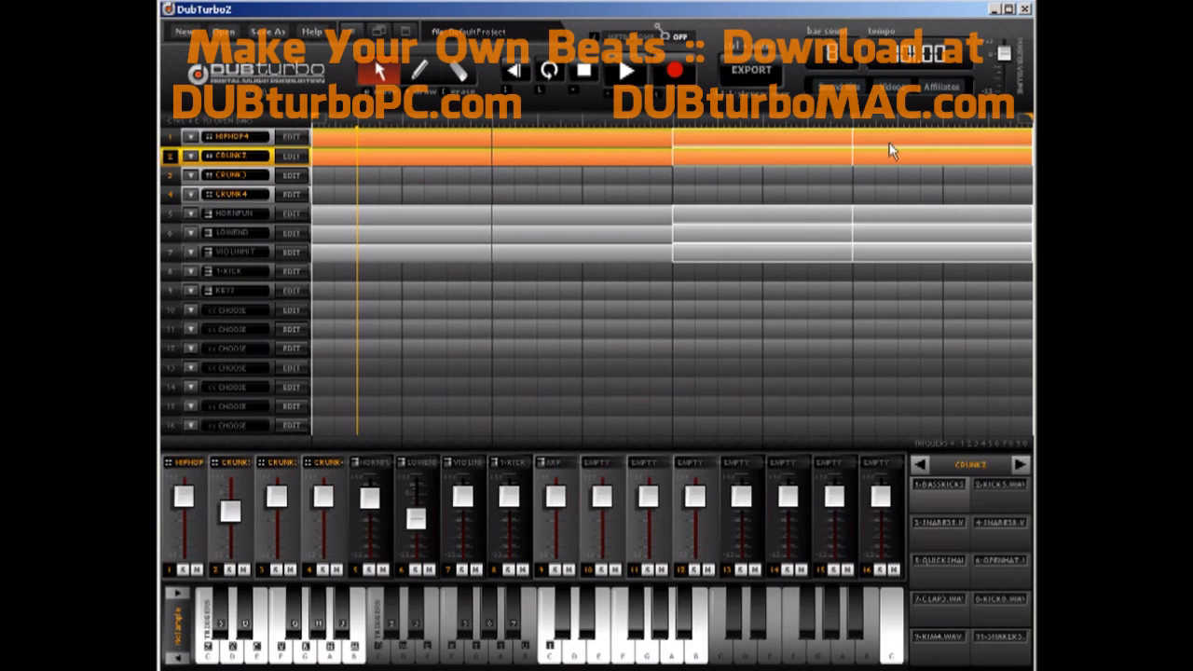
Add a crash cymbal hit at step 1 of the HIPHOP4 clip at bars 5–6
{"action": "left_click", "coordinate": [743, 148]}
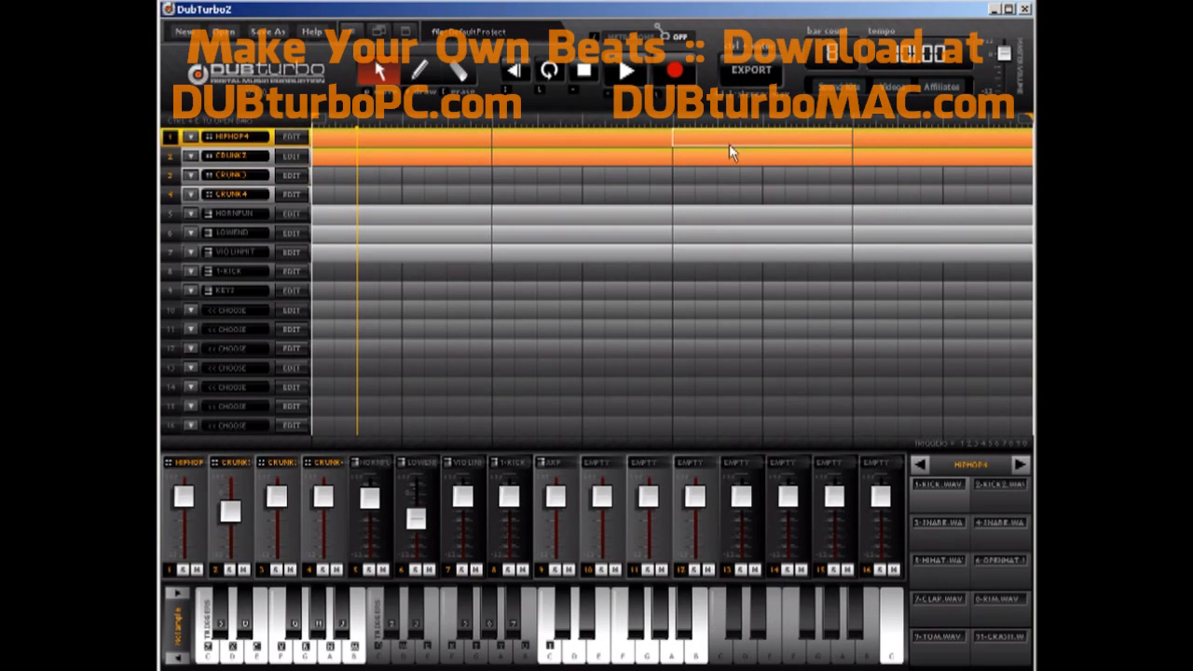
{"action": "left_click", "coordinate": [298, 156]}
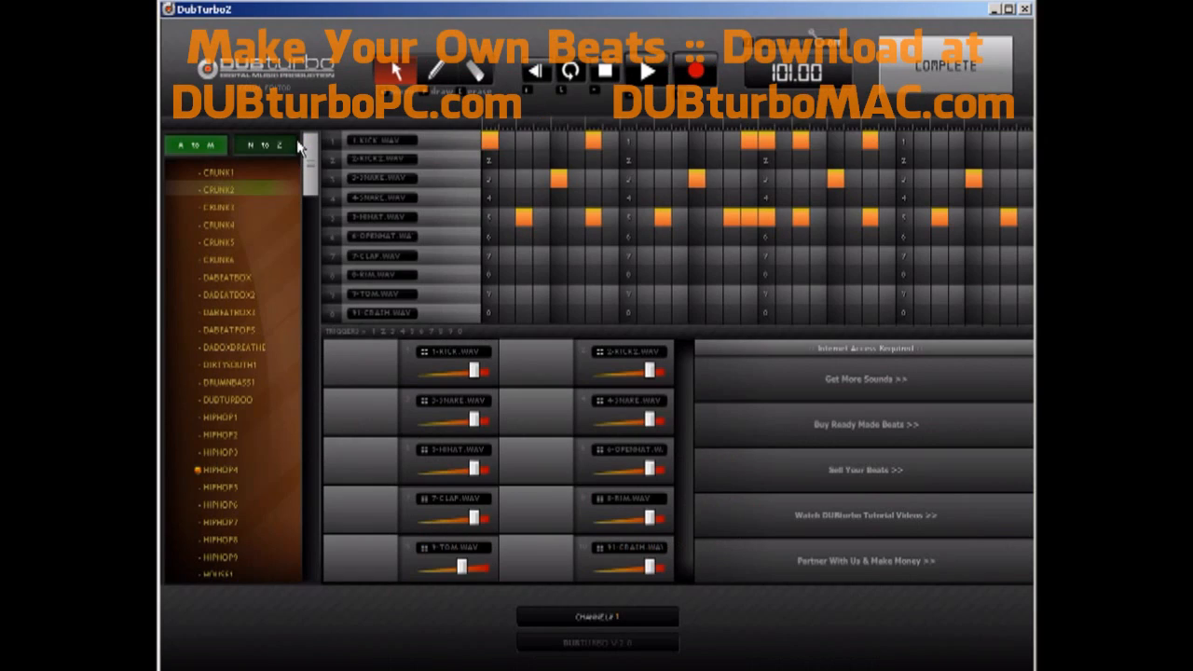
{"action": "left_click", "coordinate": [436, 73]}
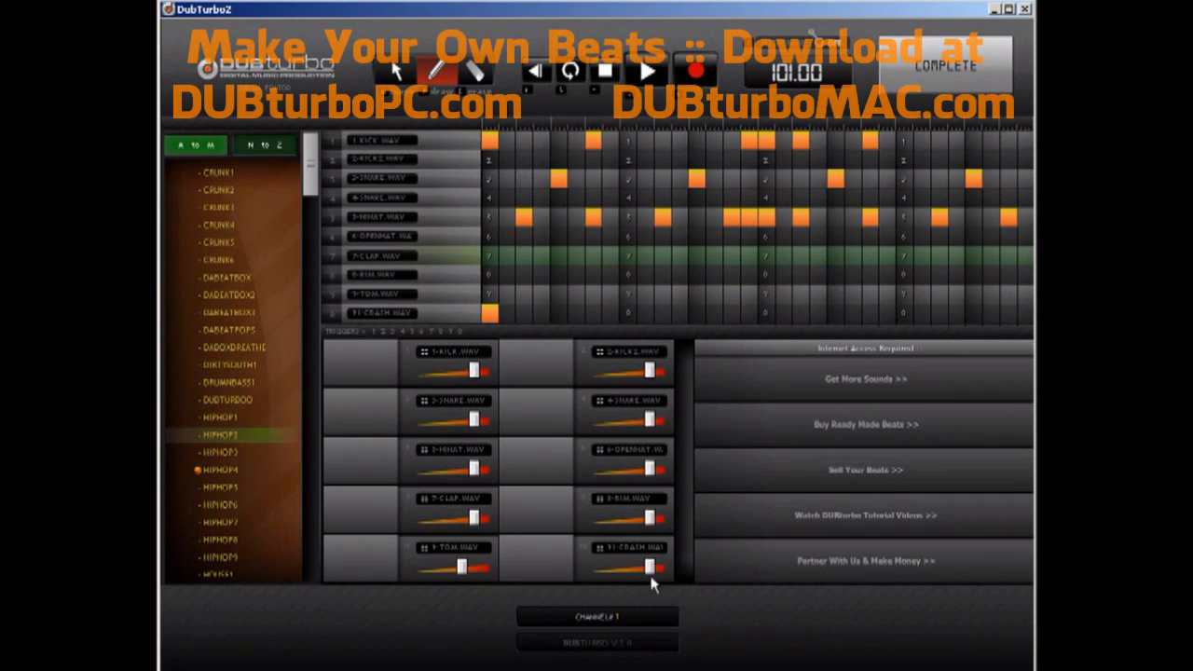
{"action": "left_click", "coordinate": [949, 67]}
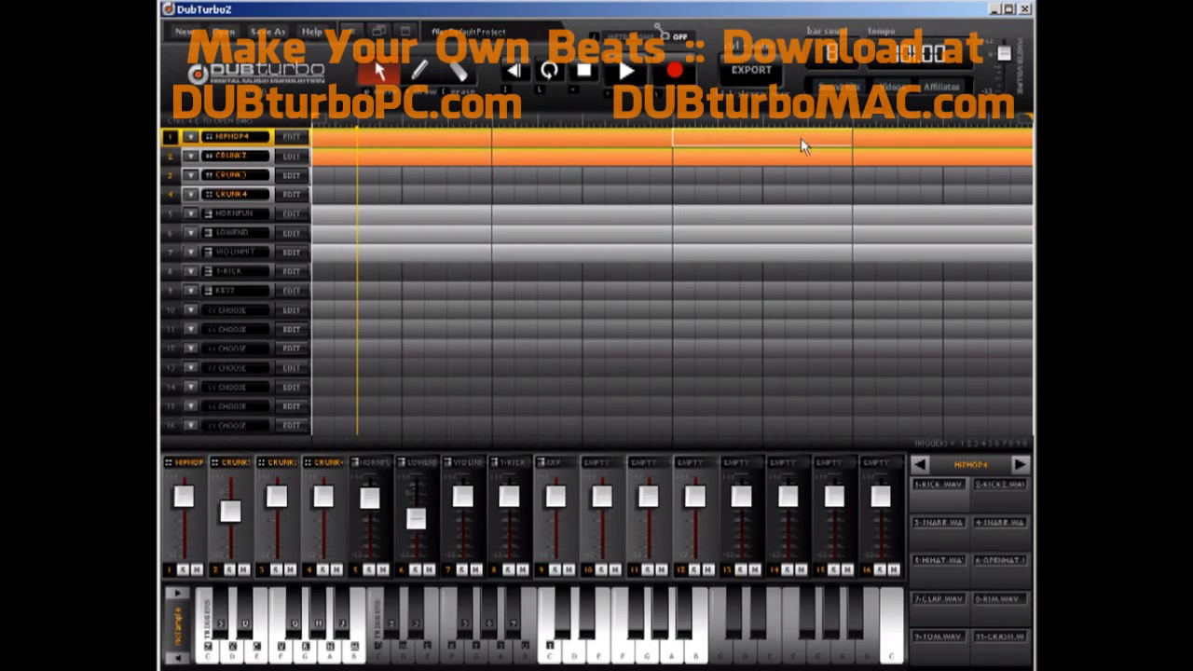
Add kicks at steps 21, 22, 24 and 25 in the HIPHOP4 clip at bars 7–8
{"action": "double_click", "coordinate": [933, 158]}
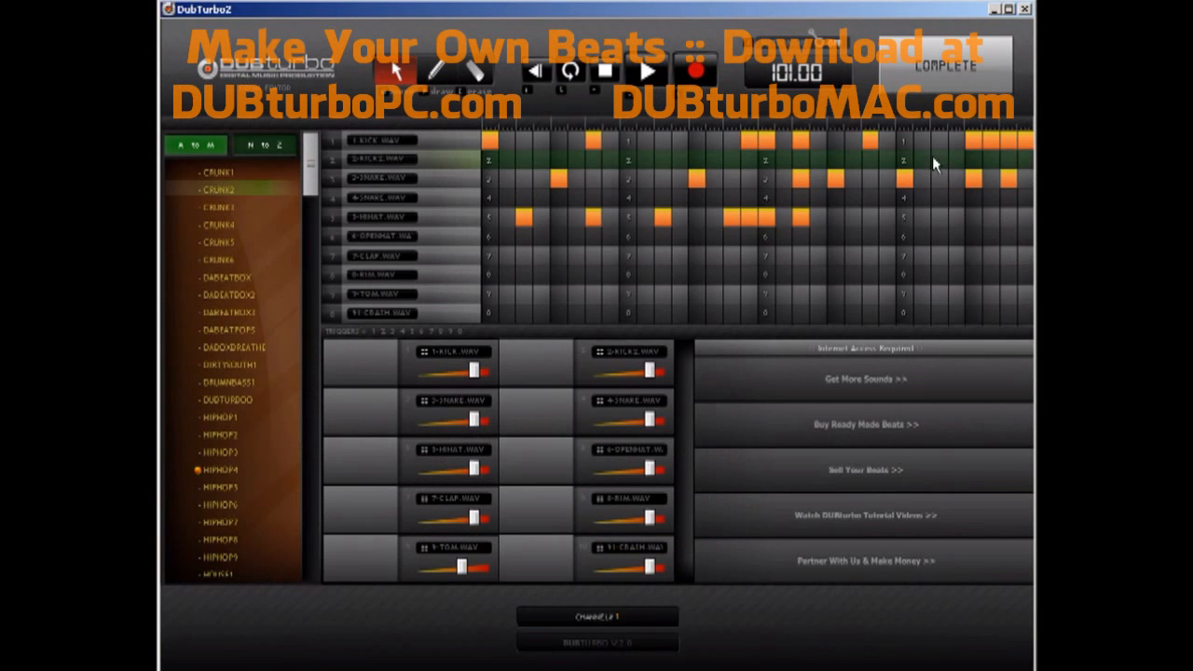
{"action": "left_click", "coordinate": [436, 74]}
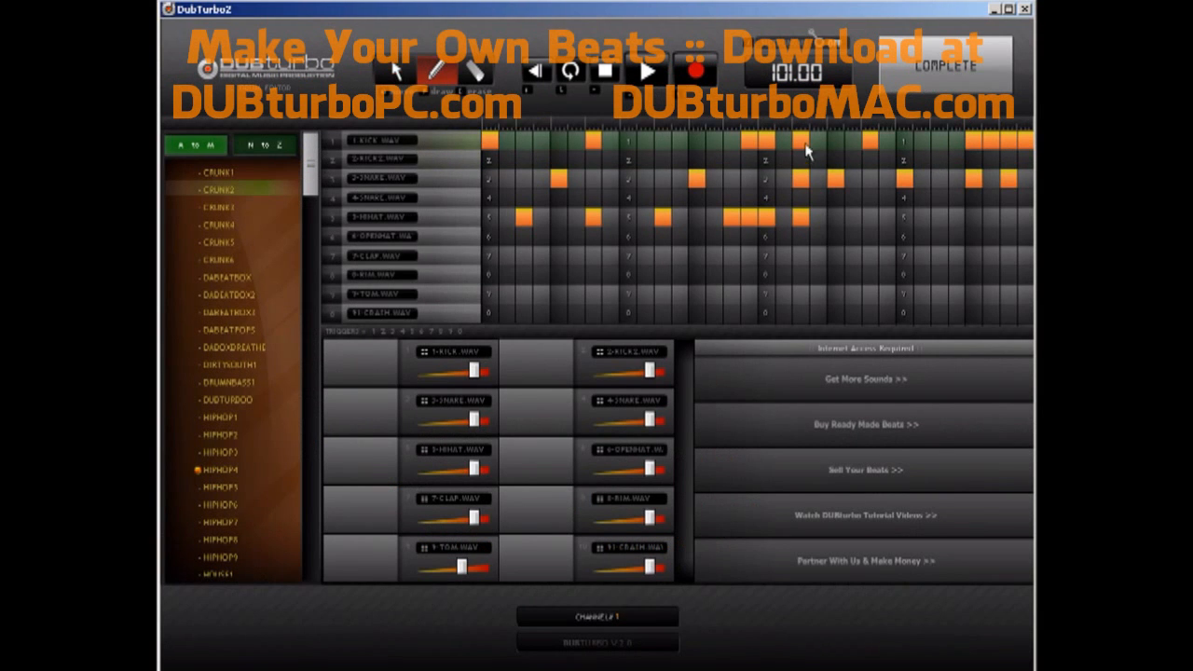
{"action": "left_click", "coordinate": [836, 141]}
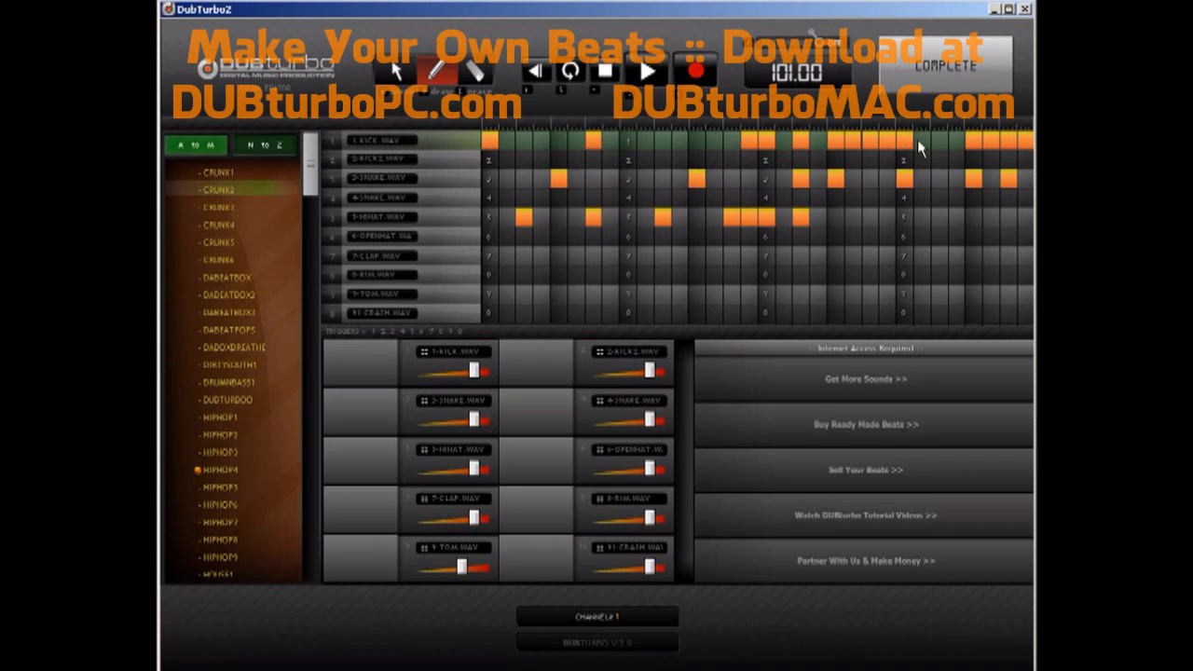
{"action": "left_click", "coordinate": [946, 79]}
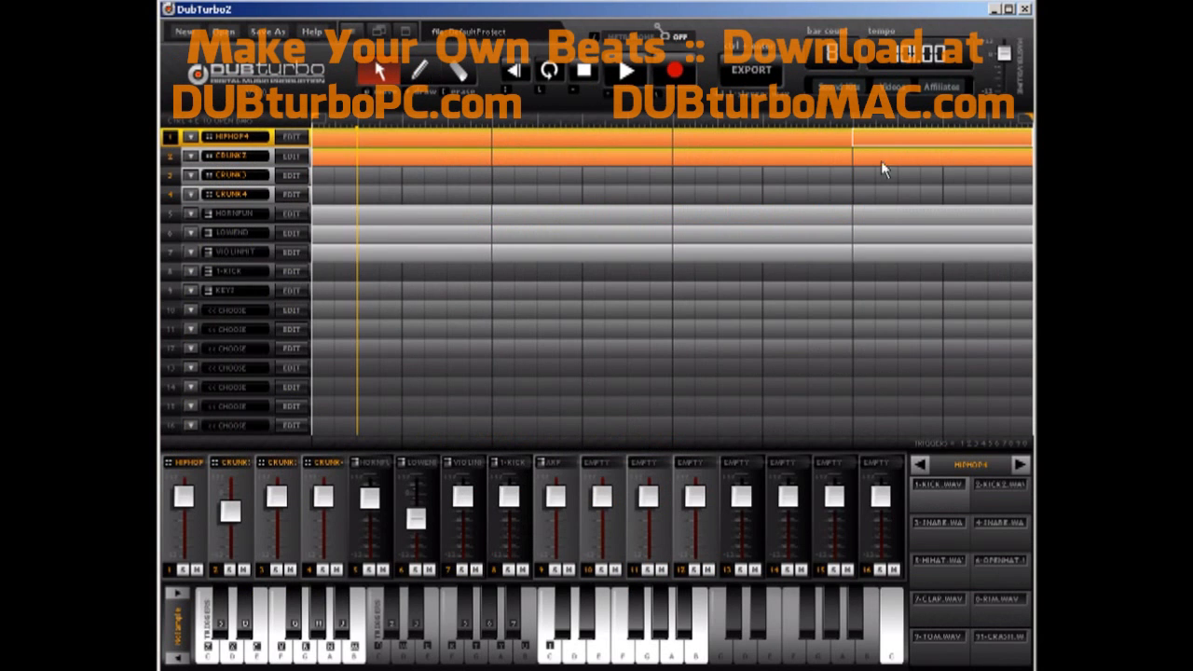
Erase the snare and kick hits at step 29 of the CRUNK2 clip at bars 7–8
{"action": "left_click", "coordinate": [948, 159]}
{"action": "double_click", "coordinate": [948, 156]}
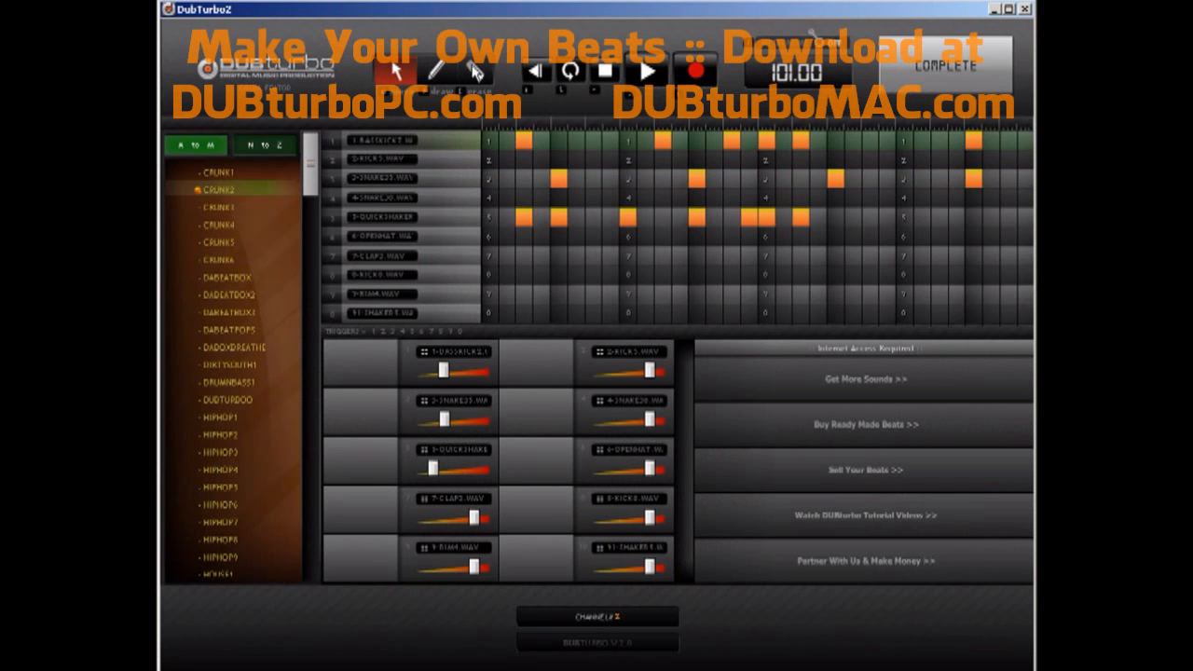
{"action": "left_click", "coordinate": [973, 178]}
{"action": "left_click", "coordinate": [974, 141]}
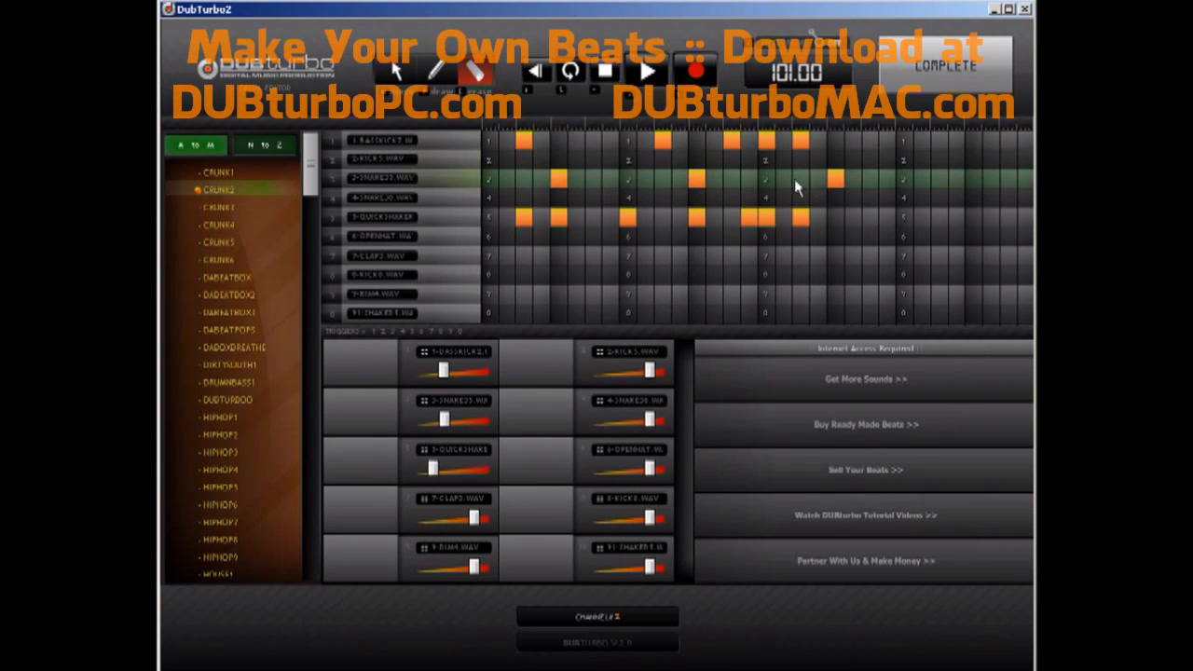
{"action": "left_click", "coordinate": [925, 67]}
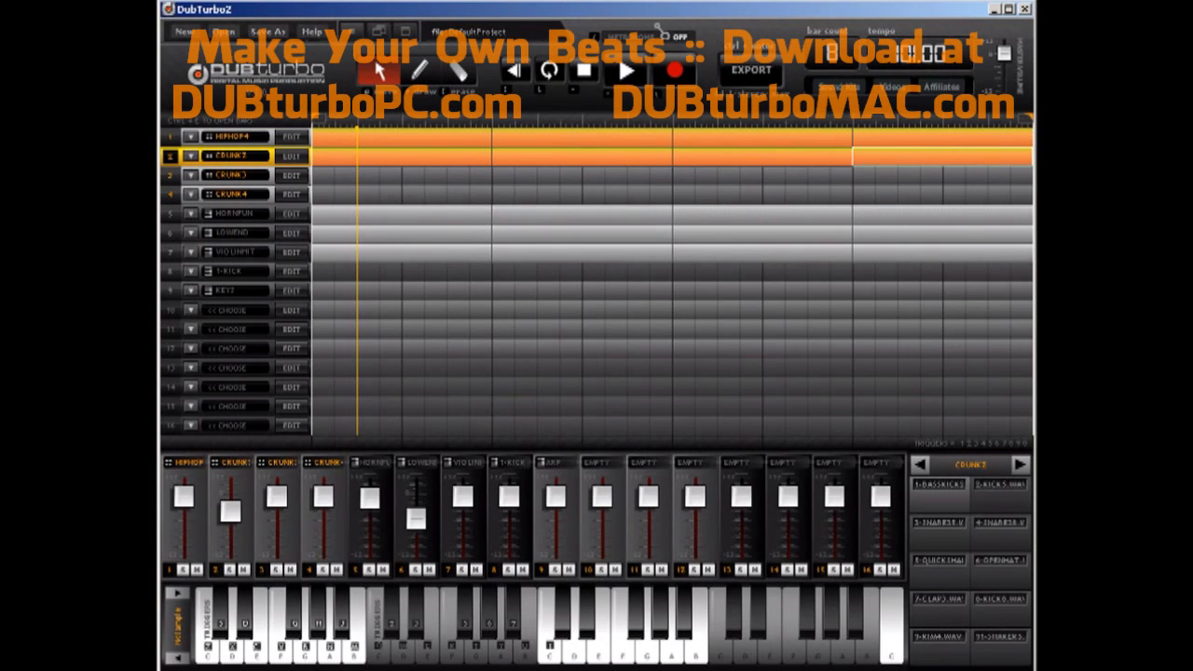
Draw a rising run of higher notes at steps 25, 27, 28 and 29–32 in the HORNFUN clip at bars 7–8
{"action": "left_click", "coordinate": [897, 217]}
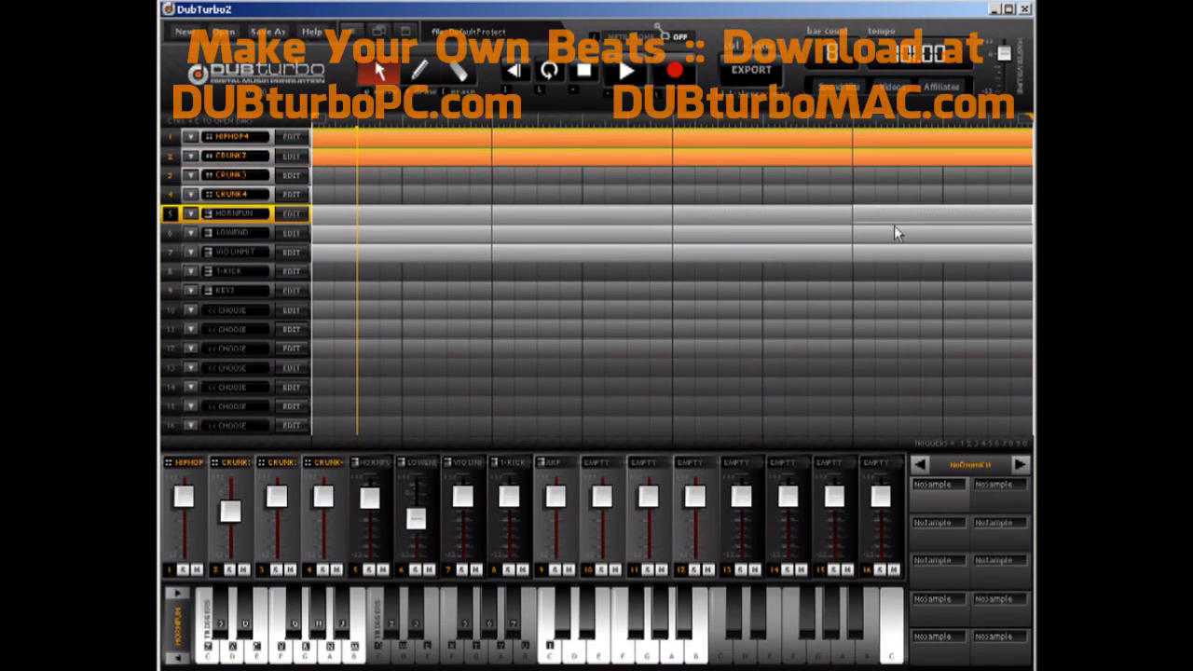
{"action": "key", "text": "ctrl+e"}
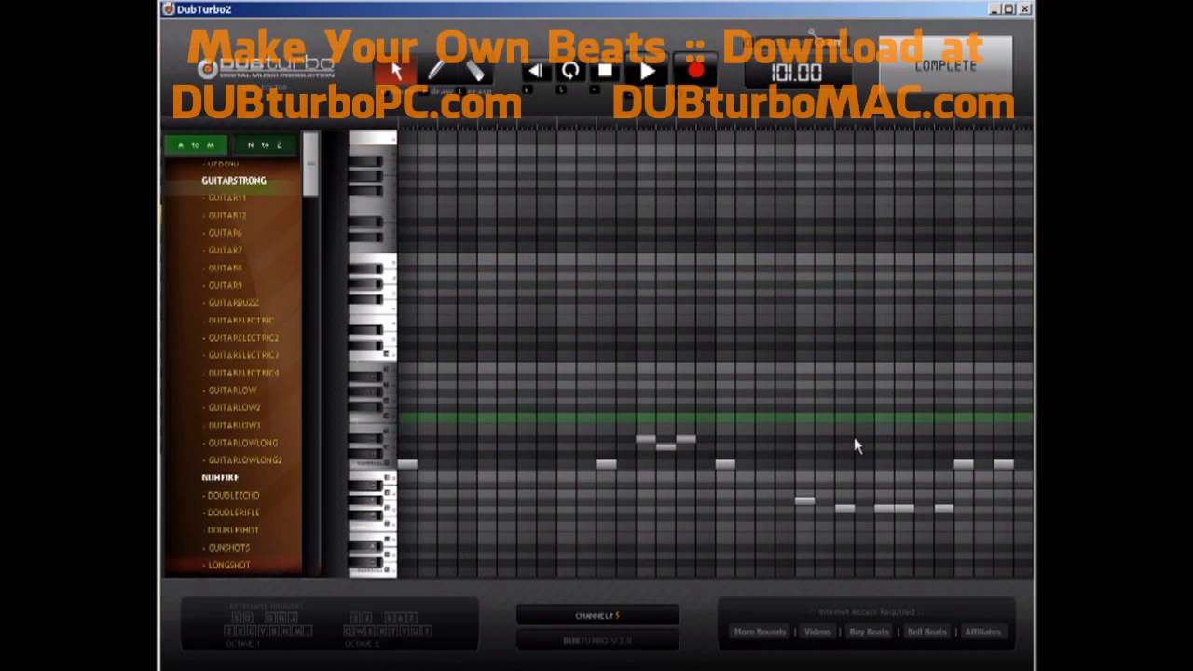
{"action": "left_click", "coordinate": [439, 74]}
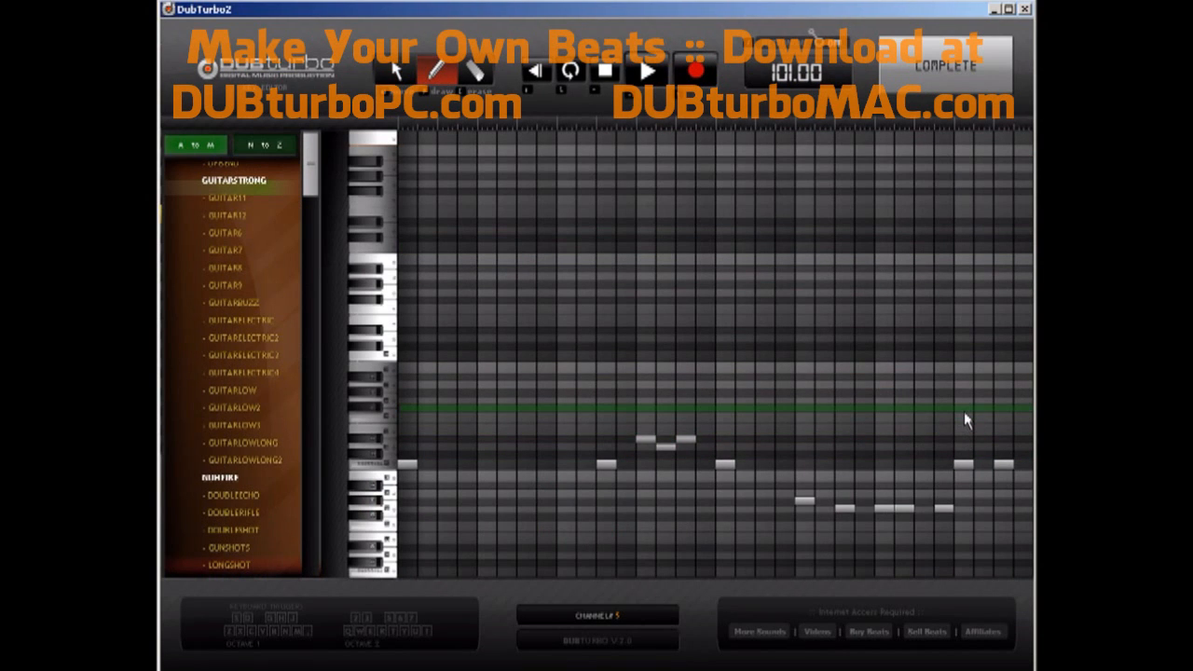
{"action": "left_click", "coordinate": [884, 401]}
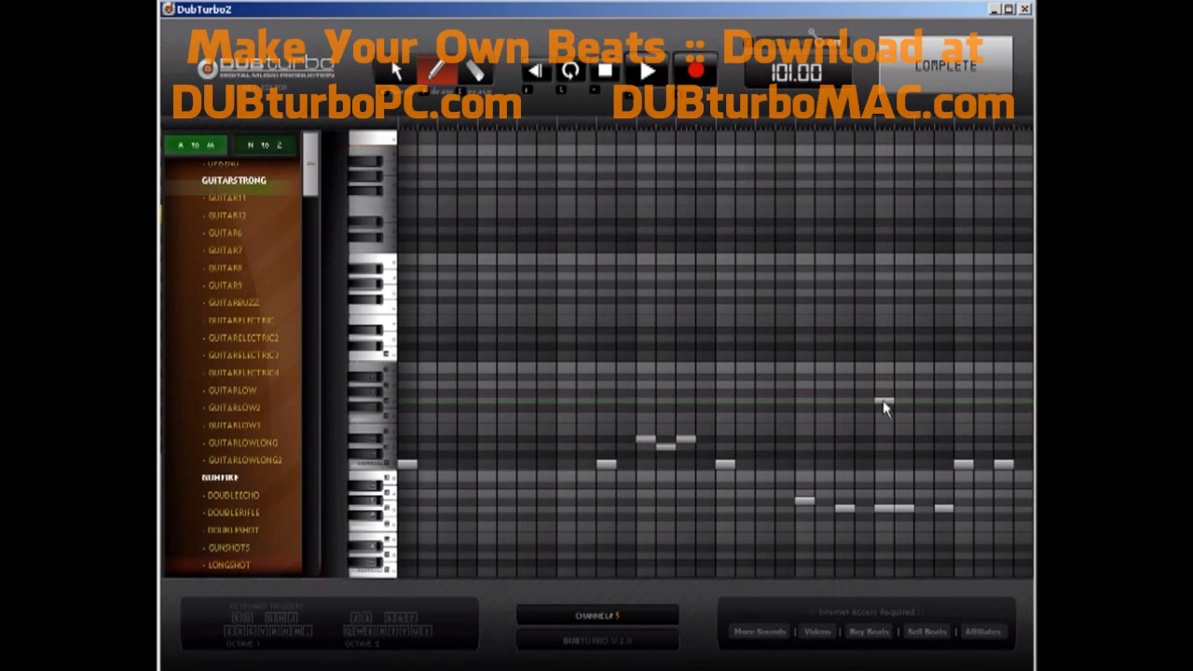
{"action": "left_click", "coordinate": [921, 401]}
{"action": "left_click", "coordinate": [942, 392]}
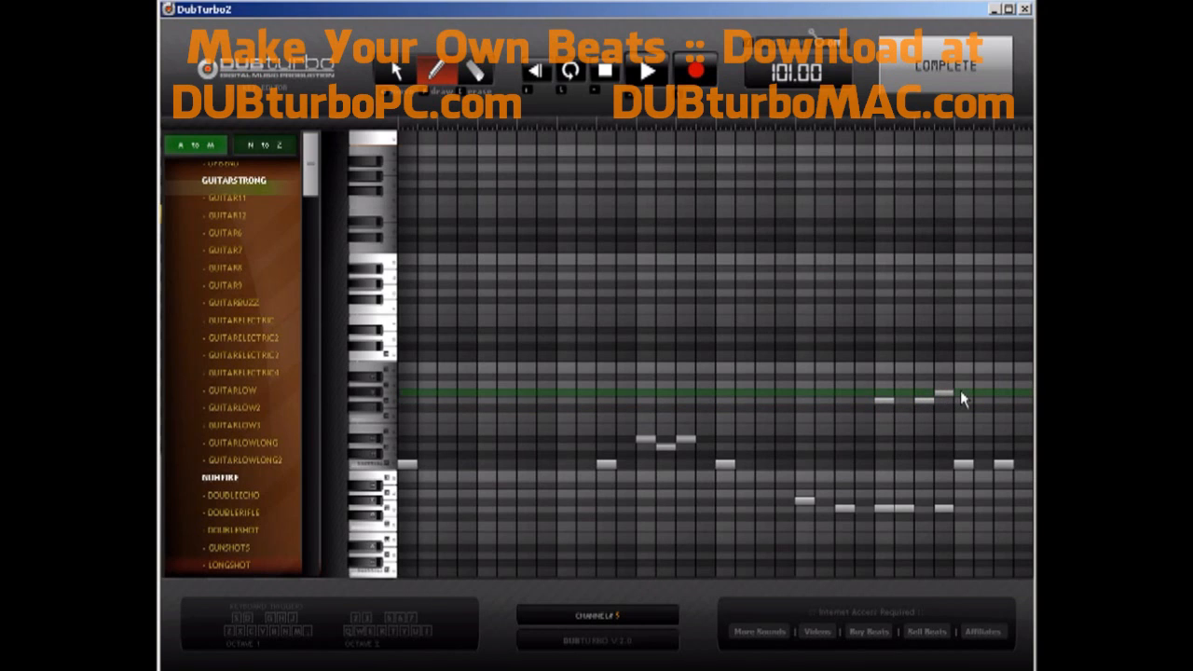
{"action": "left_click_drag", "start_coordinate": [969, 356], "coordinate": [1005, 362]}
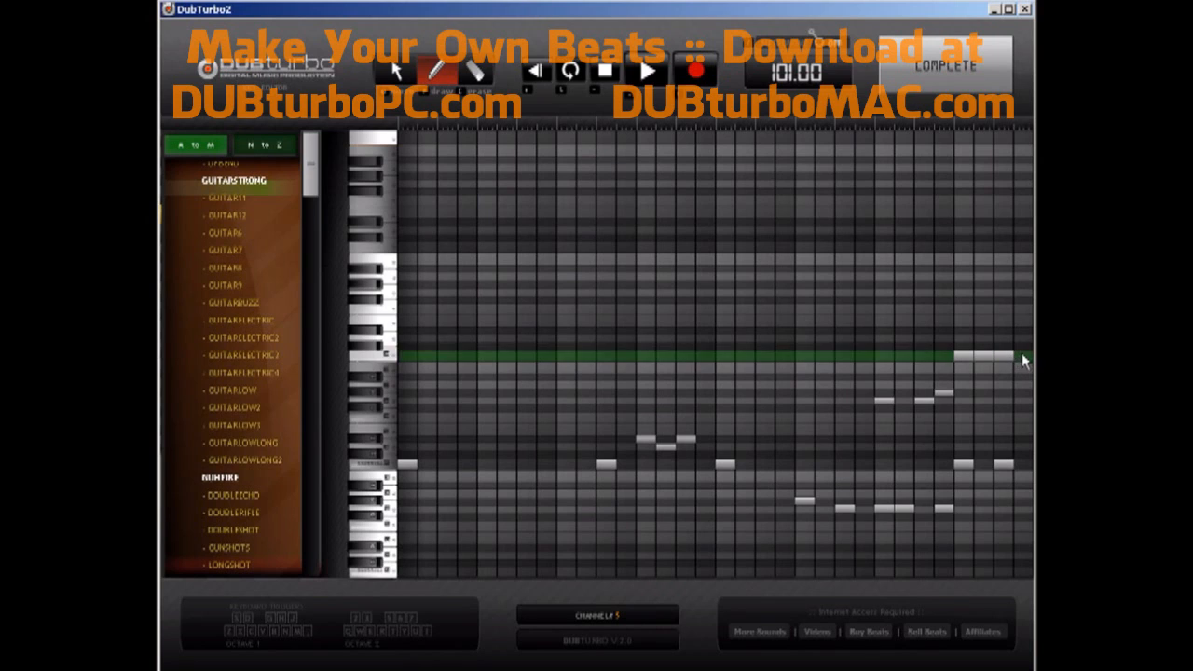
{"action": "left_click", "coordinate": [1020, 355]}
Erase the low notes at steps 23, 25, 26, 28, 29 and 31 of the HORNFUN clip at bars 7–8
{"action": "key", "text": "e"}
{"action": "left_click", "coordinate": [1000, 462]}
{"action": "left_click", "coordinate": [964, 463]}
{"action": "left_click", "coordinate": [946, 514]}
{"action": "left_click", "coordinate": [943, 510]}
{"action": "left_click", "coordinate": [907, 509]}
{"action": "left_click", "coordinate": [888, 508]}
{"action": "left_click", "coordinate": [846, 509]}
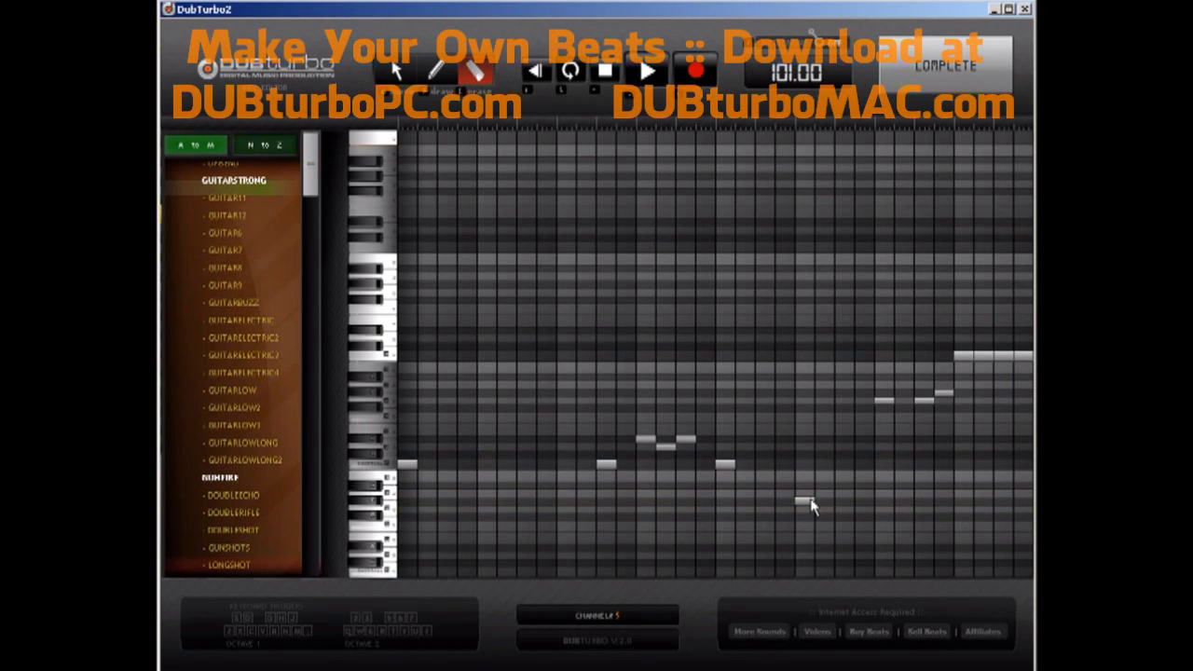
{"action": "left_click", "coordinate": [922, 71]}
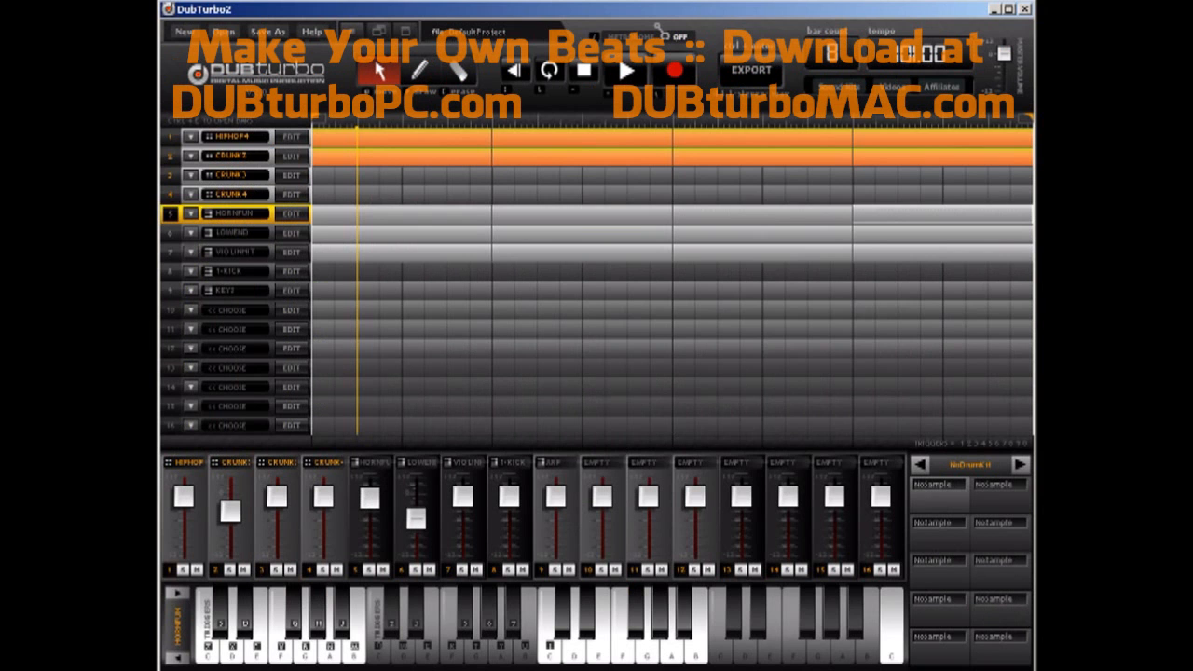
{"action": "left_click", "coordinate": [957, 227]}
{"action": "key", "text": "ctrl+e"}
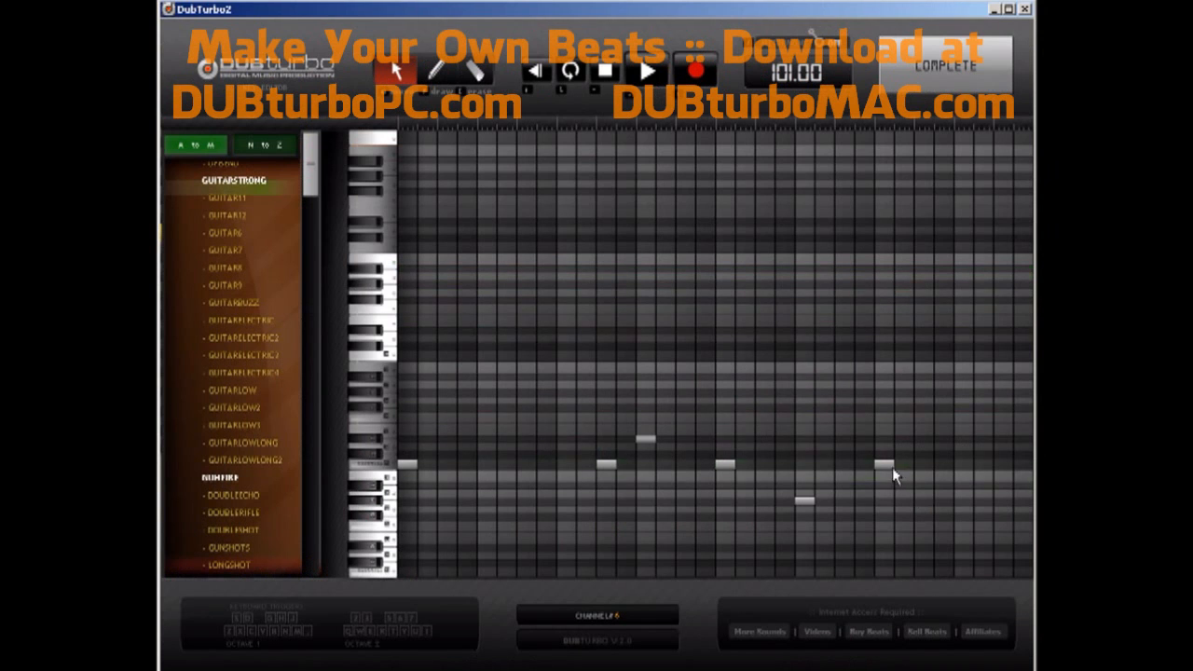
{"action": "left_click", "coordinate": [945, 67]}
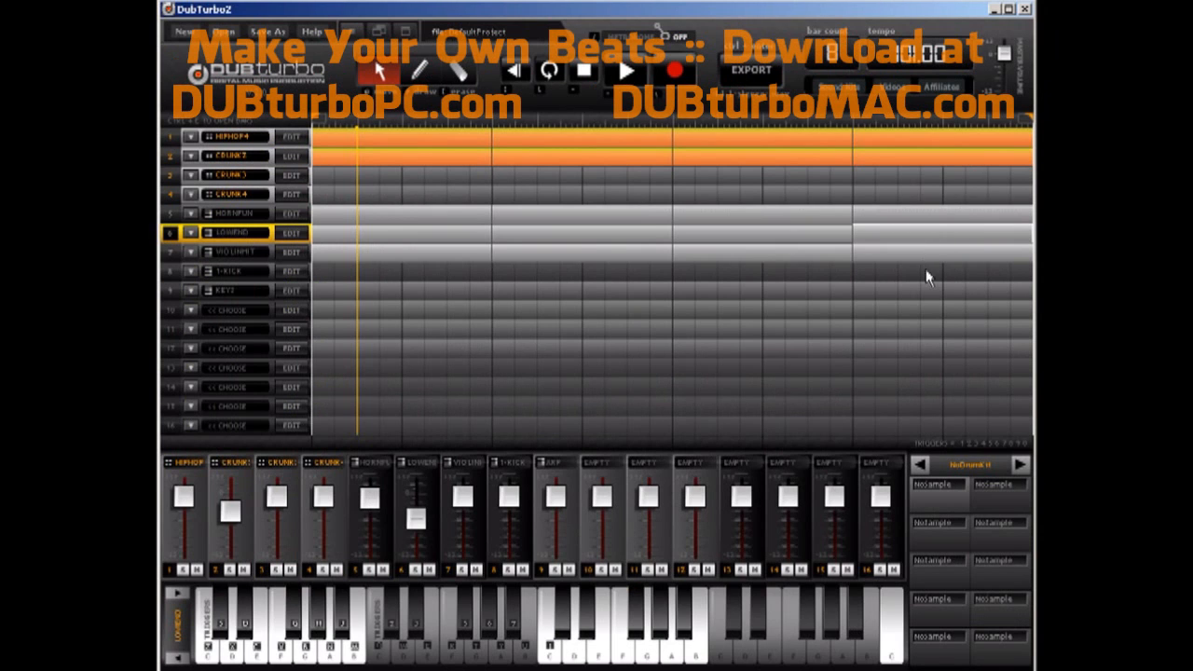
Erase the notes from step 24 through step 31 in the VIOLINHIT clip at bars 7–8
{"action": "left_click", "coordinate": [932, 258]}
{"action": "key", "text": "ctrl+e"}
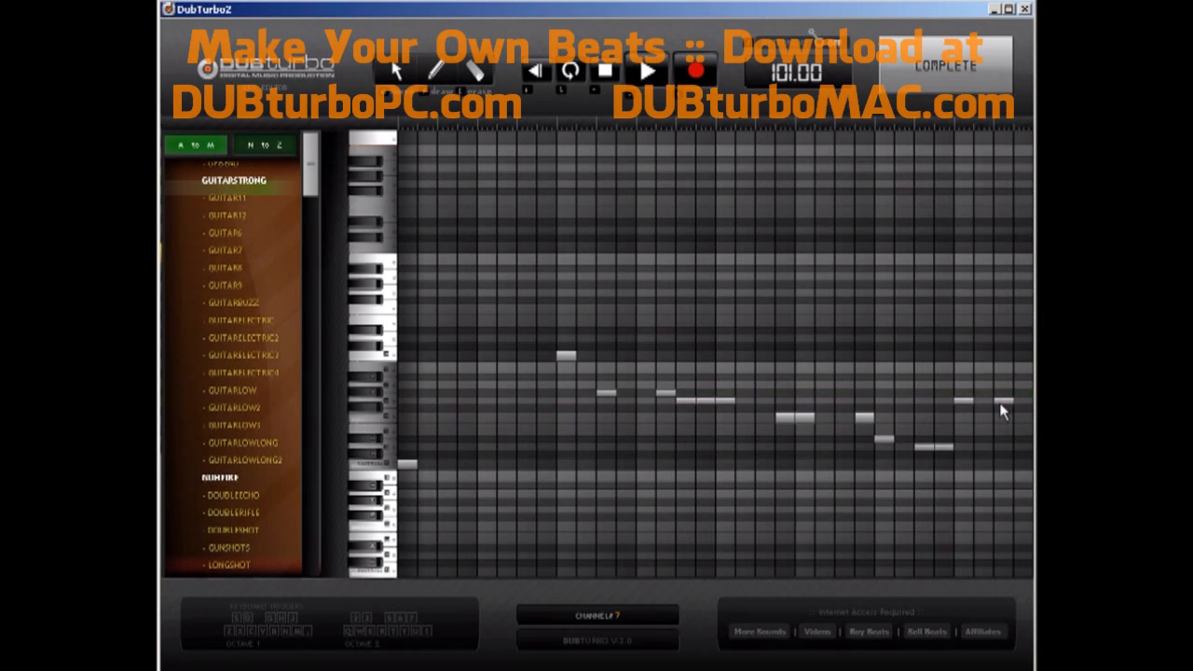
{"action": "key", "text": "e"}
{"action": "left_click", "coordinate": [1002, 402]}
{"action": "left_click", "coordinate": [964, 400]}
{"action": "left_click", "coordinate": [925, 446]}
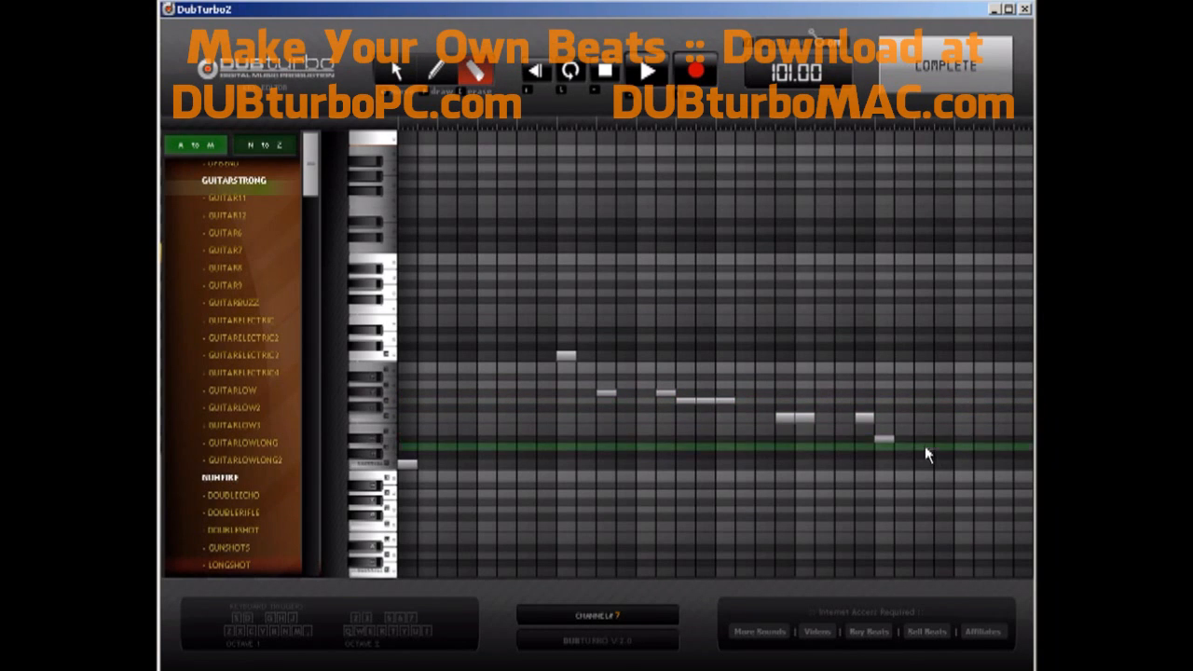
{"action": "left_click", "coordinate": [883, 438]}
{"action": "left_click", "coordinate": [864, 420]}
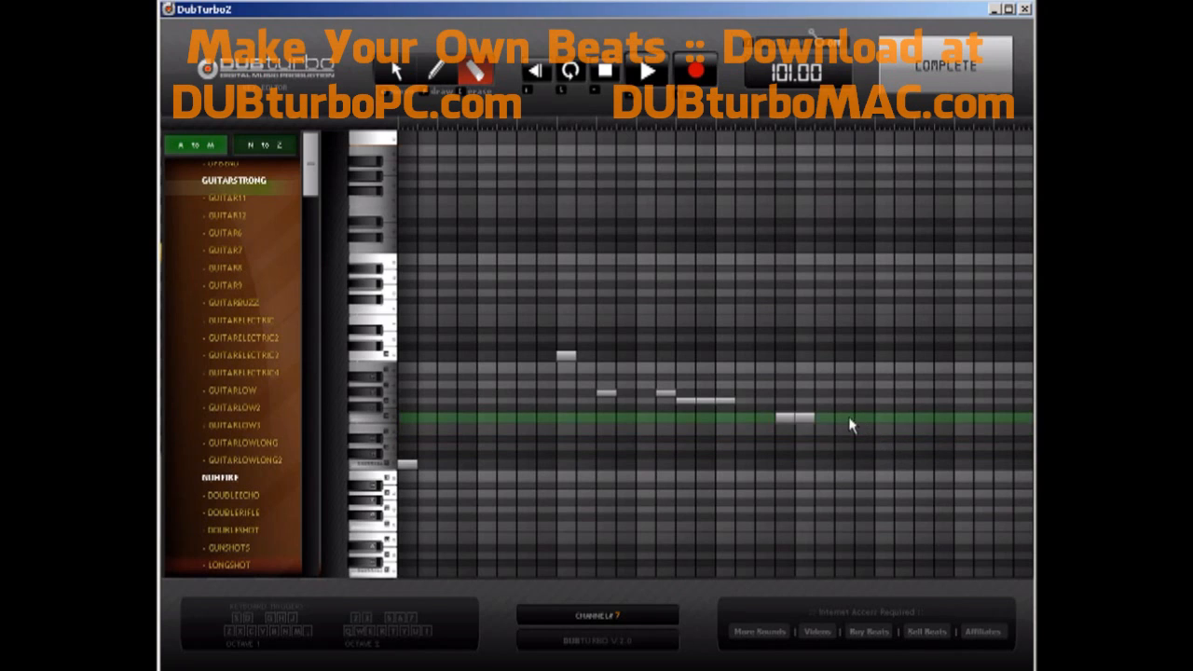
Erase the VIOLINHIT notes at steps 9, 11, 14, 15, 16, 20 and 21, and return to the arrangement
{"action": "left_click", "coordinate": [565, 355]}
{"action": "left_click", "coordinate": [604, 393]}
{"action": "left_click", "coordinate": [663, 393]}
{"action": "left_click", "coordinate": [683, 402]}
{"action": "left_click", "coordinate": [700, 400]}
{"action": "left_click", "coordinate": [800, 417]}
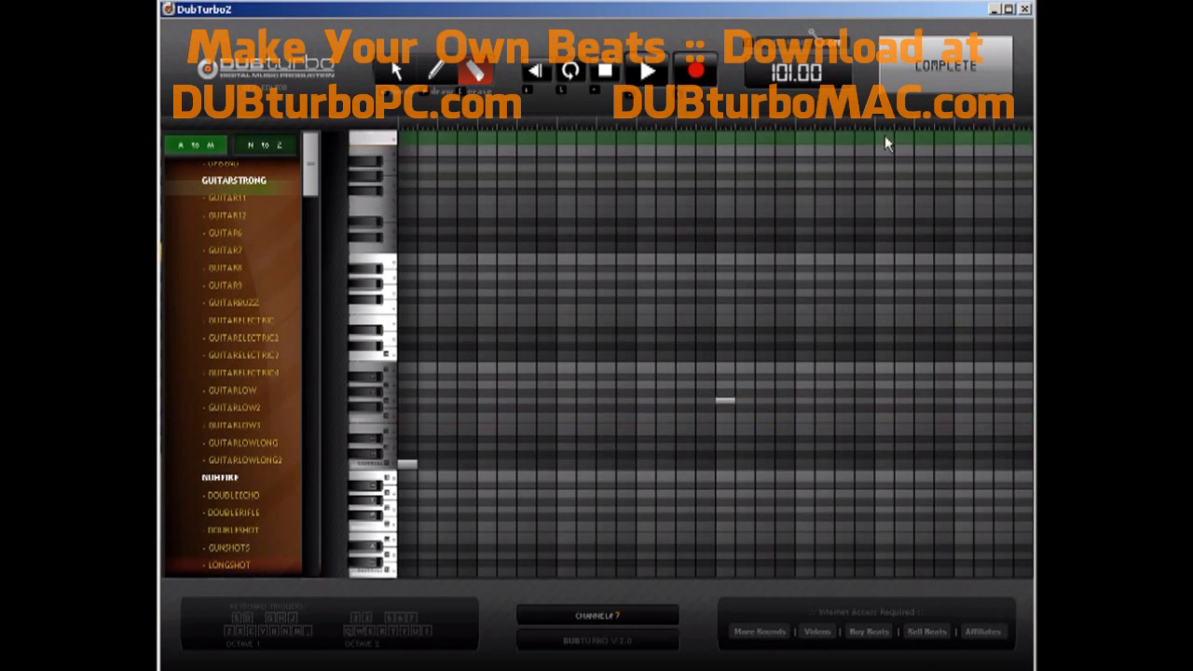
{"action": "left_click", "coordinate": [945, 66]}
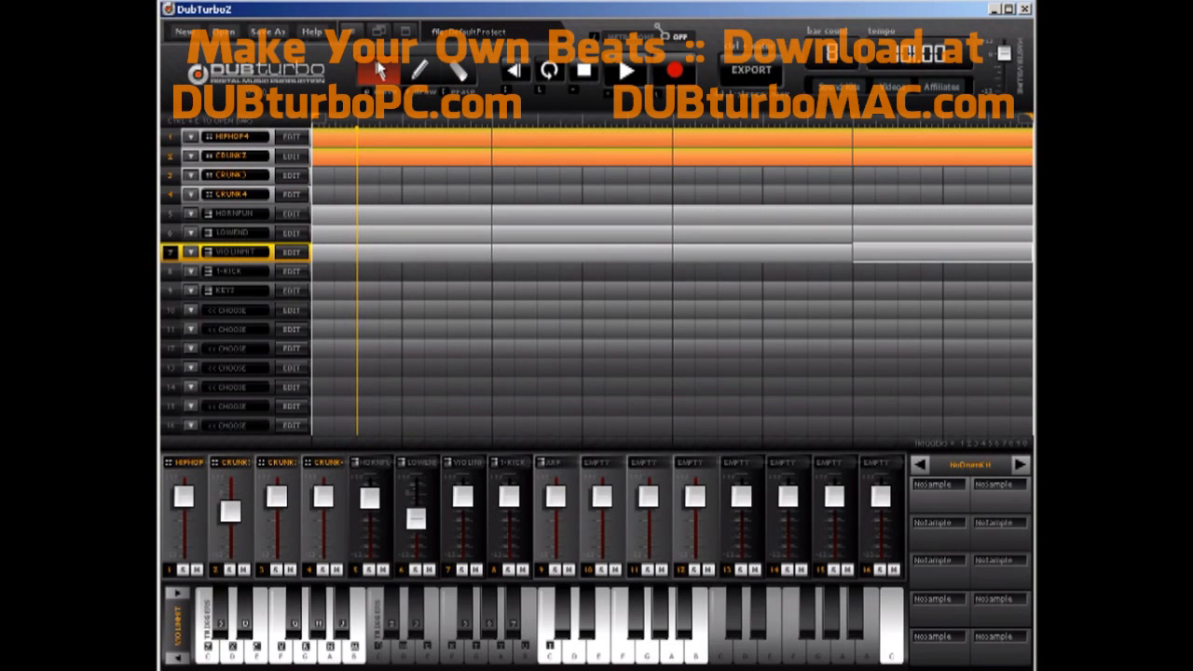
Play back the loop, and lower the mixer volumes of channels 7 and 8
{"action": "left_click", "coordinate": [626, 69]}
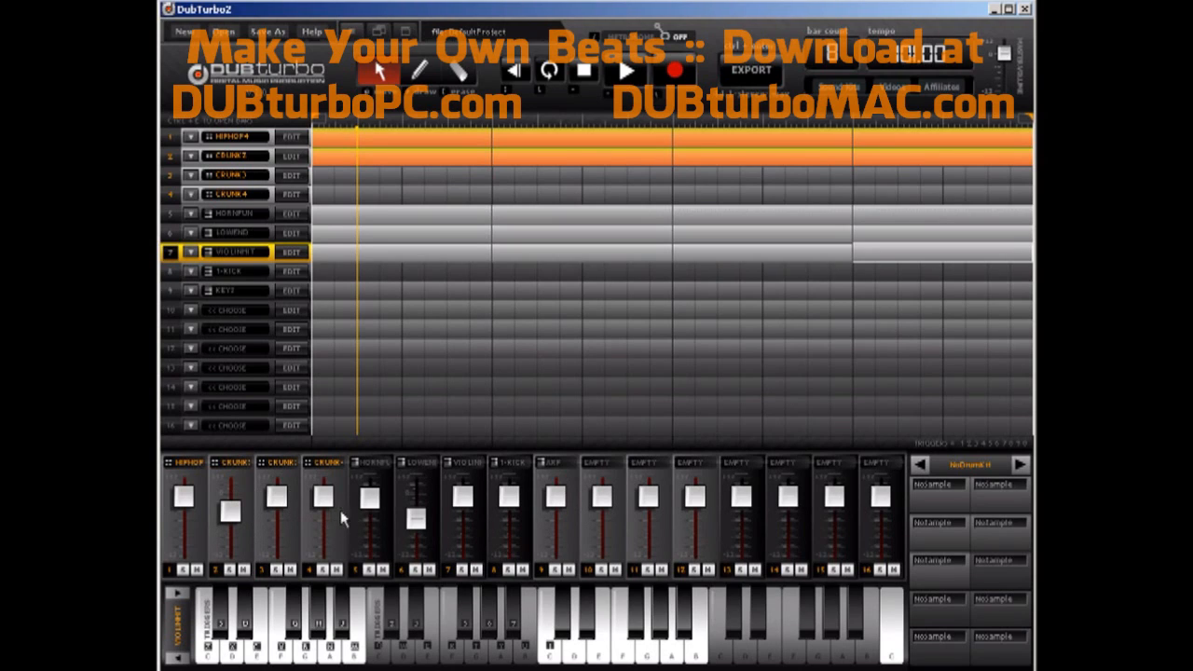
{"action": "left_click_drag", "start_coordinate": [463, 496], "coordinate": [510, 523]}
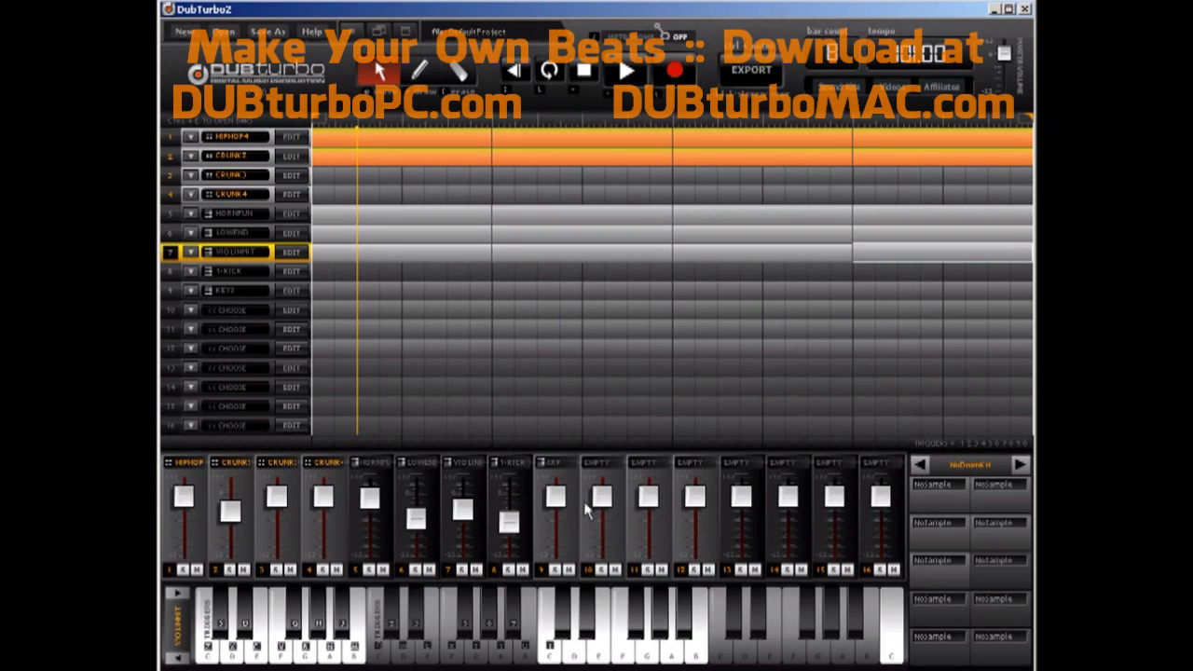
Copy the HORNFUN clips onto track 8 to fill bars 1–8
{"action": "left_click", "coordinate": [333, 216]}
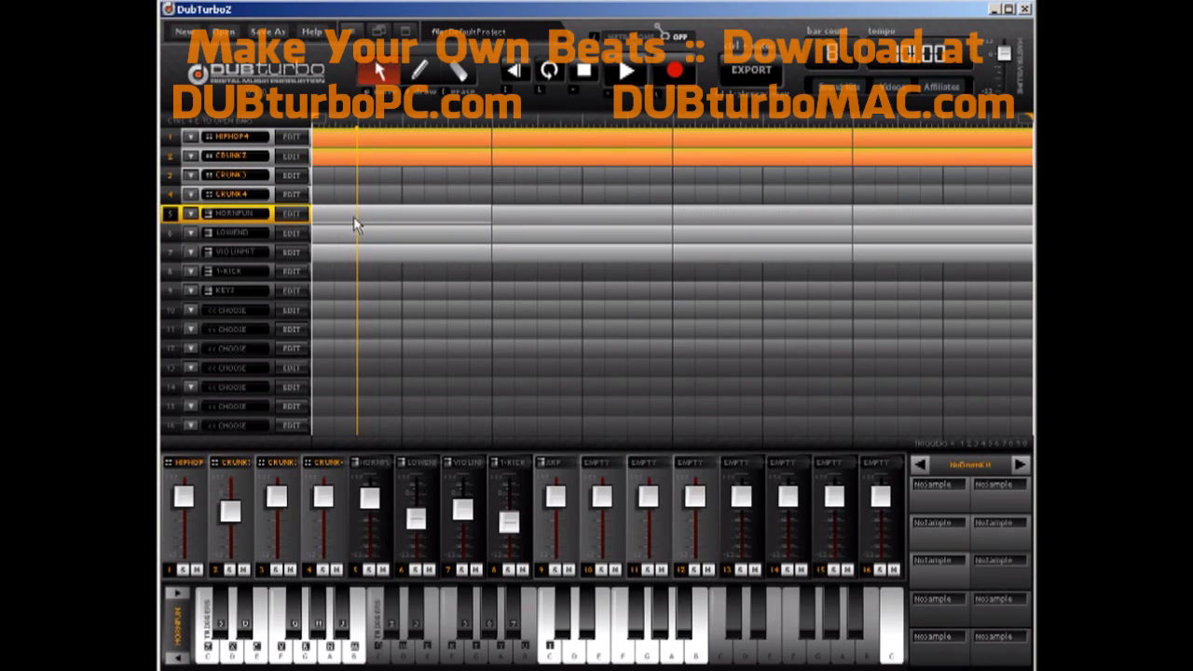
{"action": "left_click", "coordinate": [354, 252]}
{"action": "left_click", "coordinate": [352, 276]}
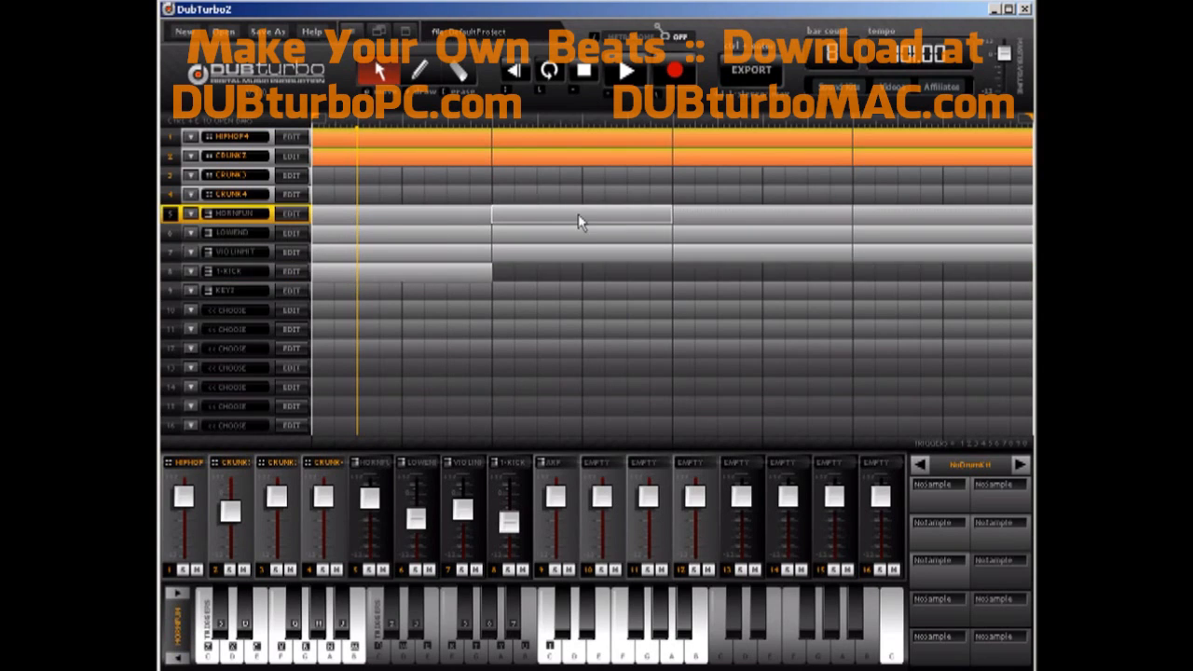
{"action": "left_click", "coordinate": [556, 274]}
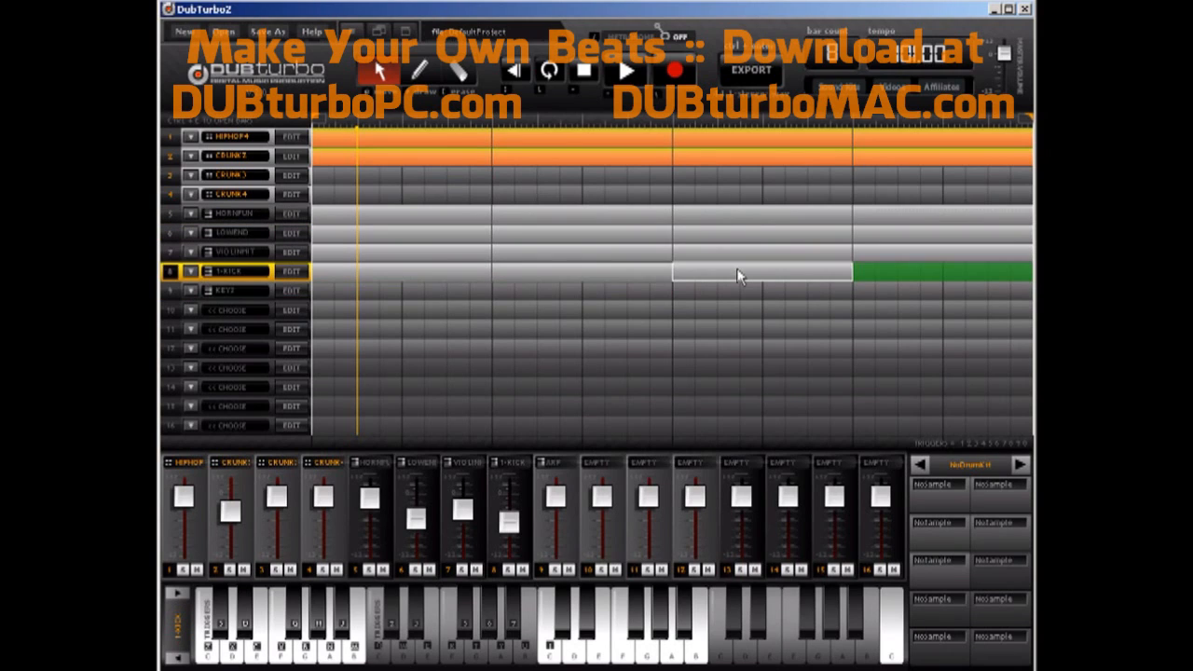
{"action": "left_click", "coordinate": [904, 274]}
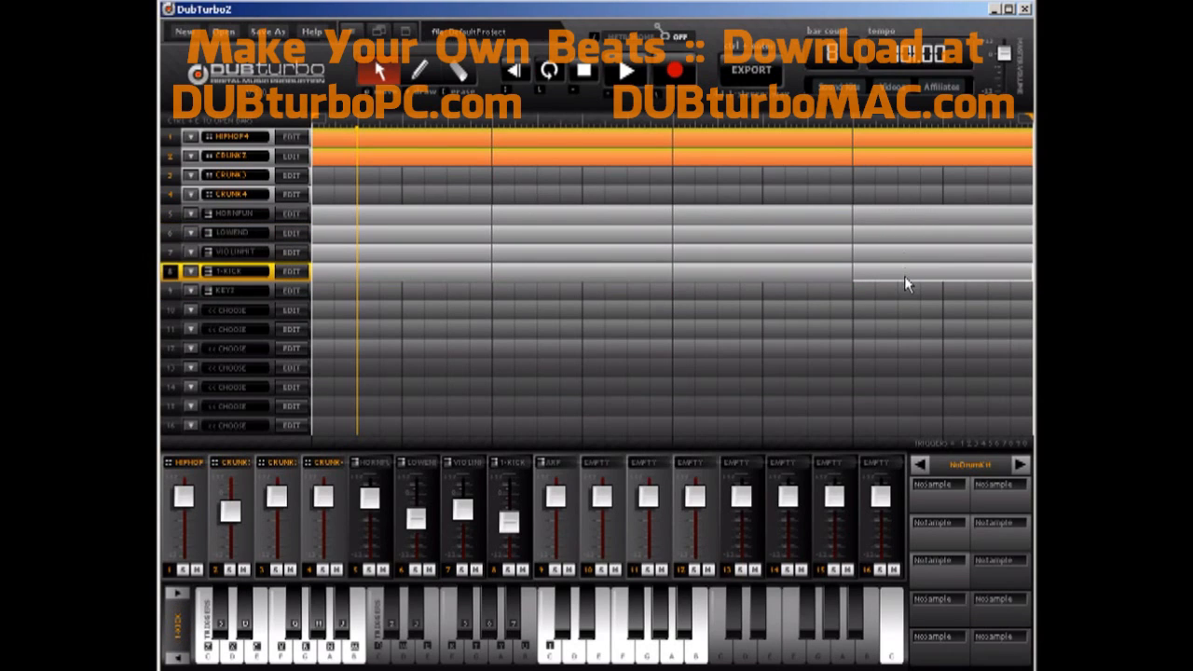
Audition GUITAR7 and GUITAR8 on track 8, and assign GUITAR9 as its instrument
{"action": "left_click", "coordinate": [285, 272]}
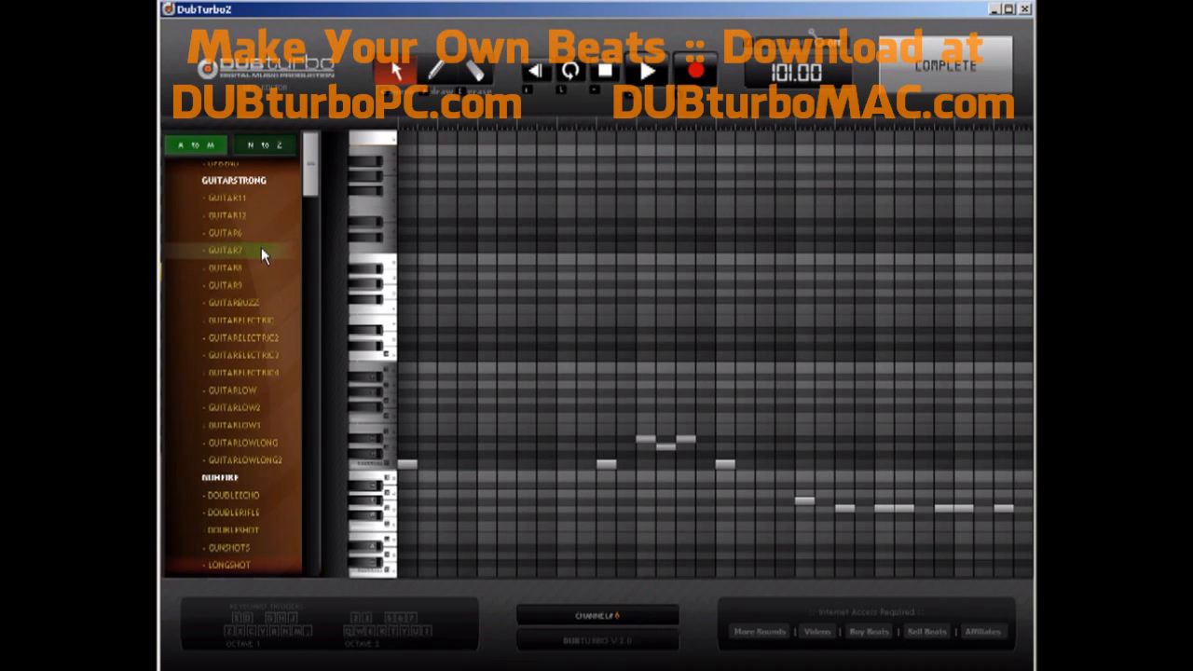
{"action": "left_click", "coordinate": [262, 249]}
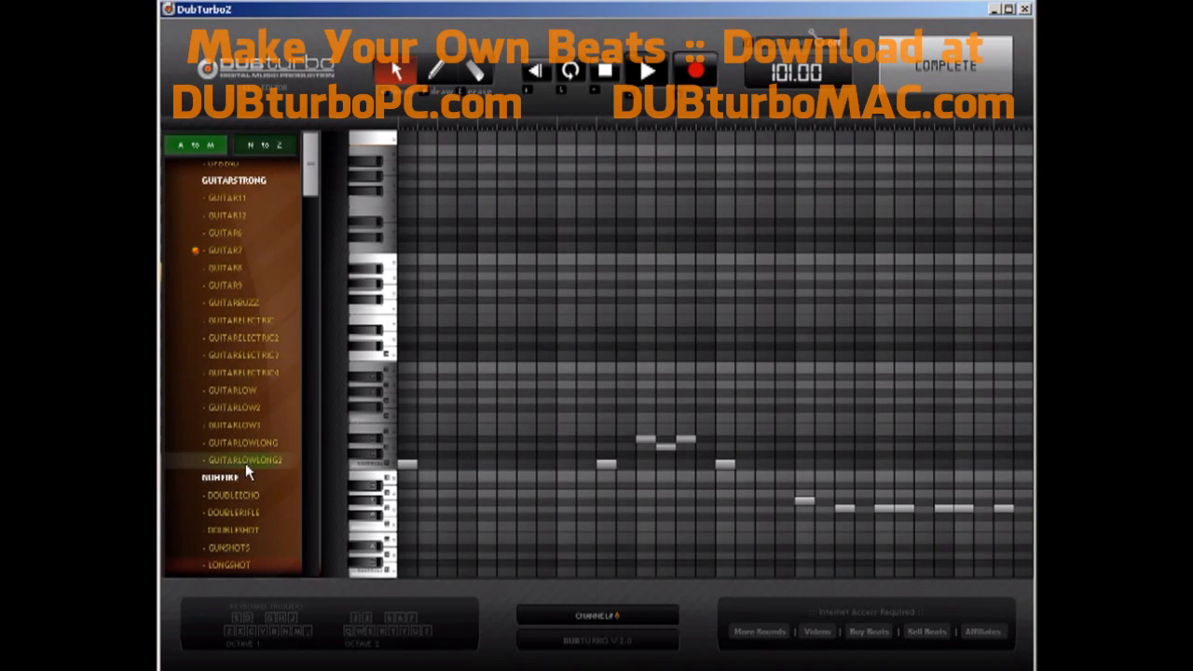
{"action": "left_click", "coordinate": [242, 267]}
{"action": "left_click", "coordinate": [223, 285]}
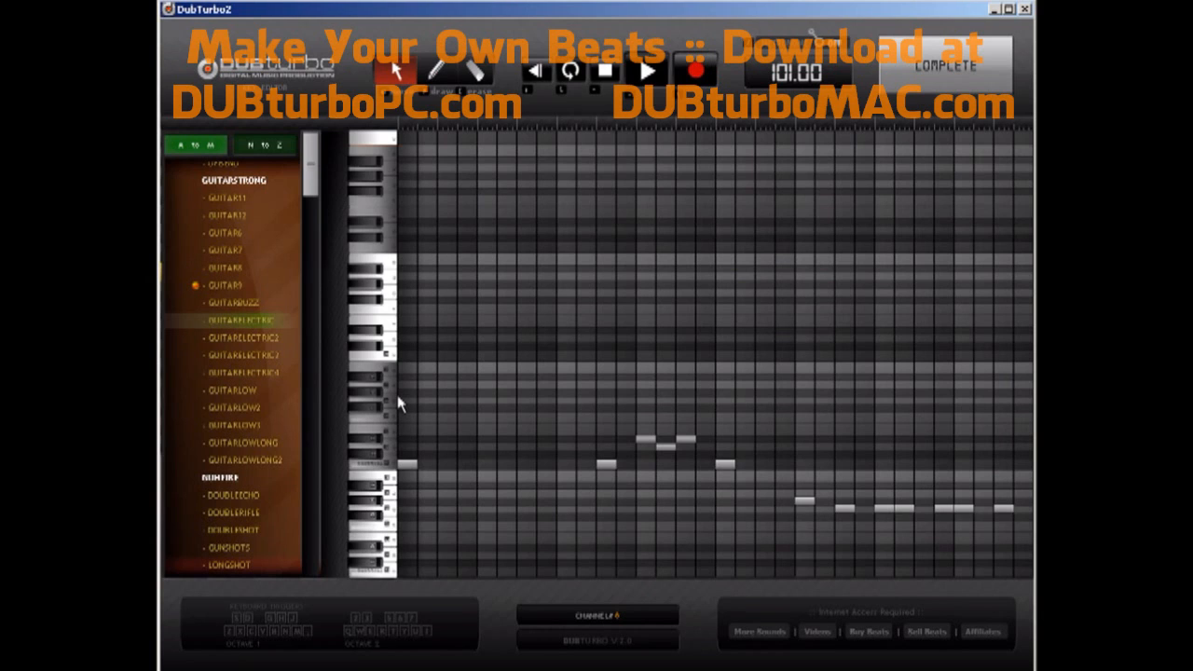
{"action": "left_click", "coordinate": [966, 91]}
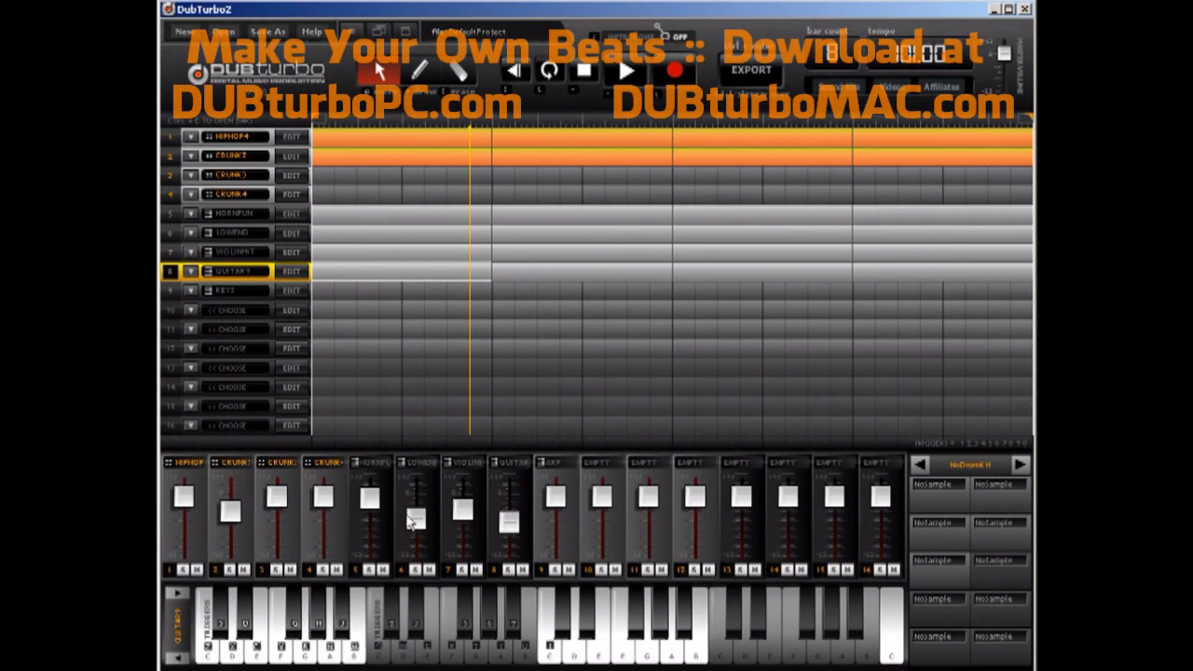
Lower the mixer volumes of the HORNFUN, VIOLINHIT and LOWEND channels
{"action": "left_click_drag", "start_coordinate": [370, 500], "coordinate": [375, 531]}
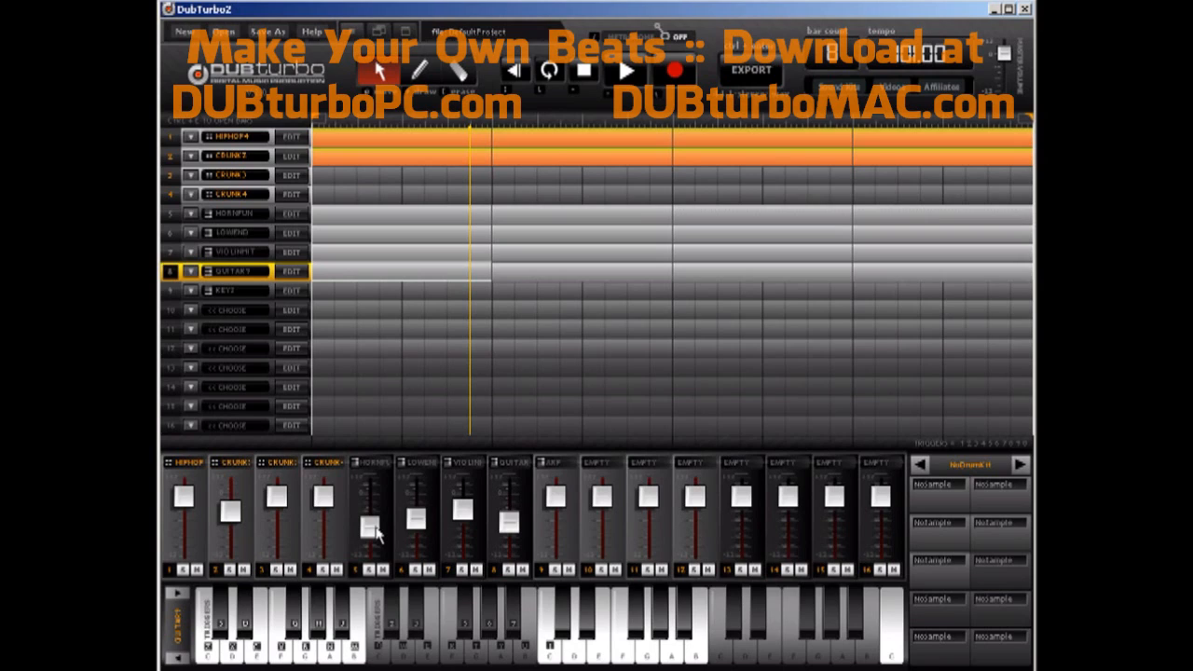
{"action": "left_click_drag", "start_coordinate": [464, 512], "coordinate": [416, 526]}
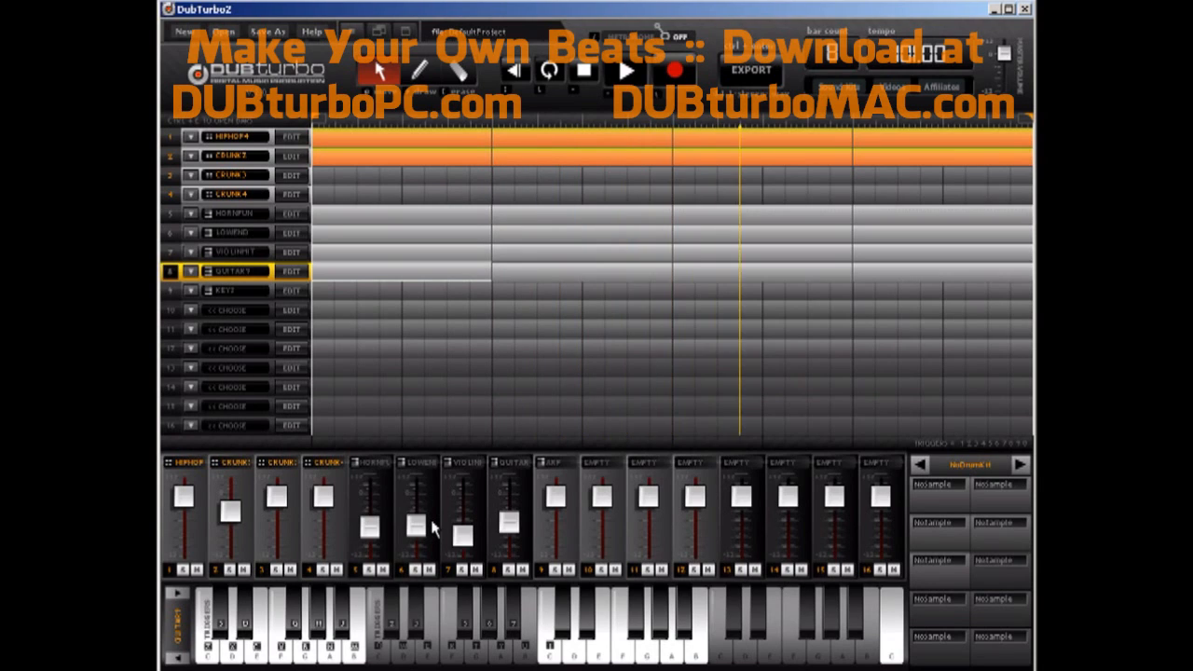
{"action": "key", "text": "space"}
Copy the VIOLINHIT clips onto track 9 across bars 1–8, and check the bars 5–6 copy's notes in the editor
{"action": "left_click", "coordinate": [321, 259]}
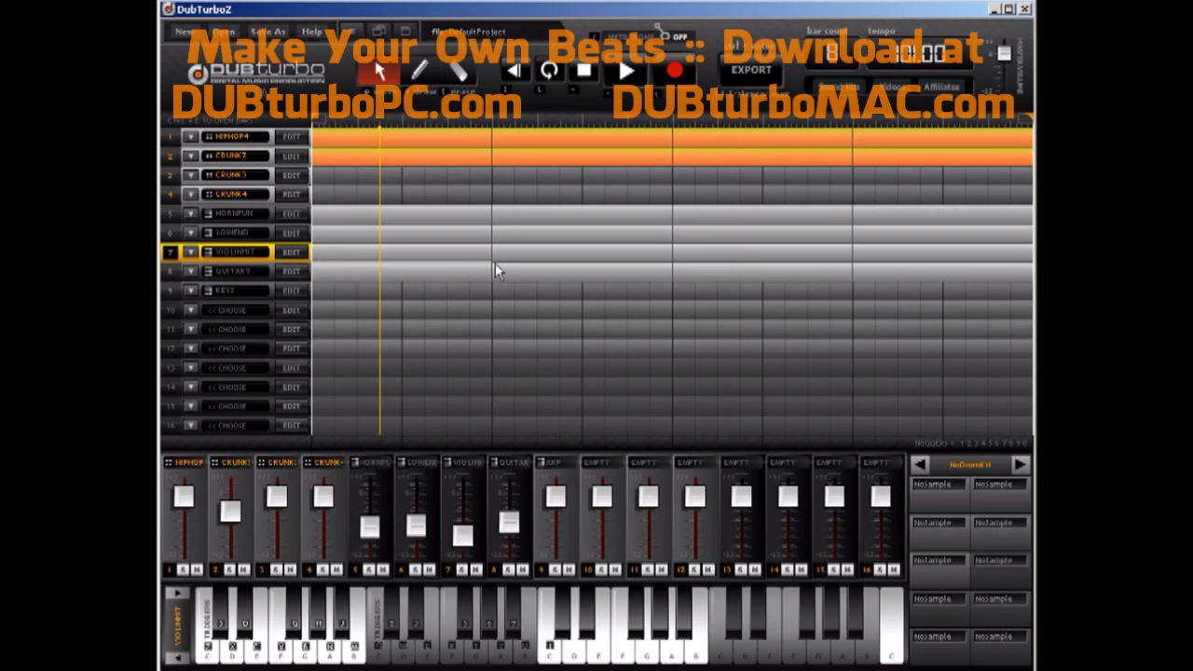
{"action": "left_click", "coordinate": [378, 296]}
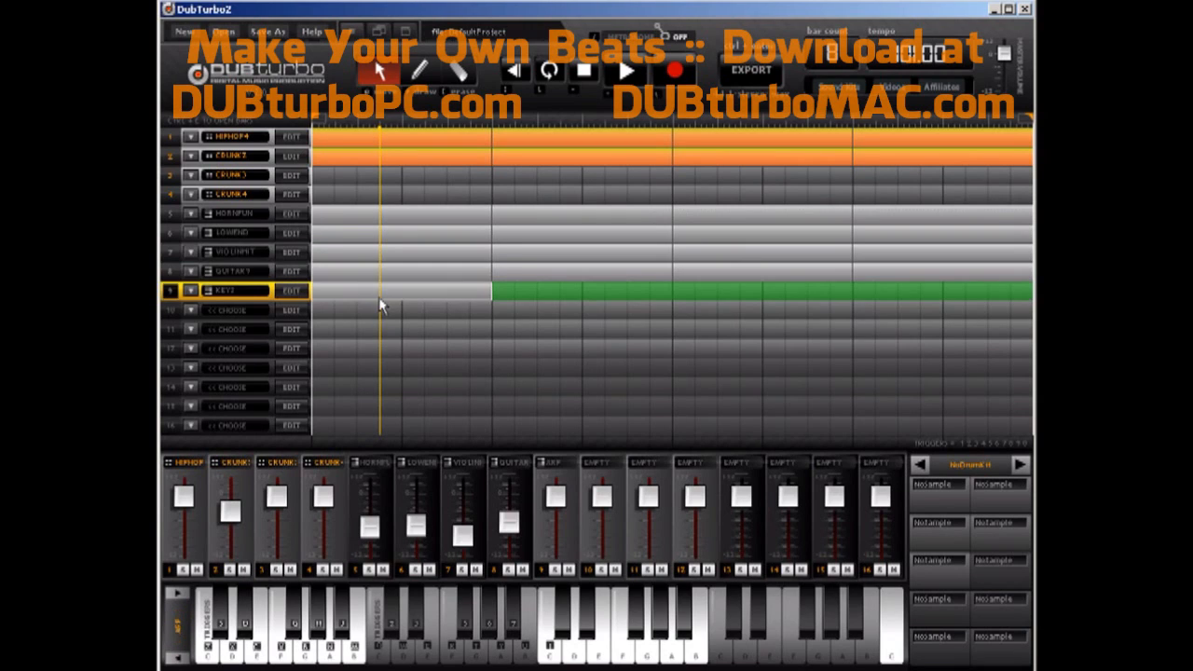
{"action": "left_click", "coordinate": [515, 290]}
{"action": "left_click", "coordinate": [746, 287]}
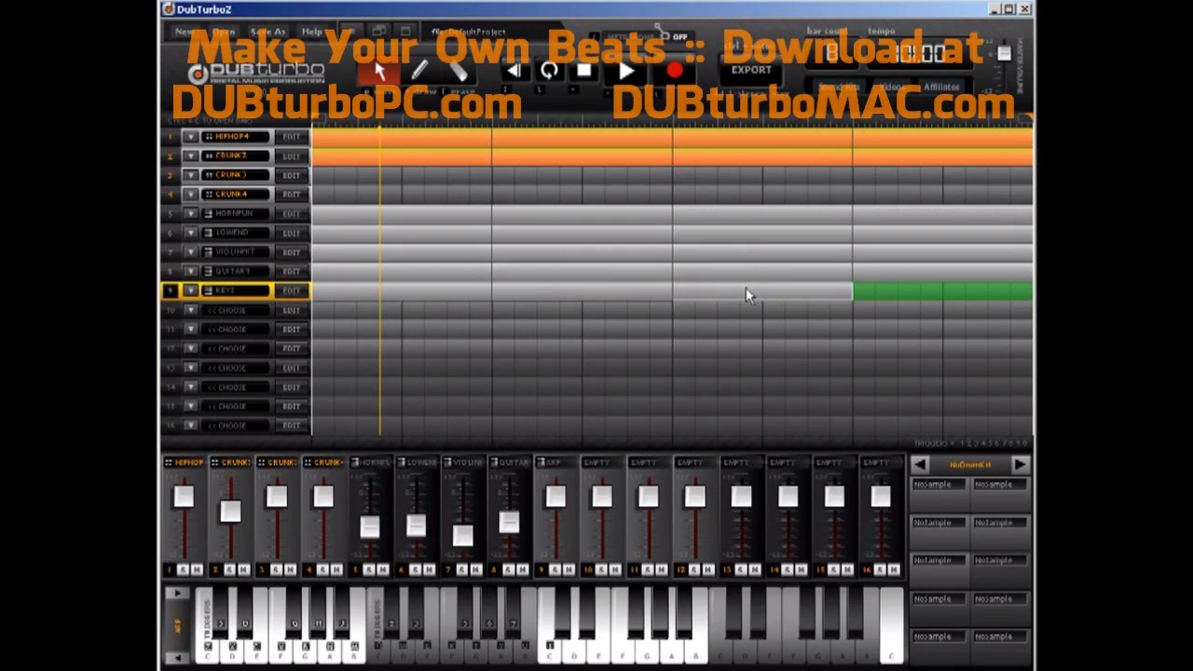
{"action": "left_click", "coordinate": [297, 296]}
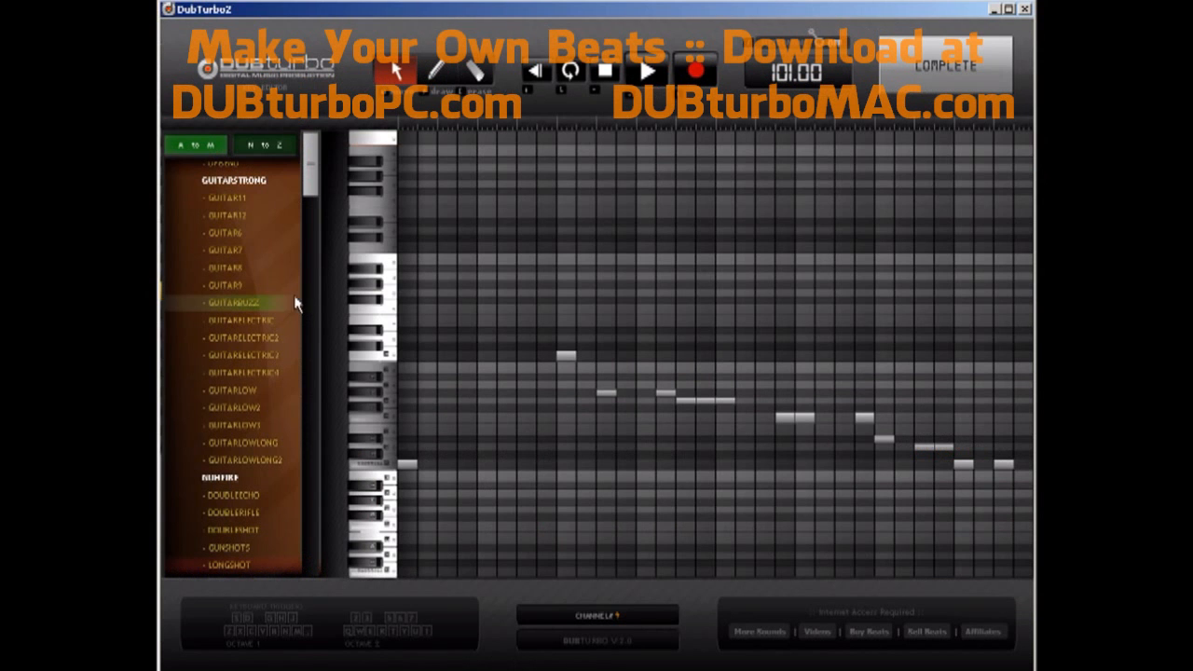
{"action": "left_click", "coordinate": [901, 70]}
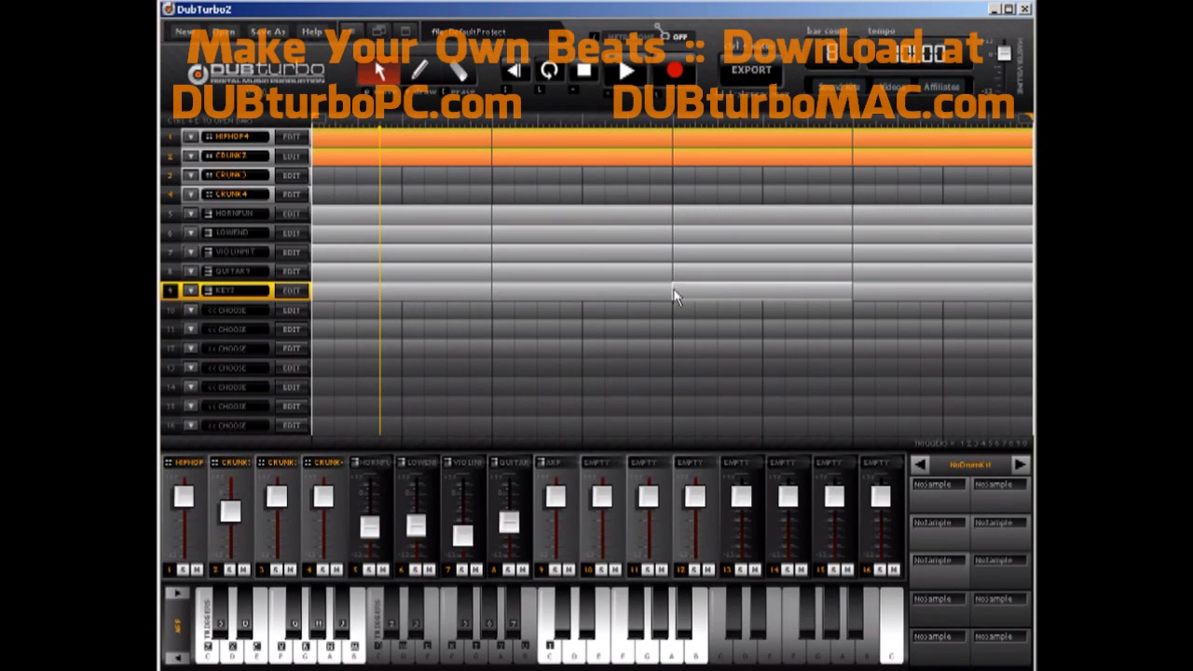
Browse the instrument library for track 9 and try ORGANICB as its sound
{"action": "left_click", "coordinate": [293, 291]}
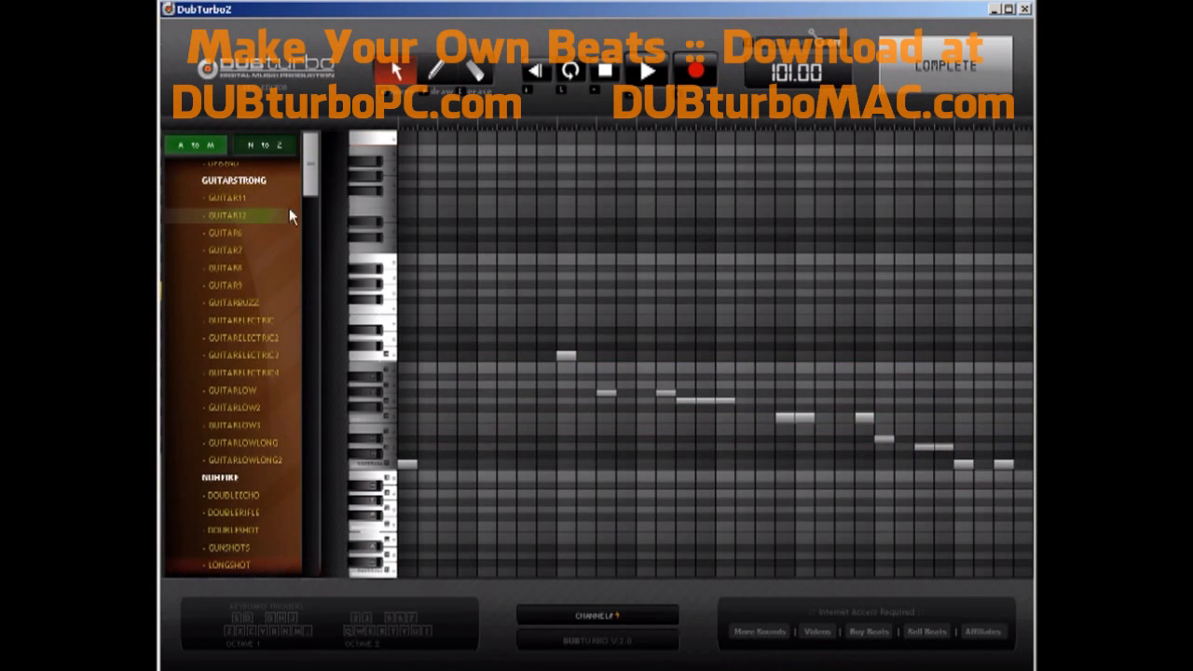
{"action": "scroll", "coordinate": [296, 253], "scroll_direction": "down", "scroll_amount": 10}
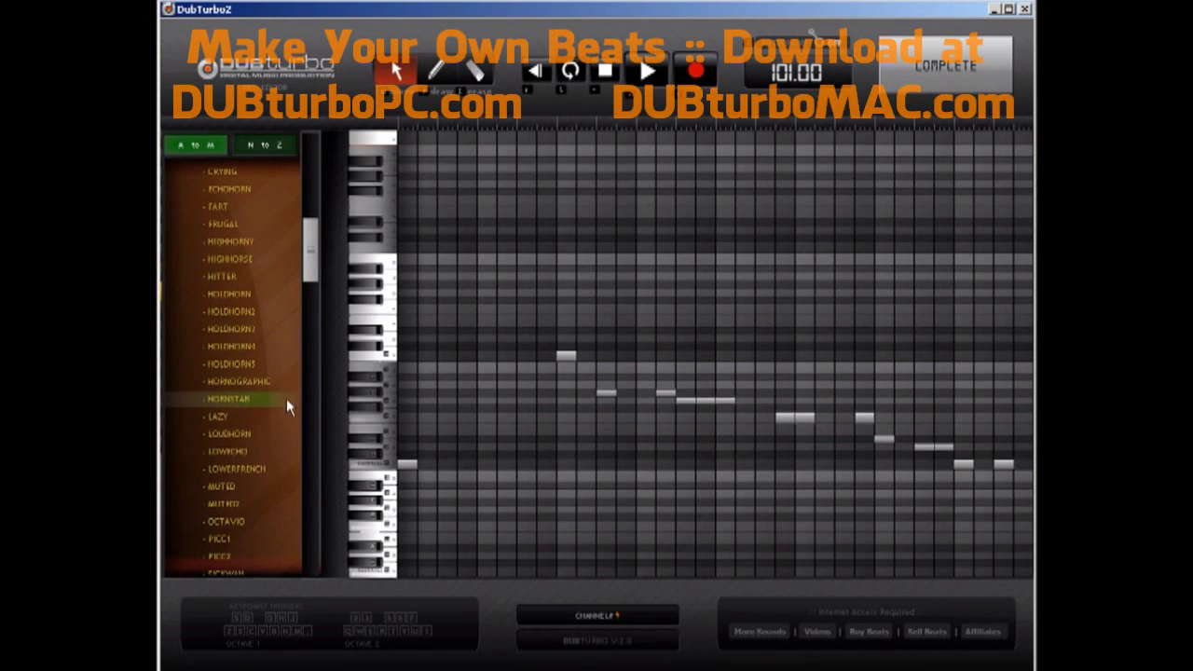
{"action": "left_click", "coordinate": [945, 65]}
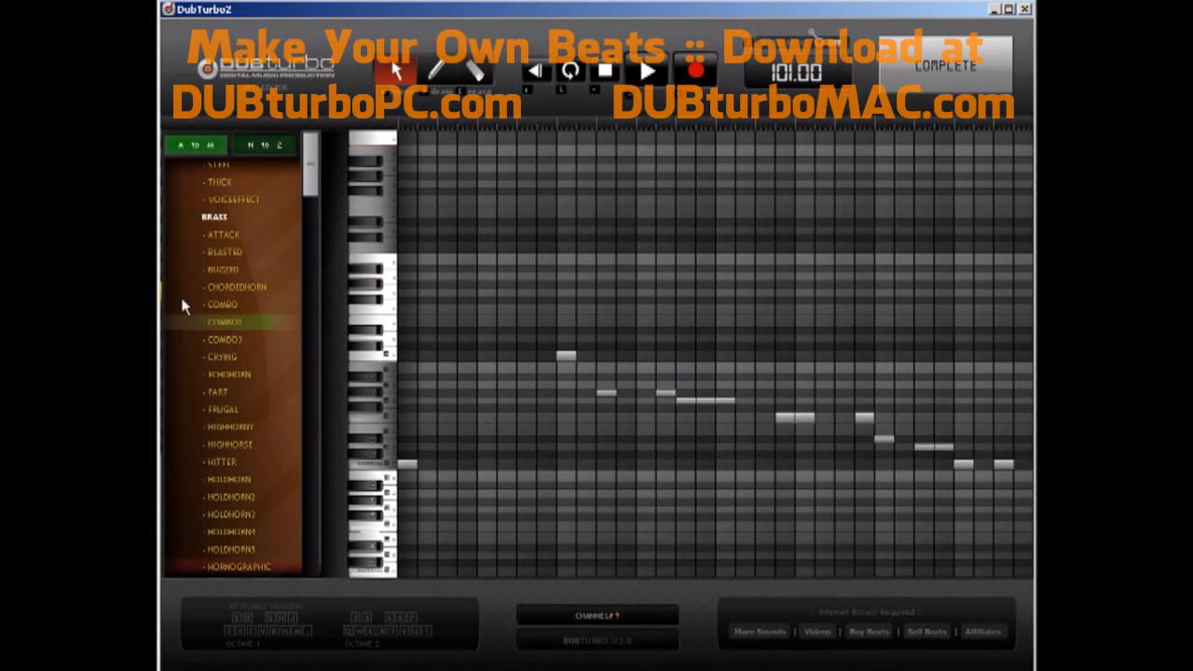
{"action": "left_click_drag", "start_coordinate": [312, 196], "coordinate": [312, 321]}
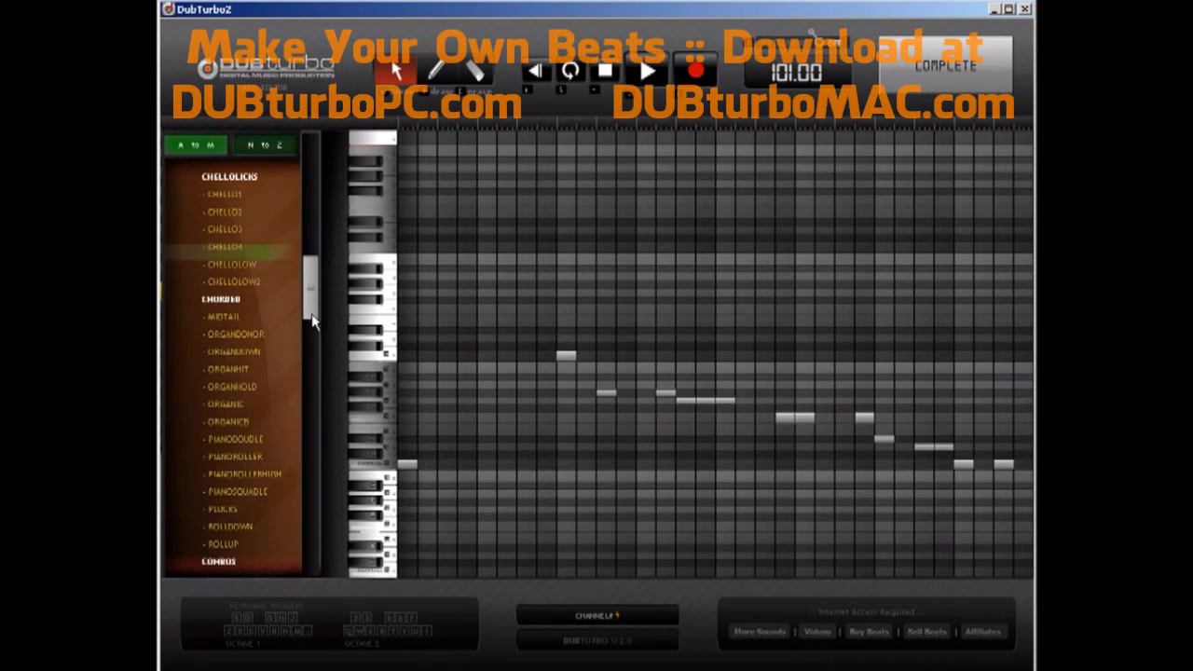
{"action": "left_click", "coordinate": [250, 422]}
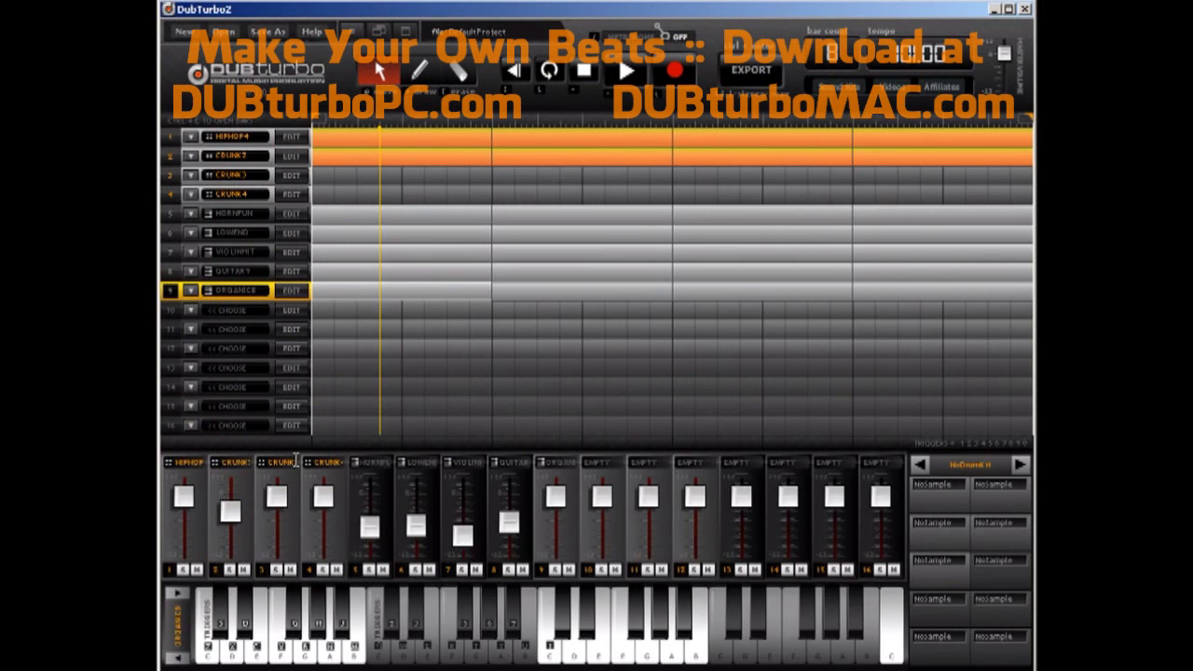
Assign CHELLO1 as track 9's instrument and lower its mixer volume
{"action": "double_click", "coordinate": [404, 296]}
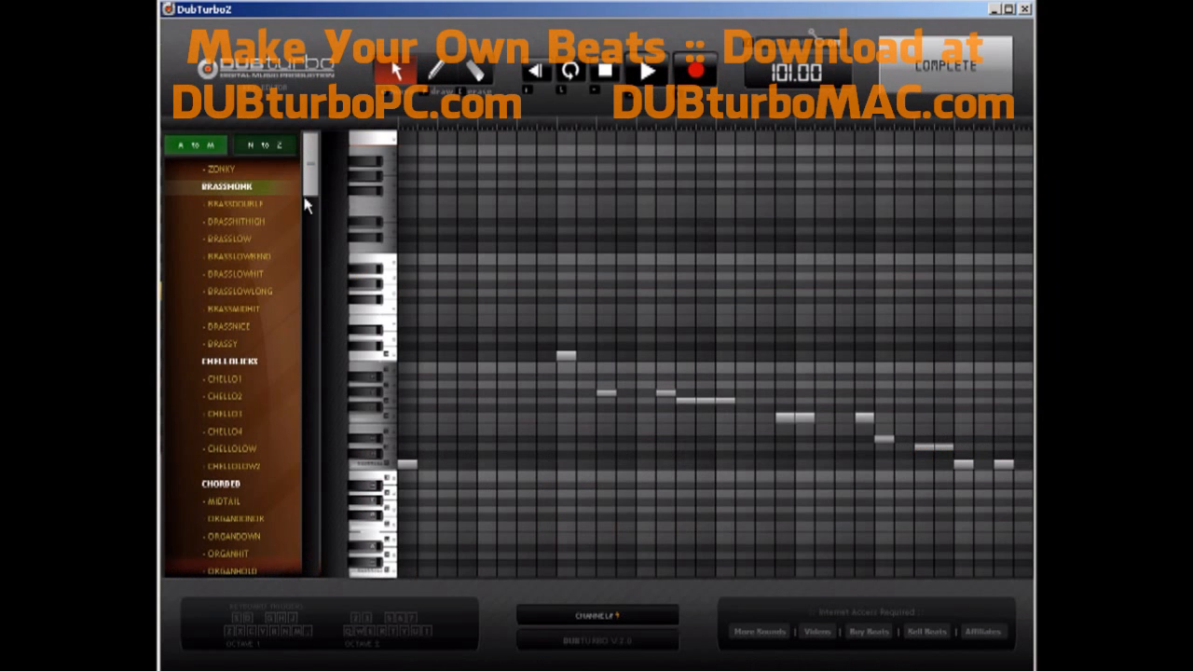
{"action": "left_click", "coordinate": [226, 379]}
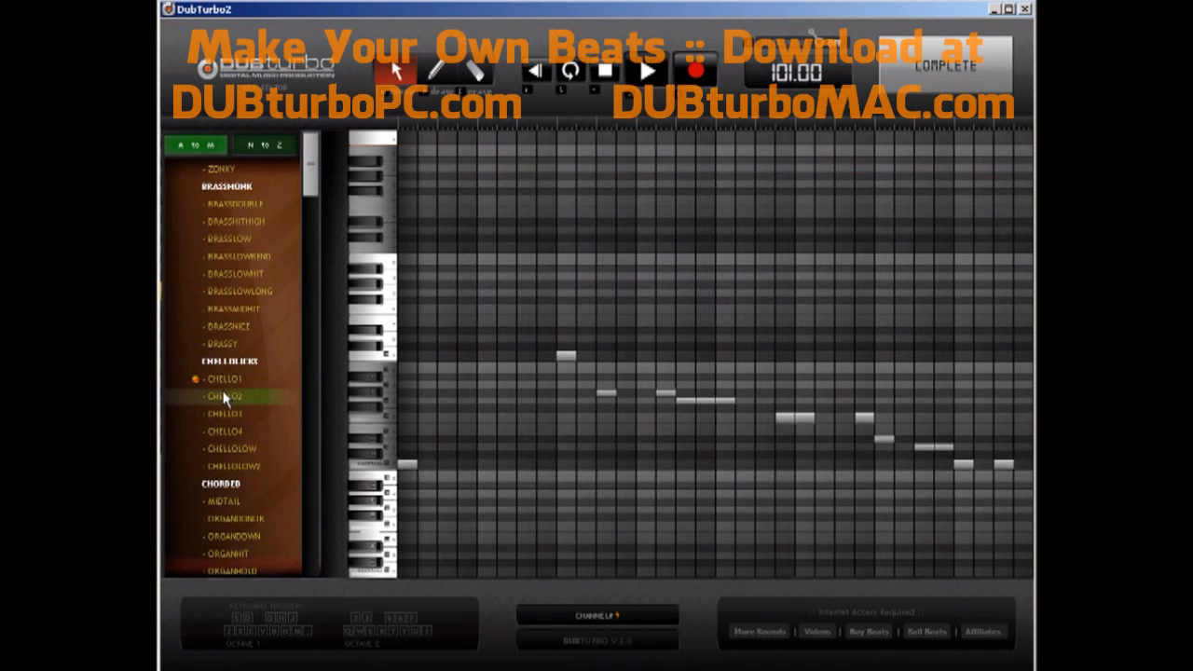
{"action": "left_click", "coordinate": [946, 65]}
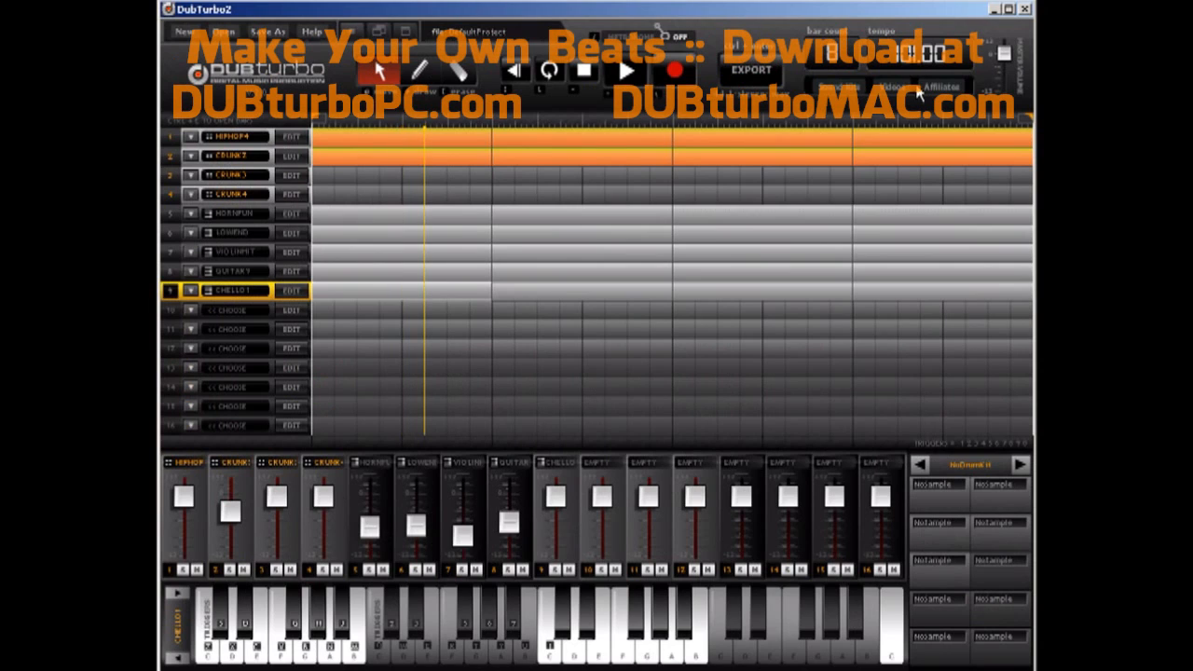
{"action": "left_click_drag", "start_coordinate": [555, 494], "coordinate": [564, 536]}
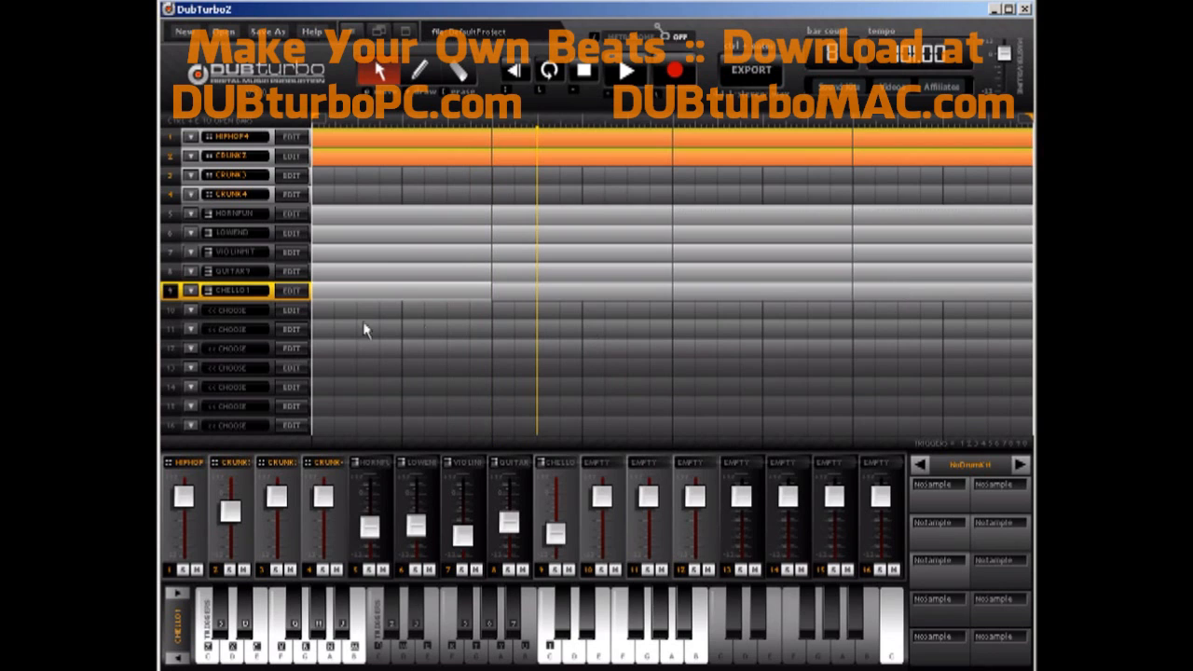
In track 9's bars 1–2 clip, draw two notes above the first note, repeat that three-note chord in column seven, and harmonize the next three notes
{"action": "double_click", "coordinate": [356, 292]}
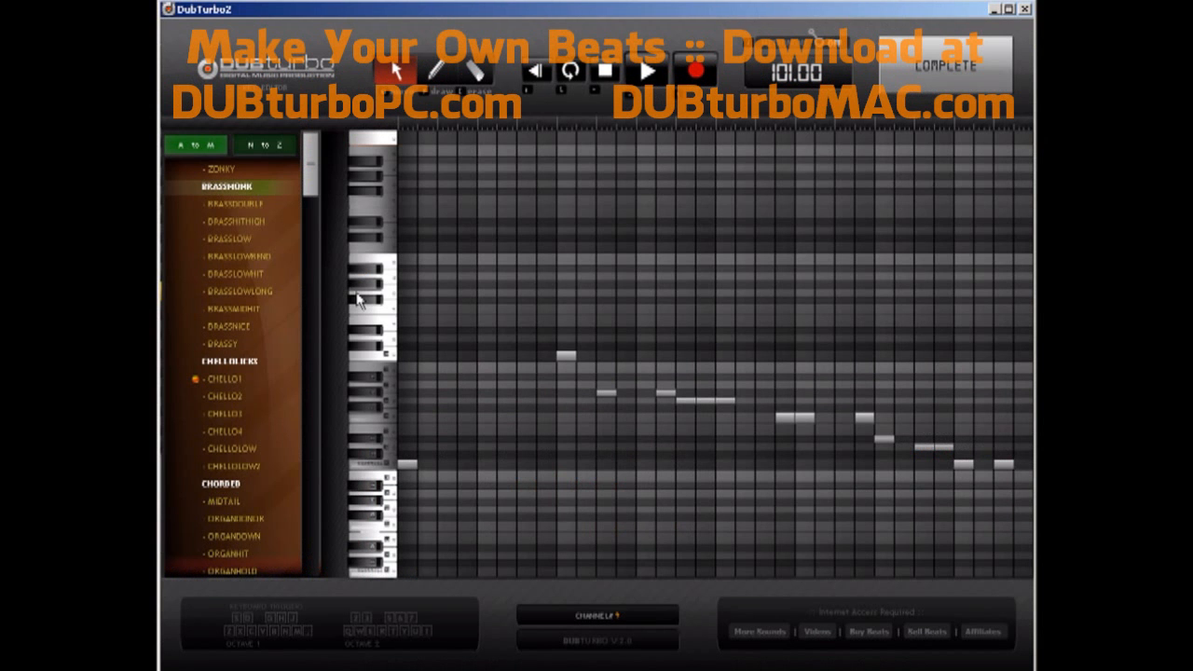
{"action": "left_click", "coordinate": [436, 73]}
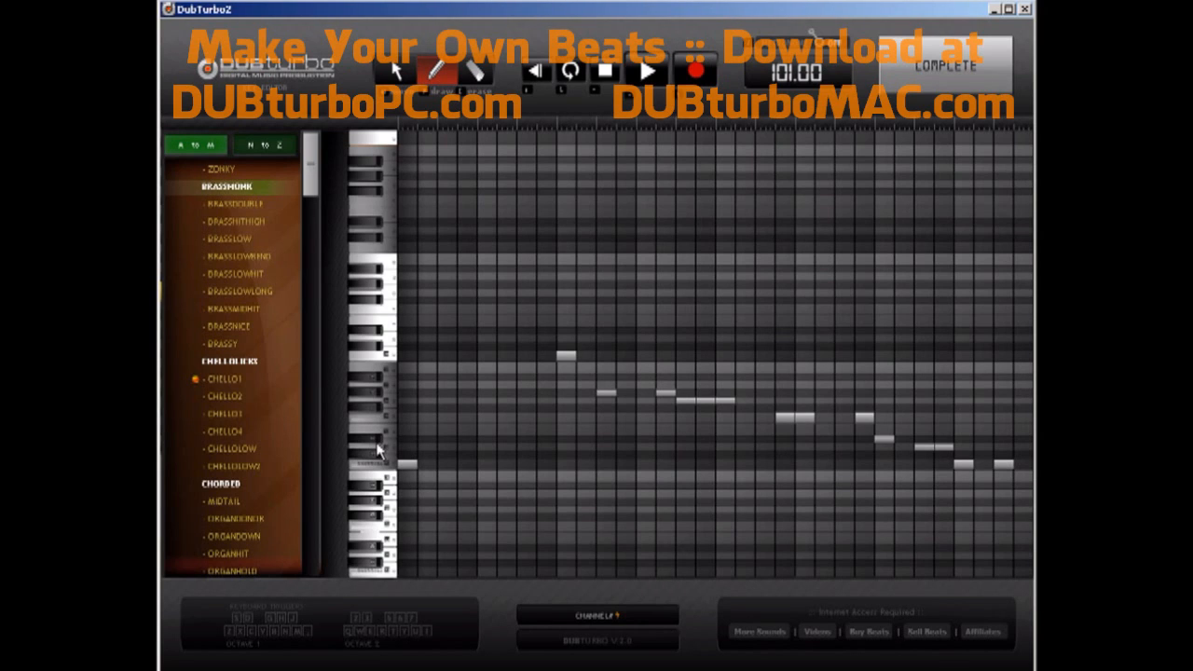
{"action": "left_click", "coordinate": [408, 439]}
{"action": "left_click", "coordinate": [406, 401]}
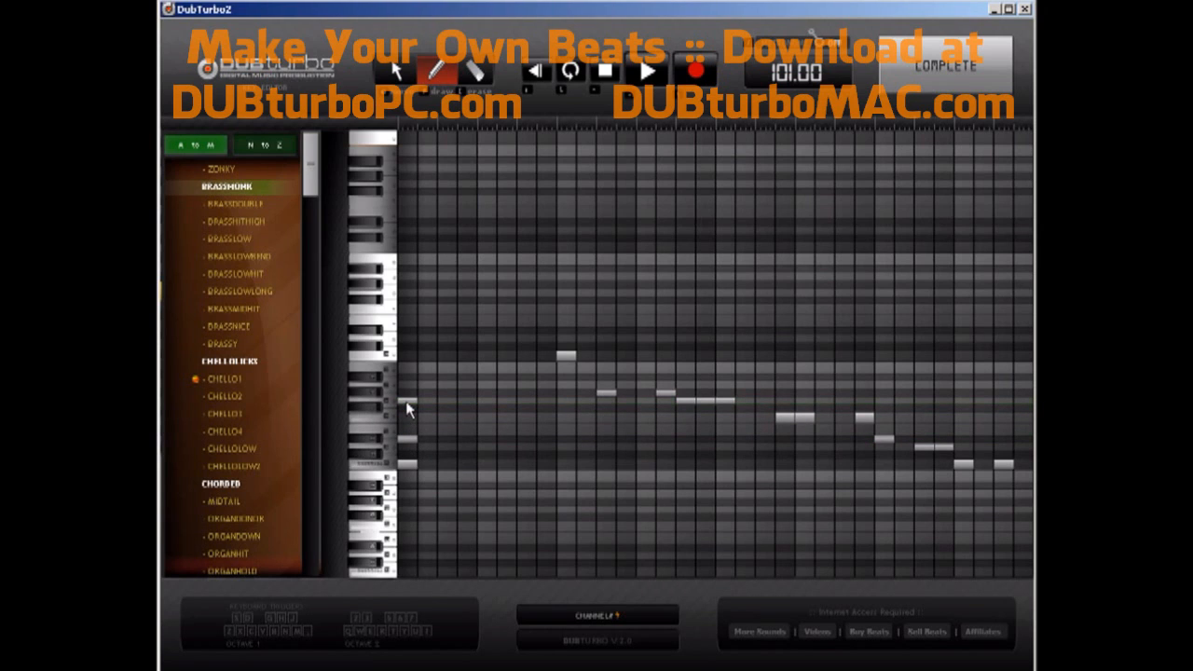
{"action": "left_click", "coordinate": [526, 463]}
{"action": "left_click", "coordinate": [526, 439]}
{"action": "left_click", "coordinate": [527, 402]}
{"action": "left_click", "coordinate": [566, 393]}
{"action": "left_click", "coordinate": [606, 356]}
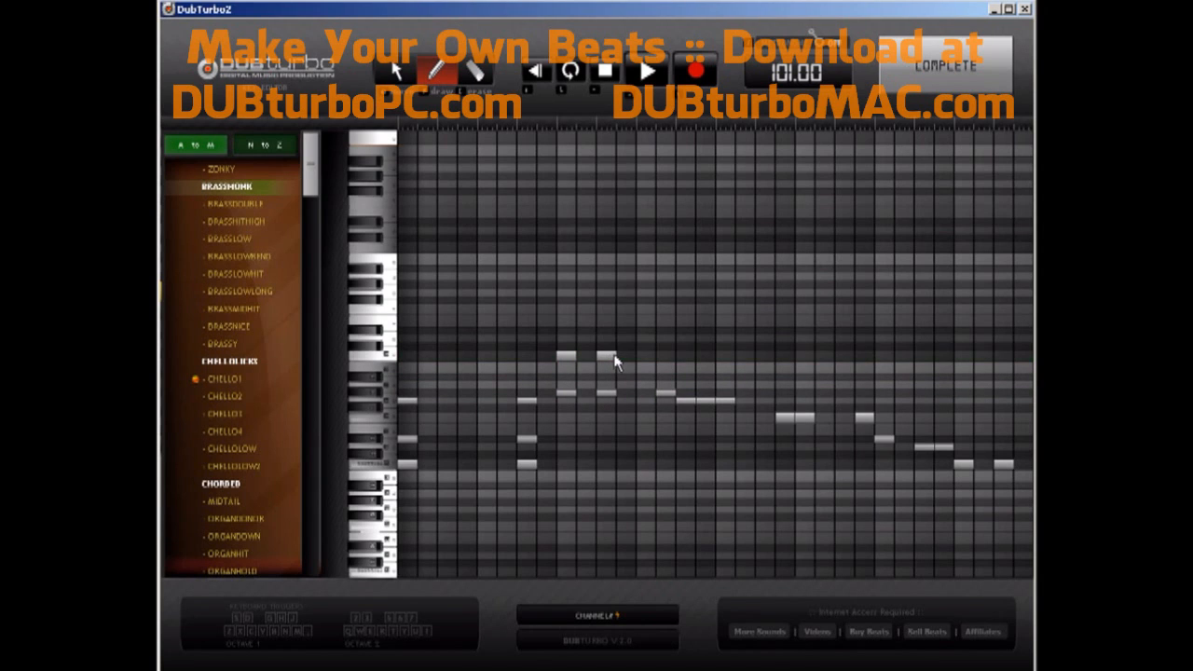
{"action": "left_click", "coordinate": [665, 332]}
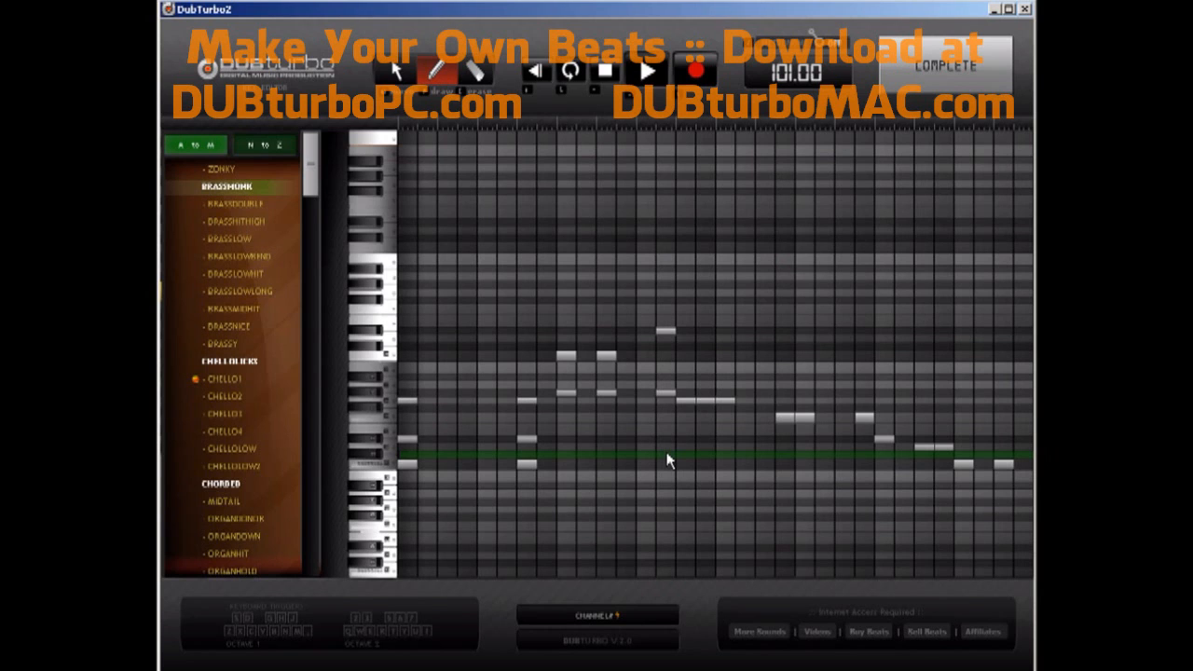
{"action": "left_click", "coordinate": [946, 65]}
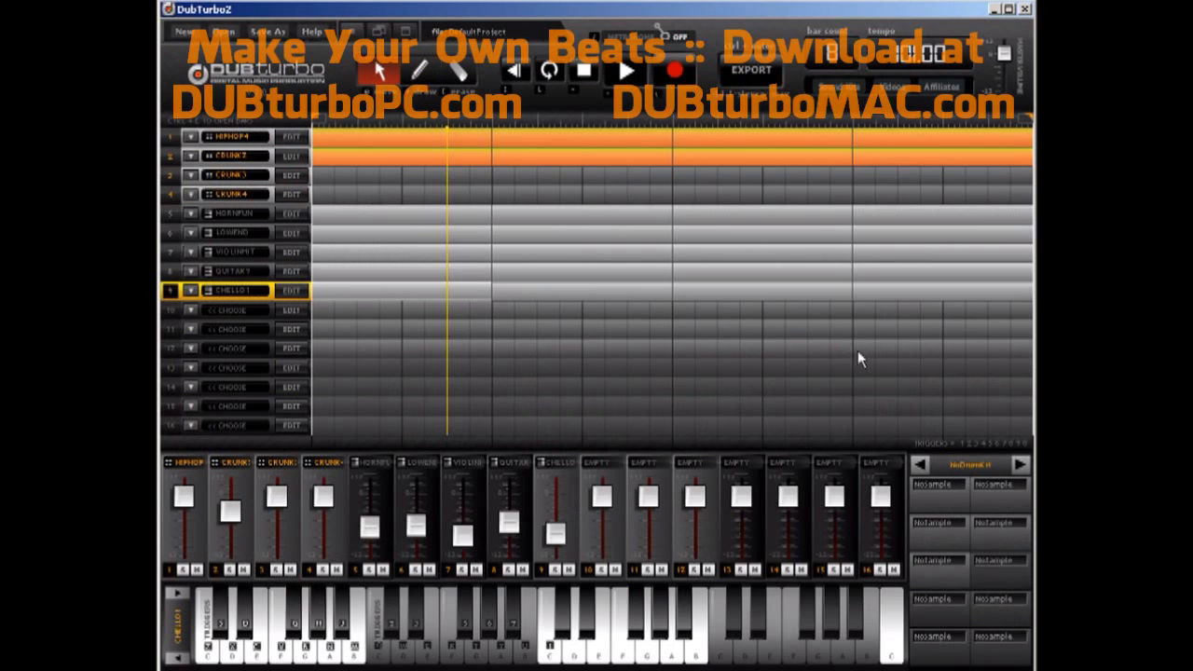
Audition the CHELLO1 channel on its own using solo
{"action": "left_click", "coordinate": [555, 571]}
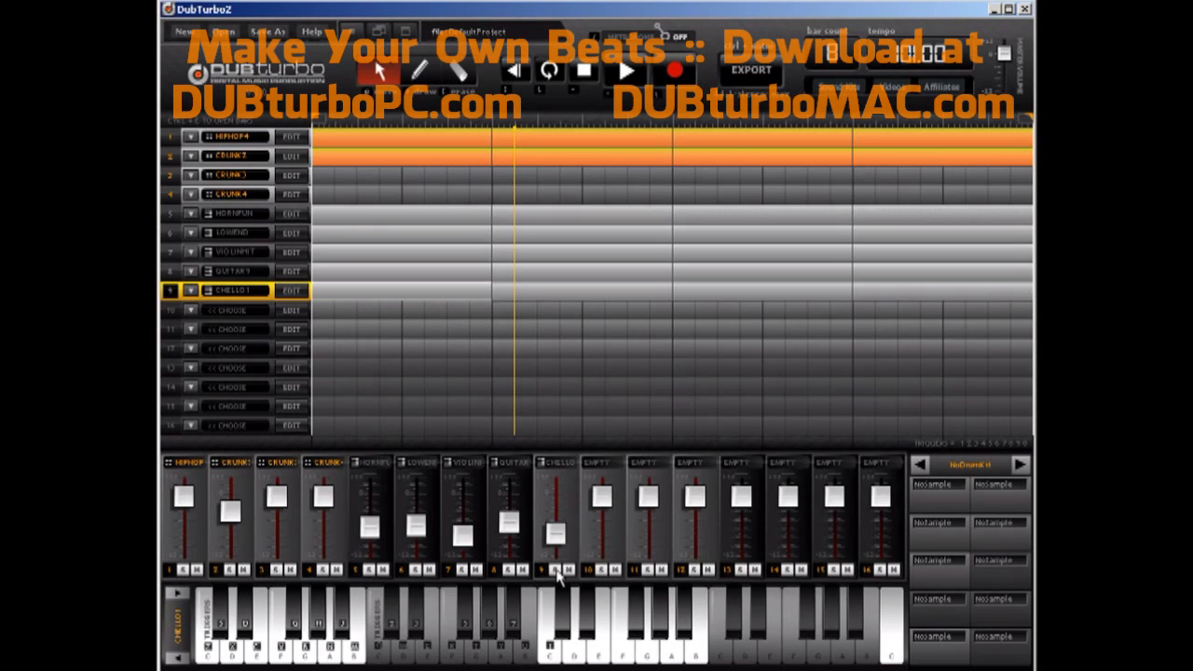
{"action": "key", "text": "space"}
{"action": "key", "text": "space"}
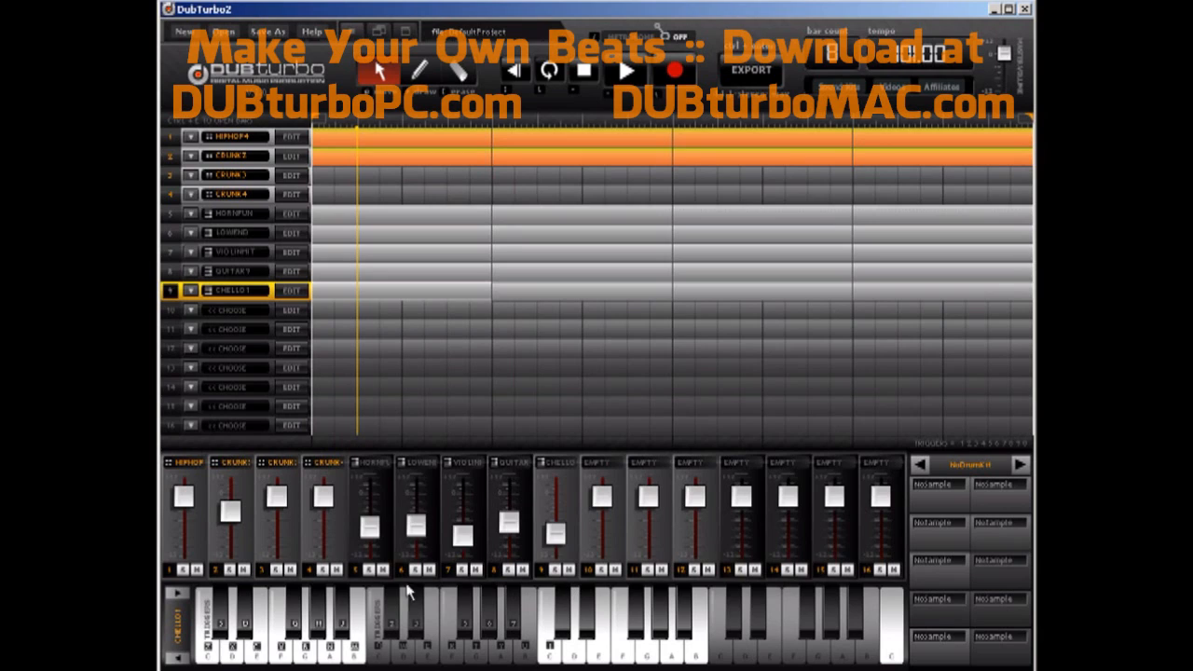
Mute the CRUNK2, CRUNK3, CRUNK4 and HORNFUN channels and listen to the remaining tracks
{"action": "left_click", "coordinate": [243, 569]}
{"action": "left_click", "coordinate": [290, 569]}
{"action": "left_click", "coordinate": [335, 569]}
{"action": "left_click", "coordinate": [429, 570]}
{"action": "key", "text": "space"}
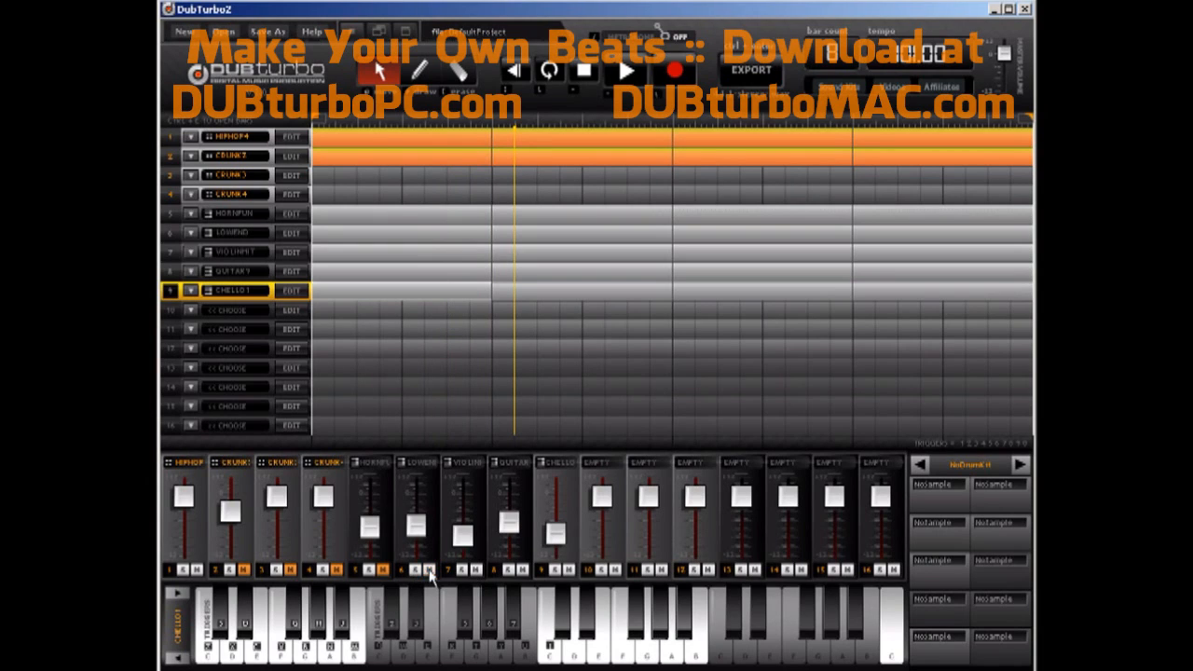
Restore HORNFUN, mute VIOLINHIT and GUITAR9, and compare the HIPHOP4 and CRUNK2 drums during playback
{"action": "left_click", "coordinate": [383, 569]}
{"action": "left_click", "coordinate": [476, 569]}
{"action": "left_click", "coordinate": [522, 570]}
{"action": "key", "text": "space"}
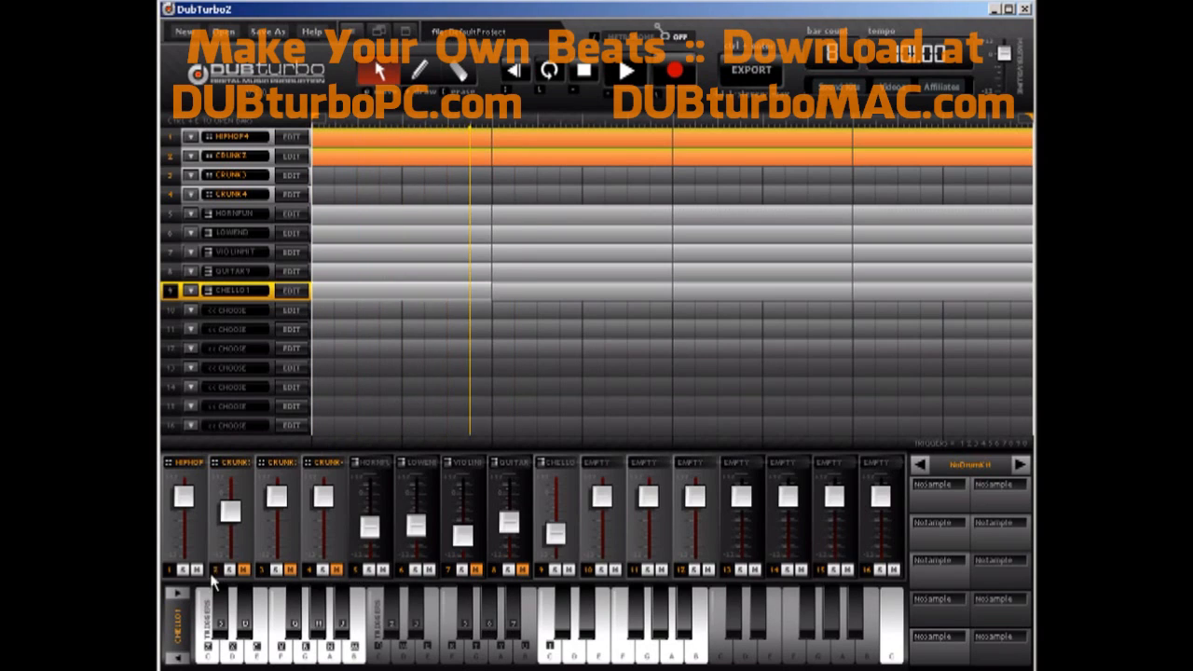
{"action": "key", "text": "space"}
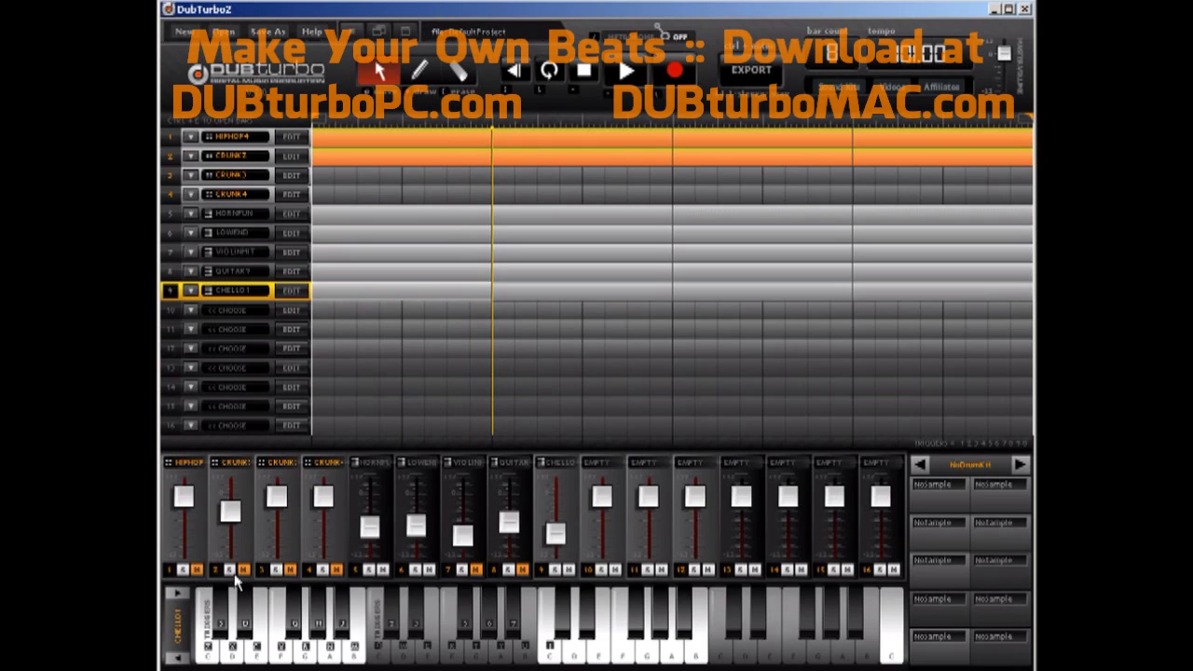
{"action": "key", "text": "space"}
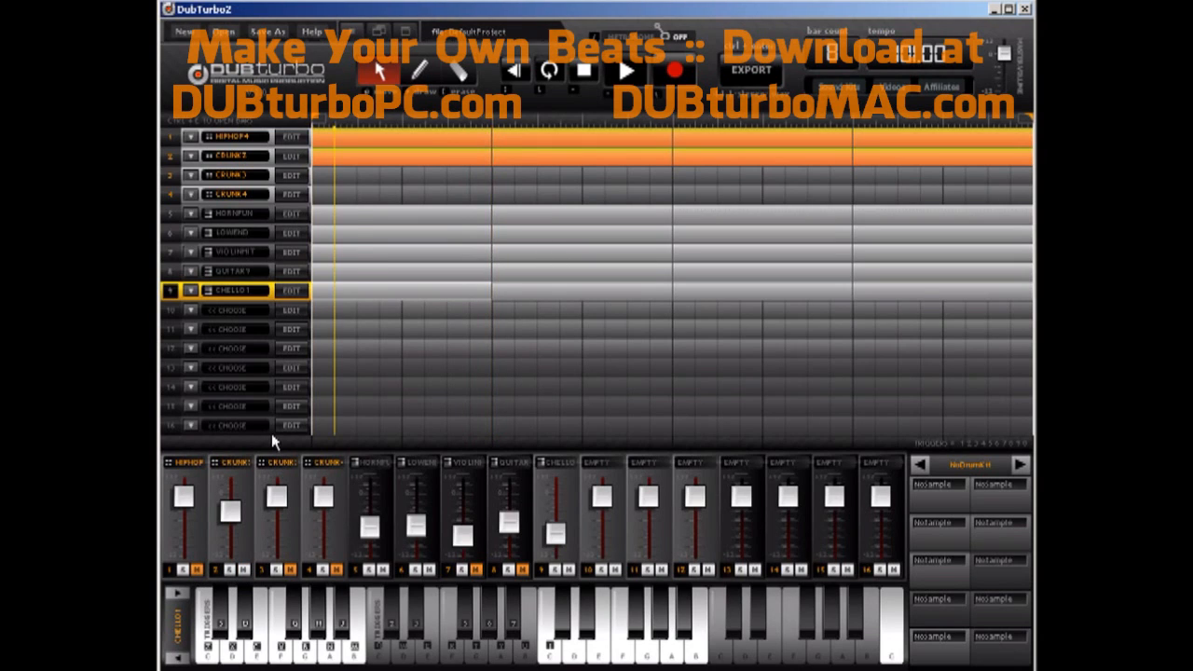
Raise the CRUNK2 channel's mixer volume and clear all remaining channel mutes
{"action": "left_click_drag", "start_coordinate": [231, 511], "coordinate": [233, 491]}
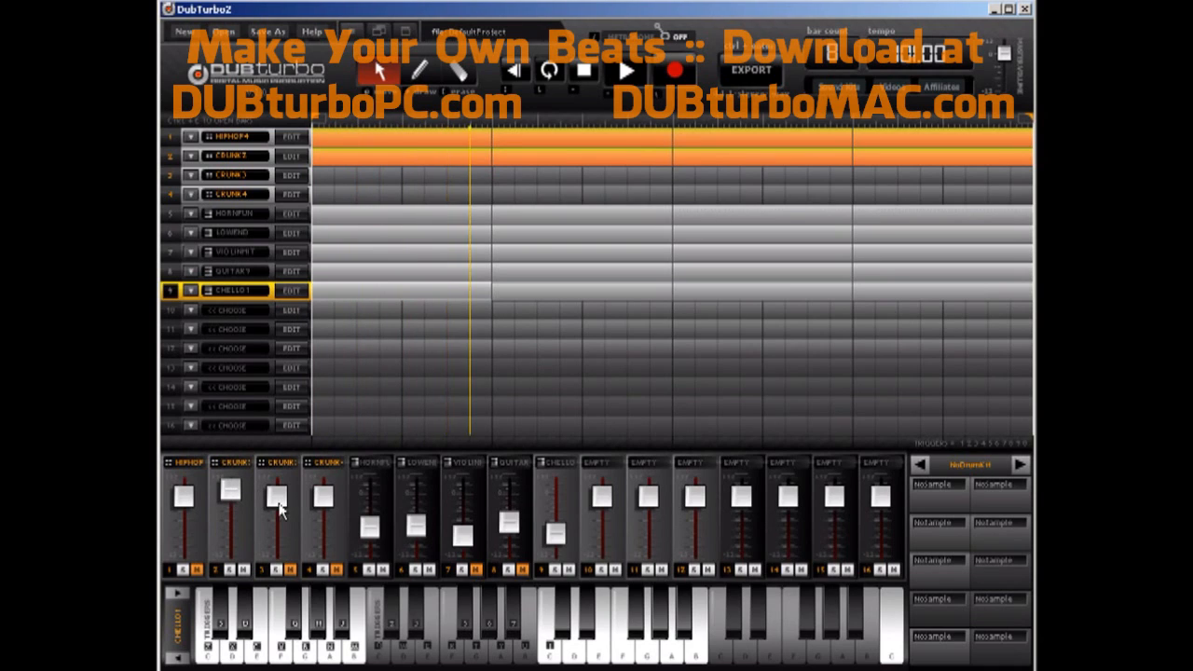
{"action": "left_click", "coordinate": [198, 568]}
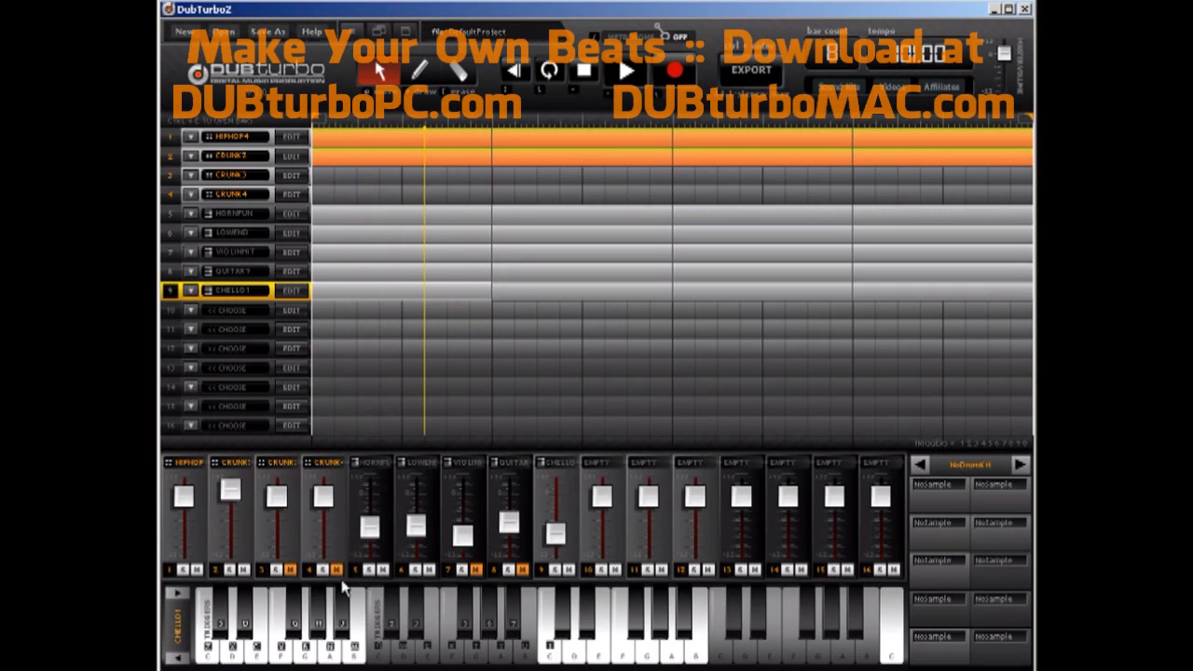
{"action": "left_click", "coordinate": [475, 569]}
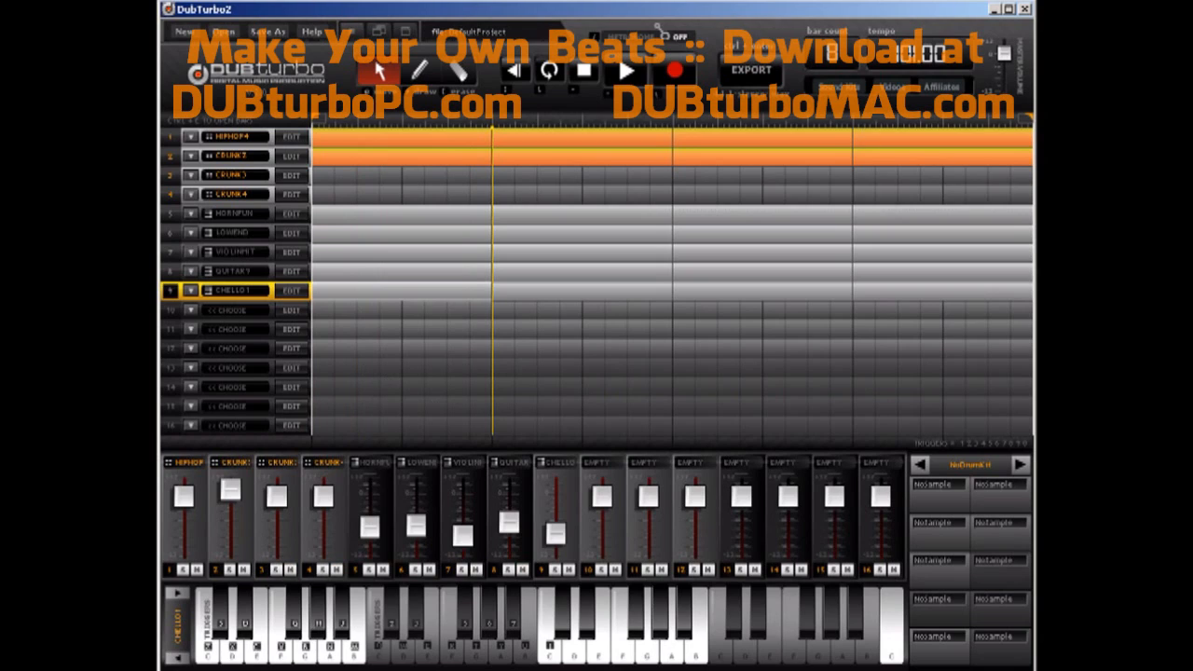
Save the project as dubtest.dubproject
{"action": "left_click", "coordinate": [271, 33]}
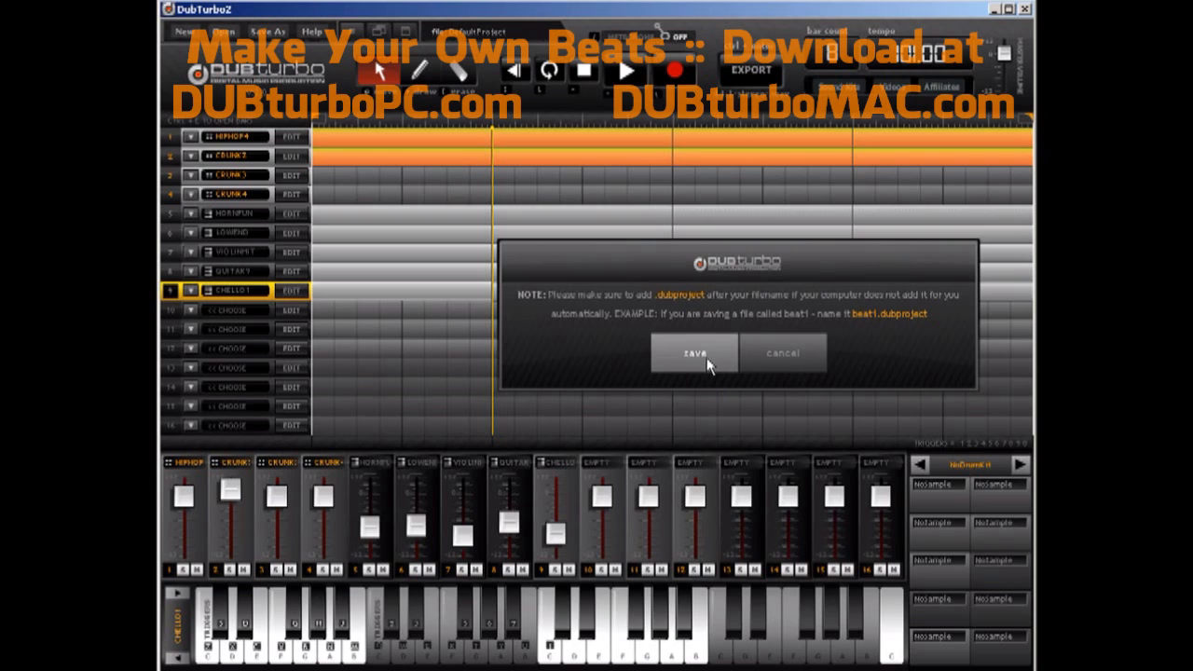
{"action": "left_click", "coordinate": [715, 347]}
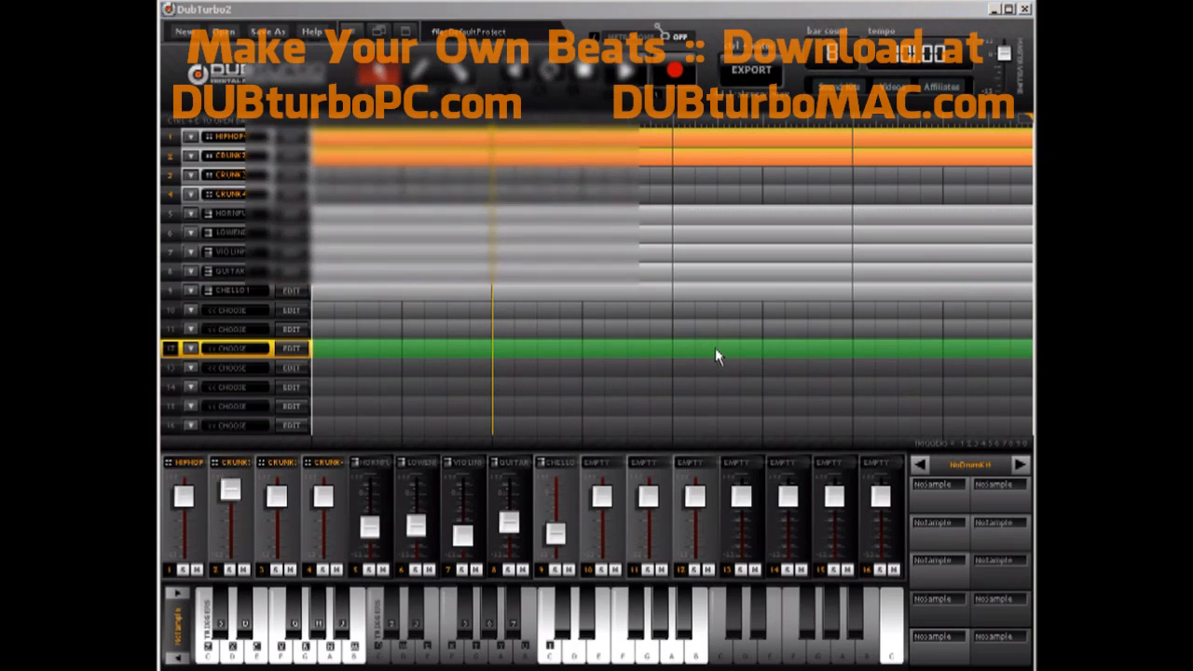
{"action": "left_click", "coordinate": [390, 310]}
{"action": "left_click_drag", "start_coordinate": [390, 310], "coordinate": [303, 313]}
{"action": "type", "text": "dubtest.dubproject"}
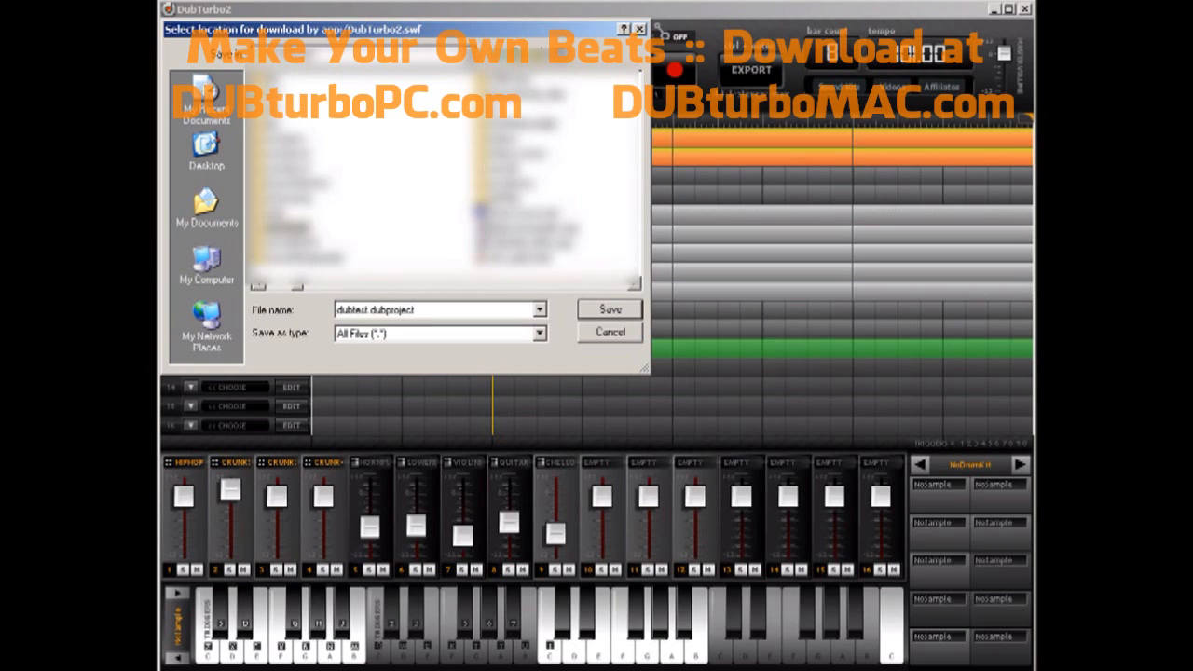
{"action": "key", "text": "Return"}
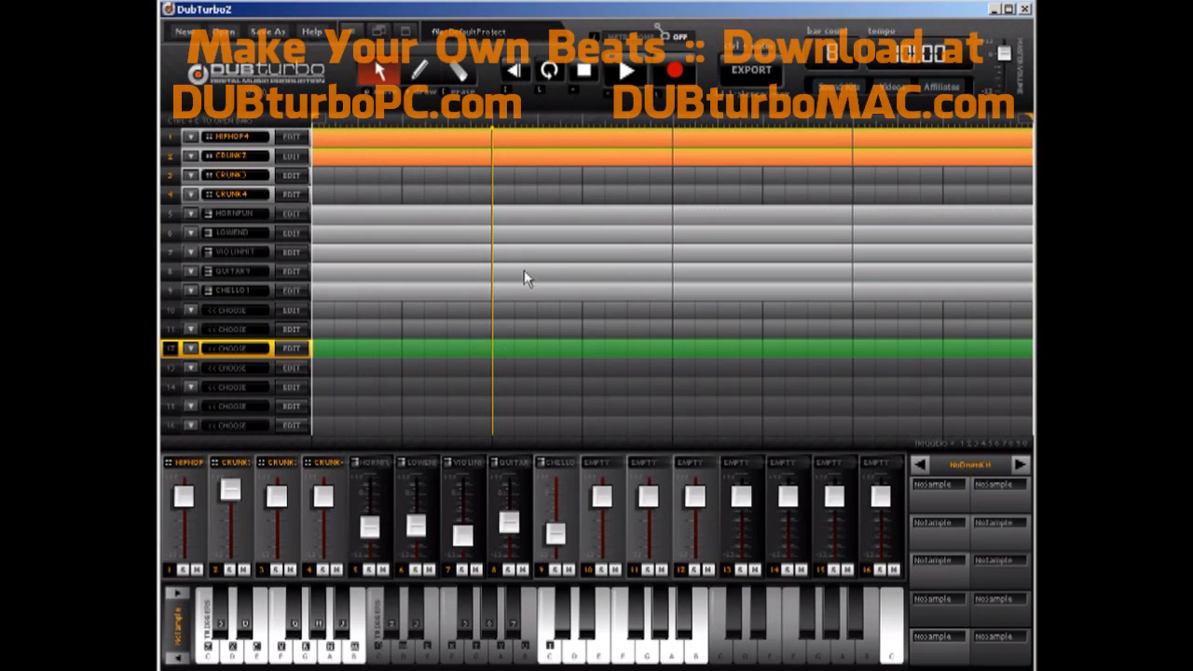
Export the beat as an audio file named 101bpmdub2beat.wav
{"action": "left_click", "coordinate": [748, 70]}
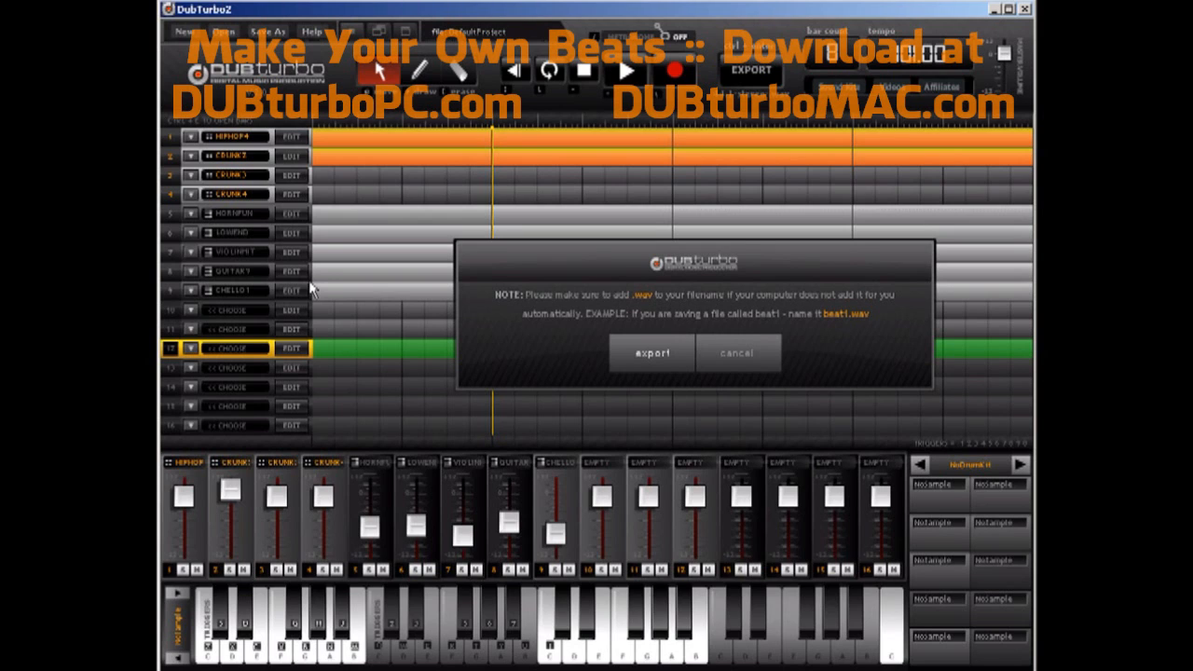
{"action": "left_click", "coordinate": [636, 346]}
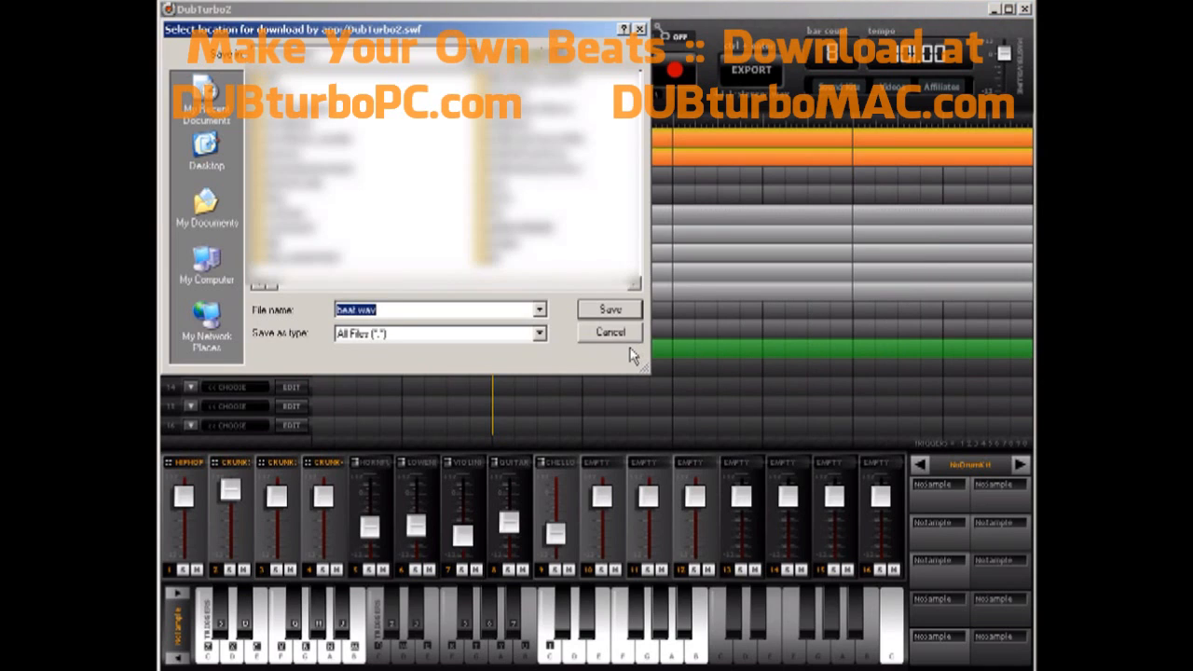
{"action": "left_click_drag", "start_coordinate": [356, 312], "coordinate": [315, 322]}
{"action": "type", "text": "101bpmdub2beat"}
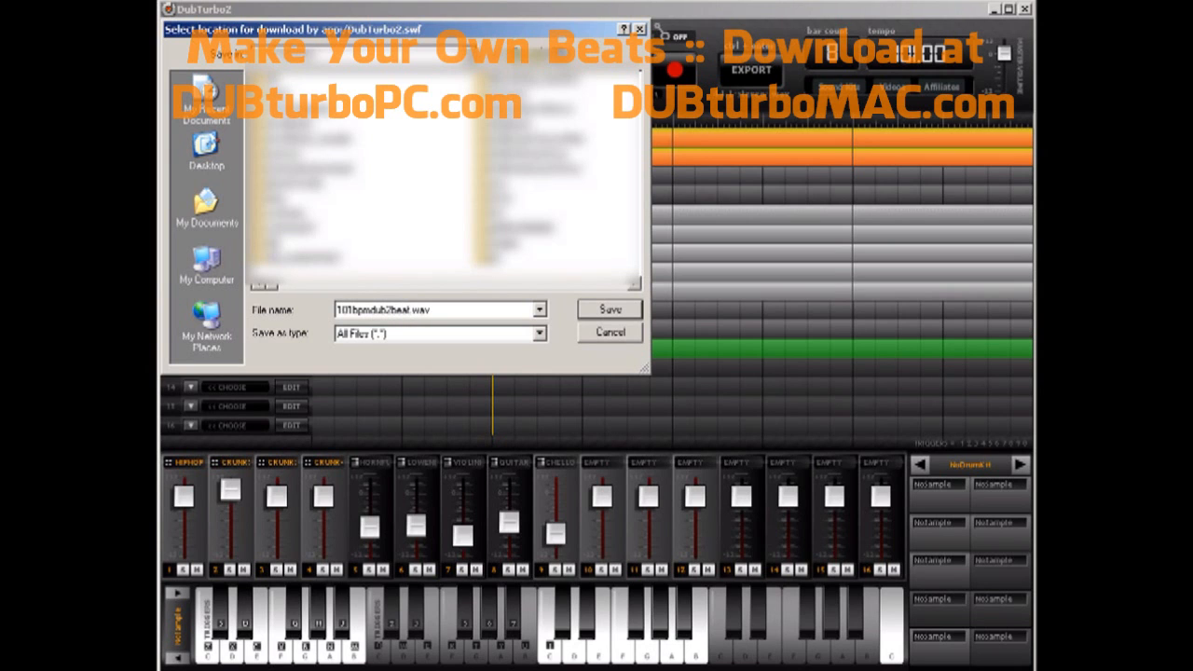
{"action": "key", "text": "Return"}
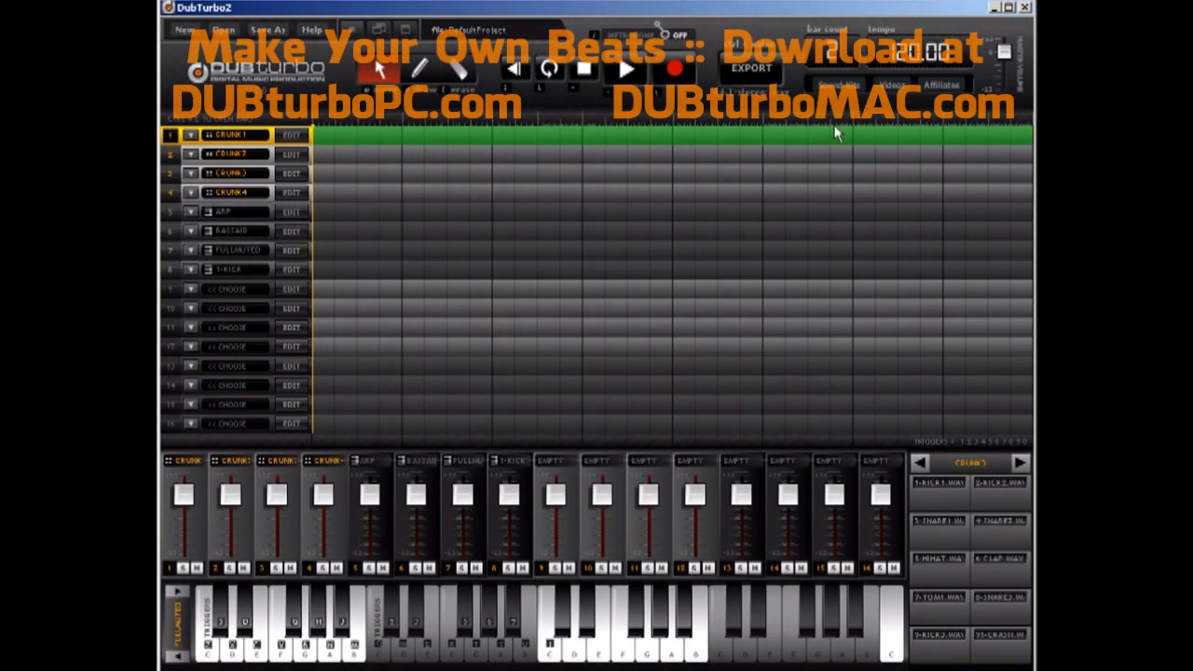
Open the saved project dubtest.dubproject from the DUBturbo folder
{"action": "left_click", "coordinate": [223, 29]}
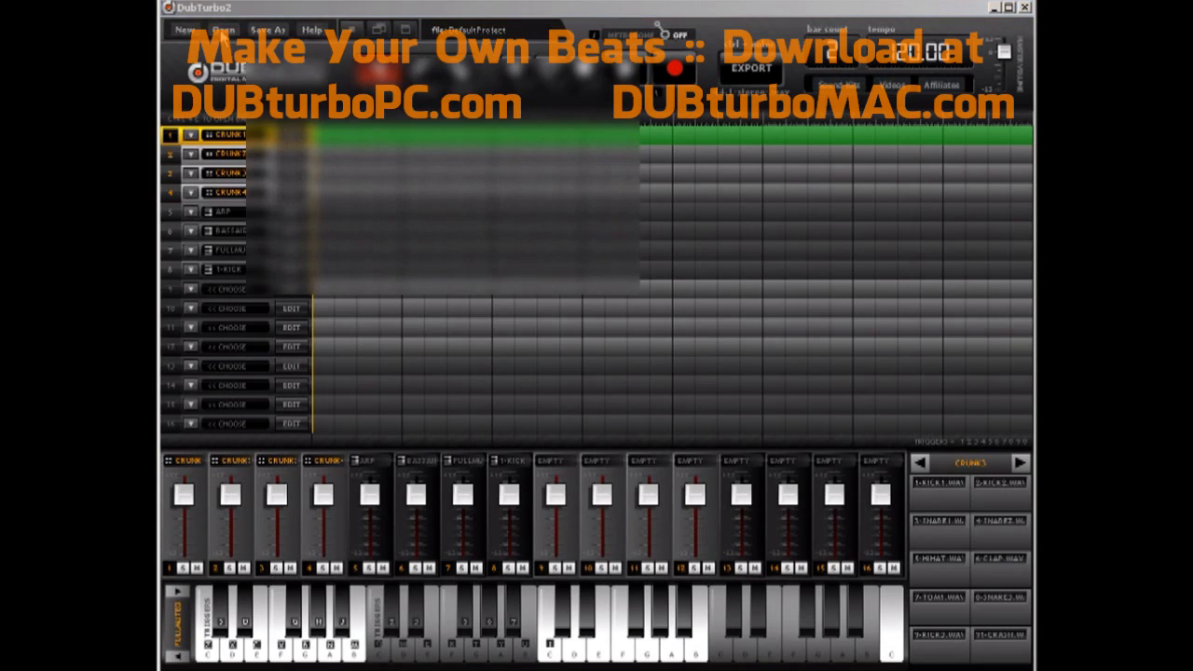
{"action": "left_click", "coordinate": [621, 124]}
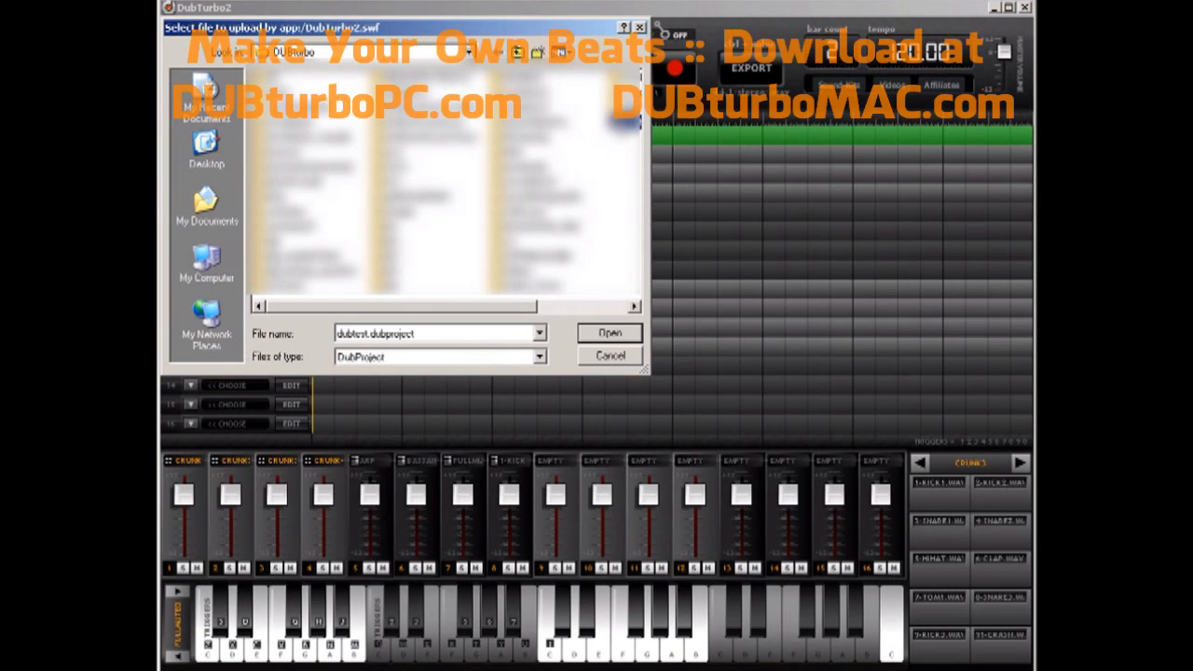
{"action": "left_click", "coordinate": [610, 333]}
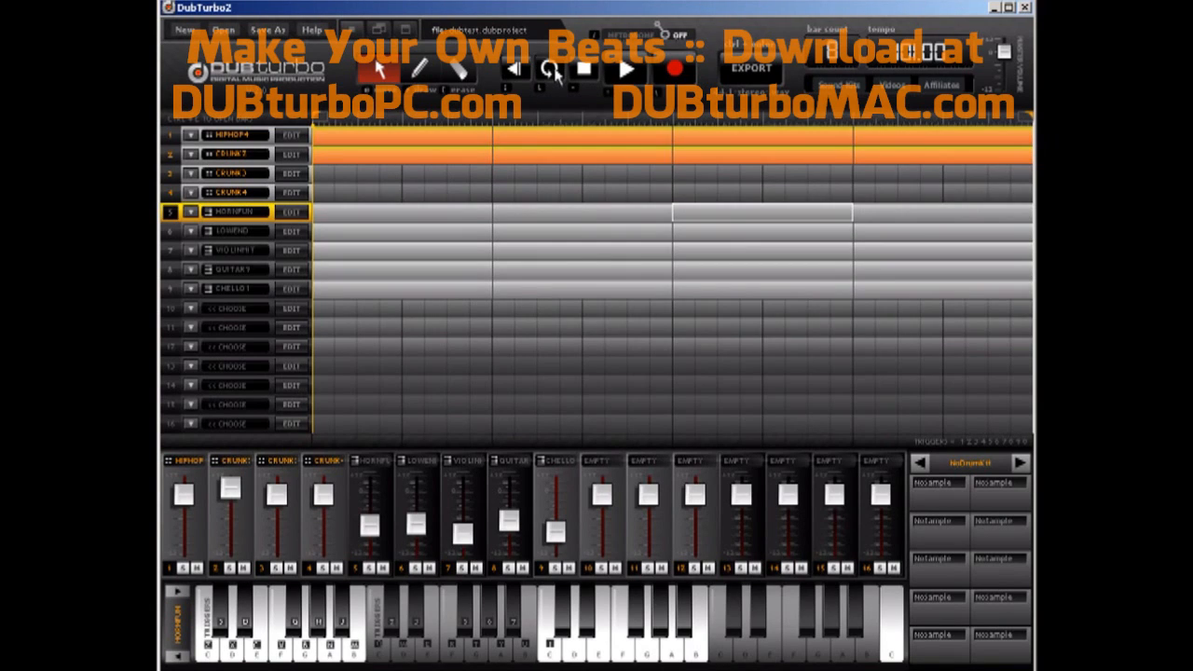
Play back the reopened beat and close the media player showing the exported 101bpmdub2beat file
{"action": "mouse_move", "coordinate": [1023, 120]}
{"action": "left_mouse_down"}
{"action": "mouse_move", "coordinate": [896, 119]}
{"action": "mouse_move", "coordinate": [1023, 117]}
{"action": "left_mouse_up"}
{"action": "key", "text": "space"}
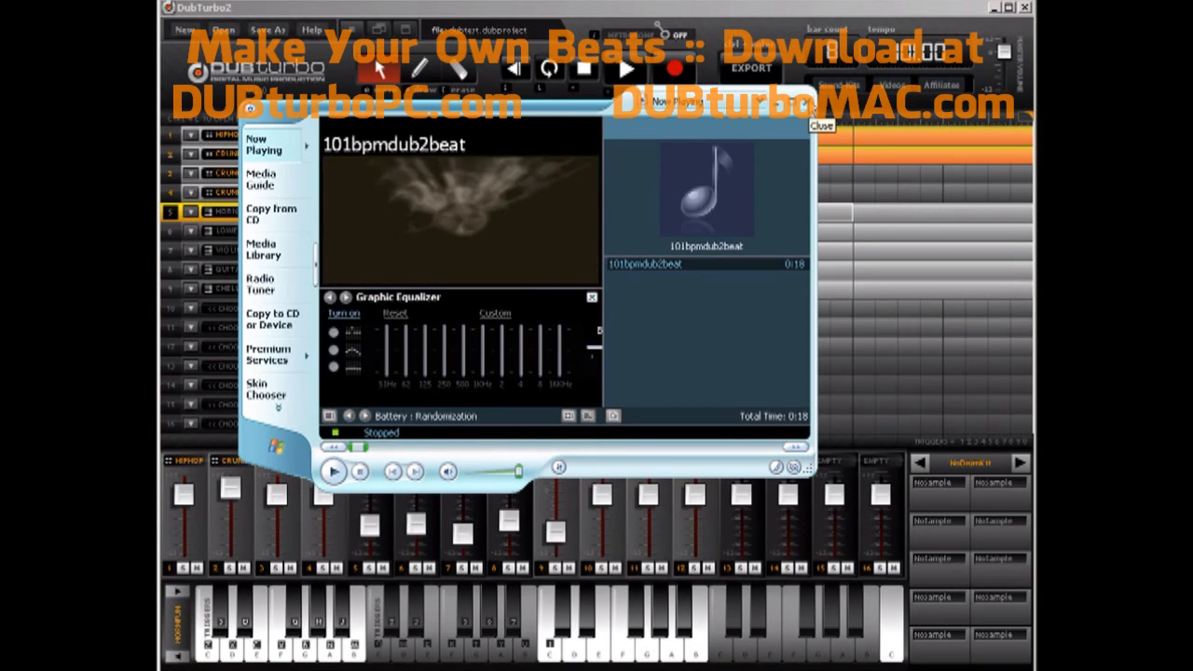
{"action": "left_click", "coordinate": [807, 105]}
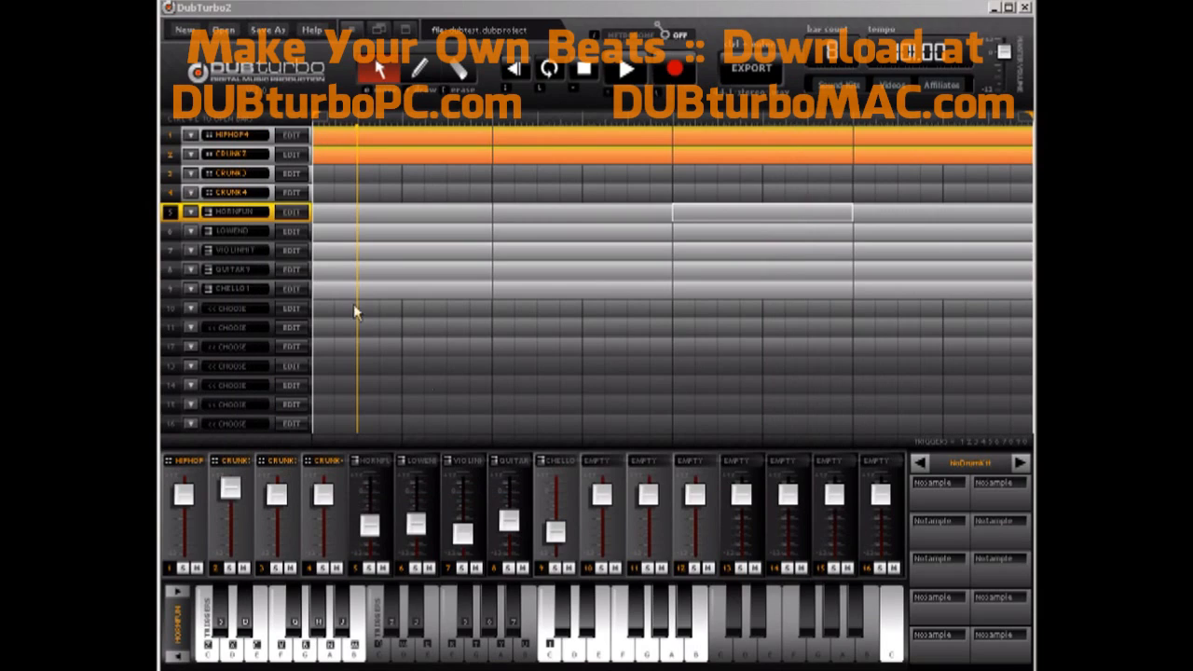
Extend the song's bar count to 64
{"action": "left_click", "coordinate": [752, 348]}
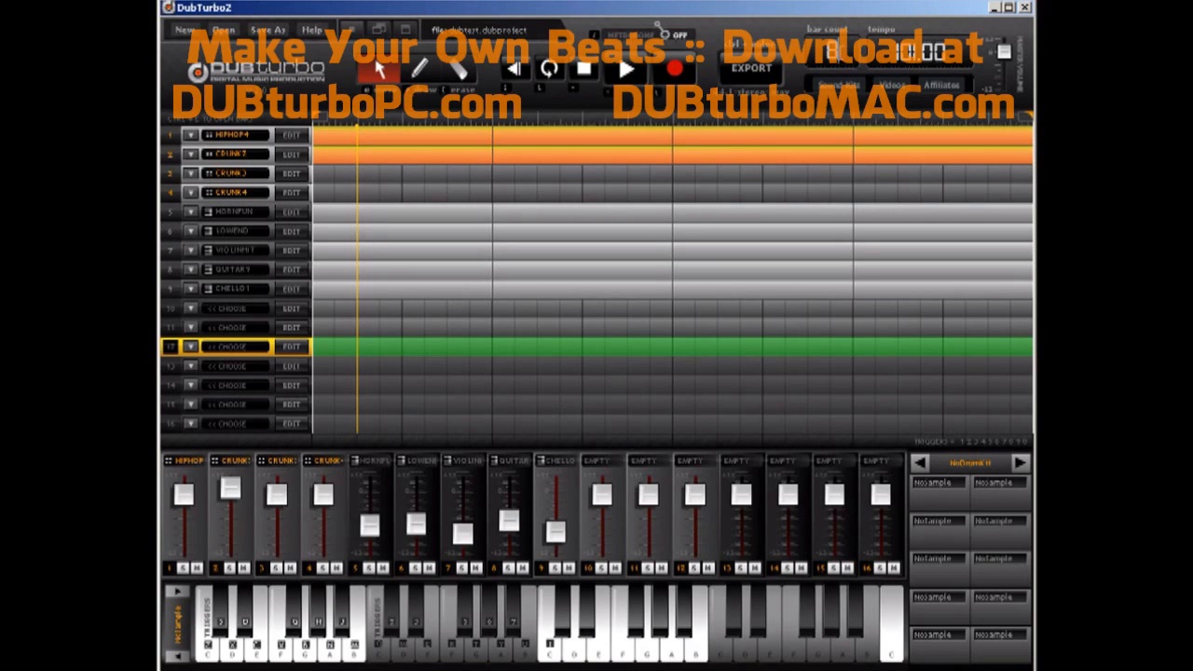
{"action": "type", "text": "32"}
{"action": "key", "text": "Return"}
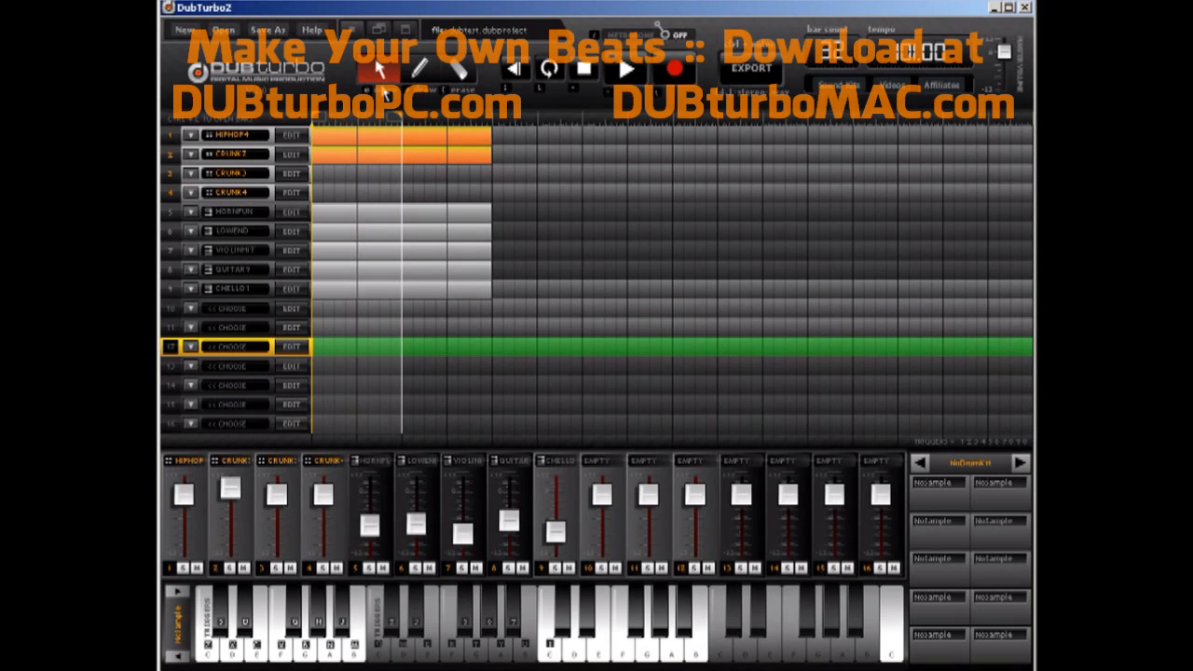
{"action": "left_click", "coordinate": [466, 143]}
{"action": "left_click", "coordinate": [470, 153]}
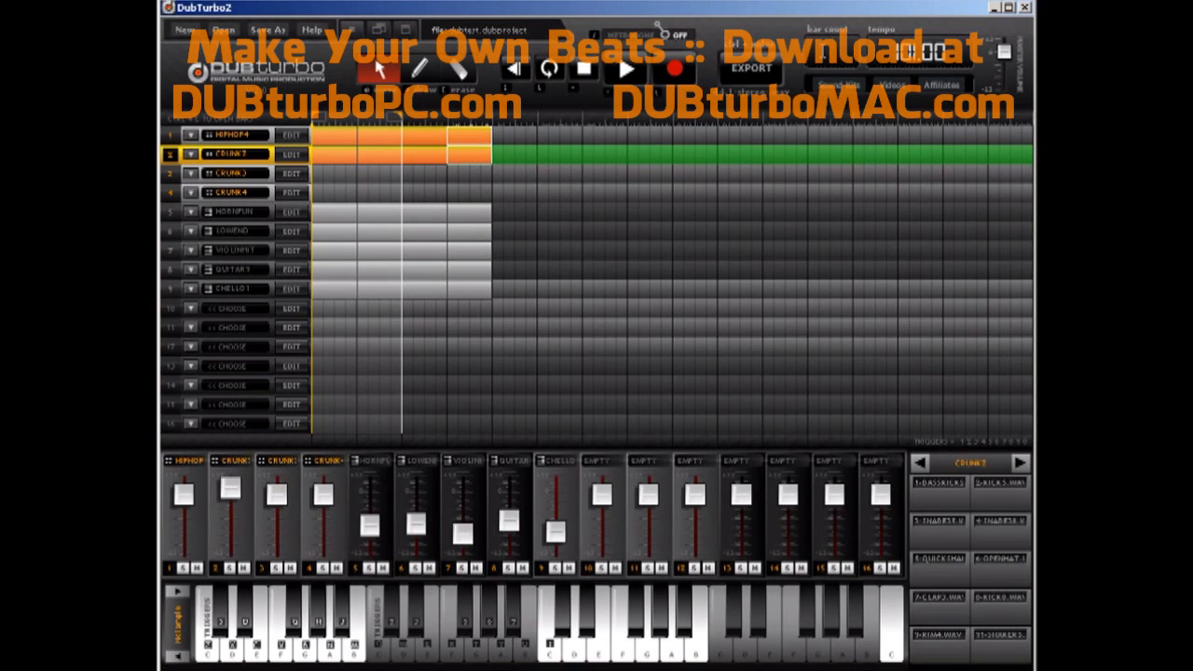
{"action": "type", "text": "64"}
{"action": "key", "text": "Return"}
Select every block of the eight-bar pattern on all used tracks and copy the whole selection twice, filling bars 9 to 24
{"action": "left_click", "coordinate": [376, 152], "text": "shift"}
{"action": "left_click", "coordinate": [376, 138], "text": "shift"}
{"action": "left_click", "coordinate": [346, 139], "text": "shift"}
{"action": "left_click", "coordinate": [343, 155], "text": "shift"}
{"action": "left_click", "coordinate": [317, 136], "text": "shift"}
{"action": "left_click", "coordinate": [329, 212], "text": "shift"}
{"action": "left_click", "coordinate": [328, 233], "text": "shift"}
{"action": "left_click", "coordinate": [327, 252], "text": "shift"}
{"action": "left_click", "coordinate": [326, 271], "text": "shift"}
{"action": "left_click", "coordinate": [323, 292], "text": "shift"}
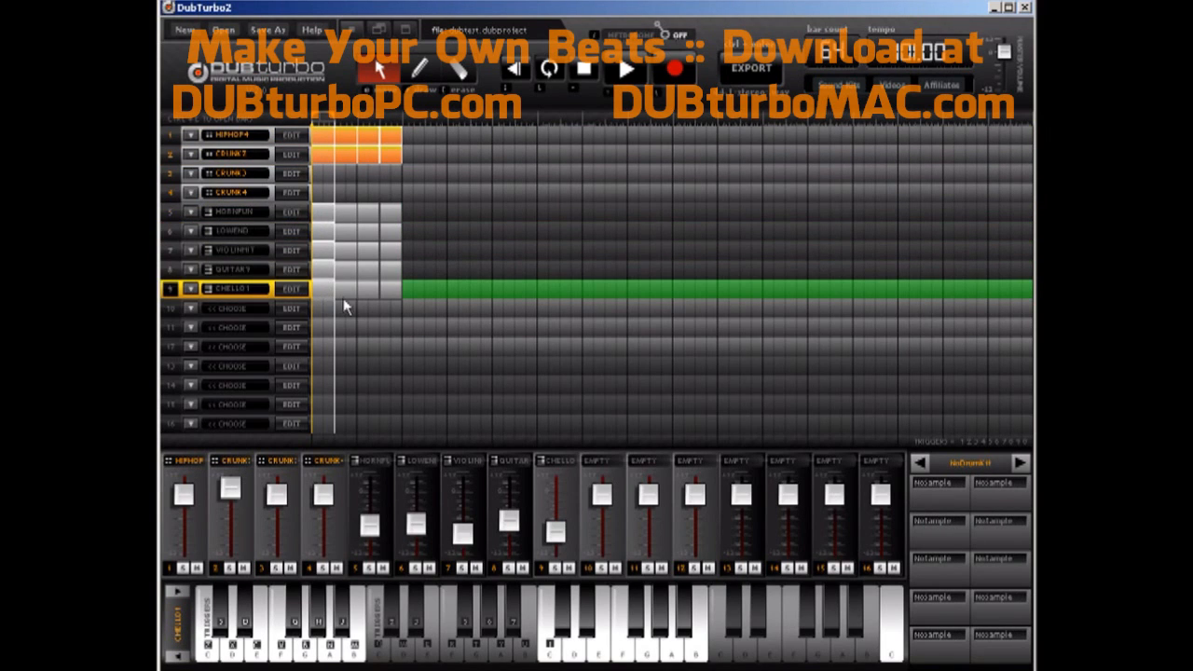
{"action": "left_click", "coordinate": [366, 289], "text": "shift"}
{"action": "left_click", "coordinate": [384, 287], "text": "shift"}
{"action": "left_click", "coordinate": [389, 267], "text": "shift"}
{"action": "left_click", "coordinate": [389, 249], "text": "shift"}
{"action": "left_click", "coordinate": [389, 231], "text": "shift"}
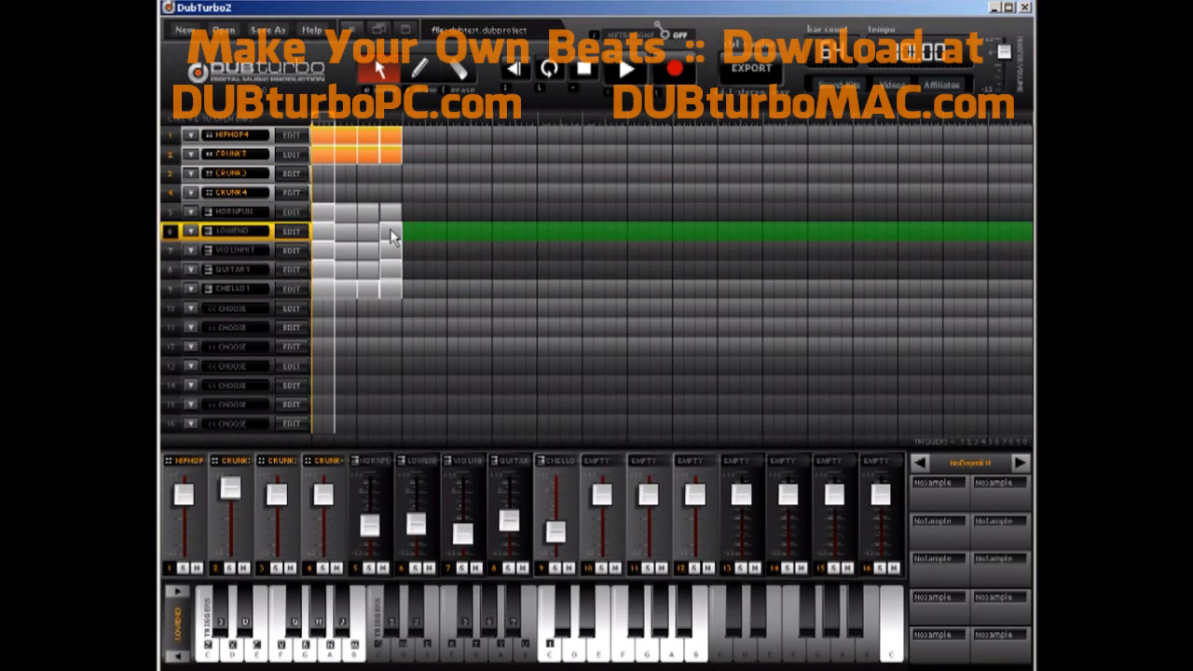
{"action": "left_click", "coordinate": [389, 210], "text": "shift"}
{"action": "left_click", "coordinate": [370, 212], "text": "shift"}
{"action": "left_click", "coordinate": [370, 233], "text": "shift"}
{"action": "left_click", "coordinate": [366, 252], "text": "shift"}
{"action": "left_click", "coordinate": [368, 269], "text": "shift"}
{"action": "left_click", "coordinate": [345, 250], "text": "shift"}
{"action": "left_click", "coordinate": [344, 232], "text": "shift"}
{"action": "left_click", "coordinate": [349, 212], "text": "shift"}
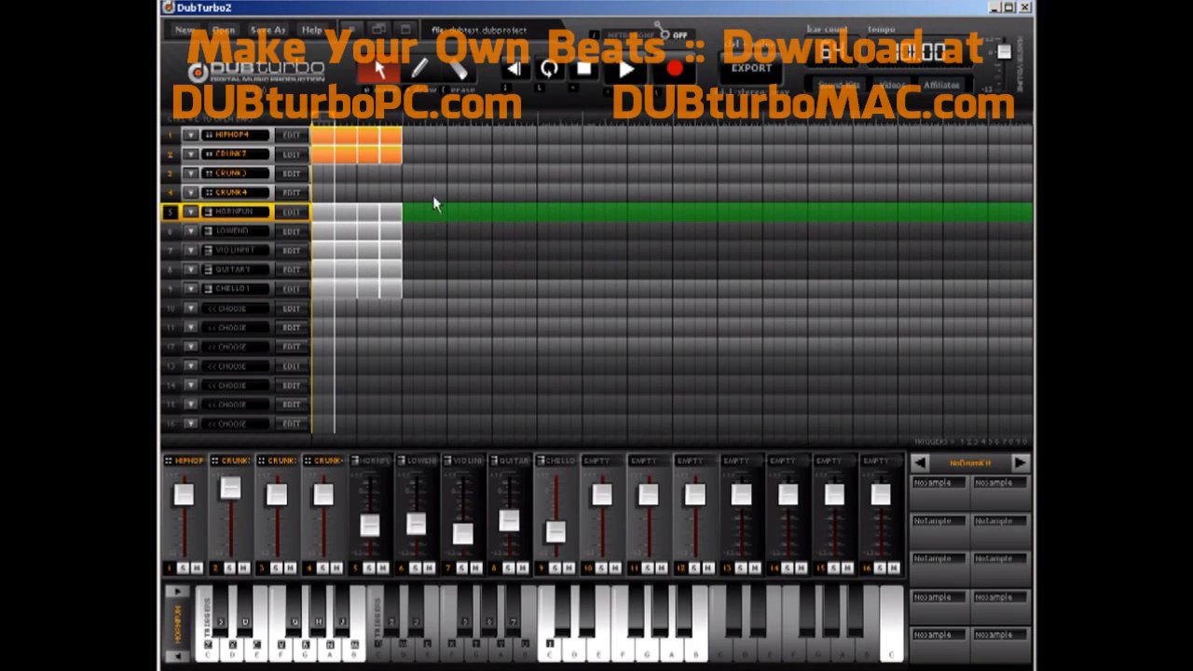
{"action": "left_click_drag", "start_coordinate": [360, 140], "coordinate": [453, 143]}
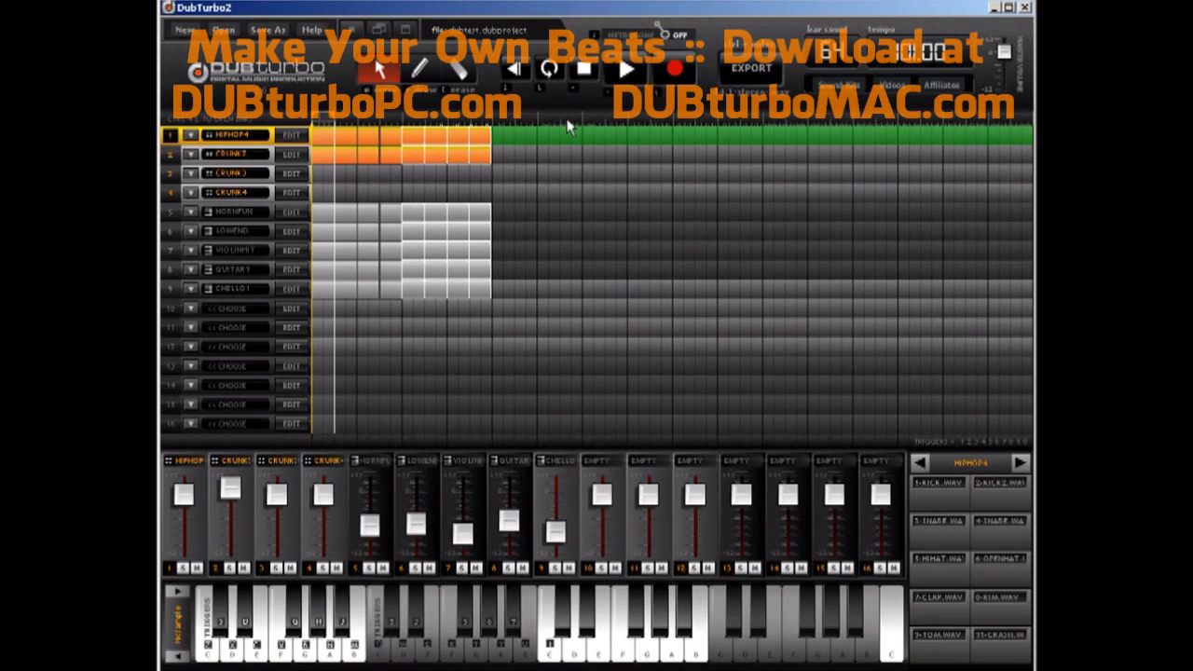
{"action": "left_click_drag", "start_coordinate": [411, 133], "coordinate": [503, 133]}
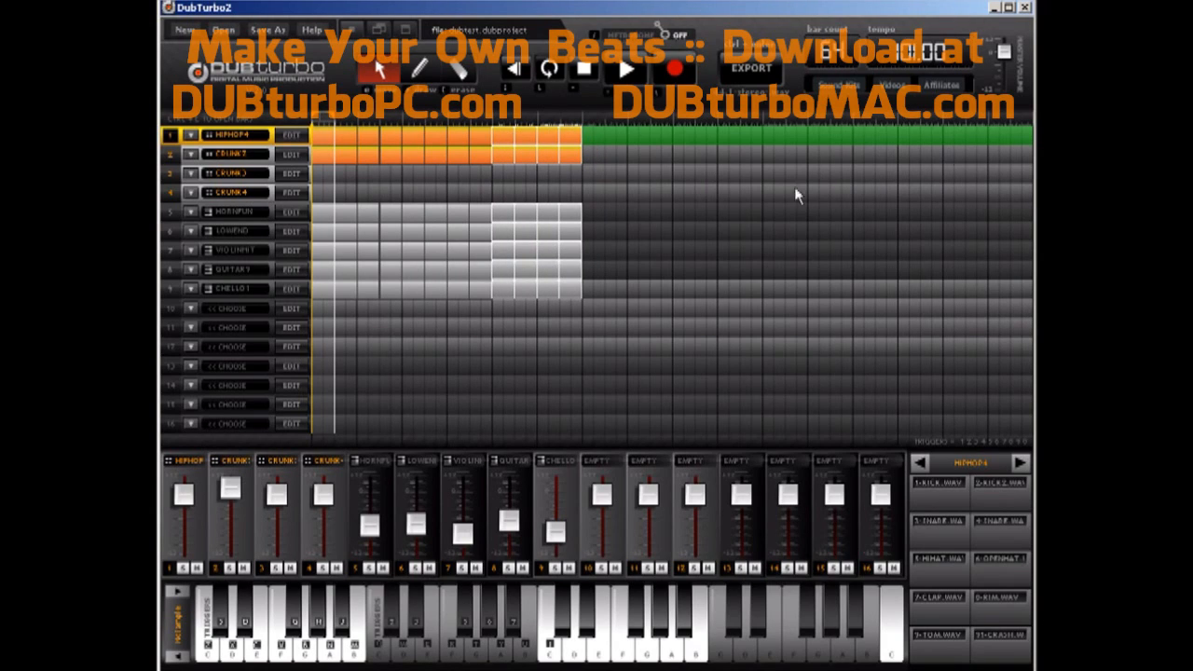
Erase the CRUNK2 and HORNFUN blocks from the third eight-bar section, bars 17 to 24
{"action": "left_click", "coordinate": [457, 71]}
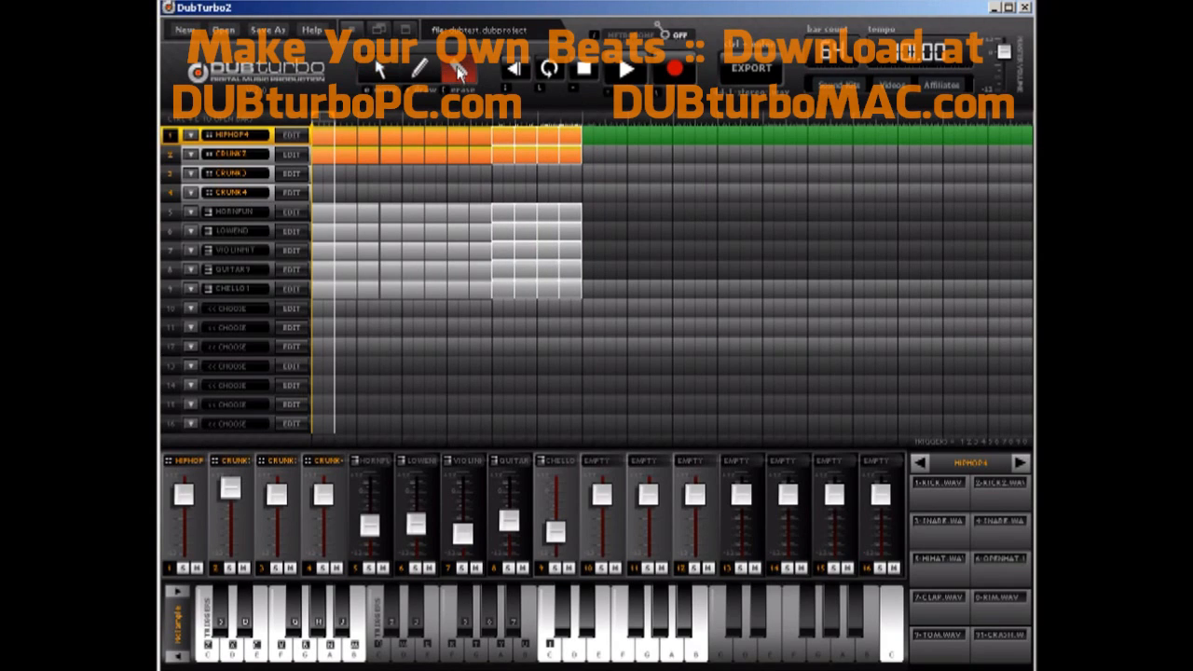
{"action": "left_click", "coordinate": [508, 157]}
{"action": "left_click", "coordinate": [545, 155]}
{"action": "left_click", "coordinate": [568, 156]}
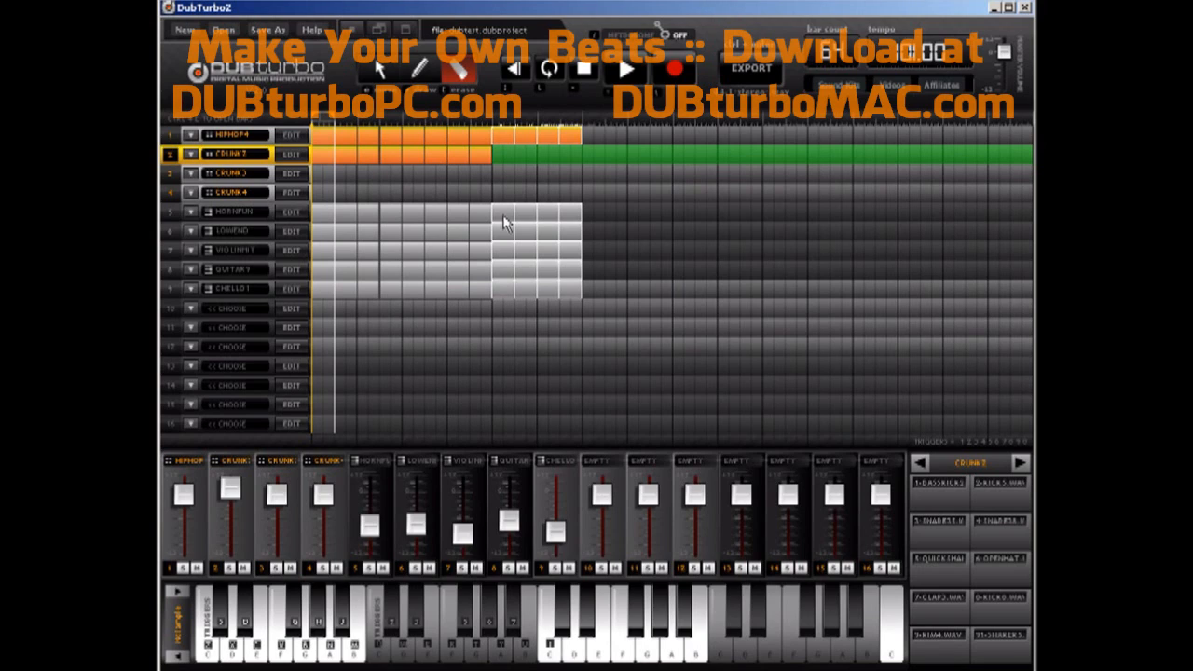
{"action": "left_click_drag", "start_coordinate": [503, 222], "coordinate": [578, 222]}
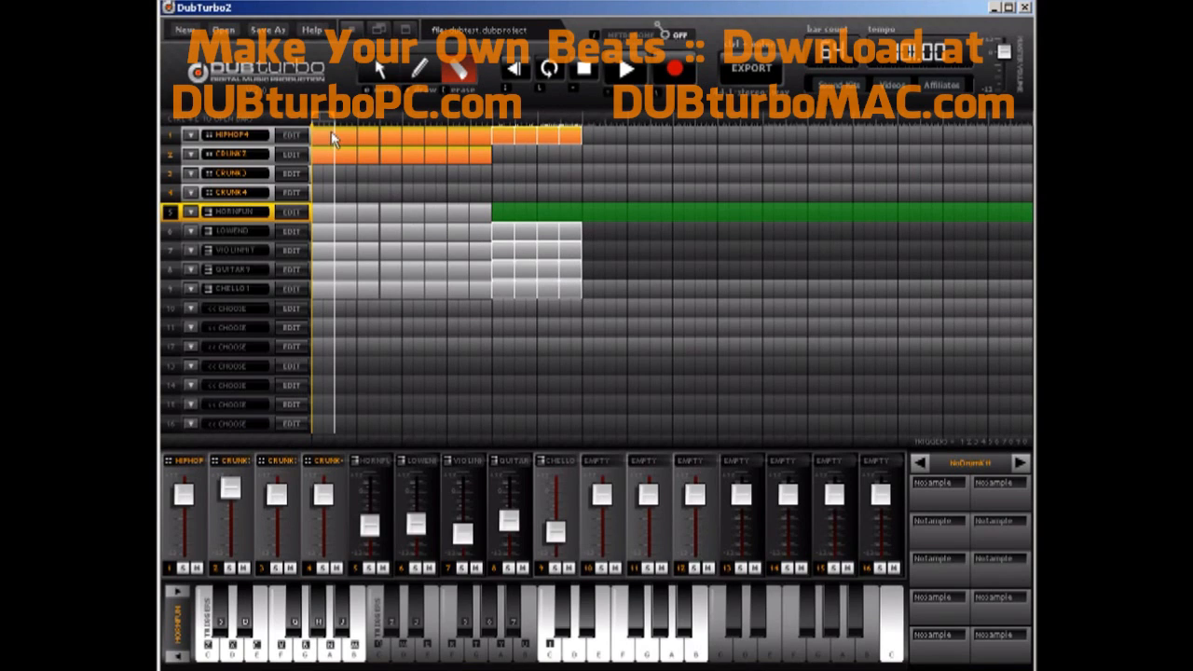
Copy the remaining selected blocks of the third section repeatedly until the arrangement is filled to bar 64
{"action": "left_click", "coordinate": [380, 71]}
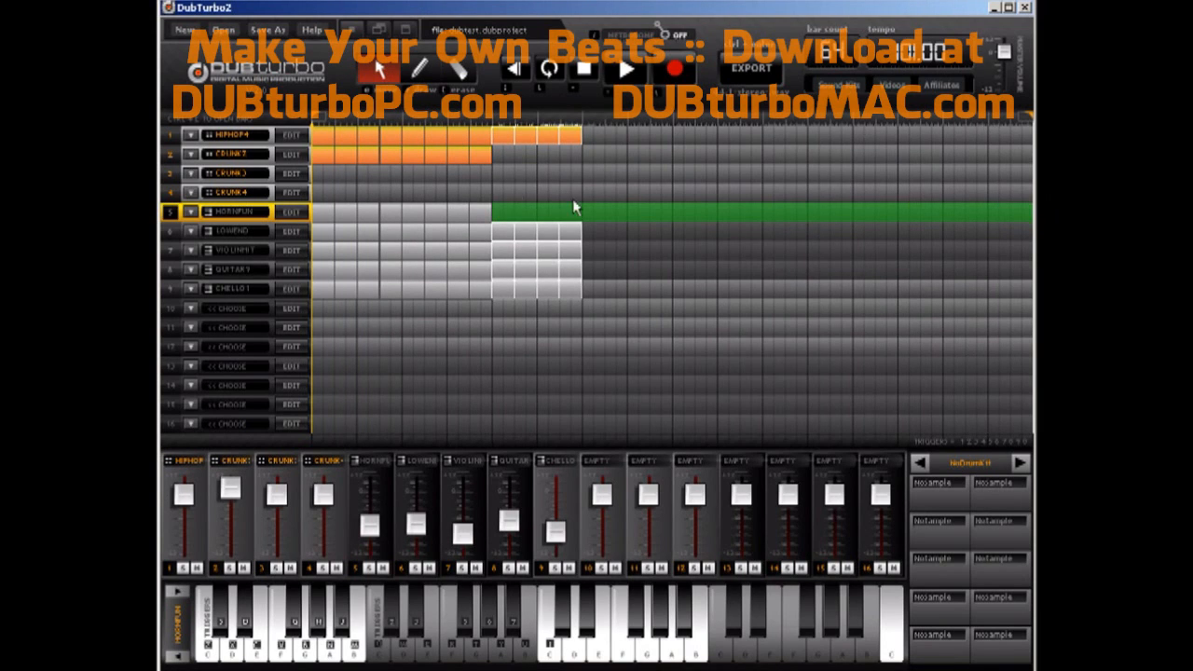
{"action": "left_click", "coordinate": [547, 141]}
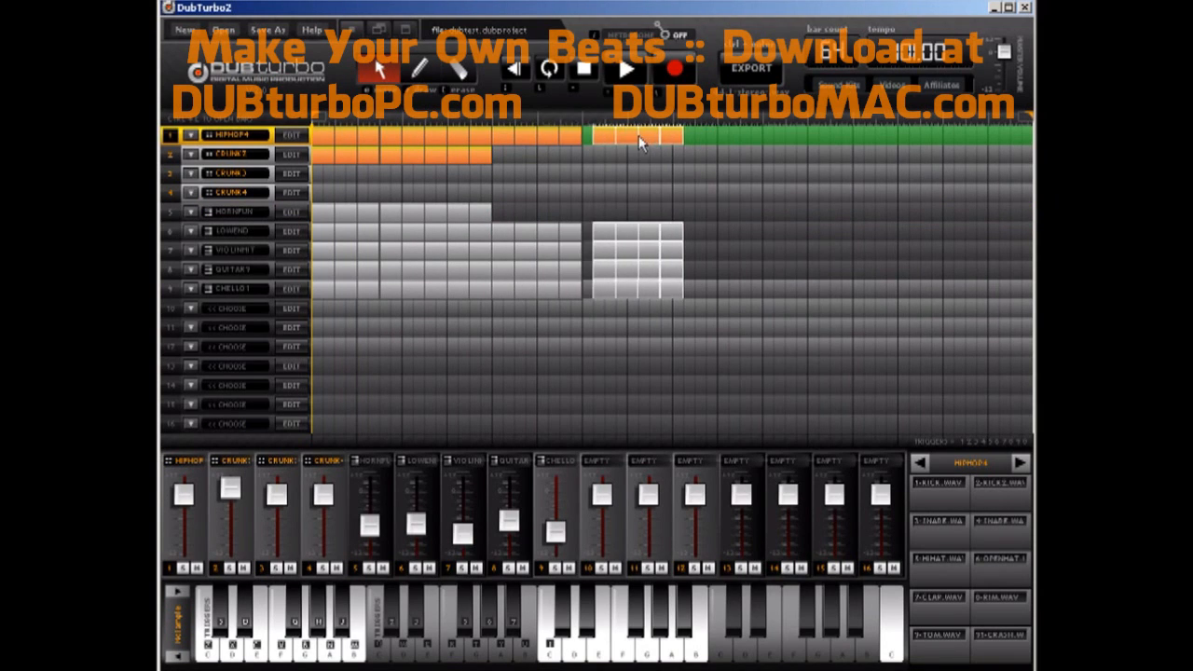
{"action": "left_click", "coordinate": [638, 132]}
{"action": "left_click", "coordinate": [698, 130]}
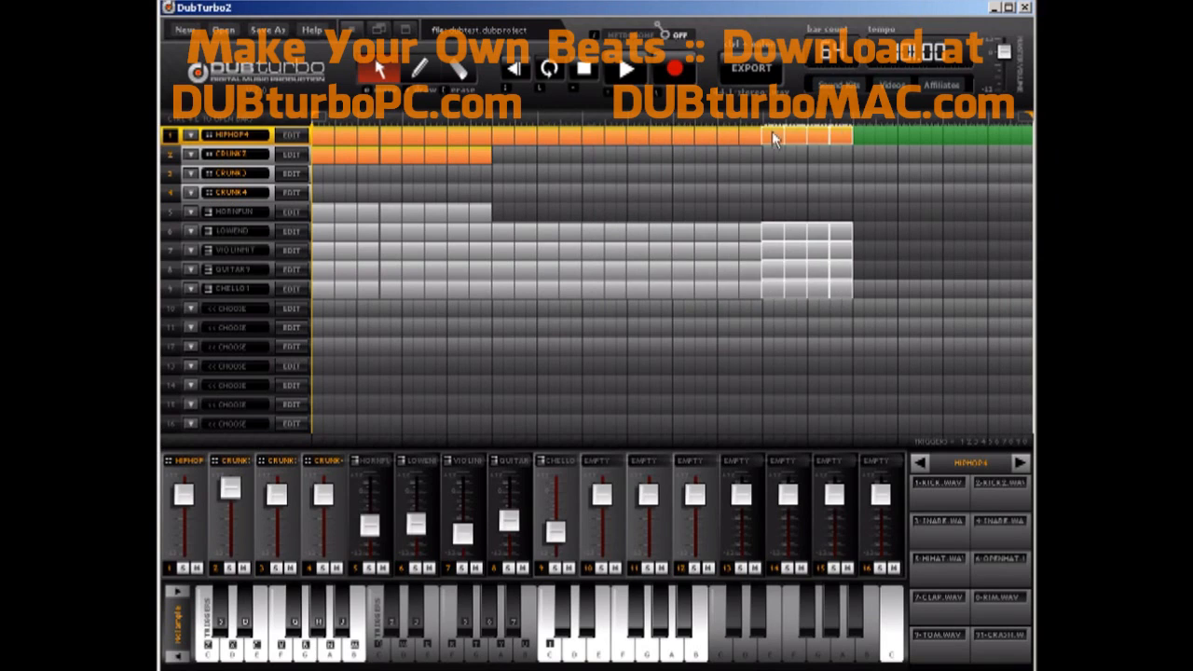
{"action": "left_click", "coordinate": [783, 138]}
{"action": "left_click", "coordinate": [878, 132]}
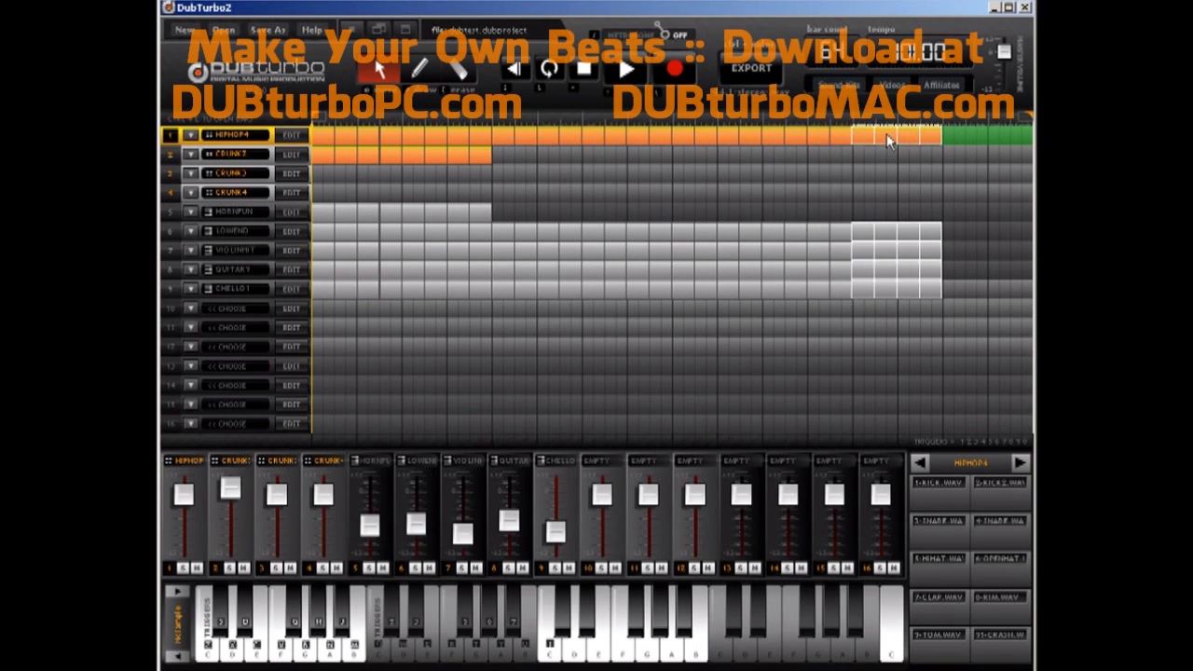
{"action": "left_click", "coordinate": [976, 128]}
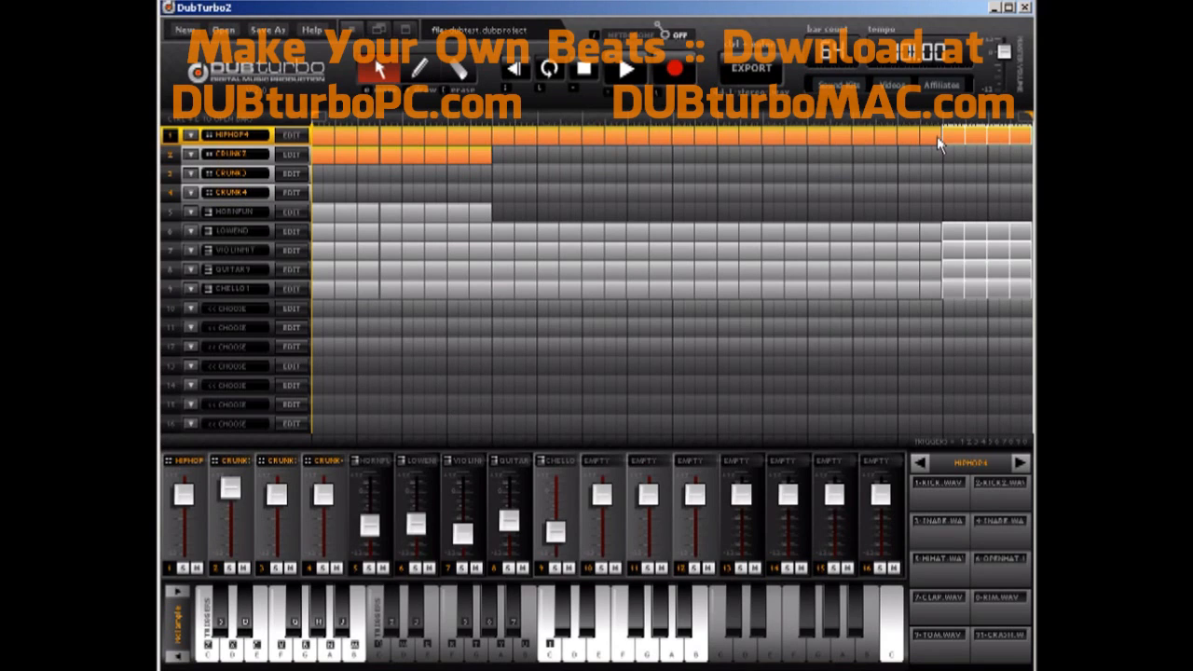
Erase one LOWEND block in the third section, then CHELLO1, GUITAR9, VIOLINHIT, LOWEND and GUITAR9 respectively across the following five eight-bar sections
{"action": "left_click", "coordinate": [590, 233]}
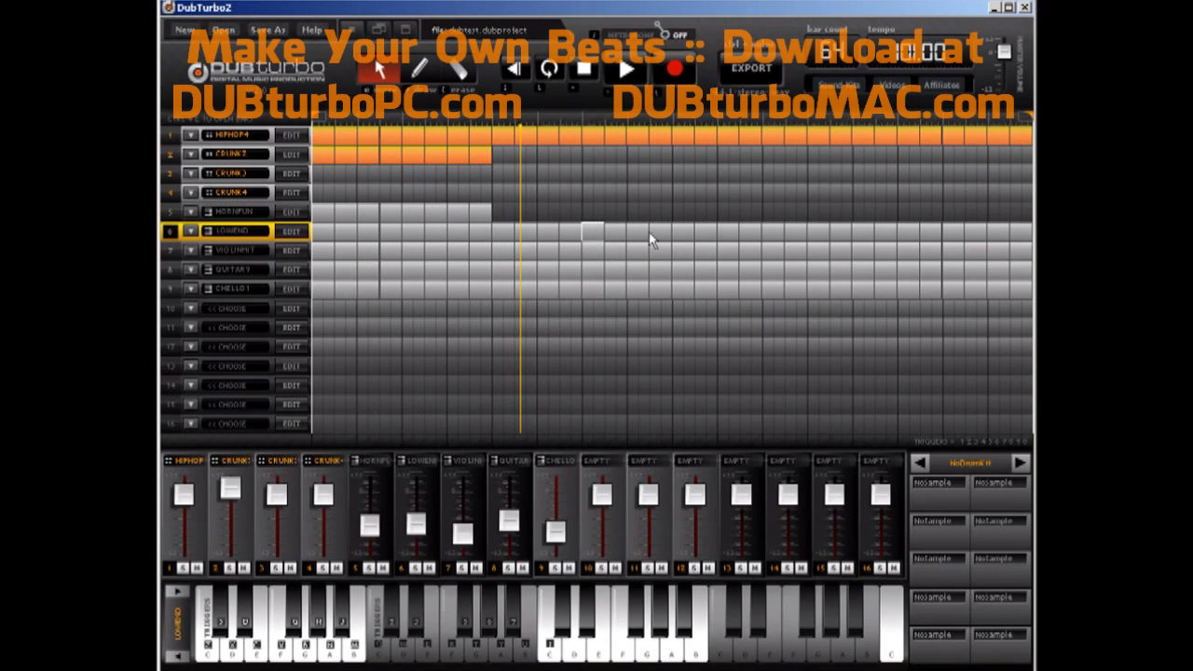
{"action": "left_click", "coordinate": [459, 74]}
{"action": "left_click", "coordinate": [525, 231]}
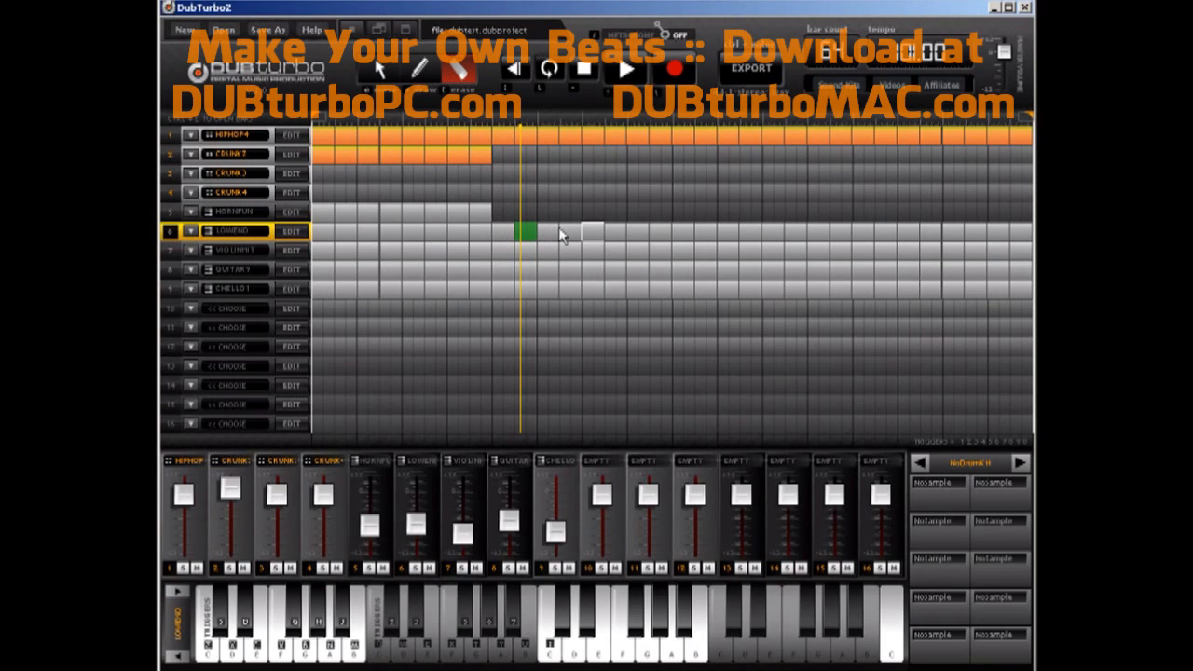
{"action": "left_click", "coordinate": [615, 288]}
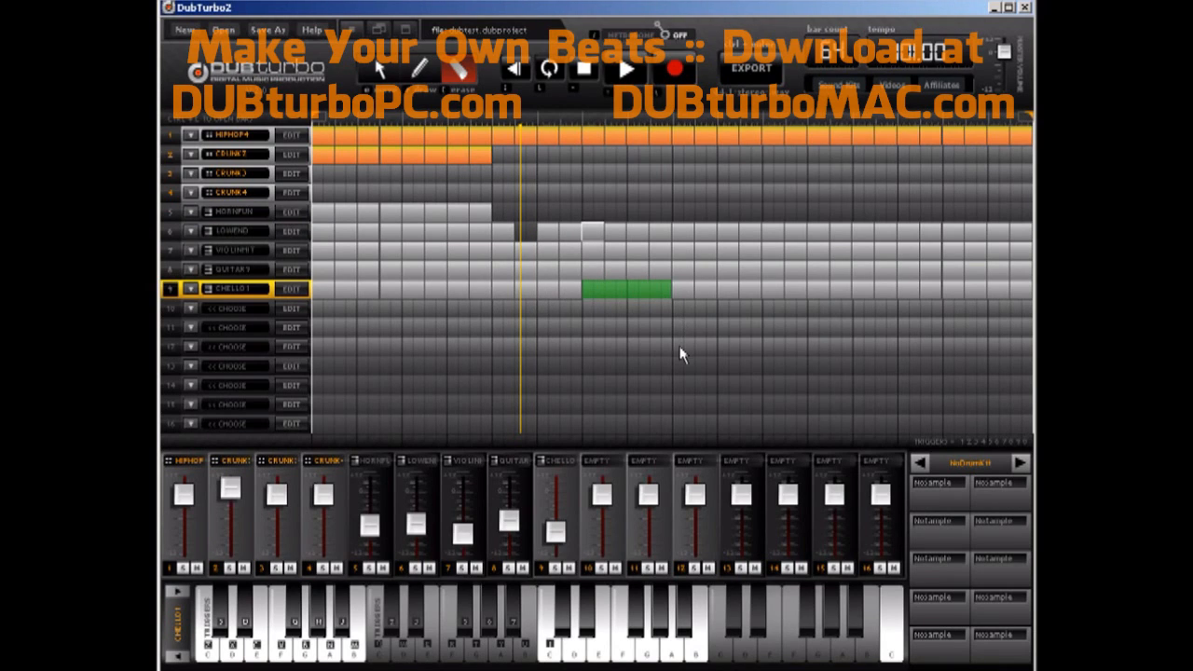
{"action": "left_click_drag", "start_coordinate": [687, 269], "coordinate": [773, 292]}
{"action": "mouse_move", "coordinate": [783, 252]}
{"action": "left_mouse_down"}
{"action": "mouse_move", "coordinate": [841, 258]}
{"action": "mouse_move", "coordinate": [938, 235]}
{"action": "left_mouse_up"}
{"action": "left_click", "coordinate": [864, 233]}
{"action": "left_click", "coordinate": [959, 271]}
{"action": "left_click_drag", "start_coordinate": [1001, 280], "coordinate": [1000, 304]}
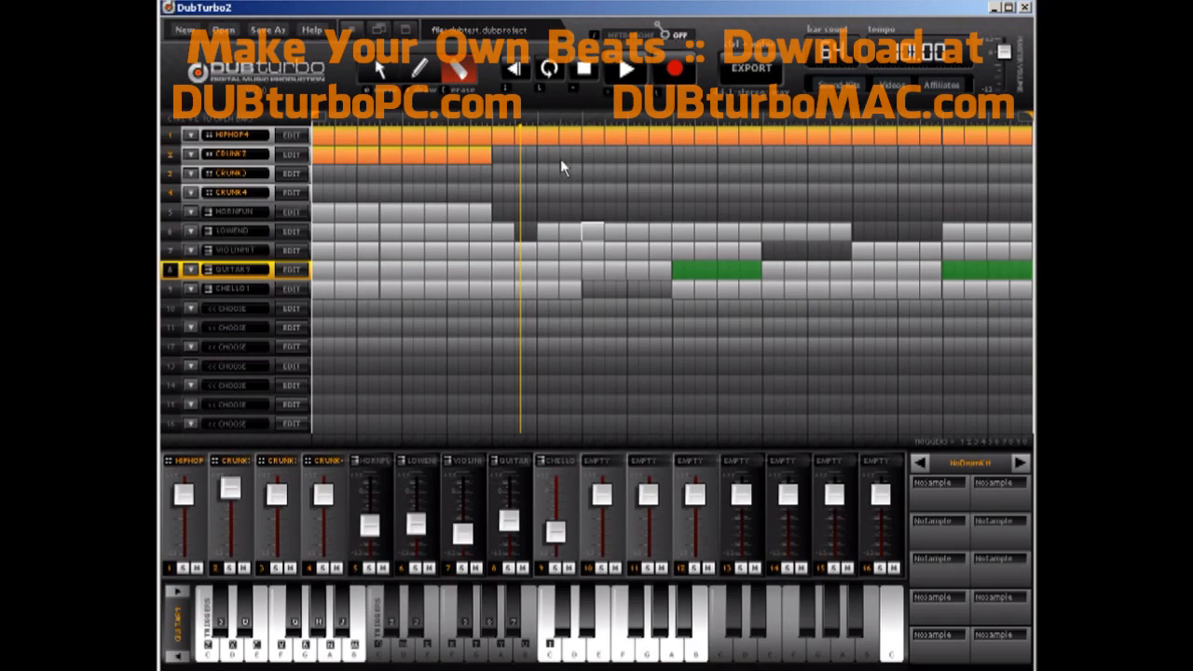
Try looping different middle sections of the arrangement by moving the loop's start and end markers
{"action": "left_click", "coordinate": [611, 172]}
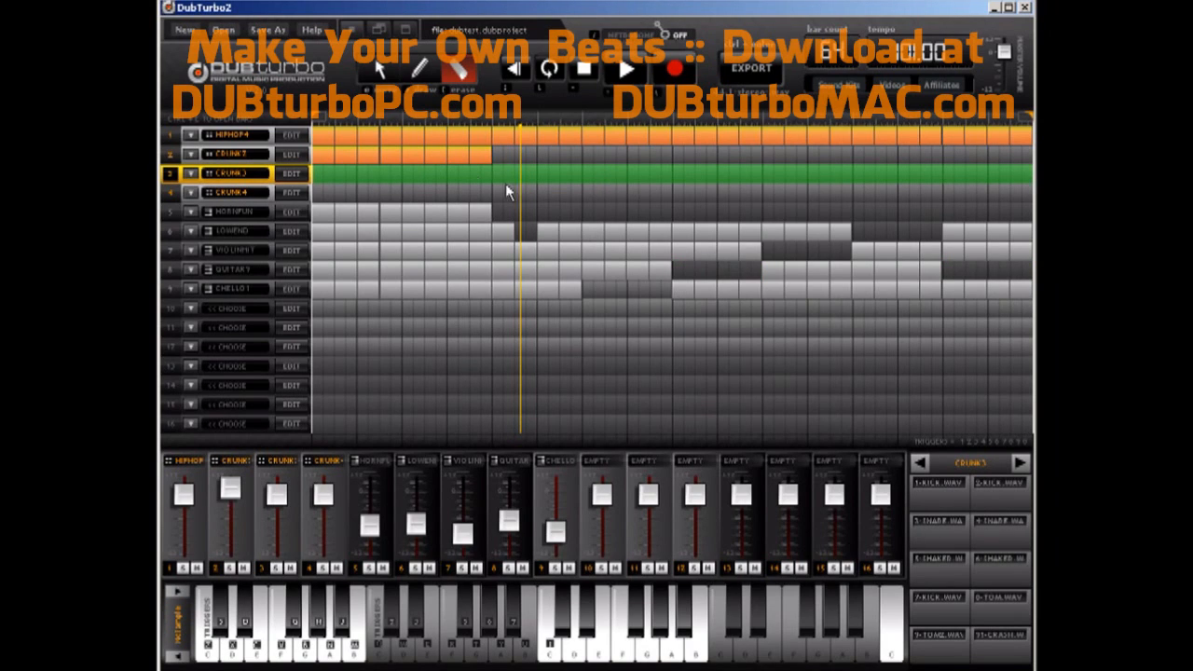
{"action": "mouse_move", "coordinate": [318, 118]}
{"action": "left_mouse_down"}
{"action": "mouse_move", "coordinate": [591, 114]}
{"action": "mouse_move", "coordinate": [552, 120]}
{"action": "left_mouse_up"}
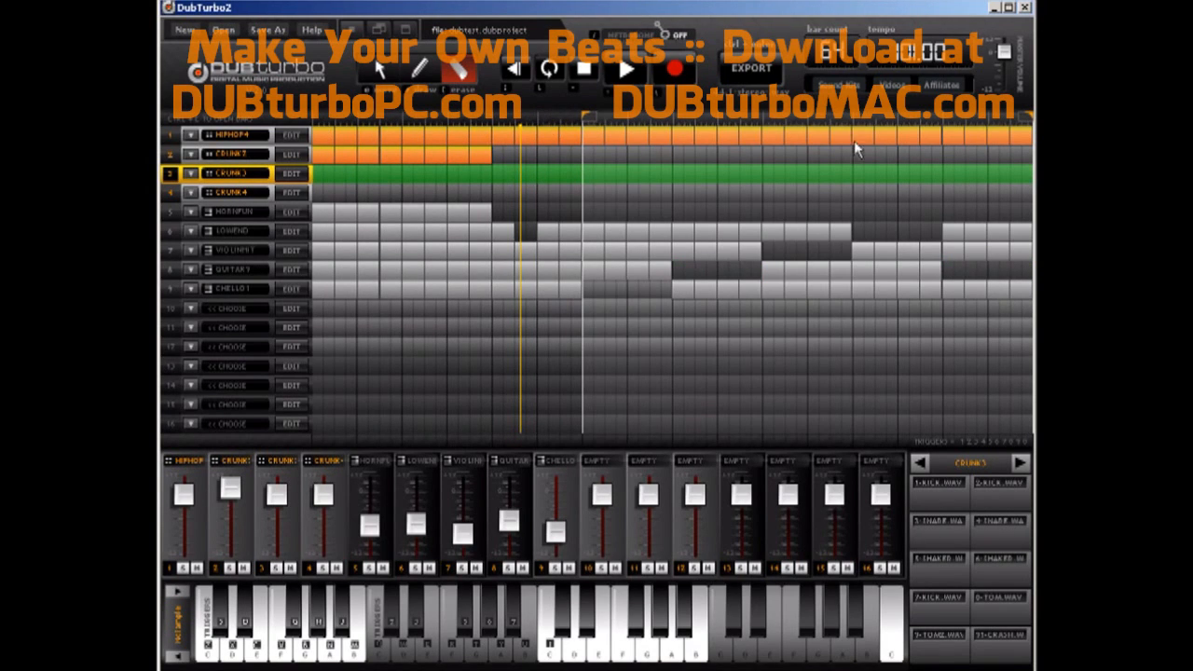
{"action": "left_click_drag", "start_coordinate": [1024, 117], "coordinate": [716, 116]}
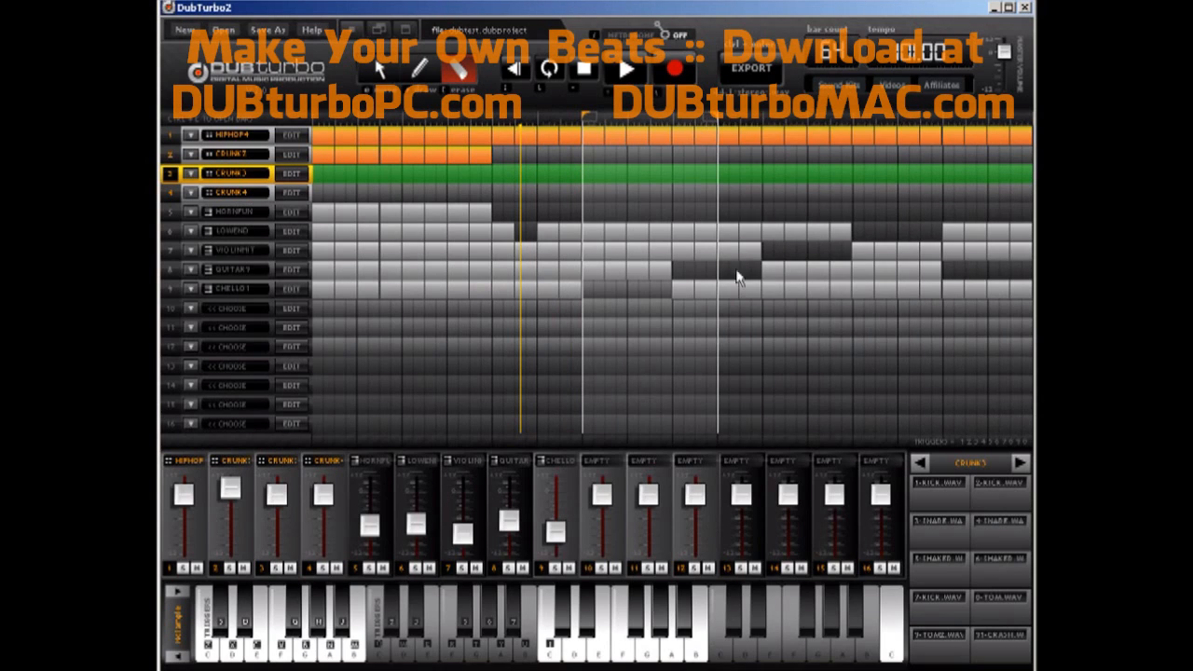
{"action": "left_click_drag", "start_coordinate": [715, 118], "coordinate": [806, 116]}
{"action": "left_click_drag", "start_coordinate": [591, 120], "coordinate": [755, 122]}
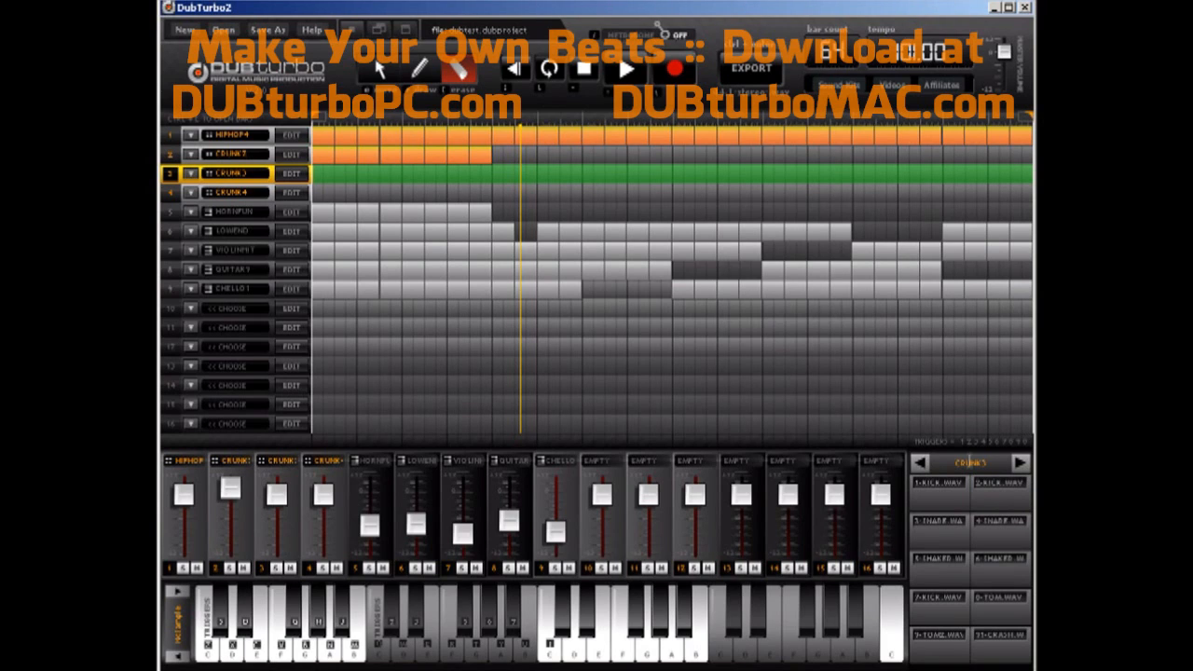
Replace the first CRUNK2 block with a copy of HIPHOP4's first block and review CRUNK2 in the drum editor
{"action": "left_click", "coordinate": [324, 158]}
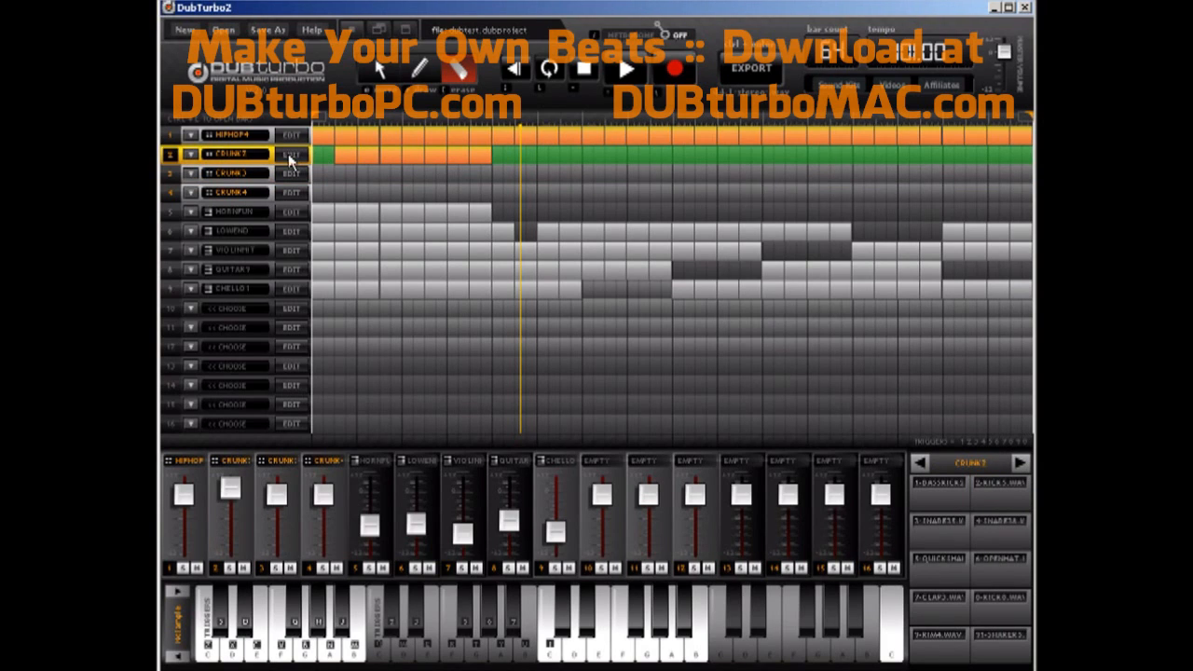
{"action": "left_click", "coordinate": [380, 72]}
{"action": "left_click_drag", "start_coordinate": [325, 137], "coordinate": [322, 157]}
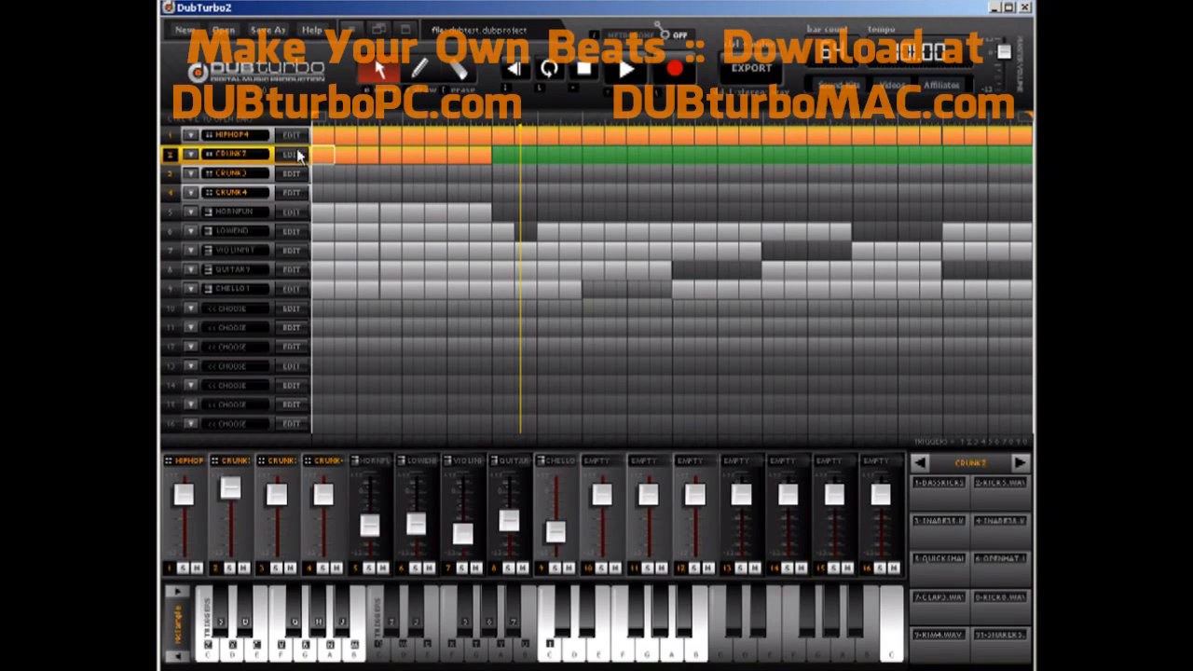
{"action": "left_click", "coordinate": [291, 154]}
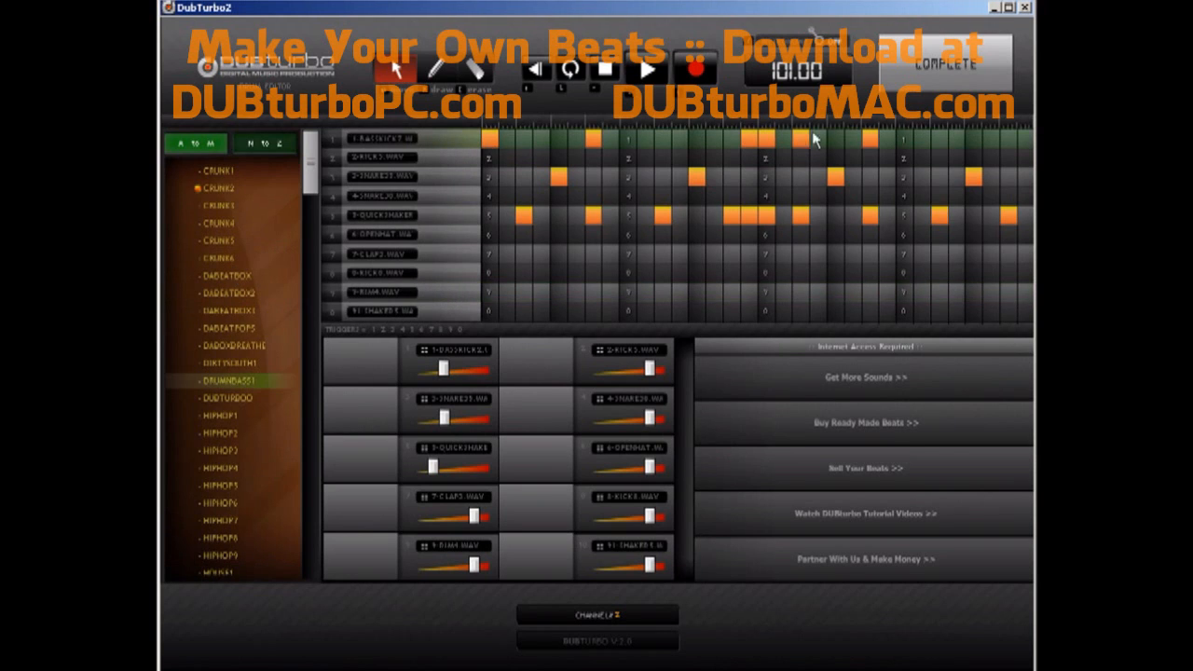
{"action": "left_click", "coordinate": [943, 65]}
Try the next drum kit on the CRUNK2 track and VIOLINHIT2 on the violin track, restoring the original sounds
{"action": "left_click", "coordinate": [1020, 462]}
{"action": "left_click", "coordinate": [920, 462]}
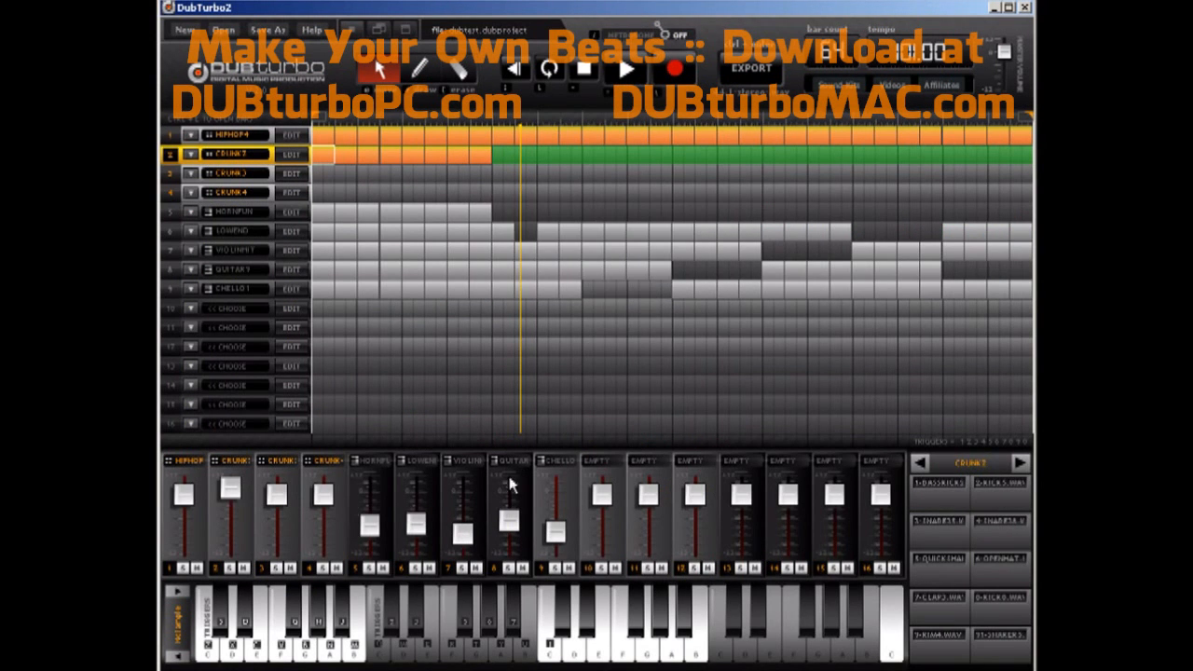
{"action": "left_click", "coordinate": [233, 250]}
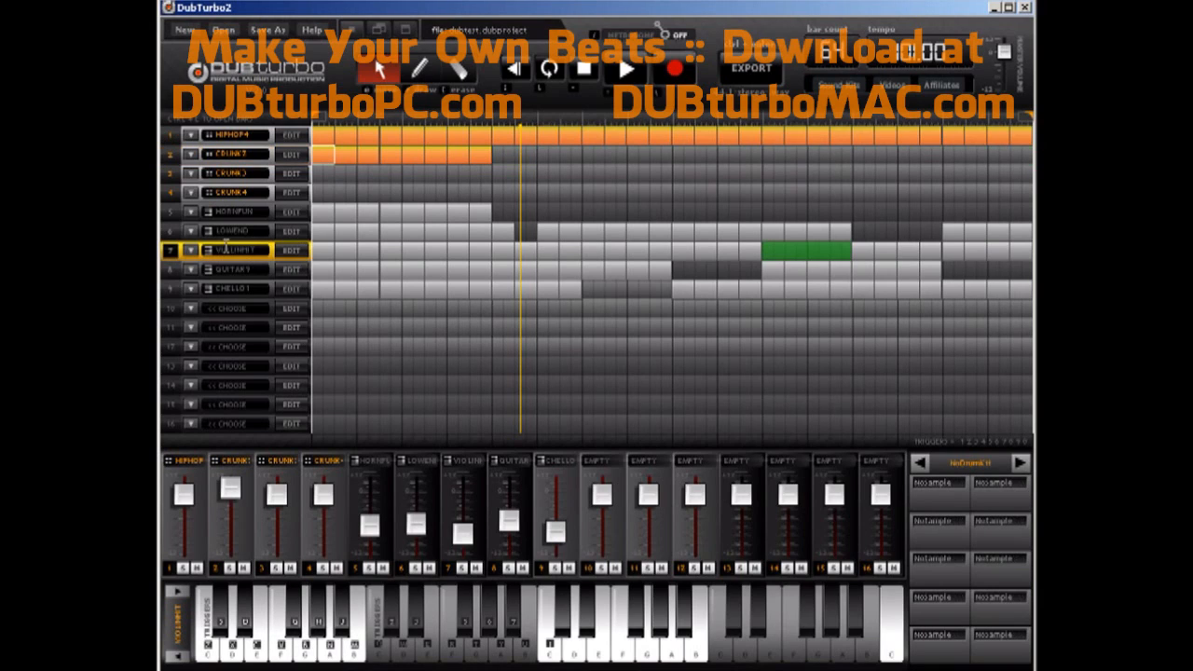
{"action": "left_click", "coordinate": [178, 590]}
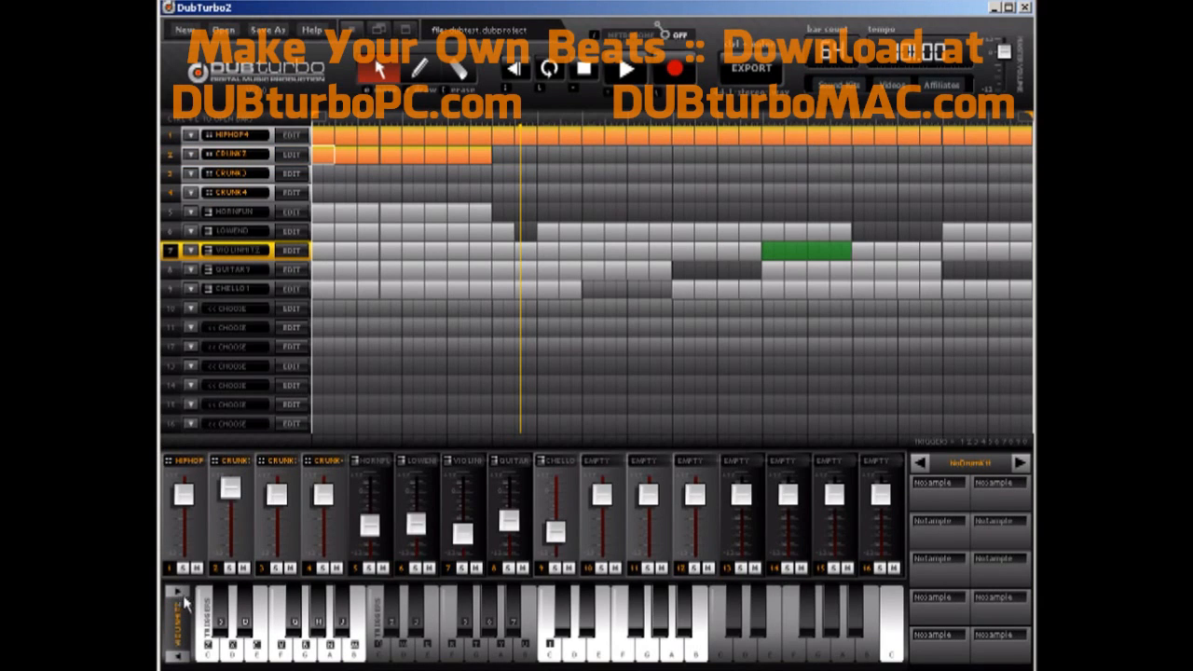
{"action": "left_click", "coordinate": [179, 658]}
Select the HIPHOP4 drum track
{"action": "left_click", "coordinate": [248, 175]}
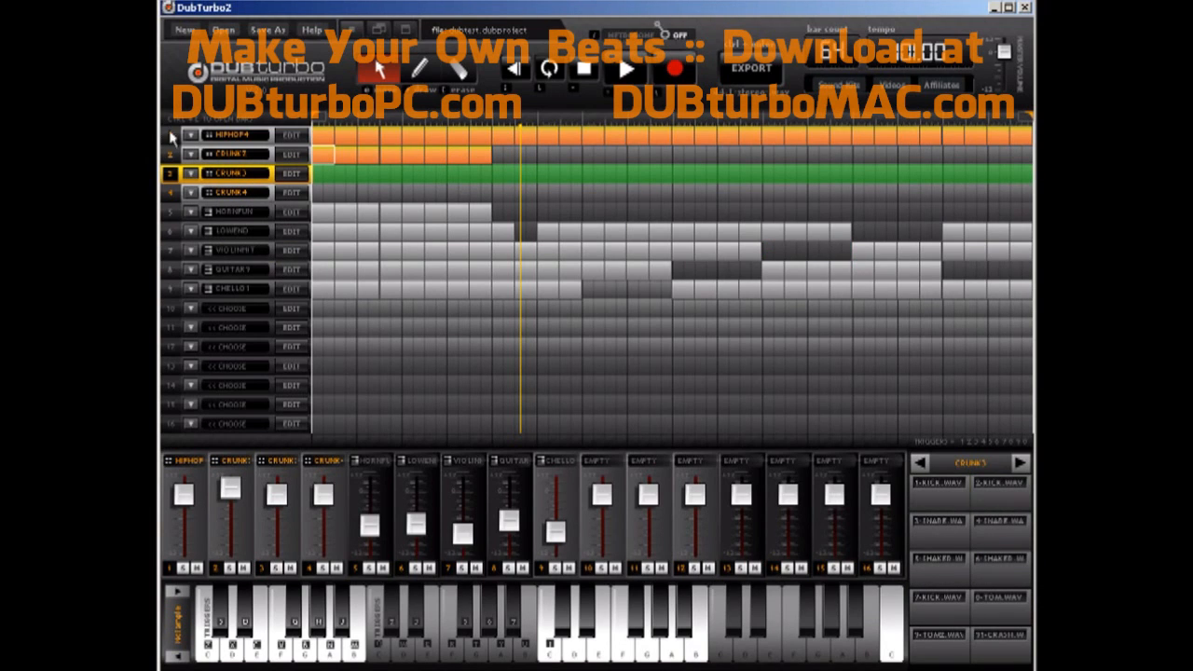
{"action": "left_click", "coordinate": [235, 141]}
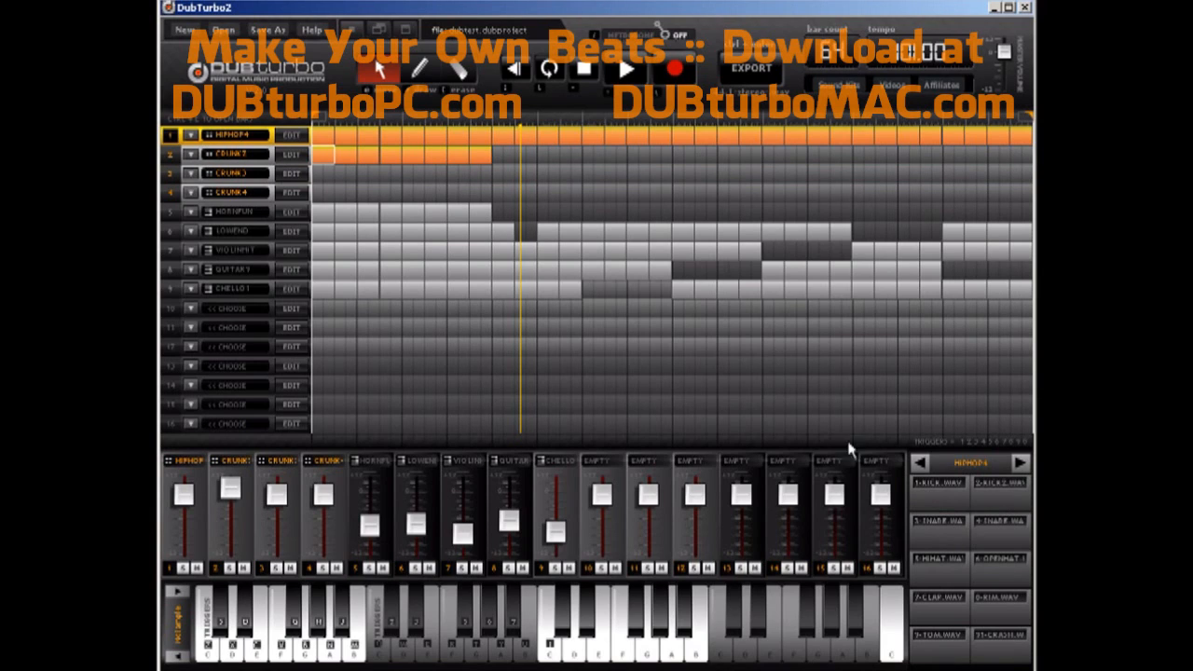